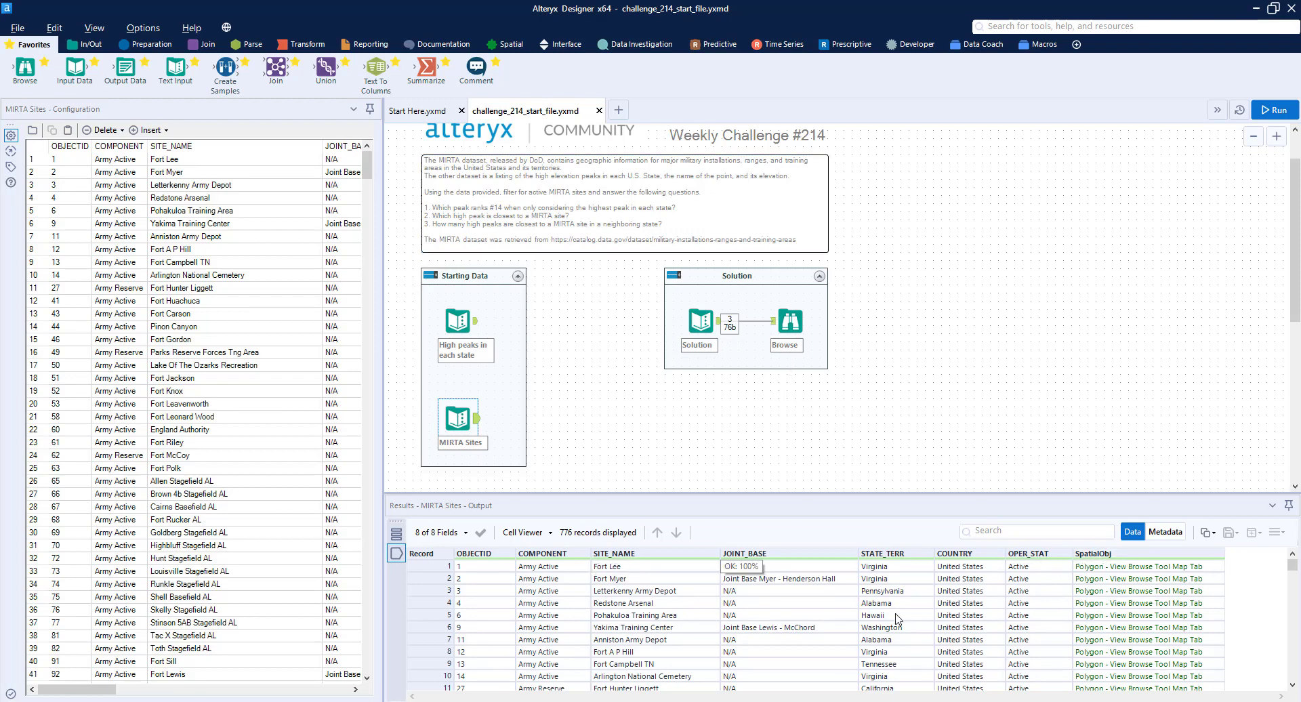
# - Examine the MIRTA Sites records and the row structure of the High peaks in each state data
pyautogui.scroll(-4, 894, 608)
pyautogui.scroll(4, 894, 608)
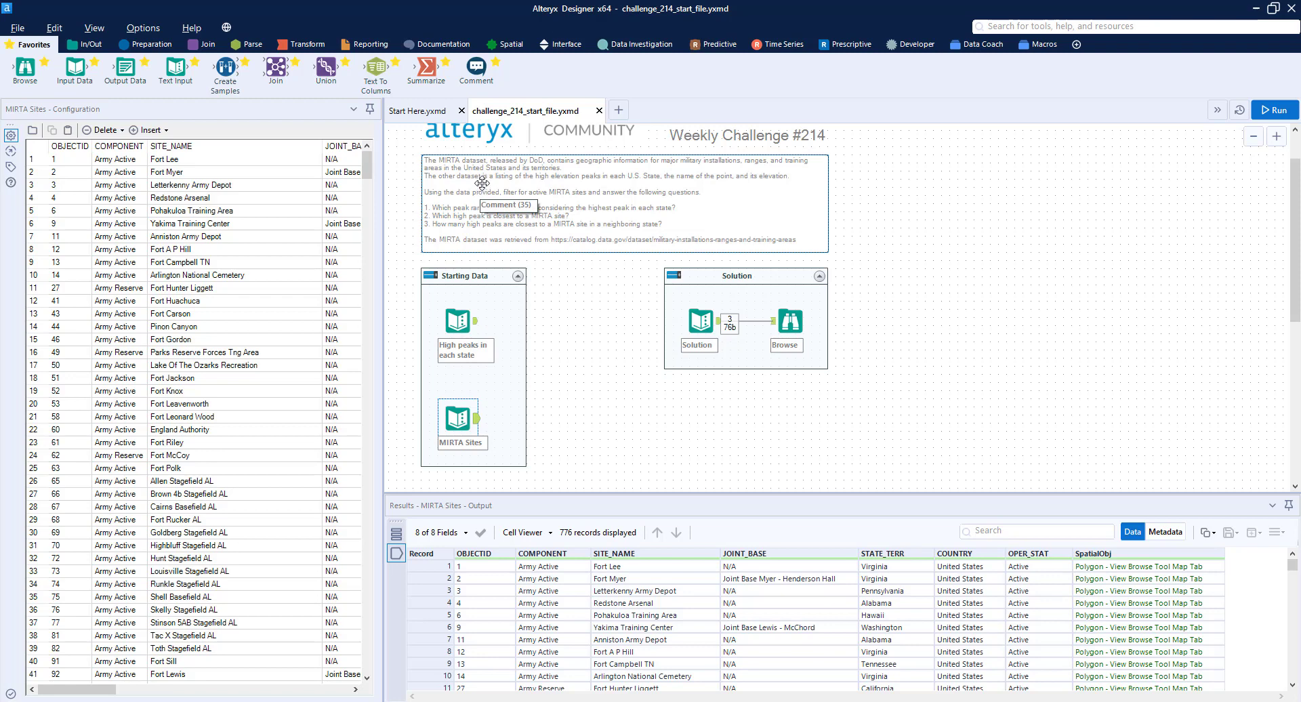
pyautogui.click(476, 329)
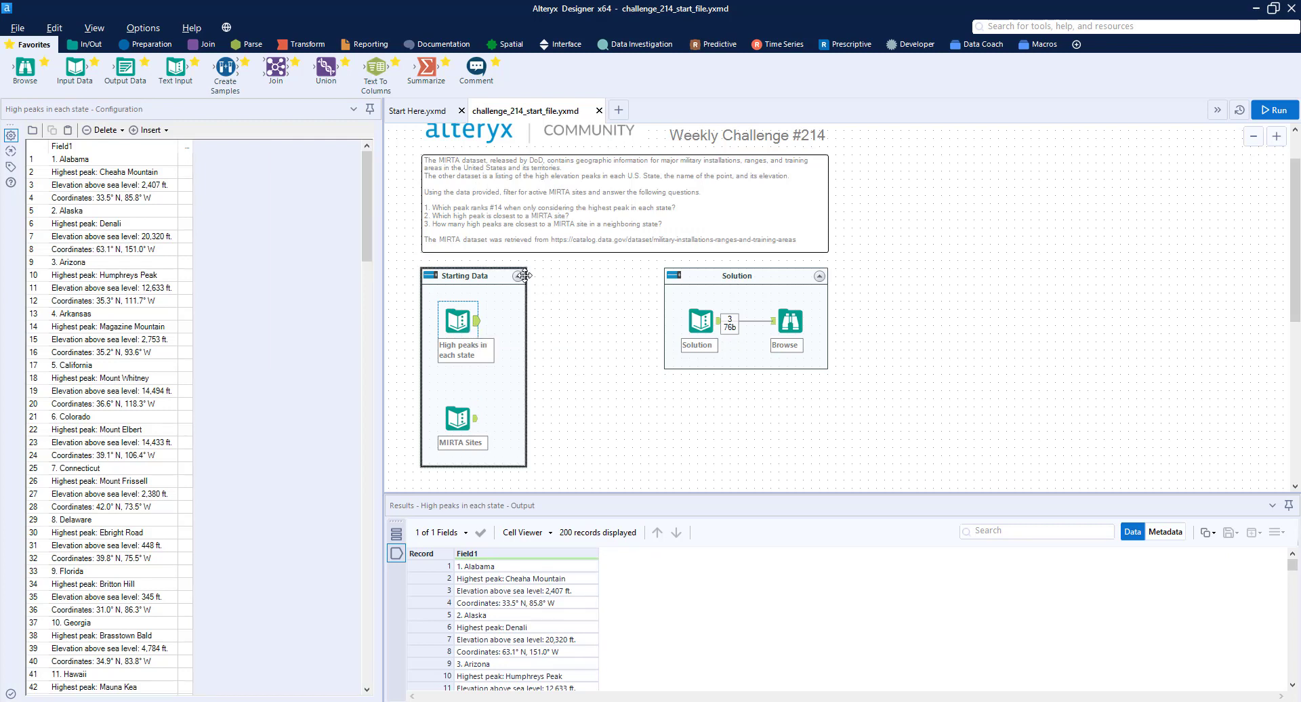
pyautogui.click(553, 487)
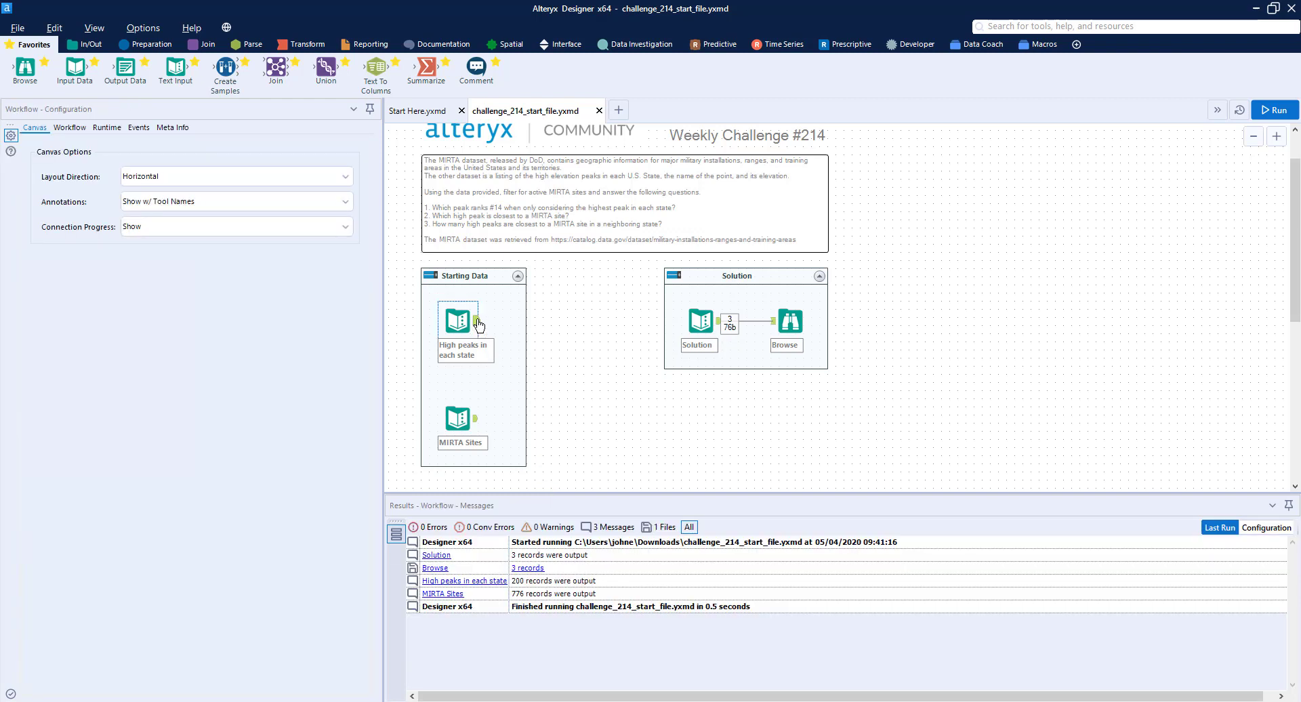
pyautogui.click(476, 322)
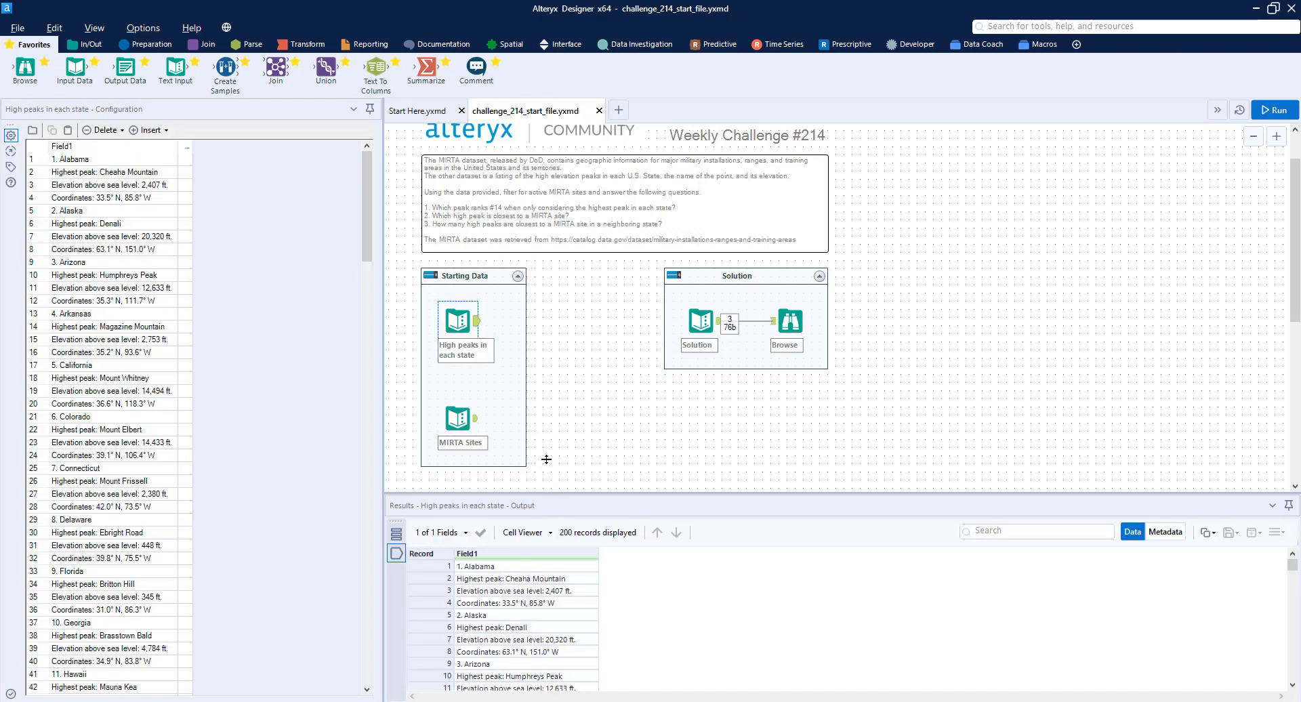
pyautogui.moveTo(546, 494); pyautogui.dragTo(535, 344)
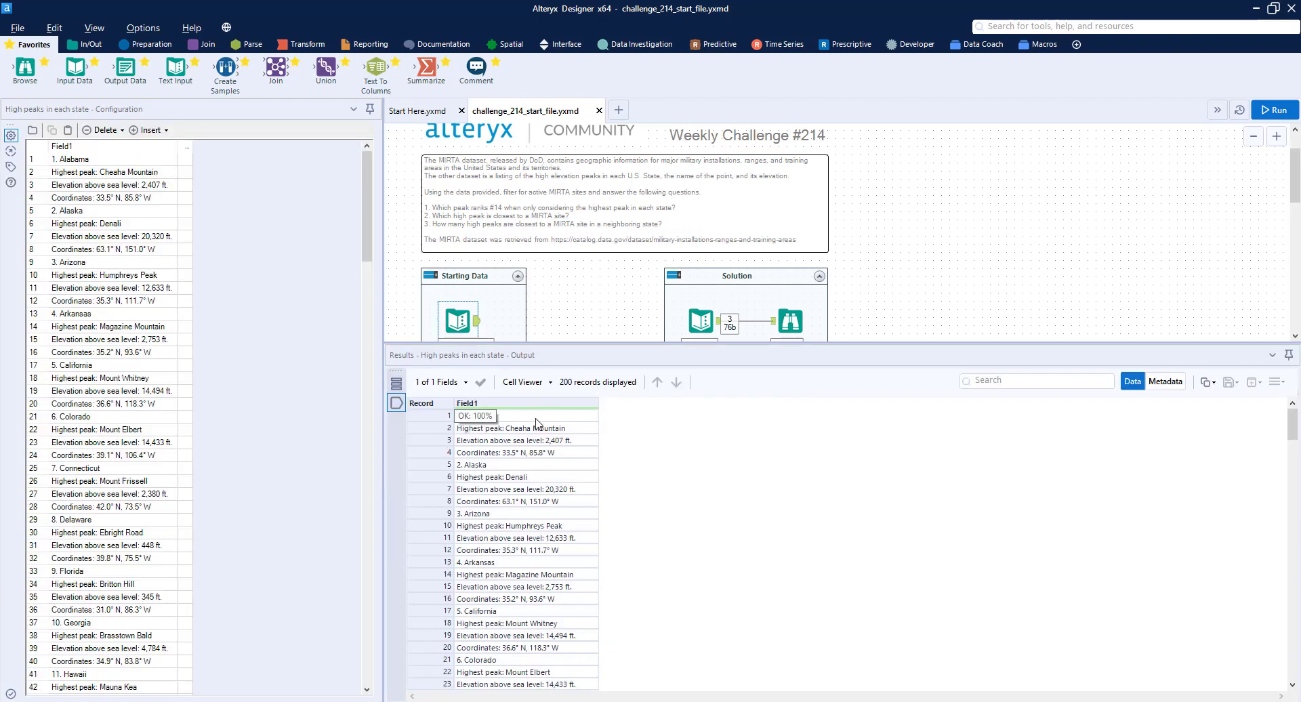
pyautogui.click(489, 429)
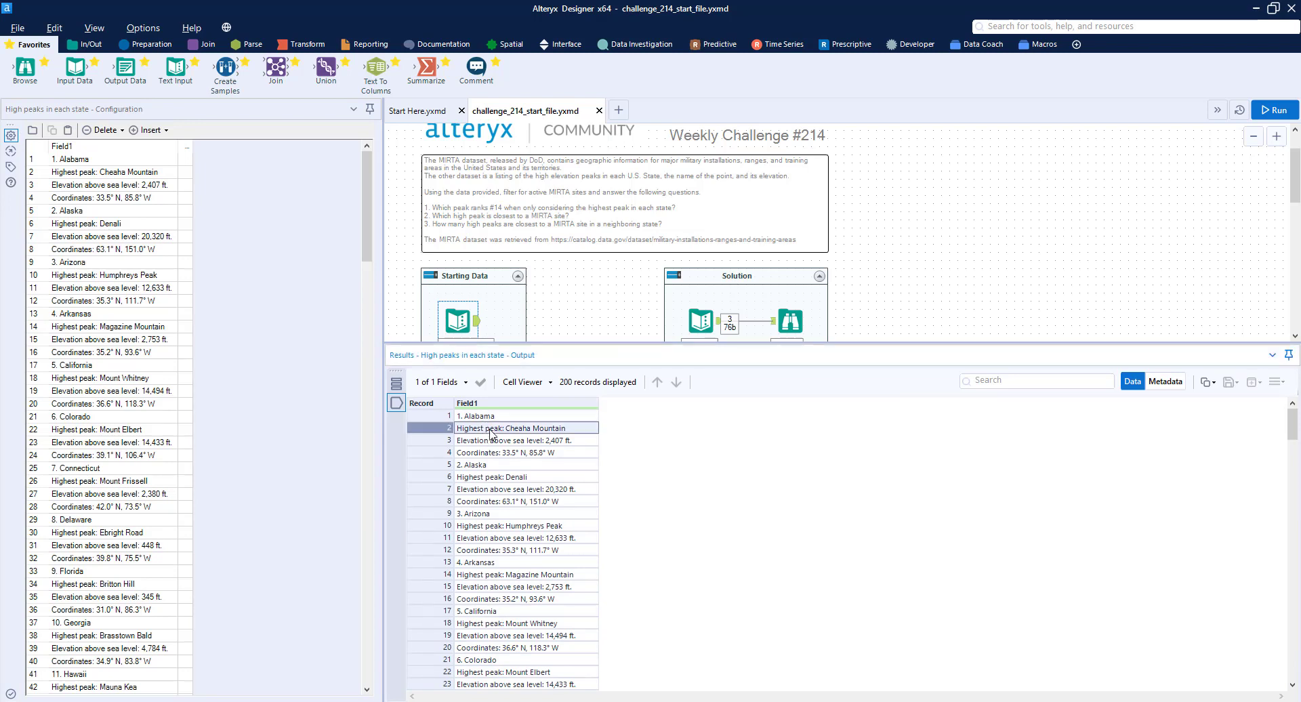
pyautogui.click(501, 441)
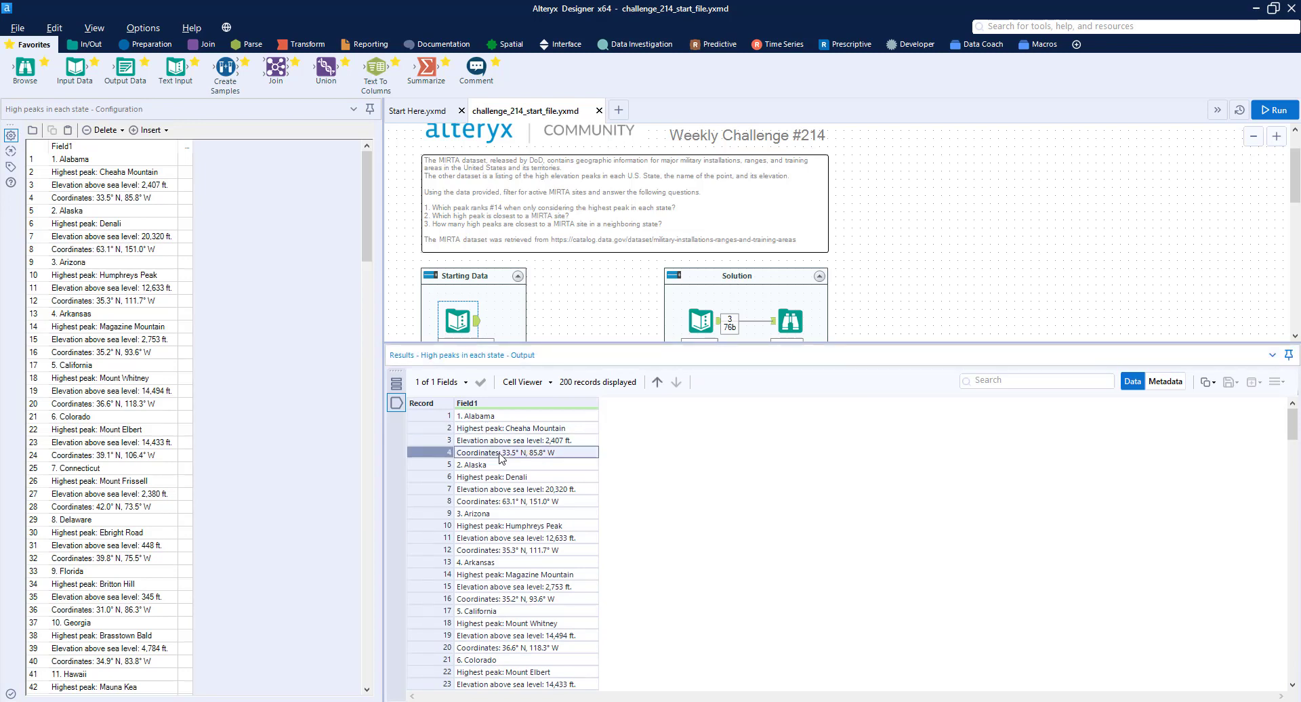
pyautogui.click(502, 453)
pyautogui.moveTo(497, 467); pyautogui.dragTo(501, 502)
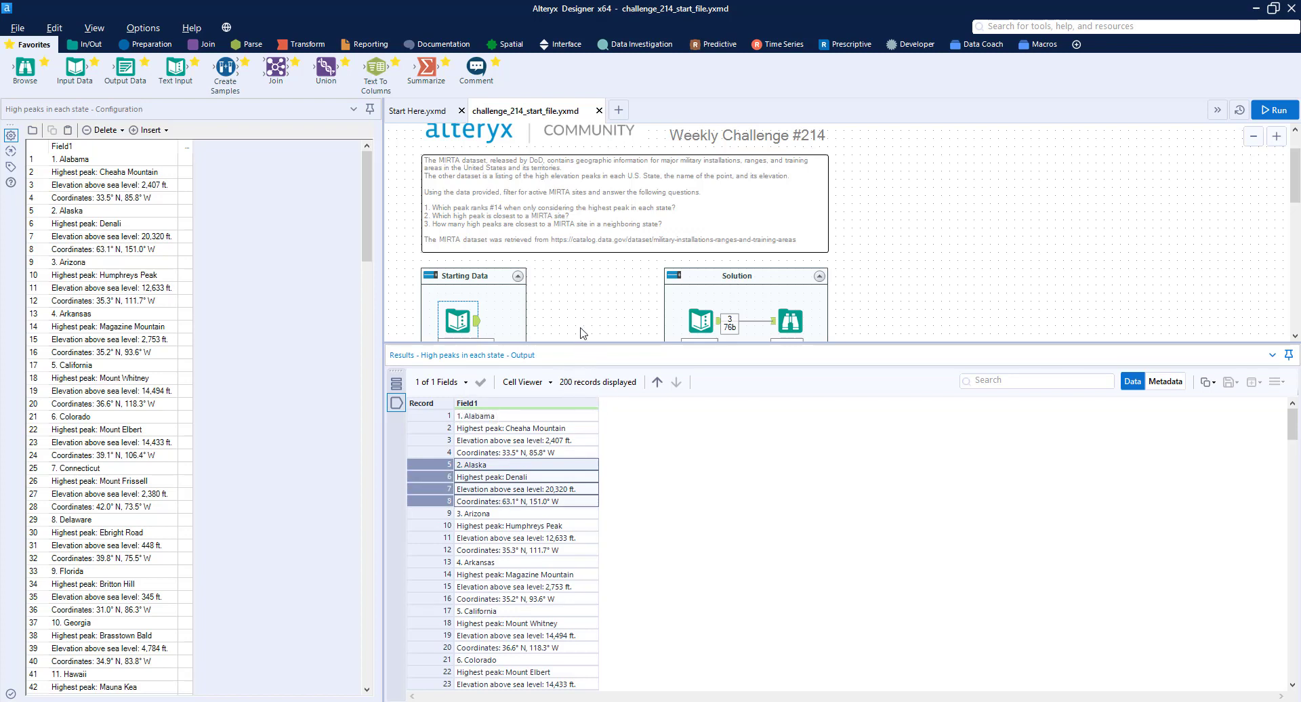
# - Review the Weekly Challenge #214 questions and view the expected answers in the Solution's Browse tool
pyautogui.scroll(-1, 595, 302)
pyautogui.moveTo(596, 343); pyautogui.dragTo(602, 454)
pyautogui.scroll(2, 587, 354)
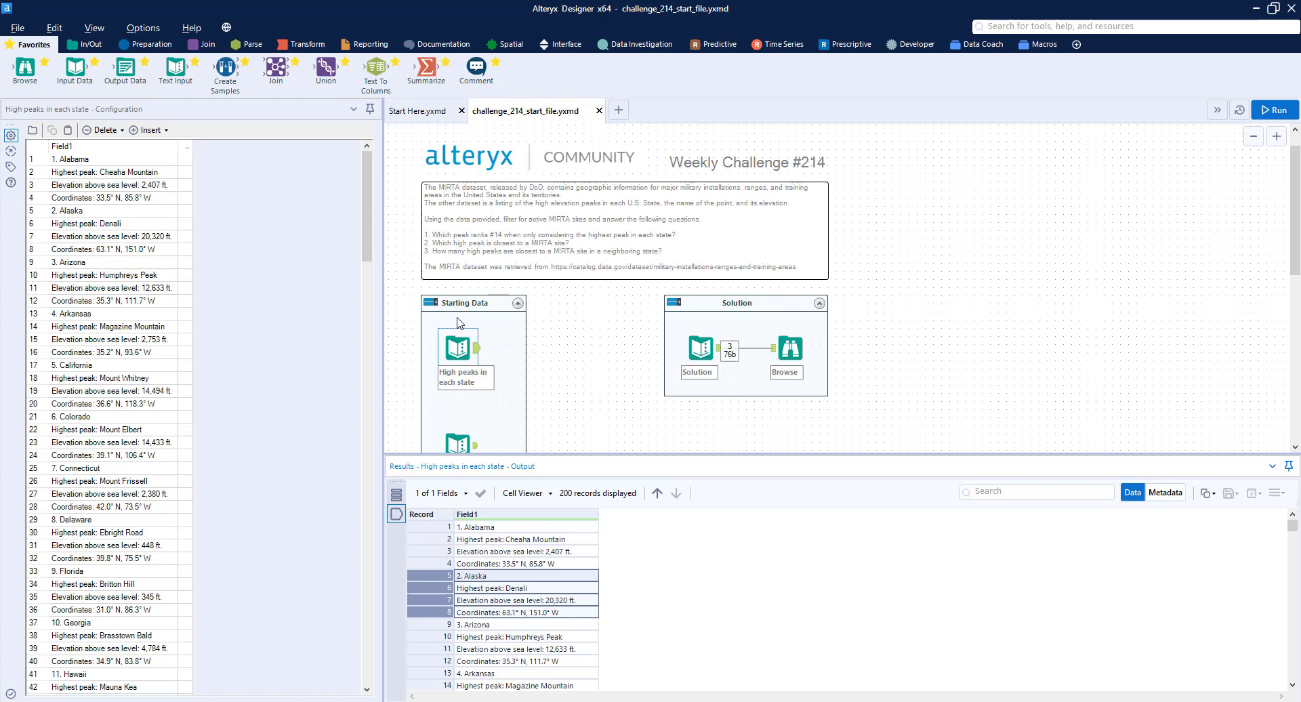
pyautogui.scroll(-1, 458, 322)
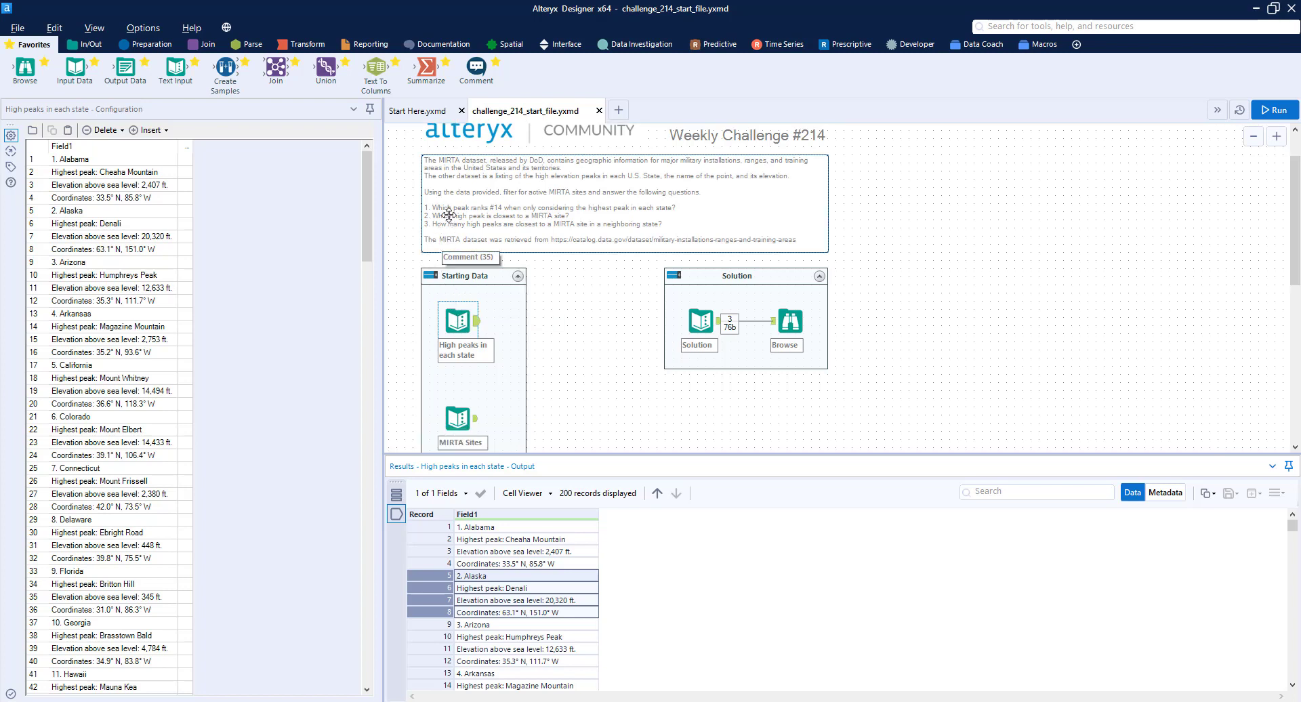
pyautogui.click(789, 314)
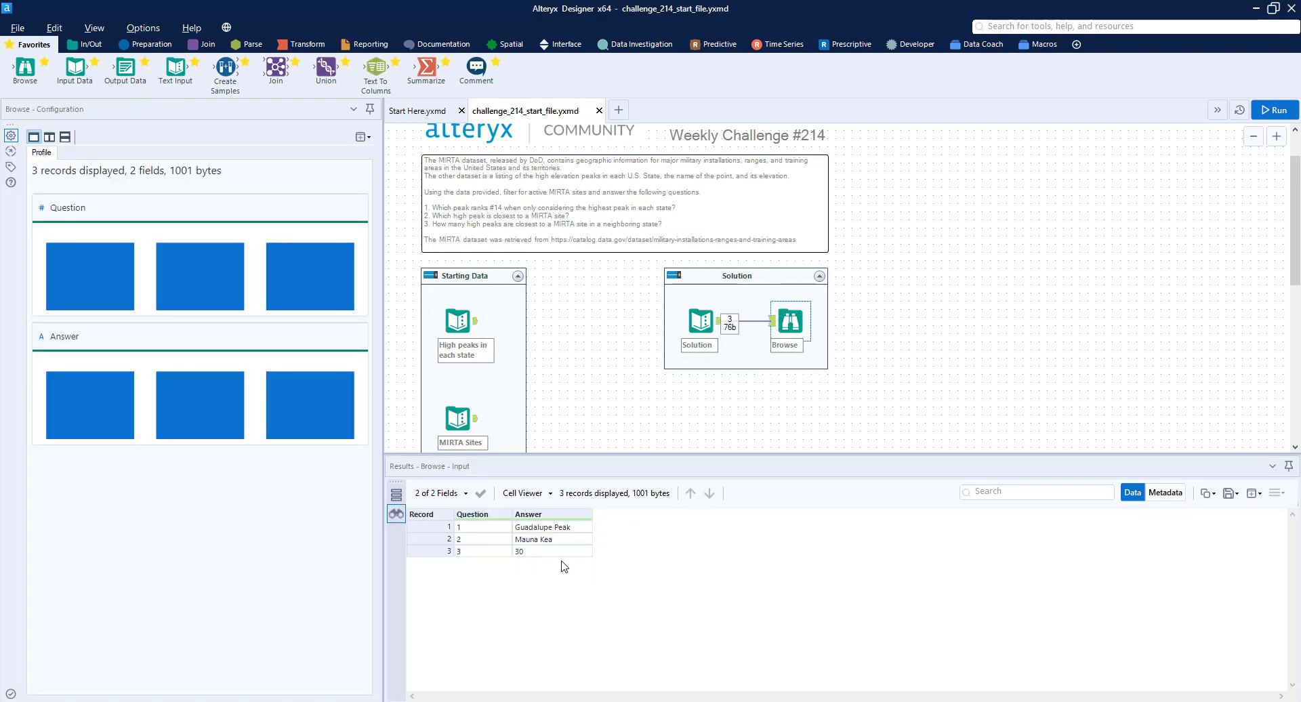
# - Take the High peaks in each state input out of the Starting Data container and place it beneath the container
pyautogui.scroll(-2, 623, 385)
pyautogui.click(451, 239)
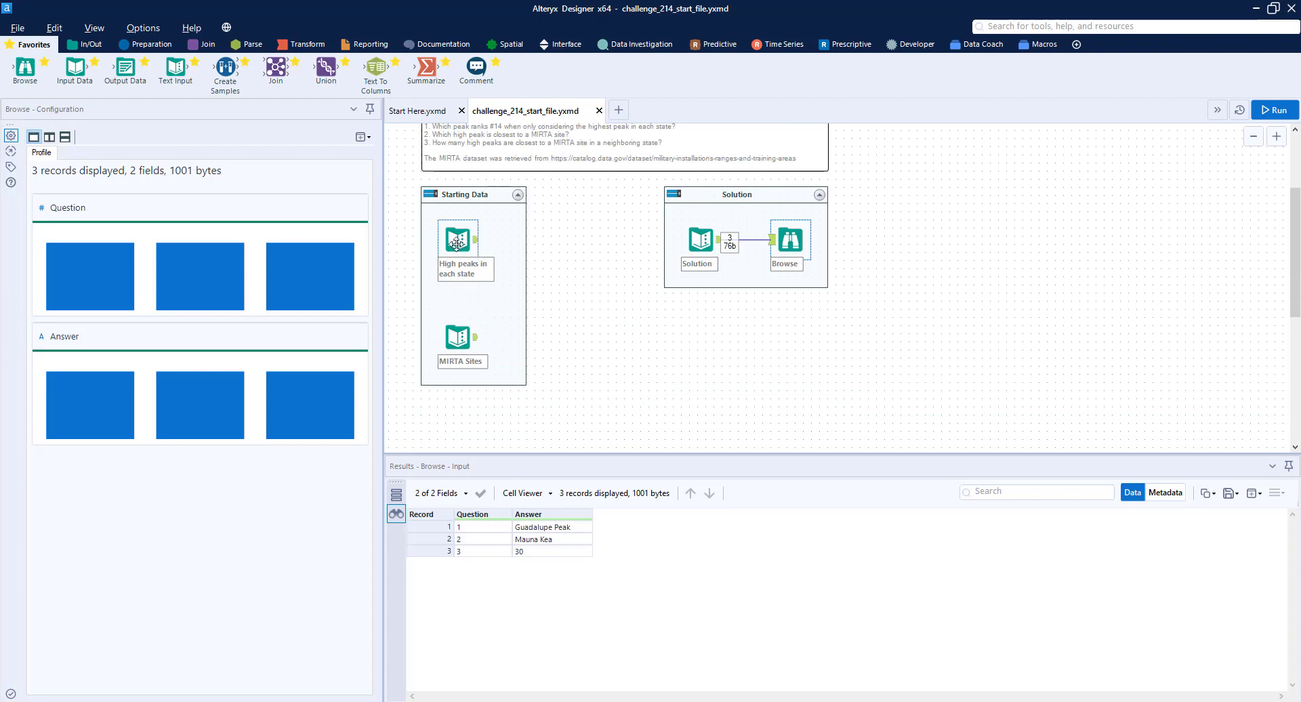
pyautogui.moveTo(451, 238); pyautogui.dragTo(556, 335)
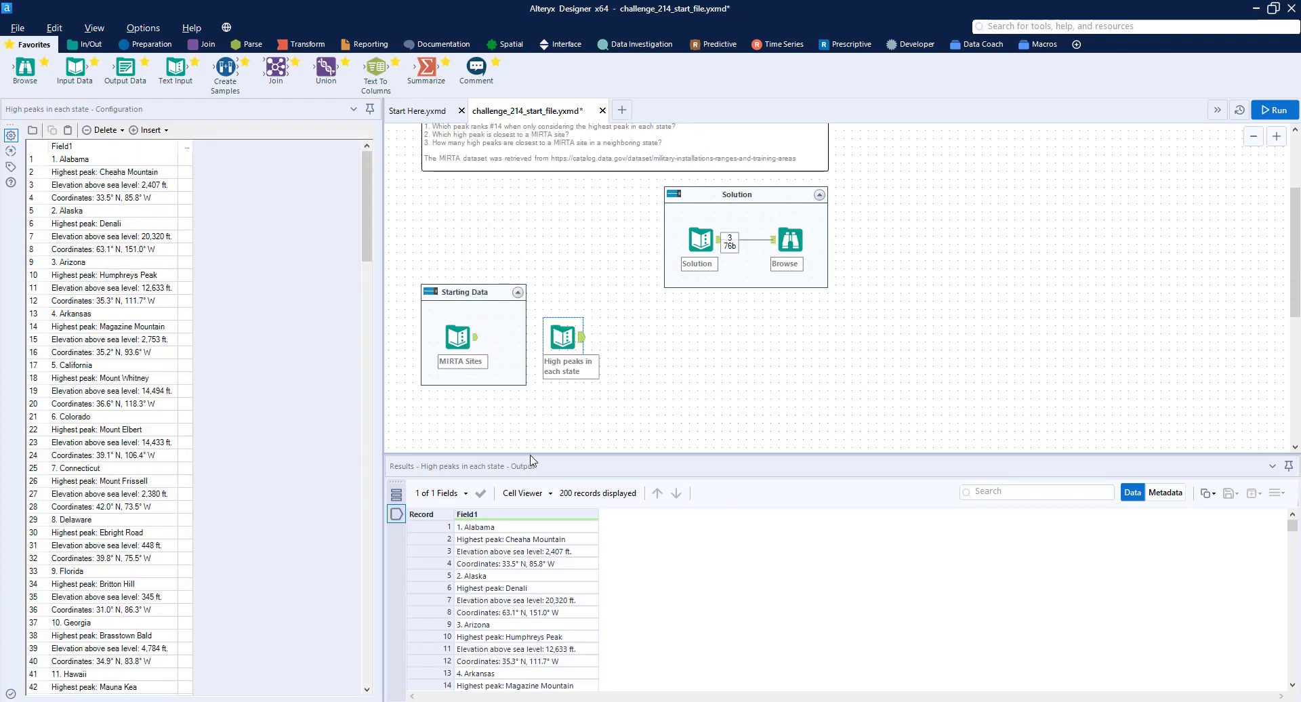
pyautogui.click(444, 292)
pyautogui.hotkey('ctrl', 'r')
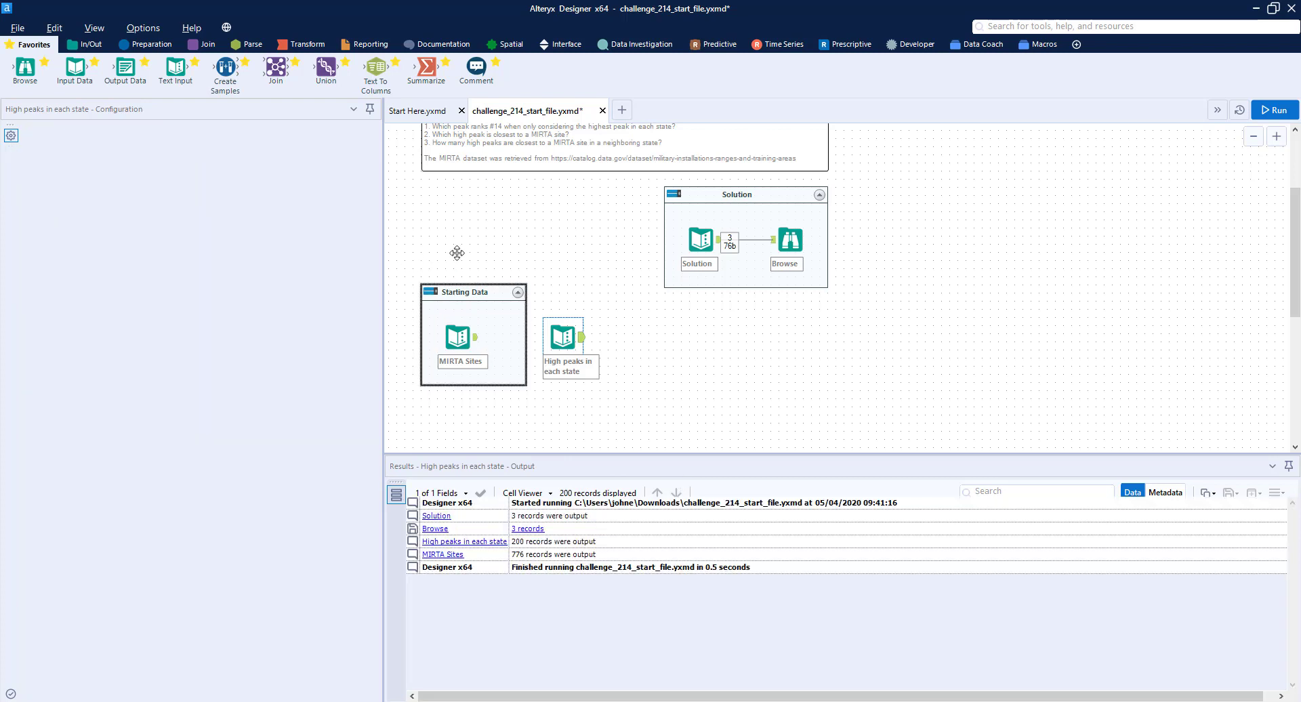
pyautogui.moveTo(449, 298); pyautogui.dragTo(457, 208)
pyautogui.moveTo(555, 346); pyautogui.dragTo(458, 345)
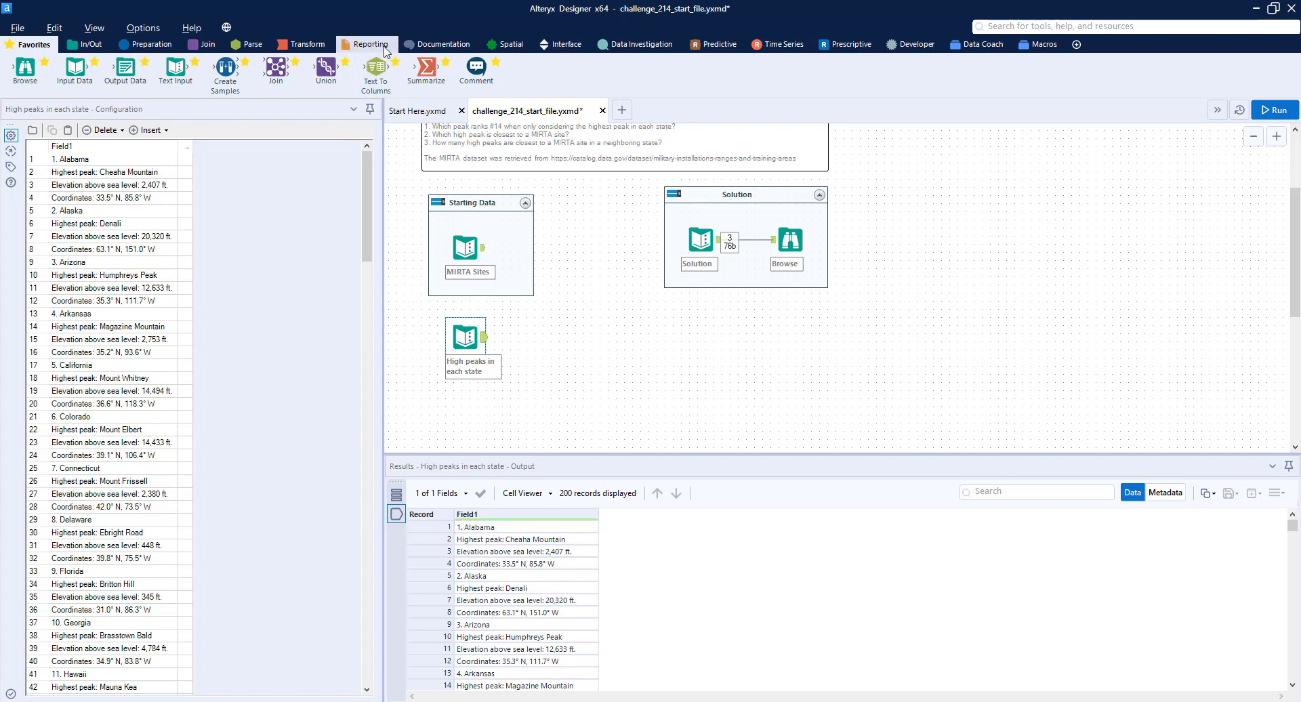
# - Add a RegEx tool connected to the High peaks in each state input and check that input's rows
pyautogui.click(249, 44)
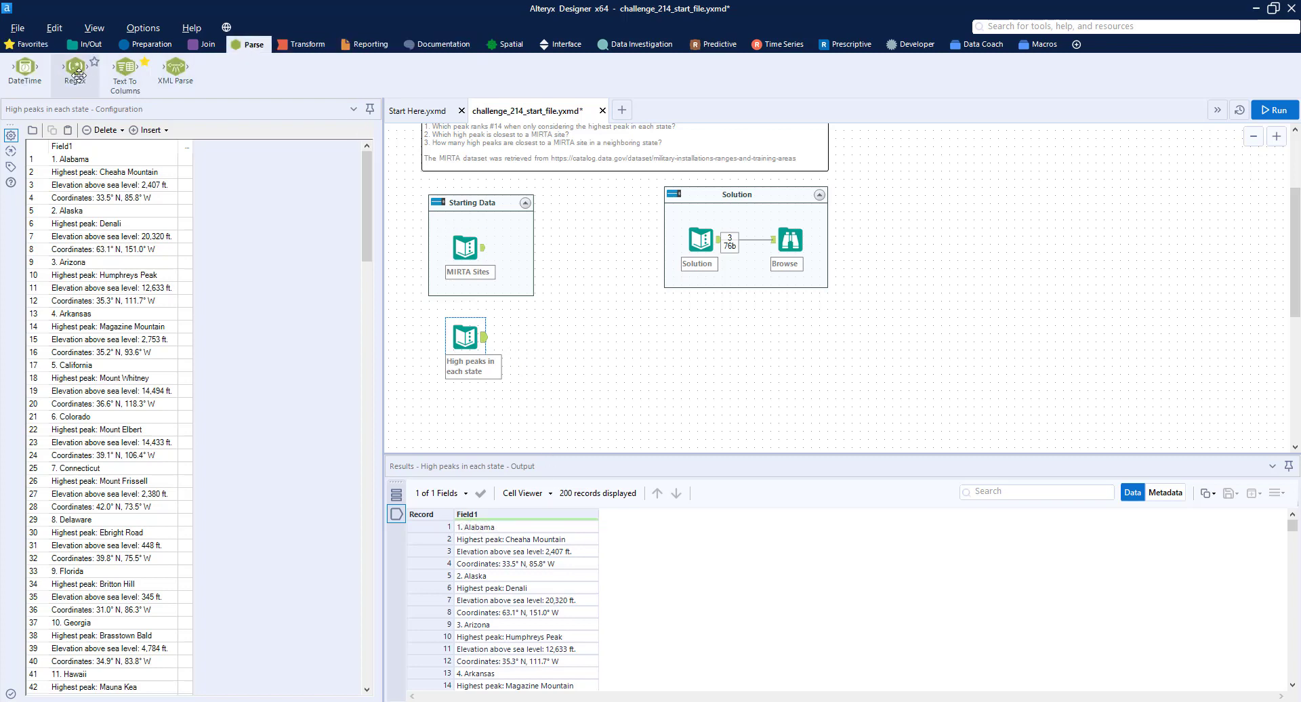
pyautogui.moveTo(74, 66); pyautogui.dragTo(555, 341)
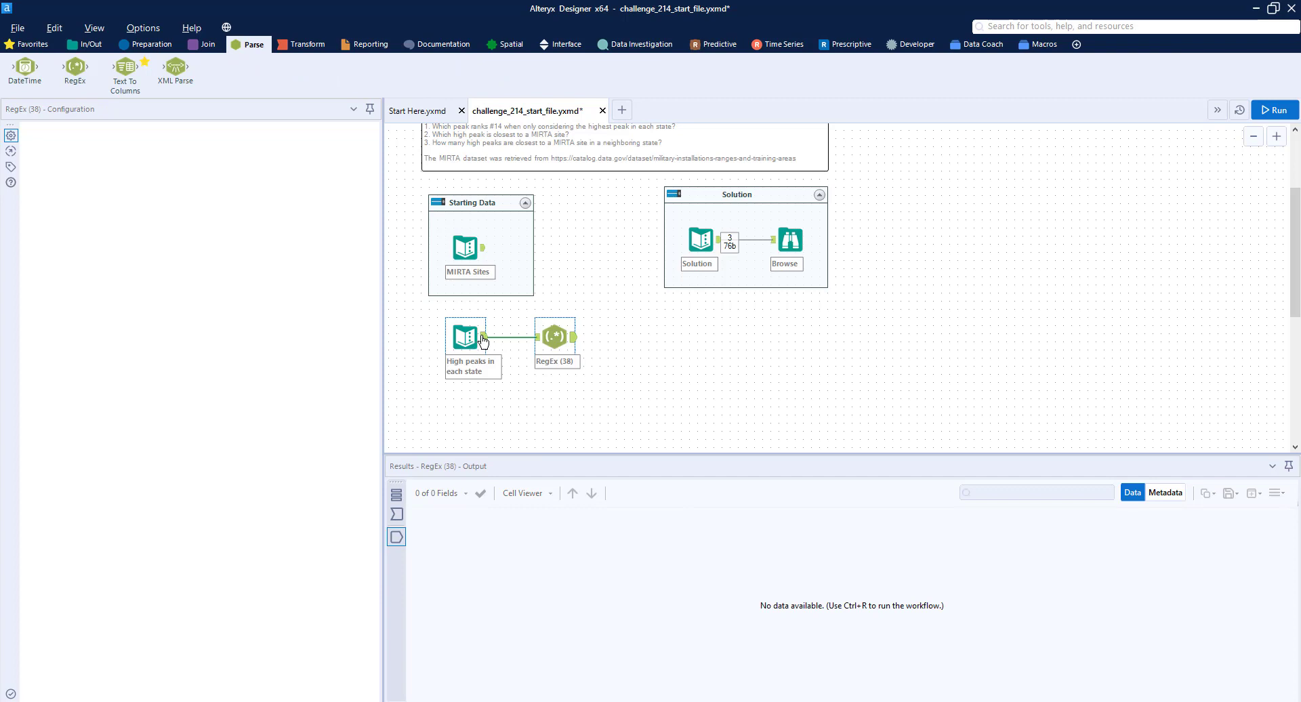
pyautogui.click(490, 360)
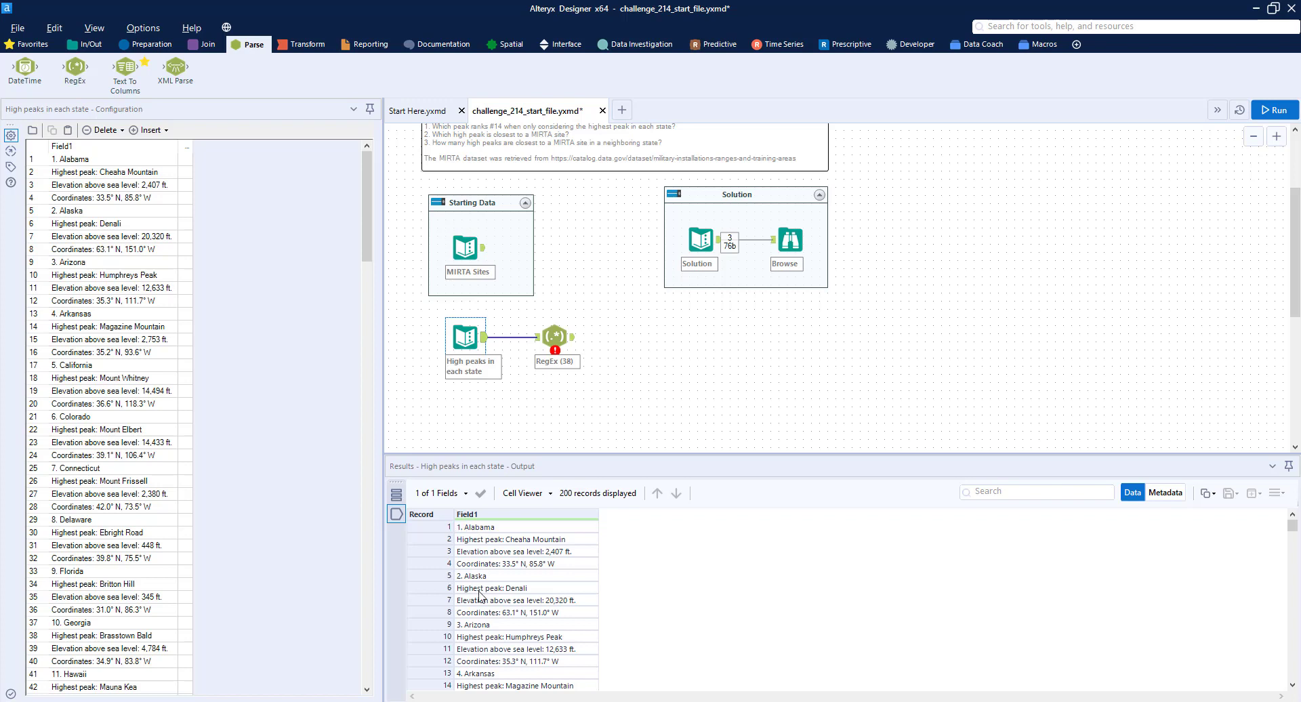
# - Configure the RegEx tool with the expression (\d{1,2}\.).*? and the Match output method
pyautogui.moveTo(554, 337)
pyautogui.click(547, 343)
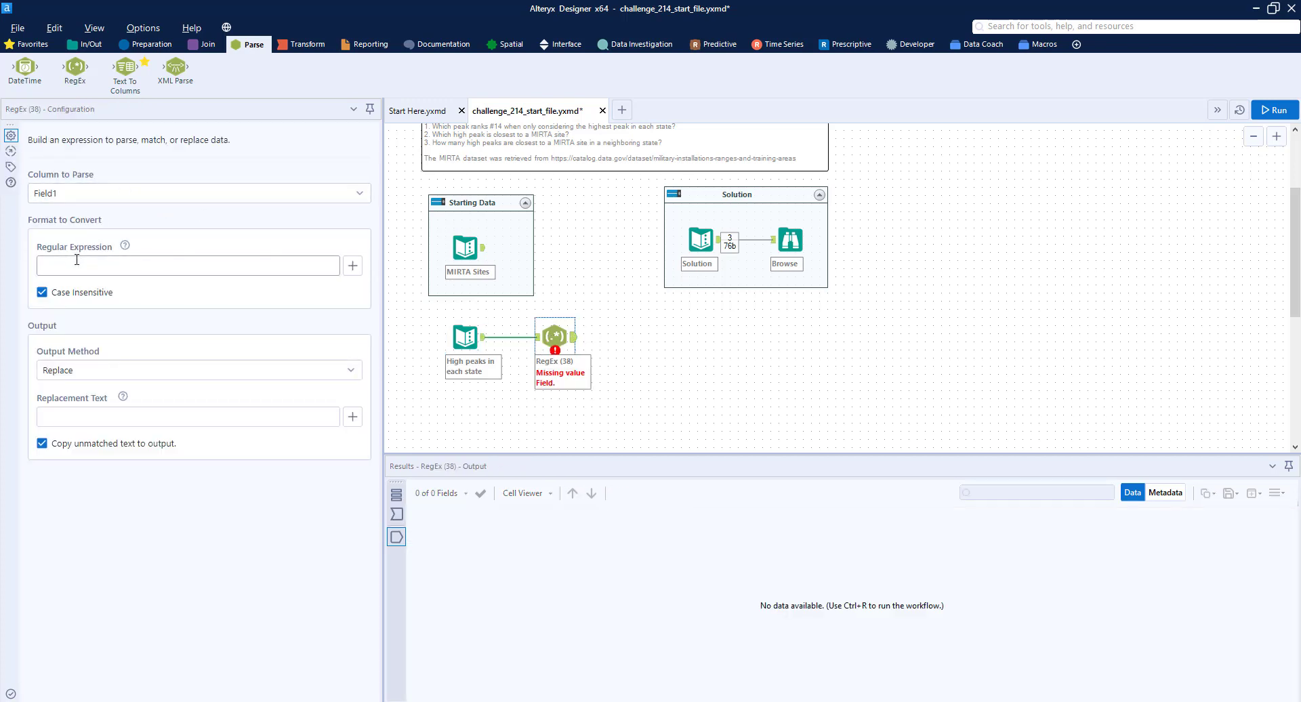
pyautogui.click(78, 260)
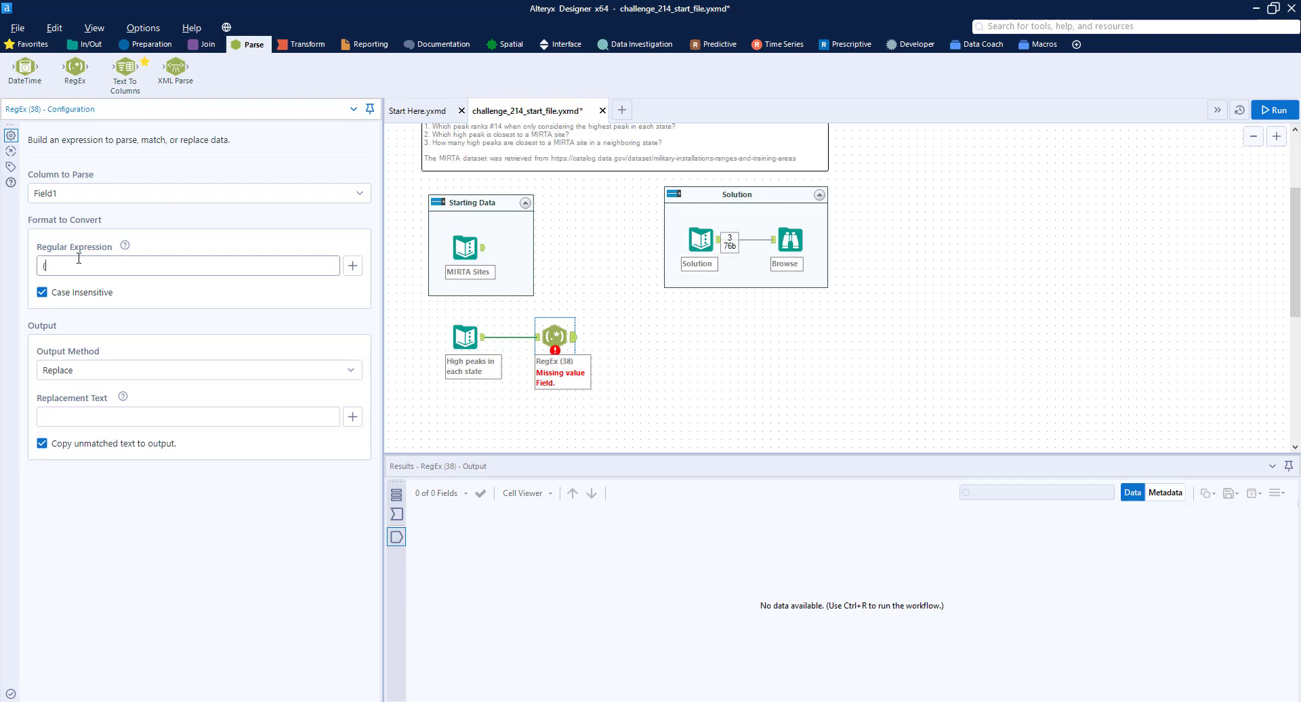
pyautogui.write('(\\d{1,2}\\.).*?')
pyautogui.click(92, 372)
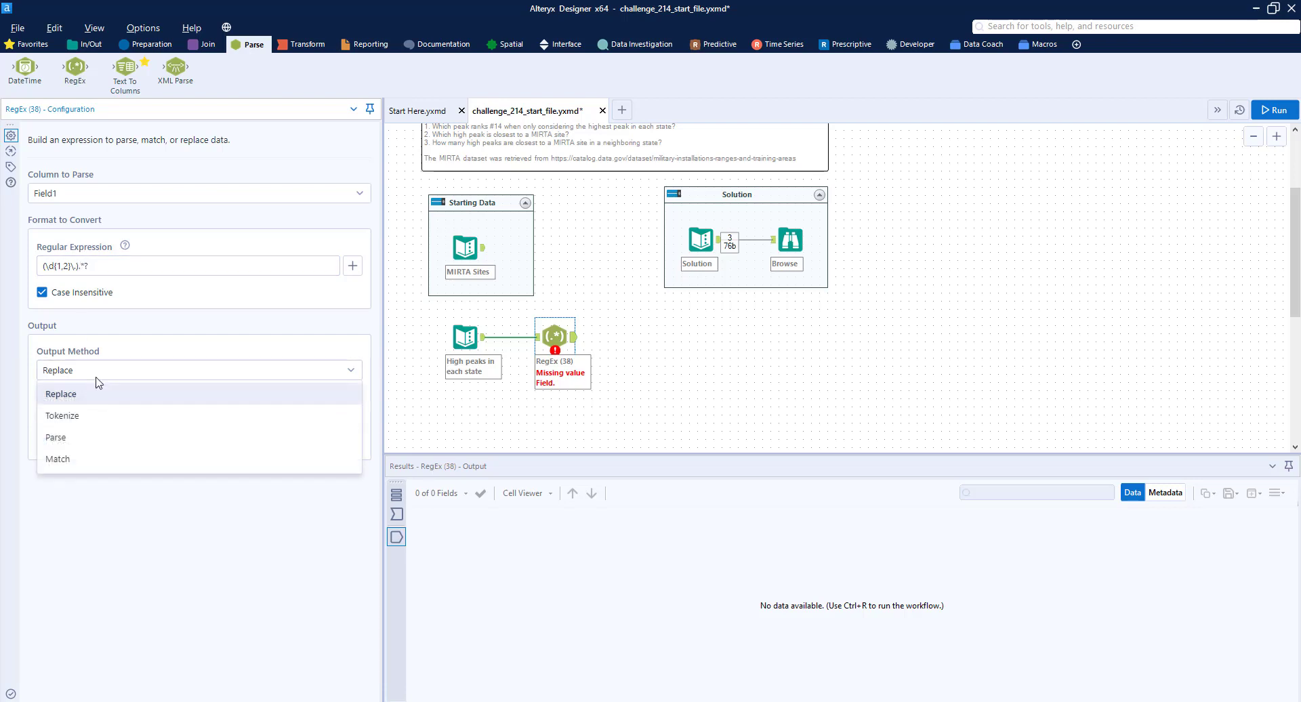
pyautogui.click(83, 460)
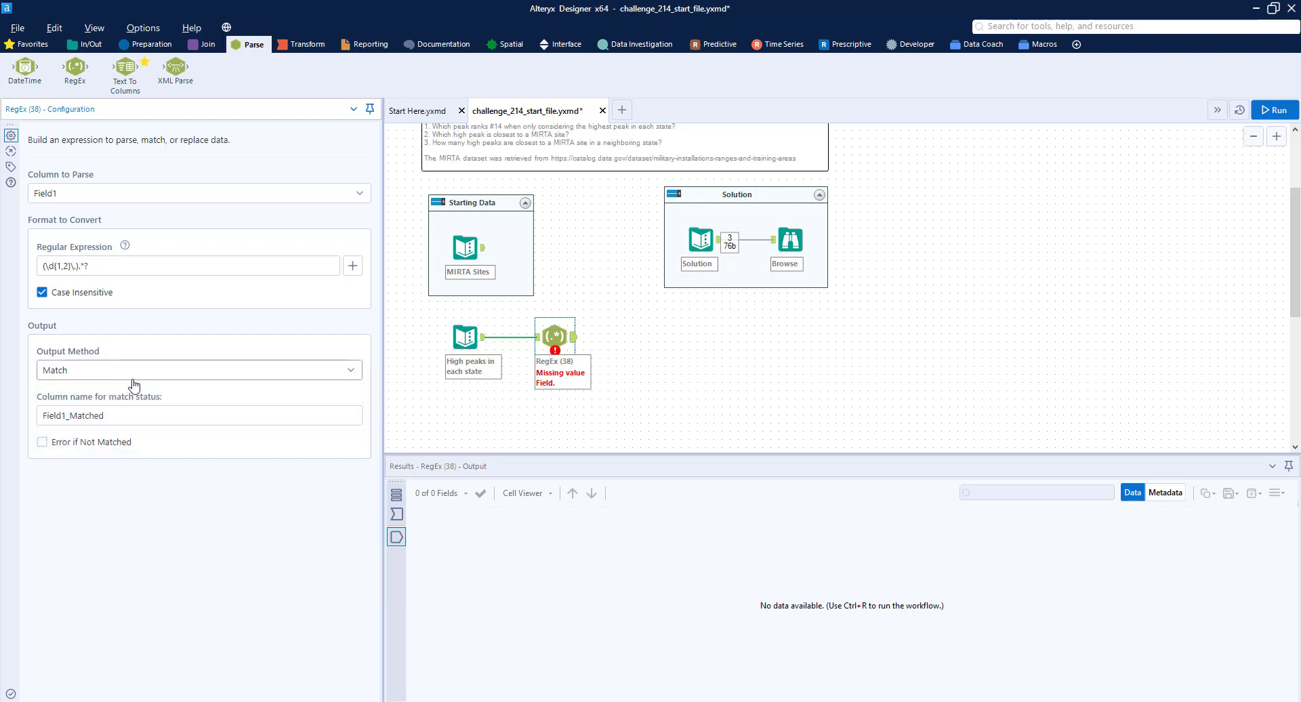
# - Connect a Browse tool after the RegEx tool and run the workflow
pyautogui.click(83, 49)
pyautogui.moveTo(26, 68); pyautogui.dragTo(643, 337)
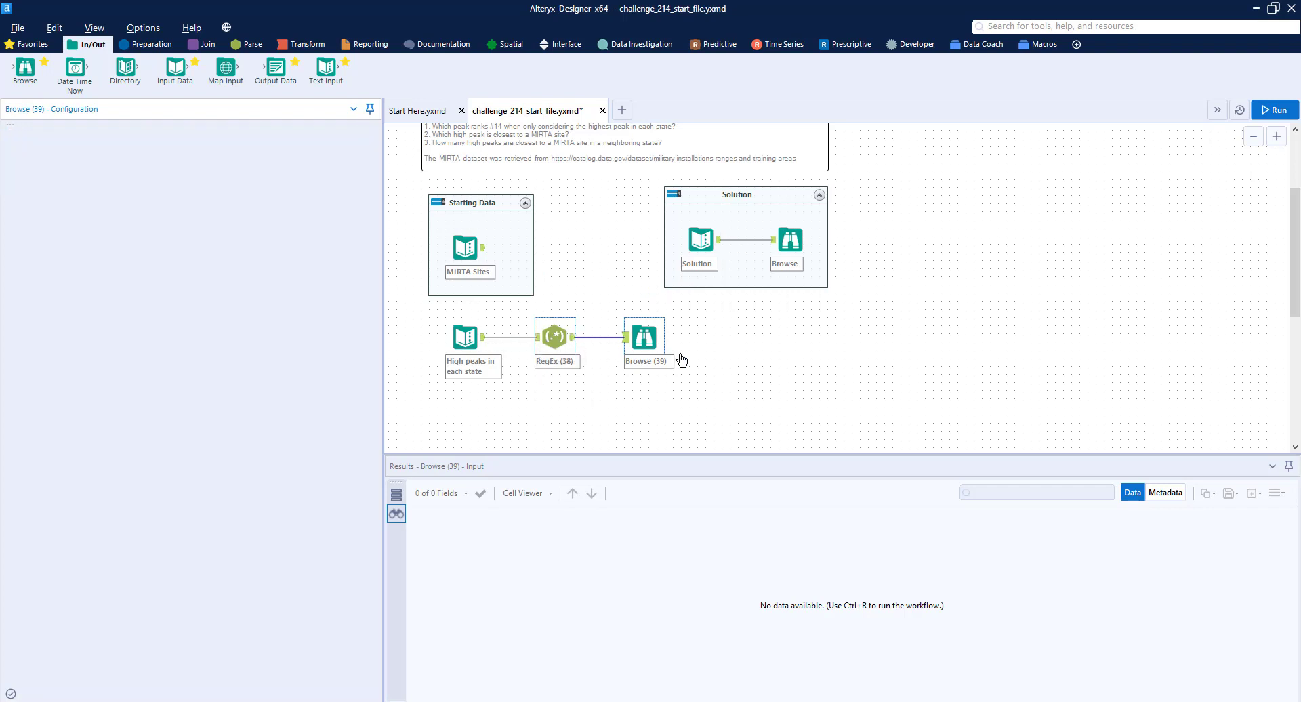
pyautogui.hotkey('ctrl', 'r')
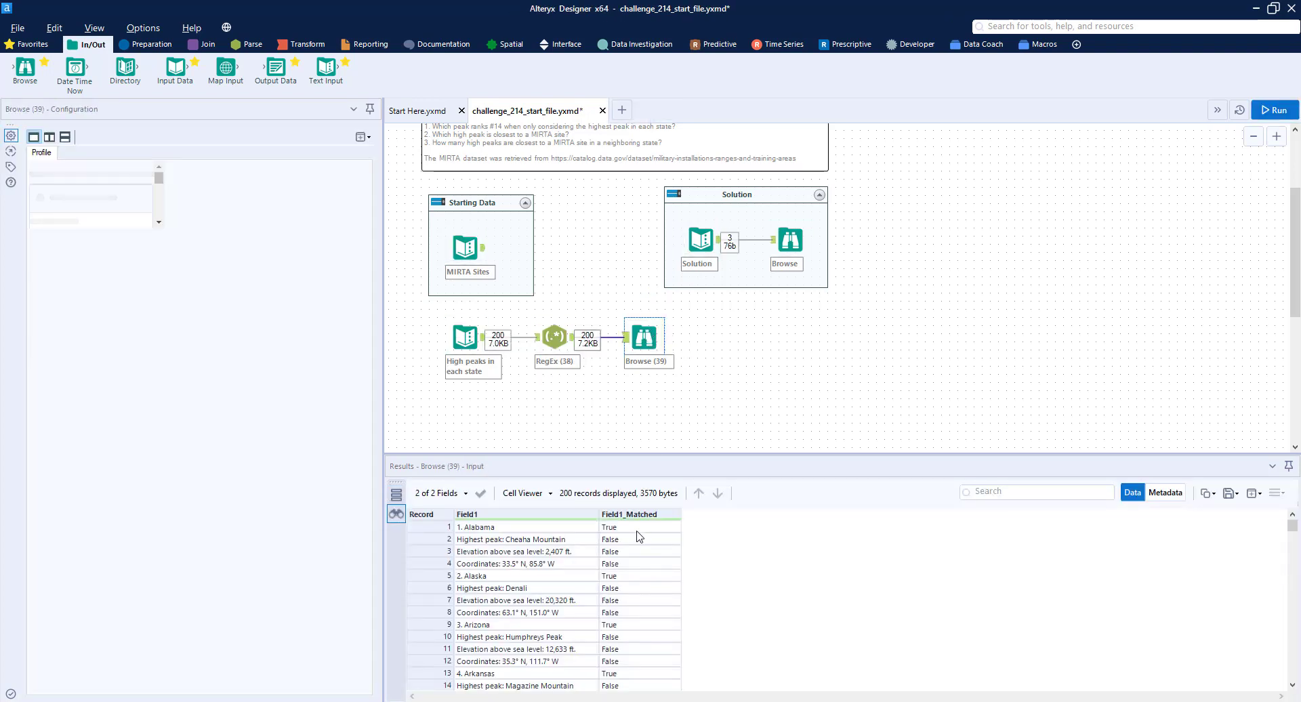
# - Compare the Field1_Matched values of the numbered state rows with those of the rows between them
pyautogui.click(638, 527)
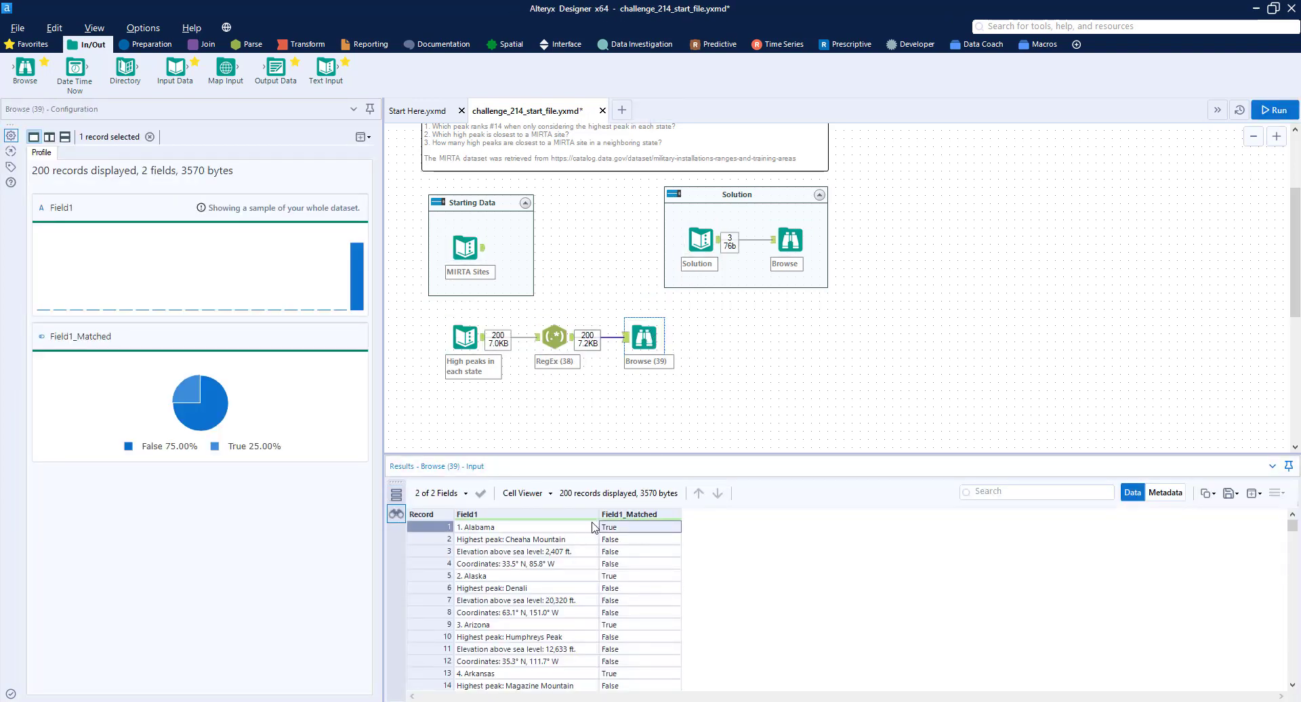
pyautogui.press('Down')
pyautogui.press('Down')
pyautogui.press('Down')
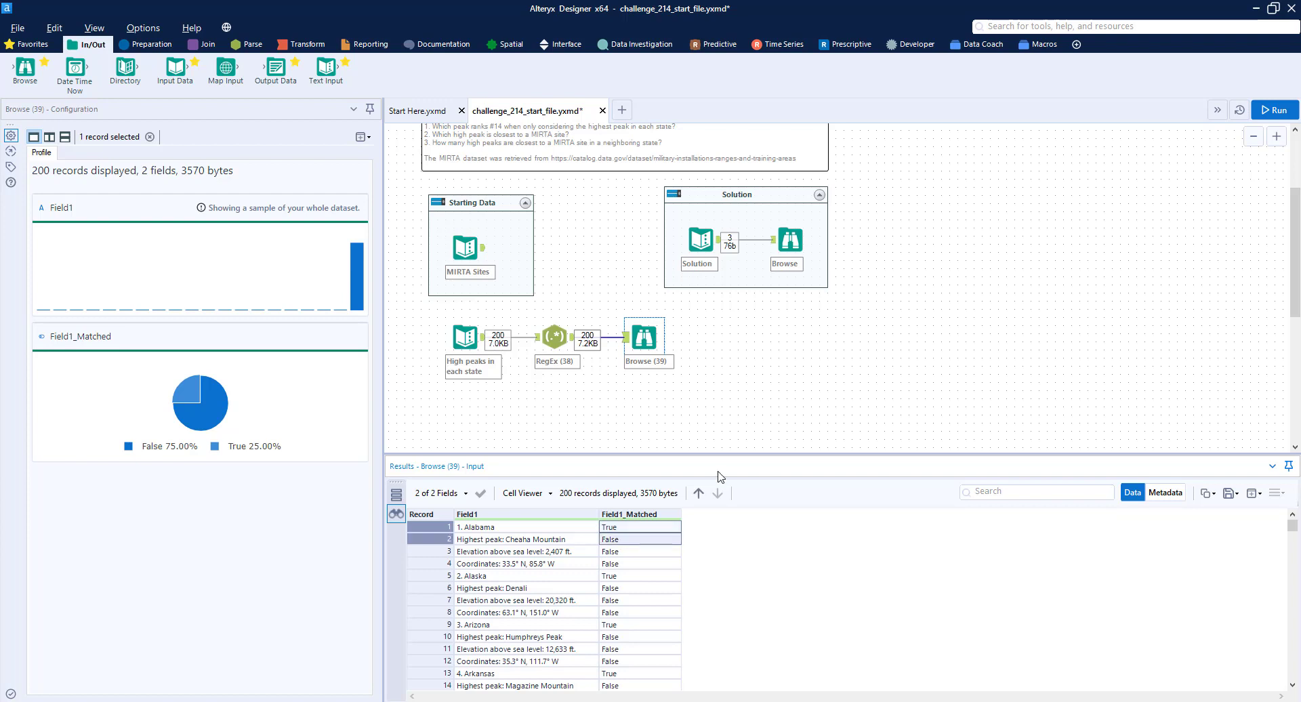
pyautogui.press('Down')
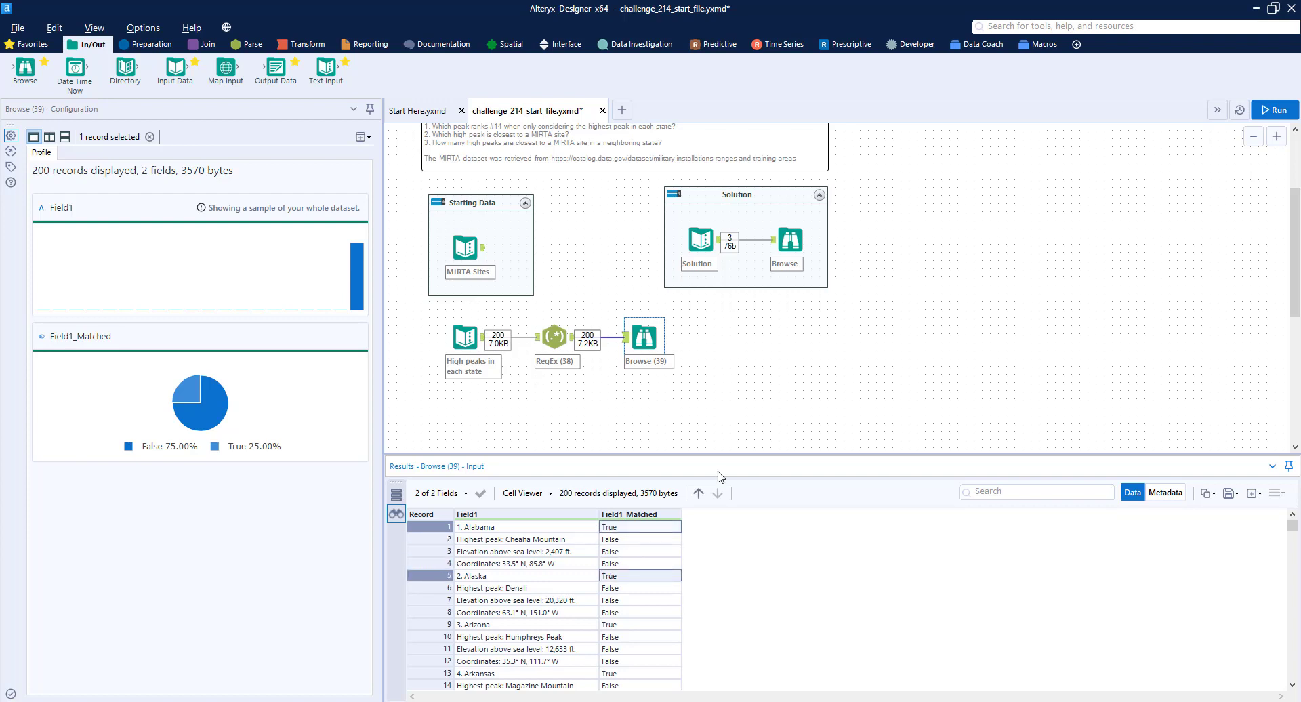
pyautogui.press('Down')
pyautogui.press('Down')
pyautogui.press('Down')
pyautogui.press('Down')
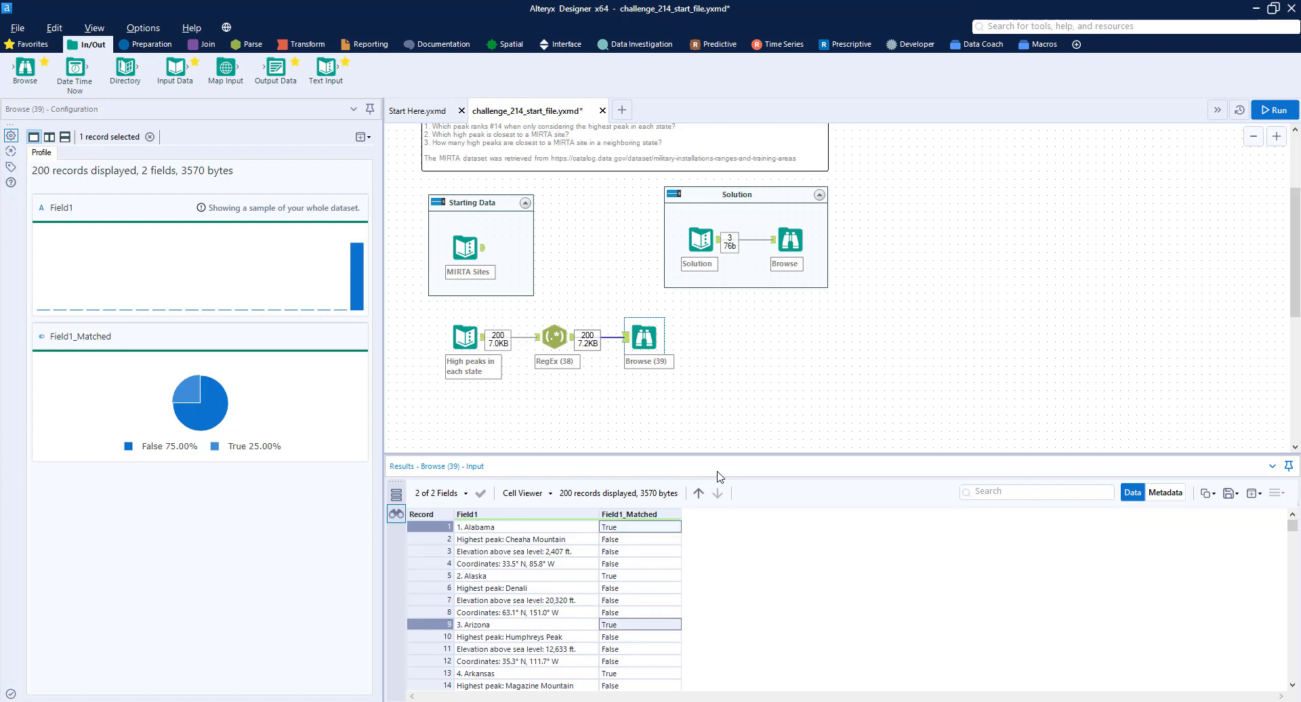
# - Make room before the Browse tool and insert a Multi-Row Formula tool between RegEx and Browse
pyautogui.moveTo(652, 342); pyautogui.dragTo(782, 342)
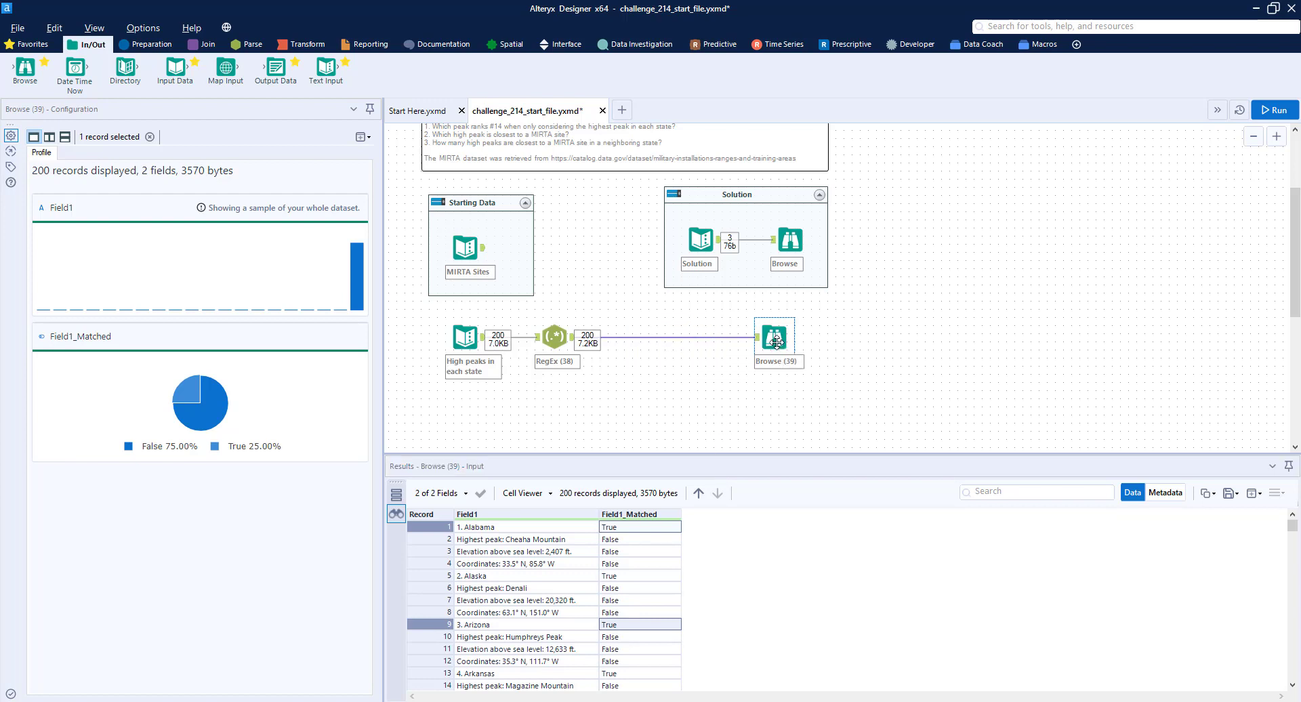
pyautogui.click(150, 45)
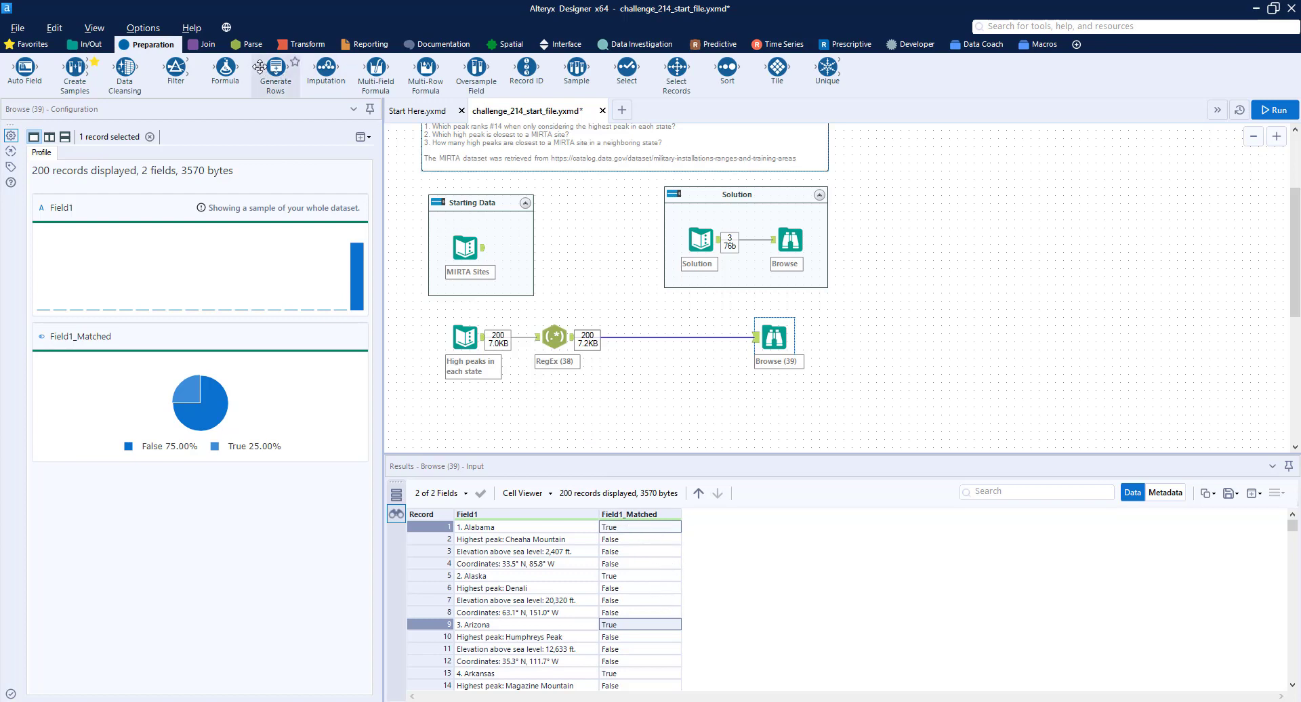
pyautogui.moveTo(431, 70); pyautogui.dragTo(636, 337)
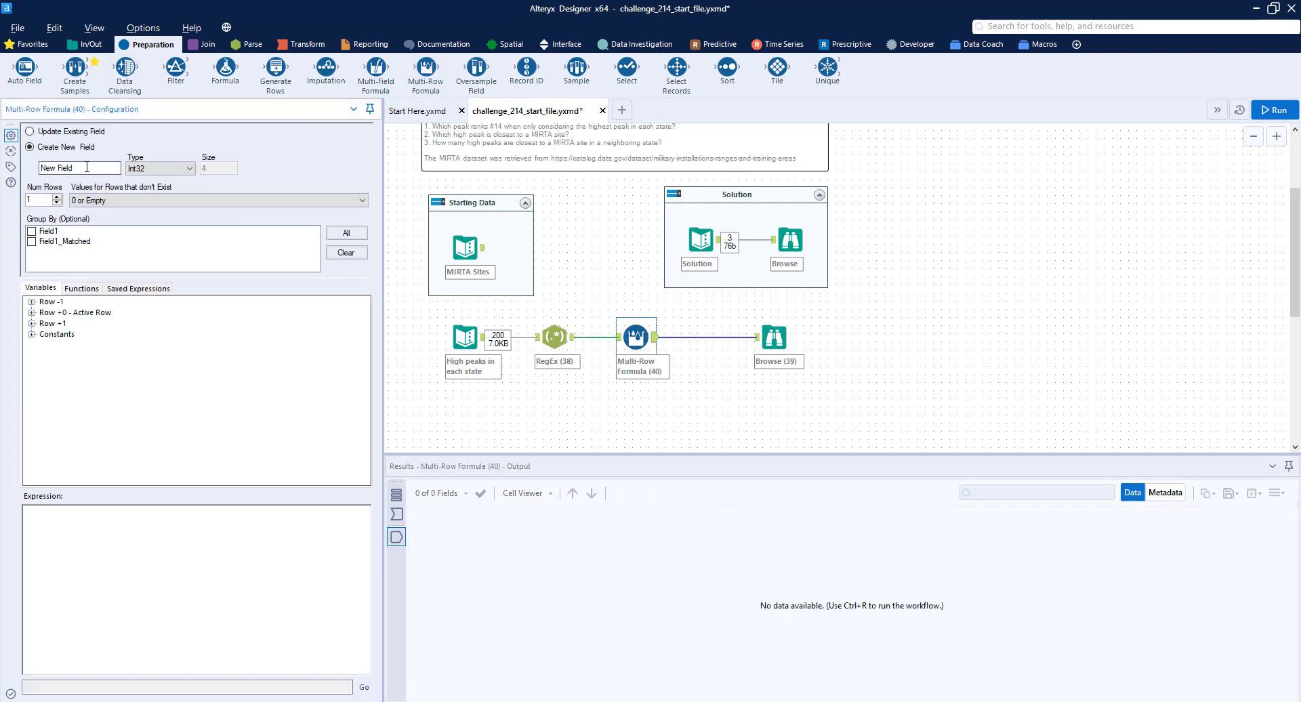
# - Create a new field ID with the expression if [Field1_Matched] = 1 then [Row-1:ID]+1 else [Row-1:ID] endif, and run the workflow
pyautogui.click(79, 167)
pyautogui.write('ID')
pyautogui.click(165, 538)
pyautogui.write('io [Ro')
pyautogui.press('BackSpace')
pyautogui.write('Field1_Matched')
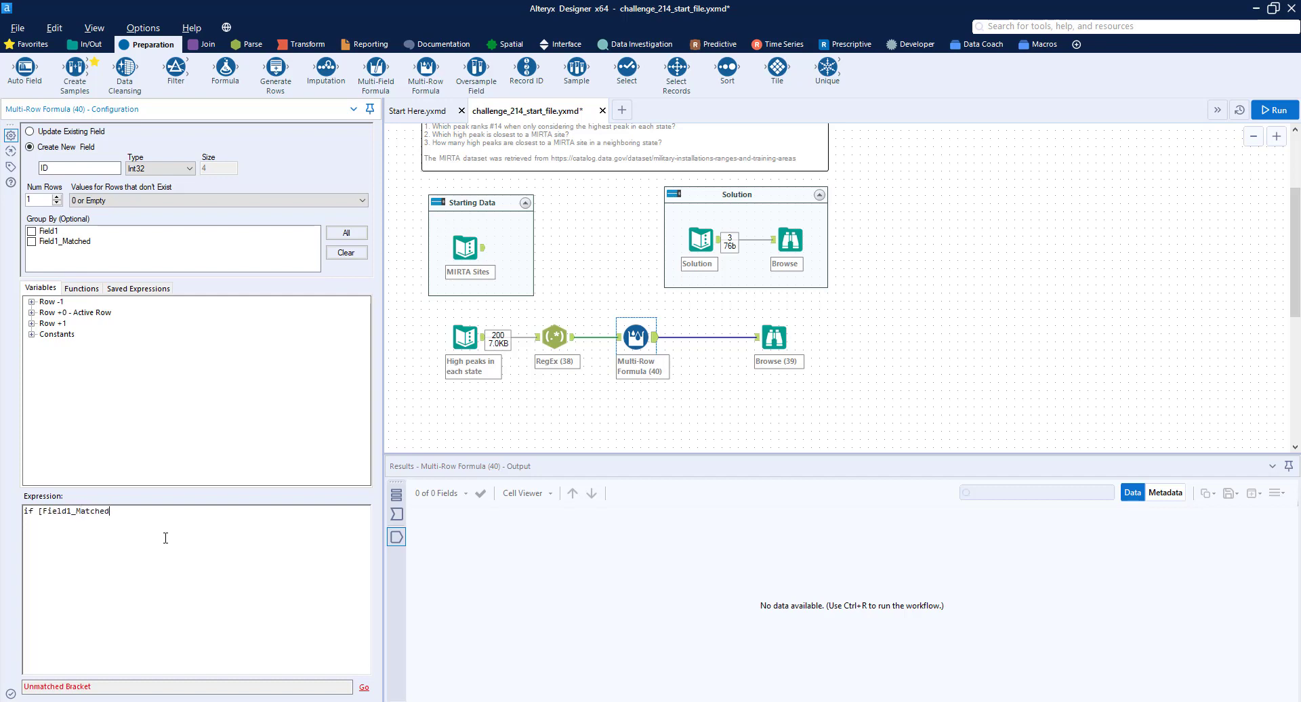
pyautogui.write('] = 1 then [Row-1:ID]+1 else [Row-1:ID] endif')
pyautogui.hotkey('ctrl', 'r')
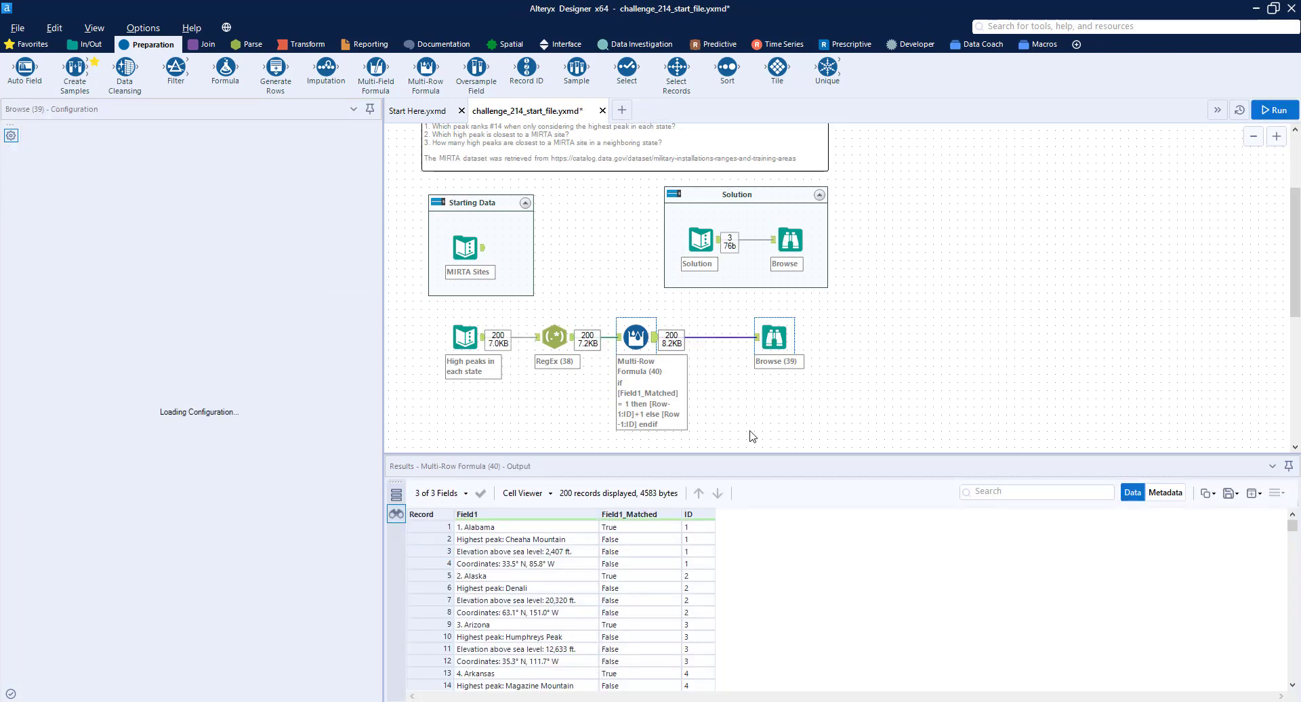
# - Check in the Browse results how the ID values group each state's rows across the dataset
pyautogui.moveTo(707, 538); pyautogui.dragTo(705, 613)
pyautogui.scroll(-10, 705, 613)
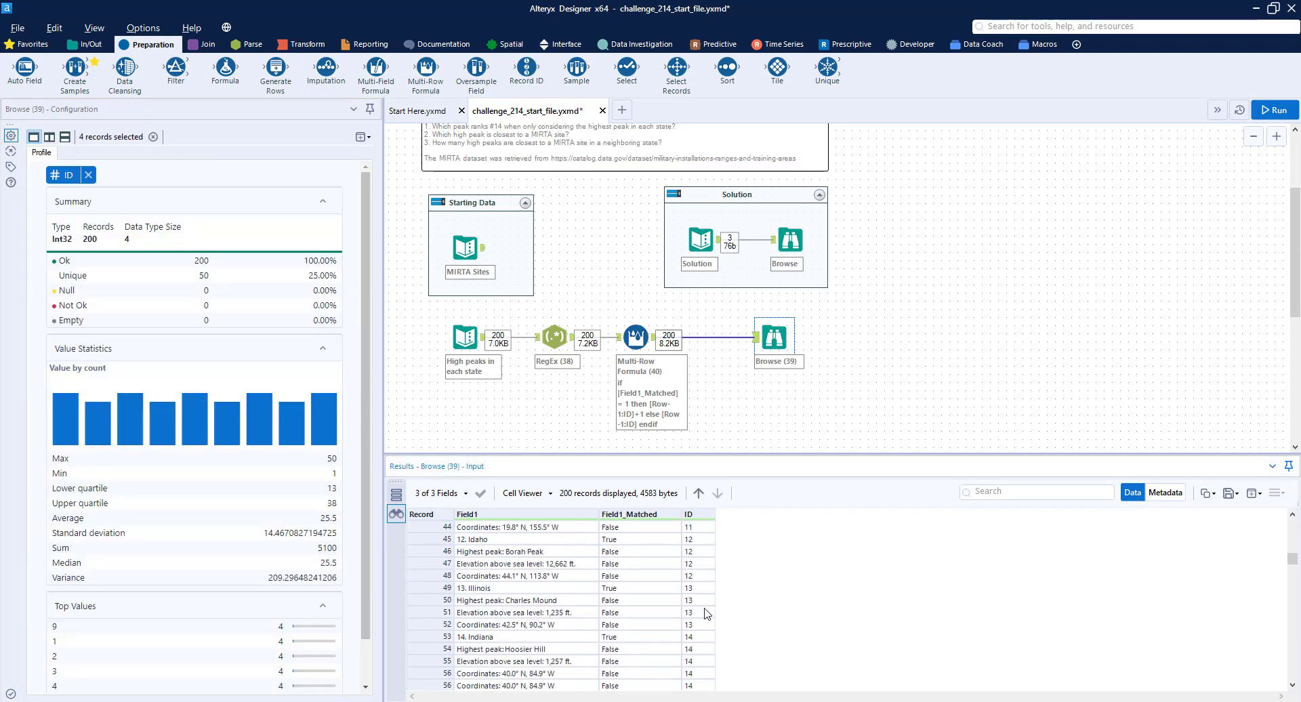
pyautogui.moveTo(1292, 582); pyautogui.dragTo(1274, 524)
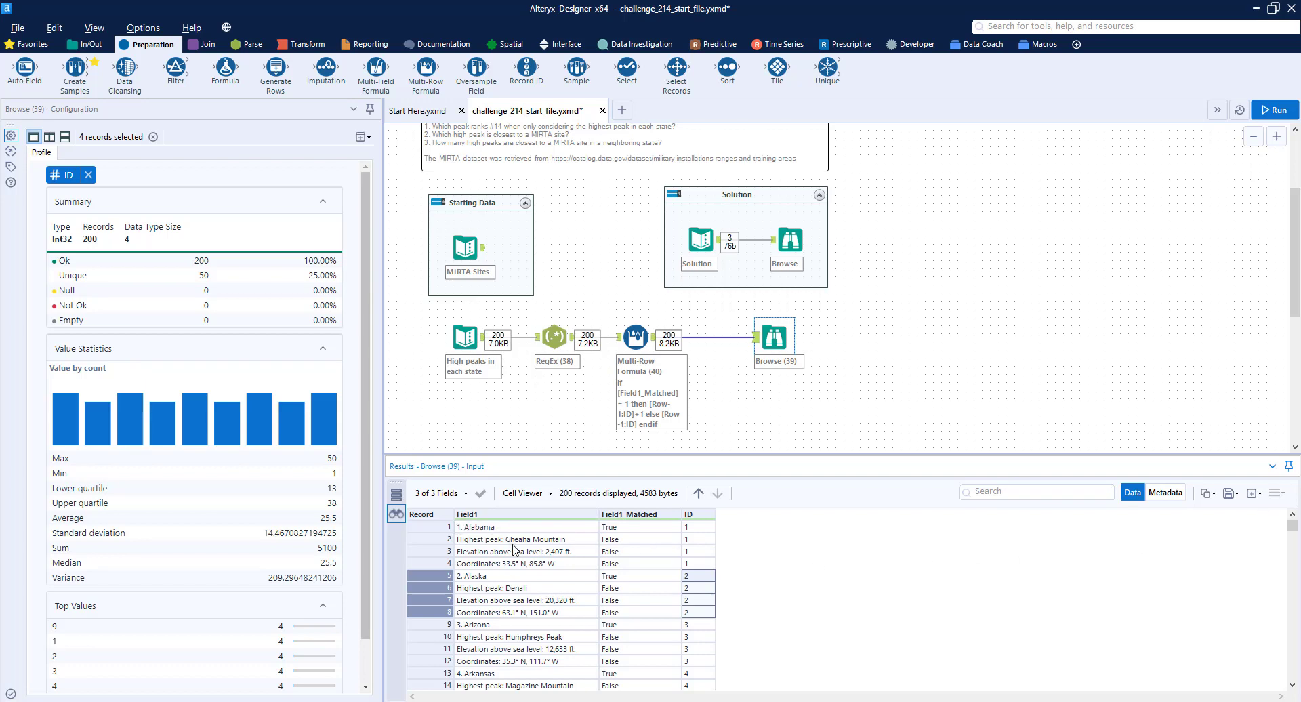
# - Insert a Text To Columns tool before Browse that splits Field1 at the colon into 2 columns, and run the workflow
pyautogui.moveTo(513, 542); pyautogui.dragTo(522, 565)
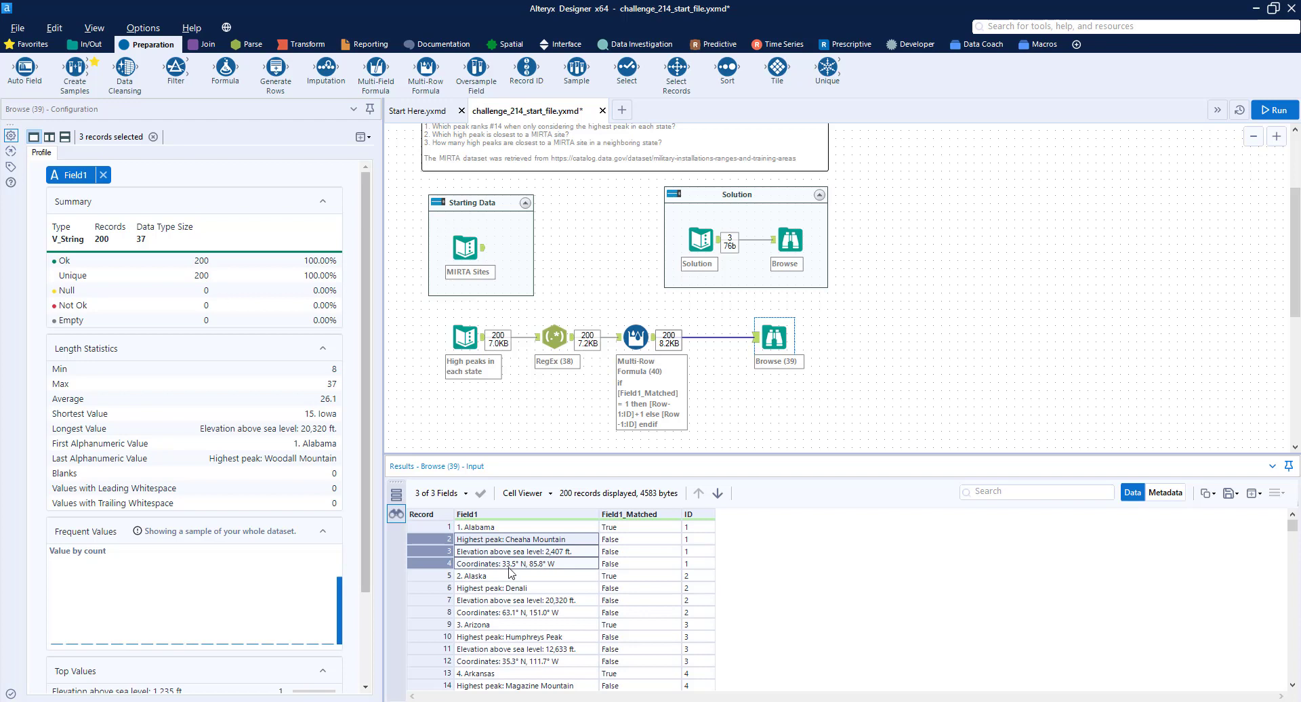
pyautogui.click(248, 44)
pyautogui.moveTo(126, 68); pyautogui.dragTo(701, 343)
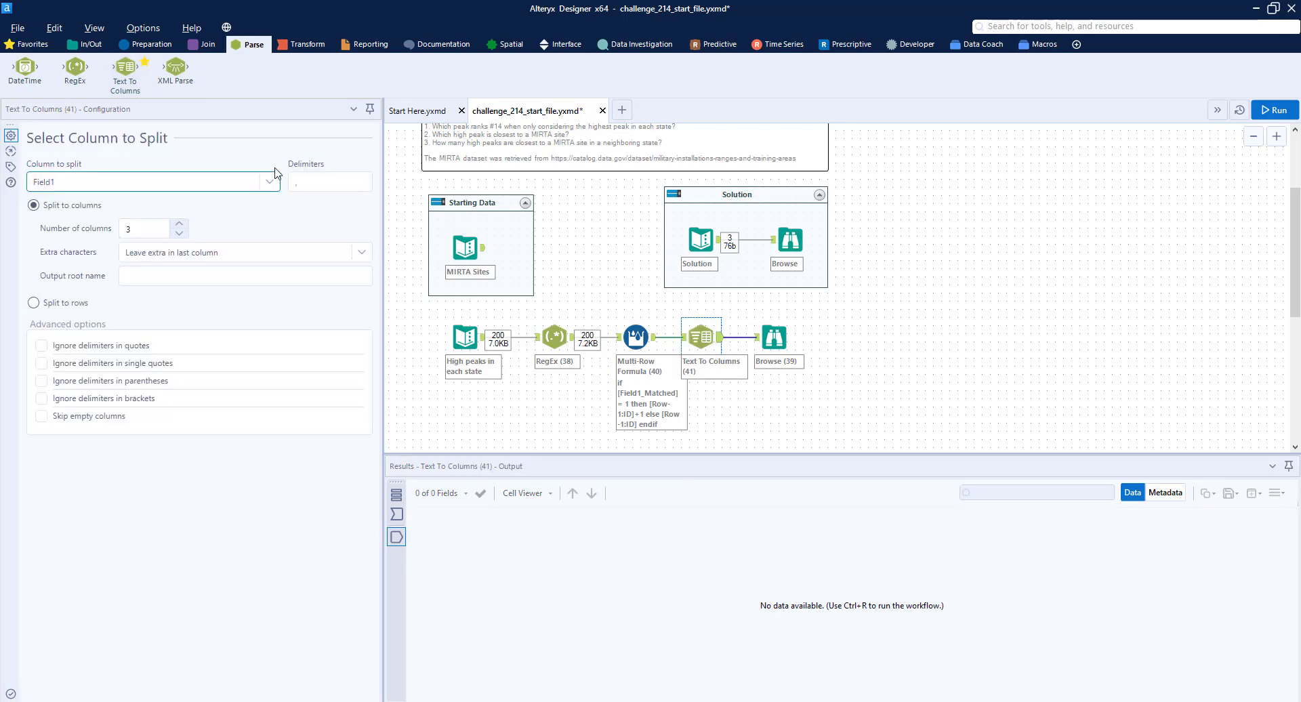
pyautogui.click(297, 181)
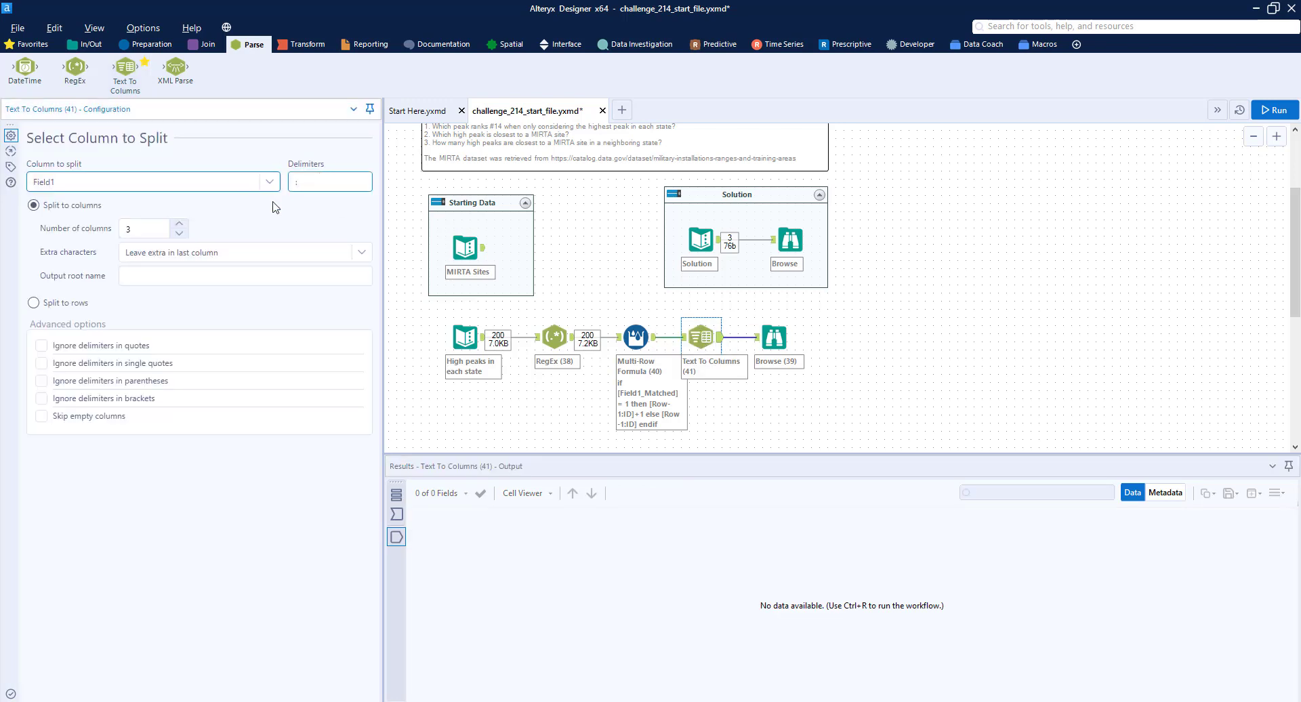
pyautogui.click(178, 233)
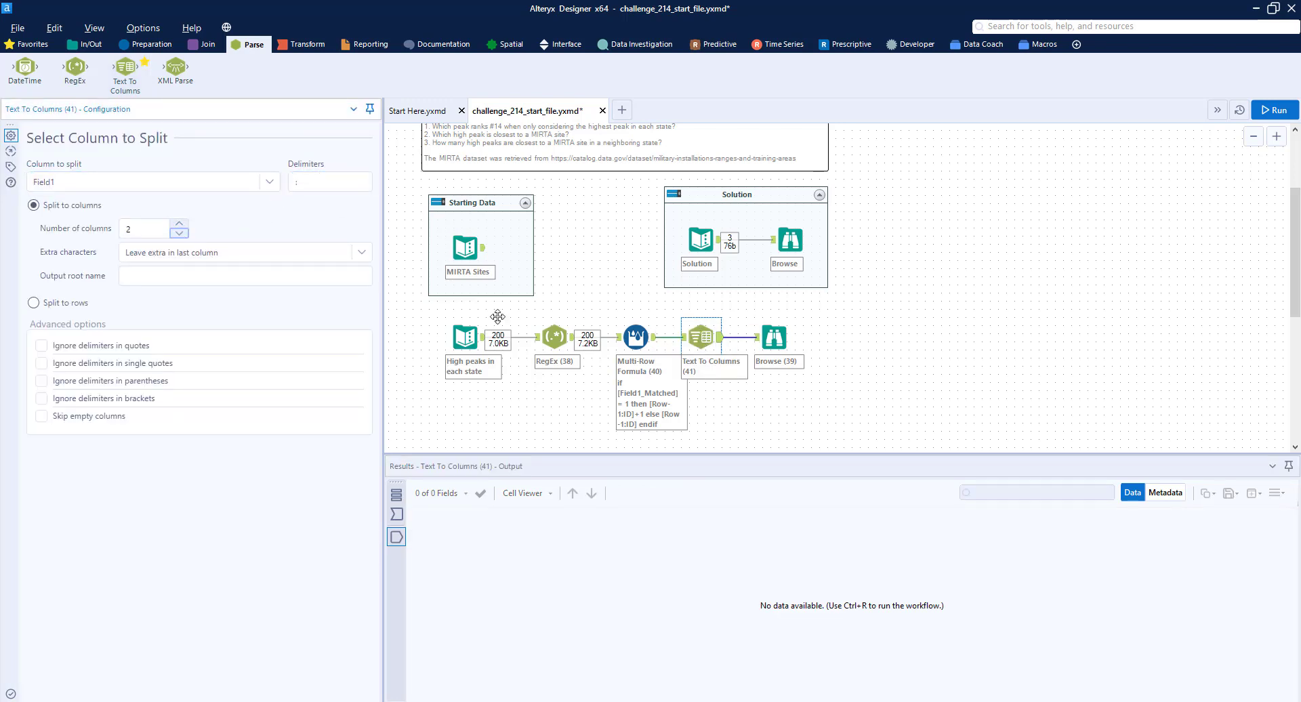
pyautogui.hotkey('ctrl', 'r')
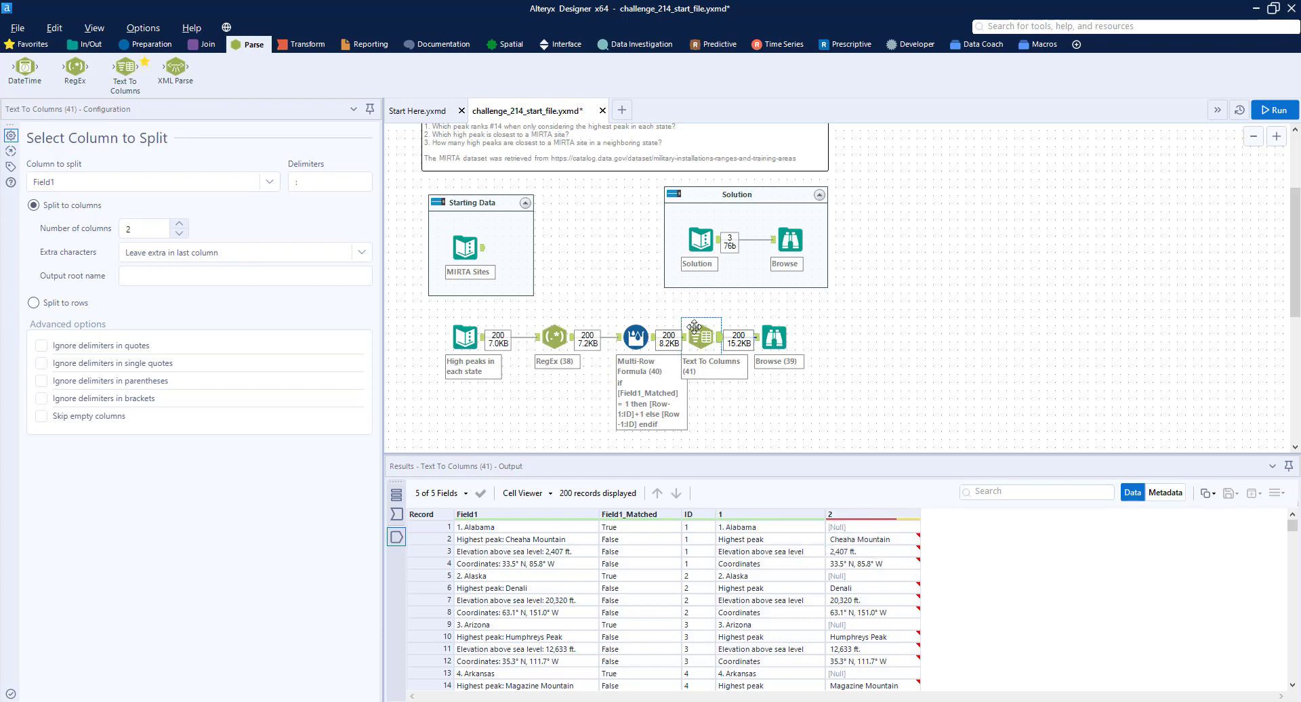
# - Make room before the Browse tool and insert a Formula tool after Text To Columns, with column 2 as its output column
pyautogui.moveTo(694, 327); pyautogui.dragTo(891, 335)
pyautogui.click(168, 47)
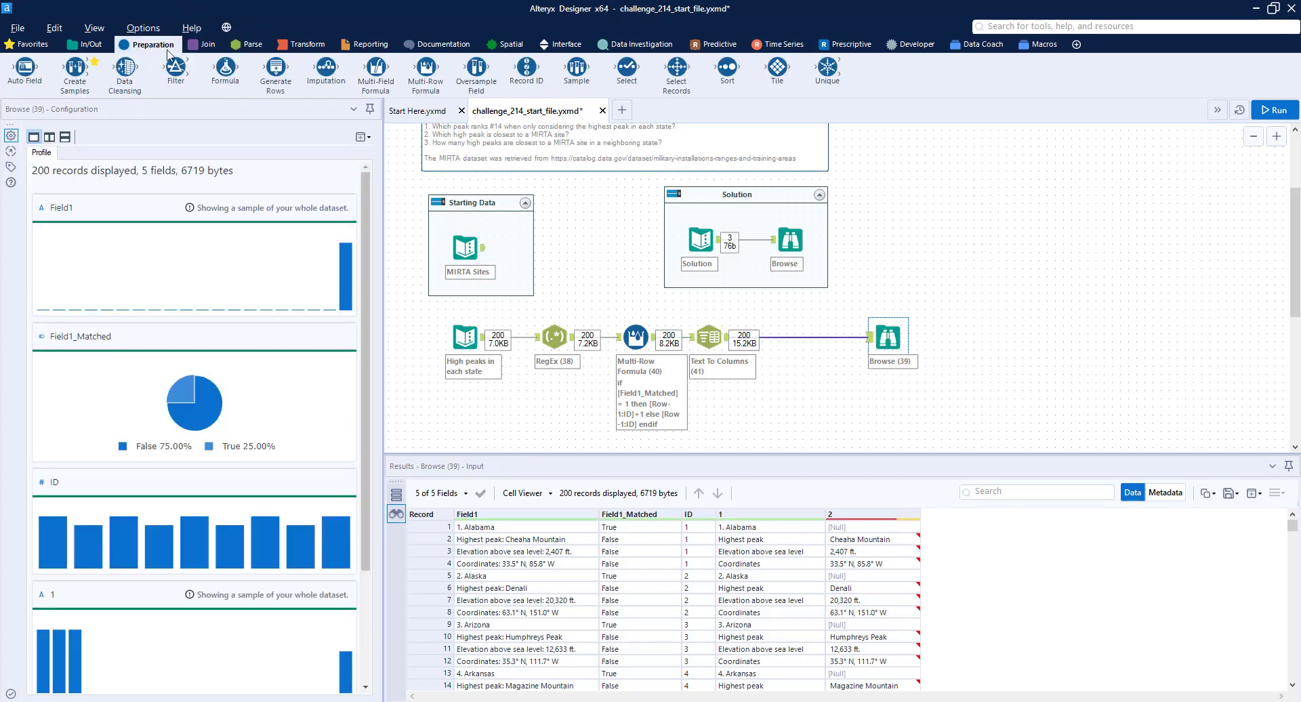
pyautogui.moveTo(225, 68); pyautogui.dragTo(786, 337)
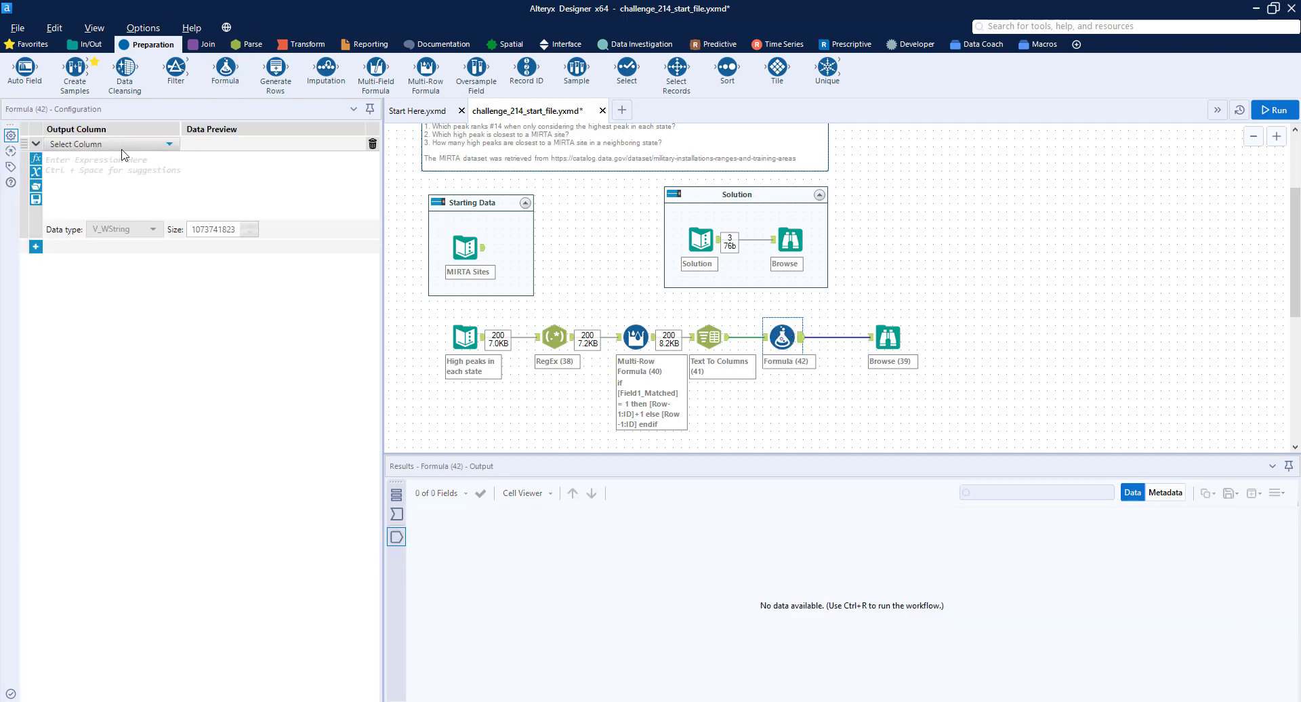
pyautogui.click(122, 149)
pyautogui.click(88, 242)
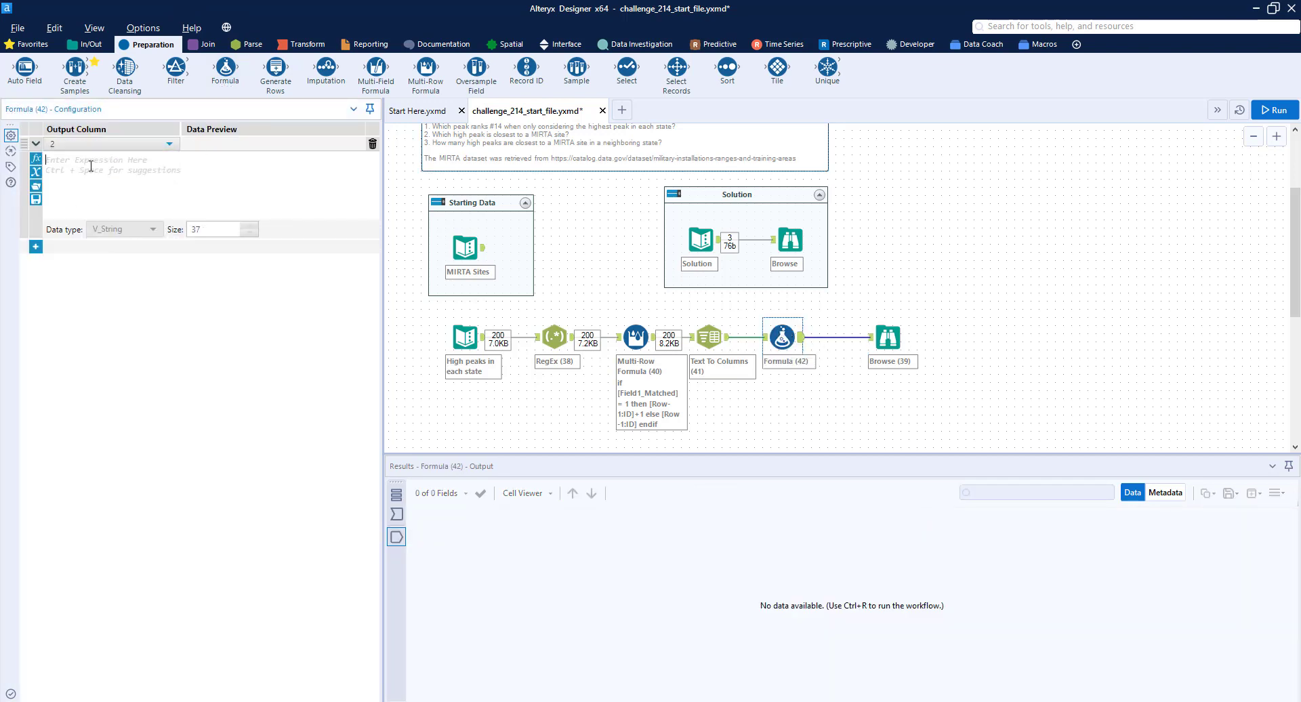
# - Enter the expression if IsNull([2]) then [1] else [2] endif for column 2 in the Formula tool
pyautogui.click(120, 155)
pyautogui.write('if IsNull(v)')
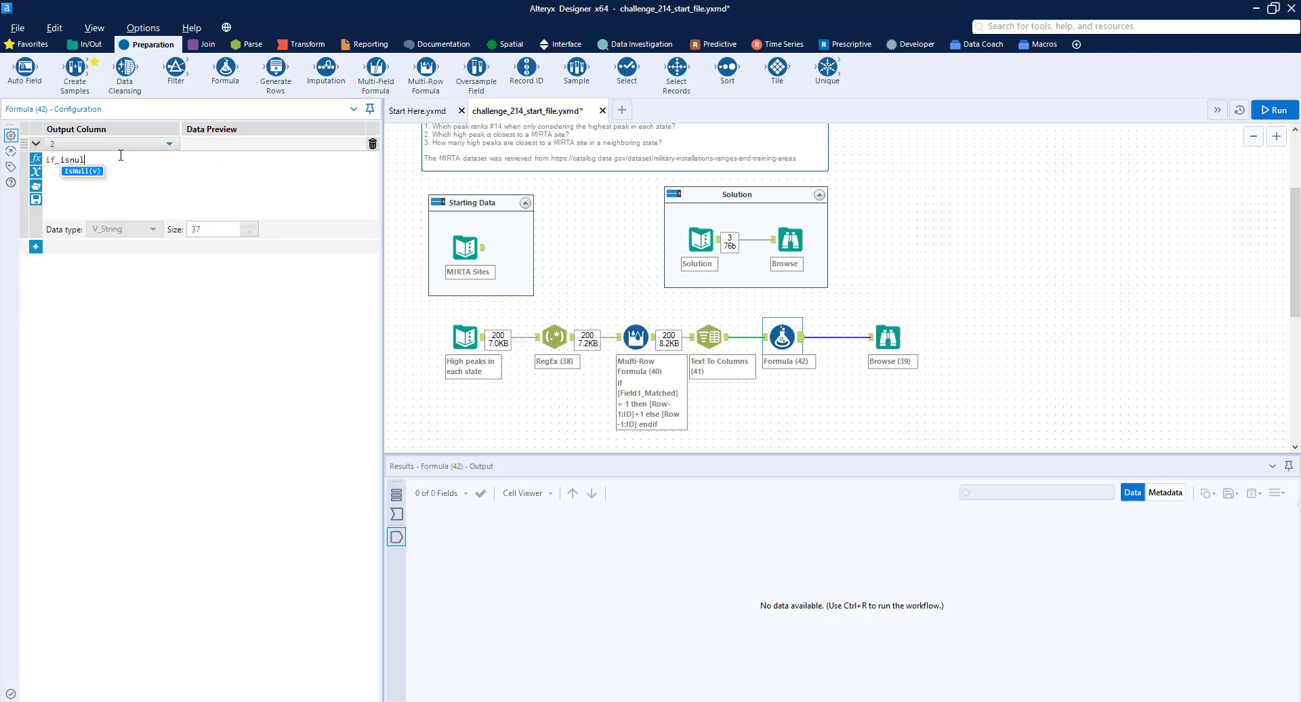
pyautogui.press('BackSpace')
pyautogui.write('[2]')
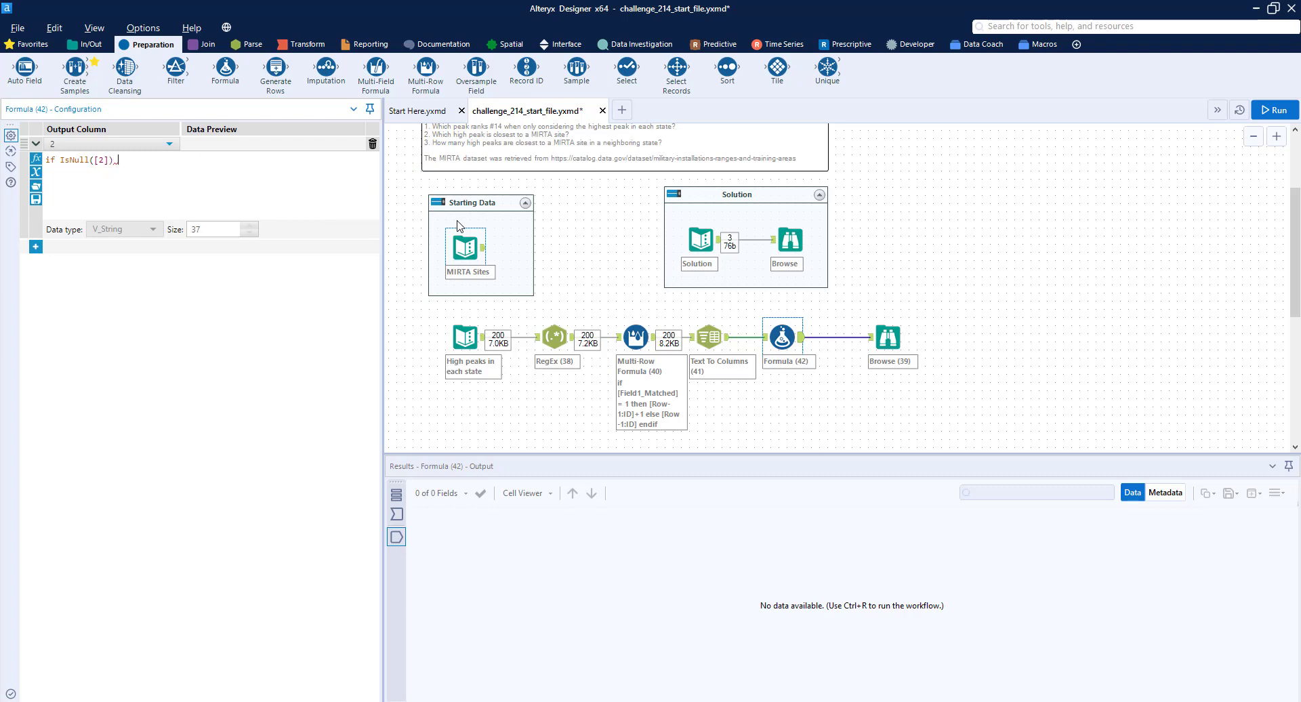
pyautogui.click(886, 335)
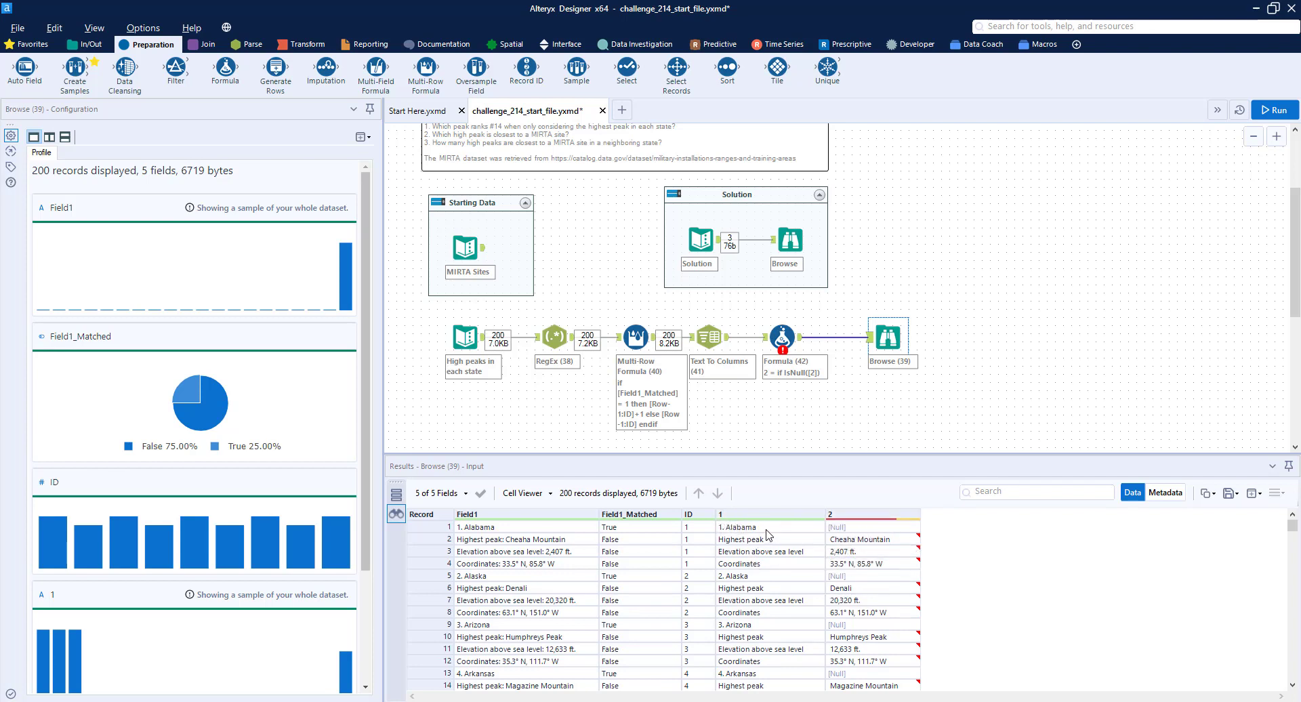
pyautogui.click(783, 335)
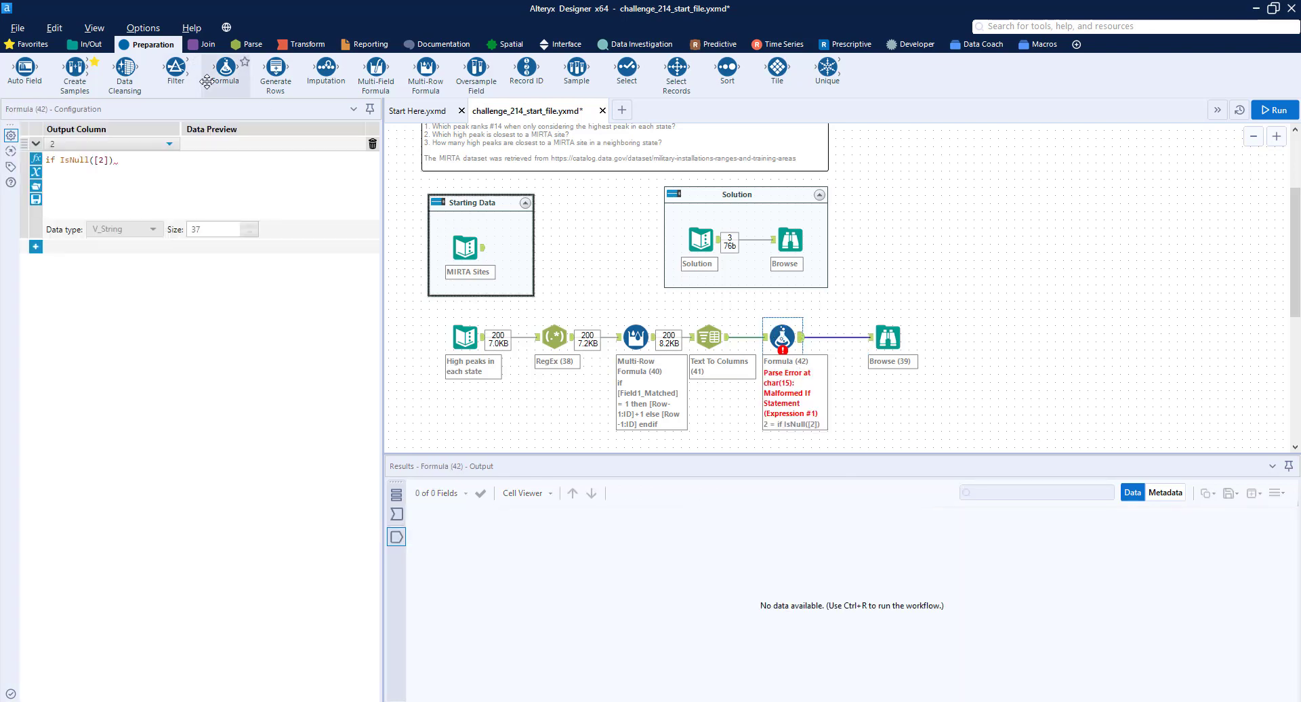
pyautogui.click(137, 170)
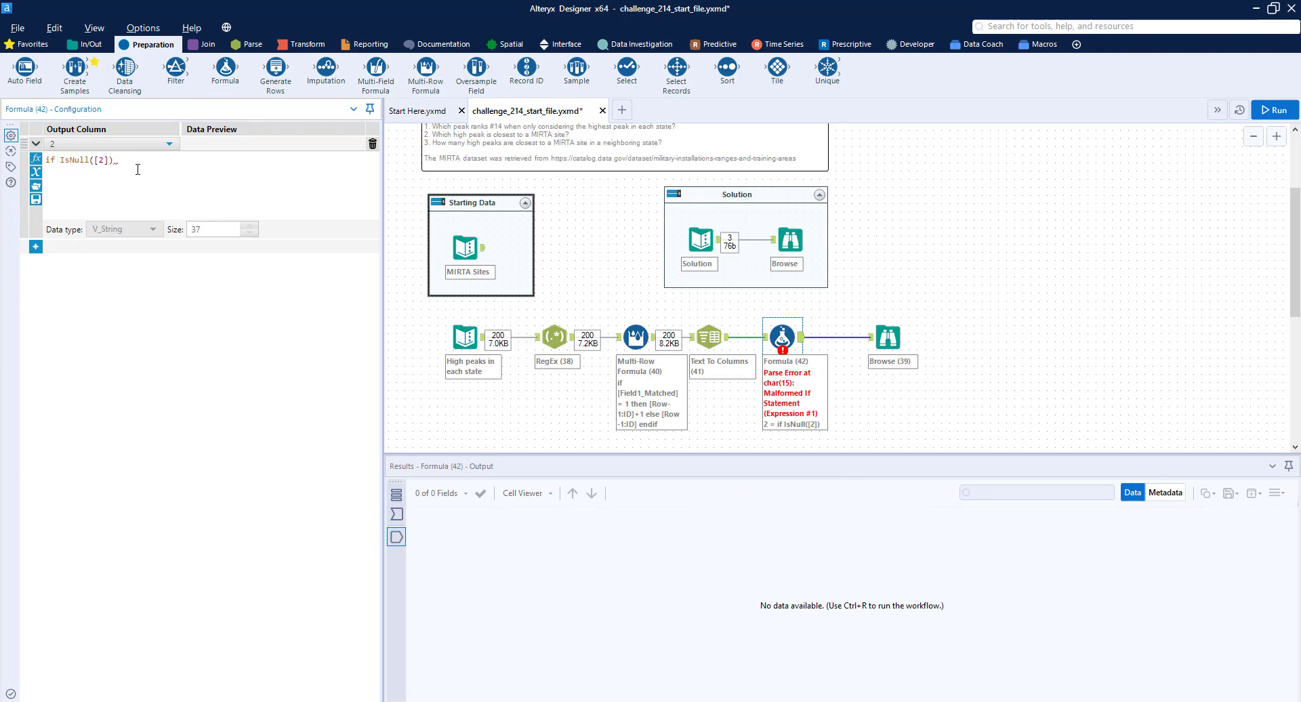
pyautogui.write('then [')
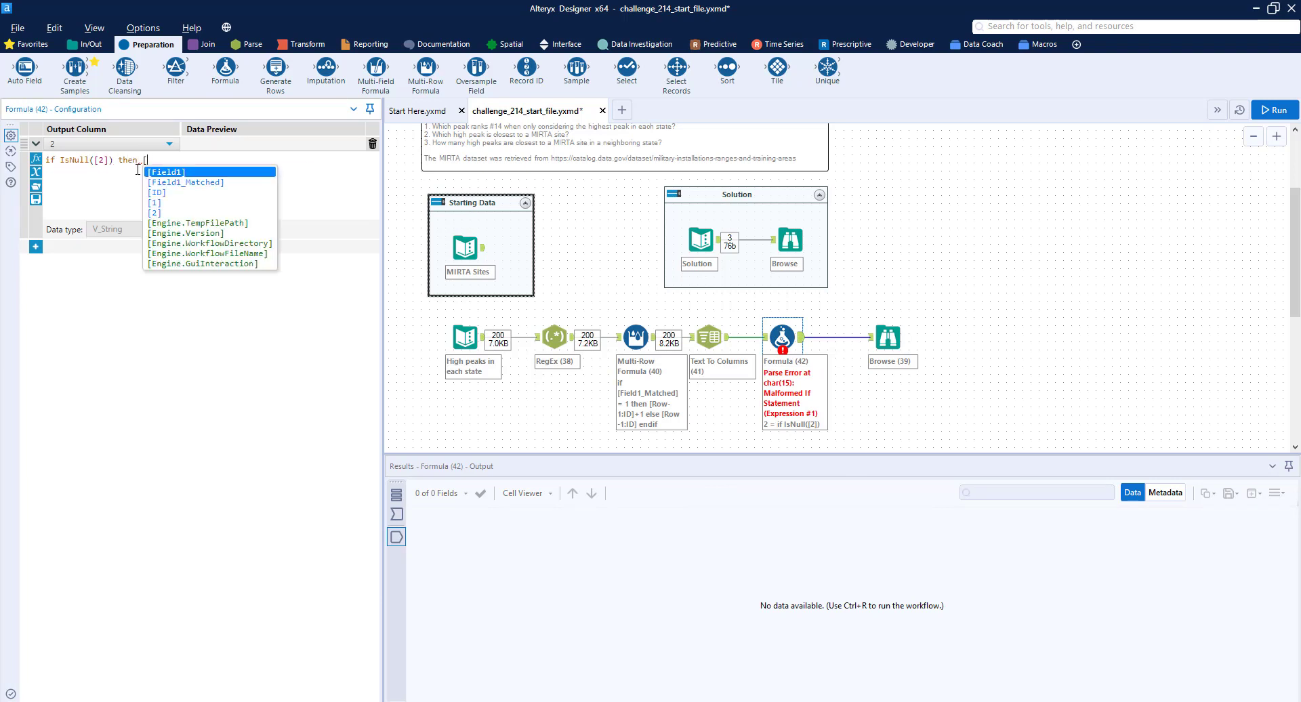
pyautogui.write('1] else ')
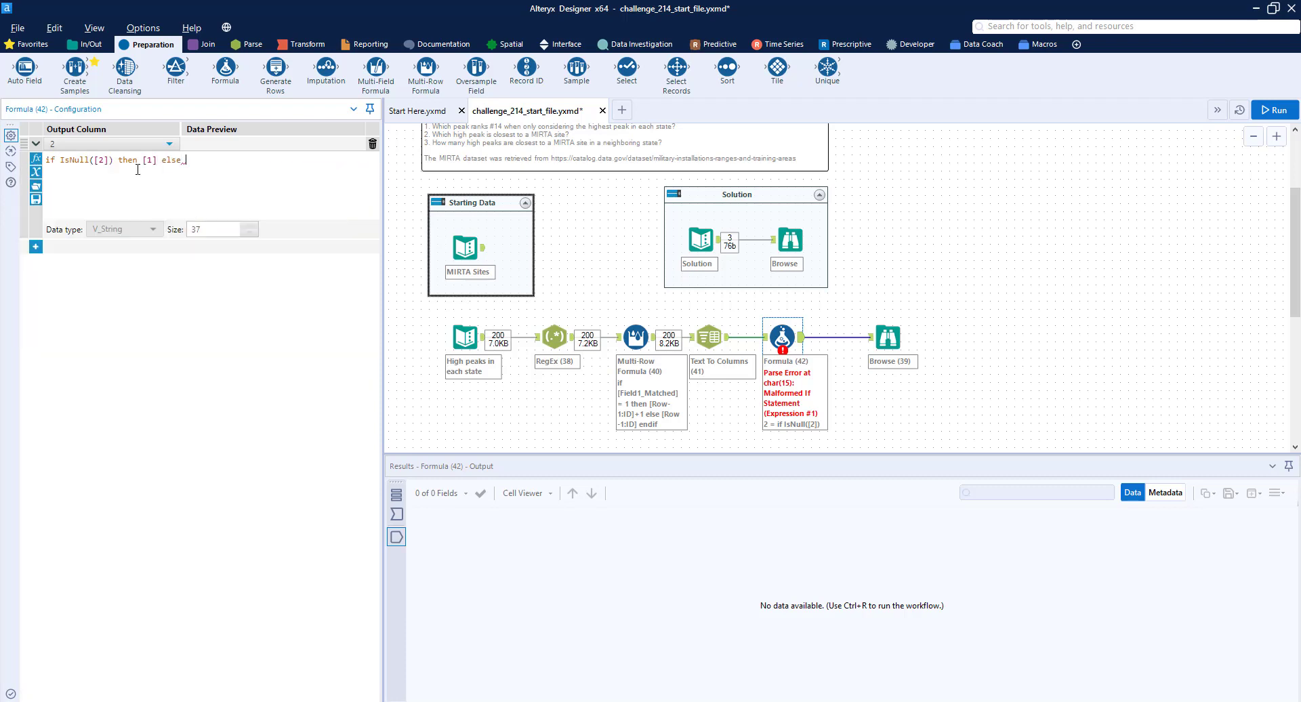
pyautogui.write('[2] endif')
# - Add a second expression for column 1, if [Field1_Matched] = 1 then "State" else [1] endif, and run the workflow
pyautogui.click(35, 246)
pyautogui.click(60, 248)
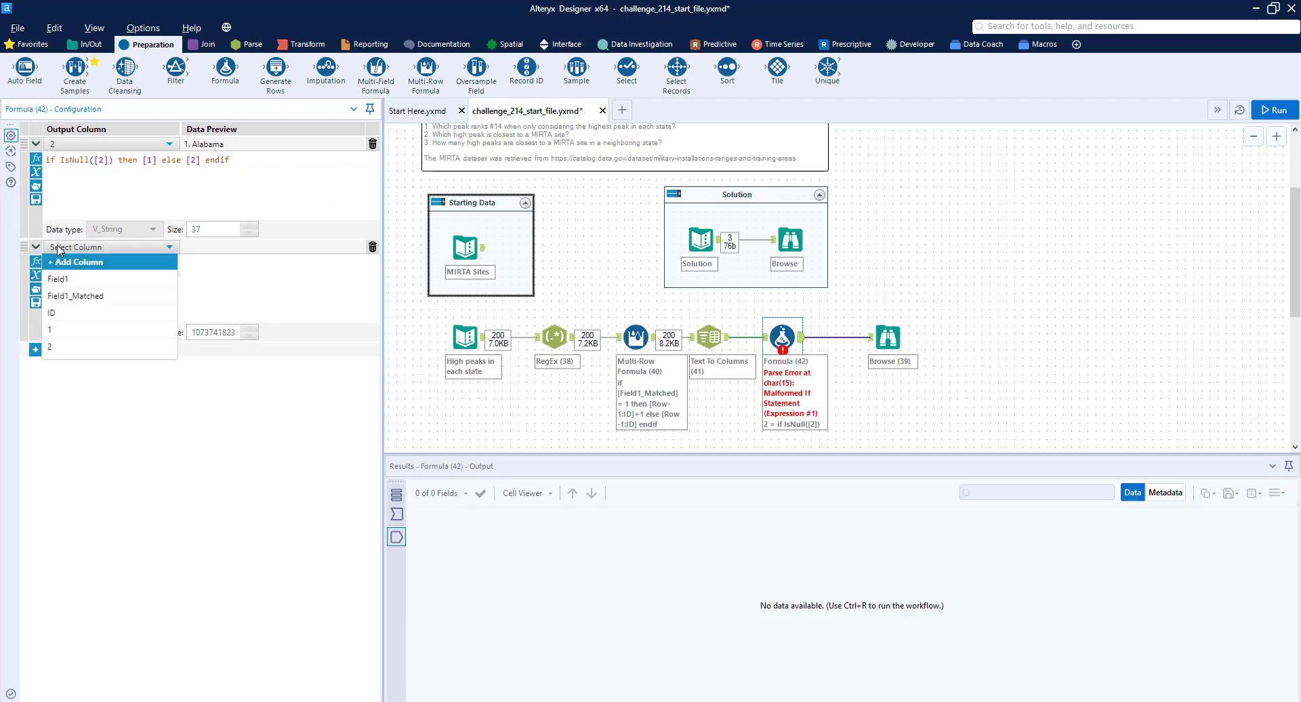
pyautogui.click(88, 329)
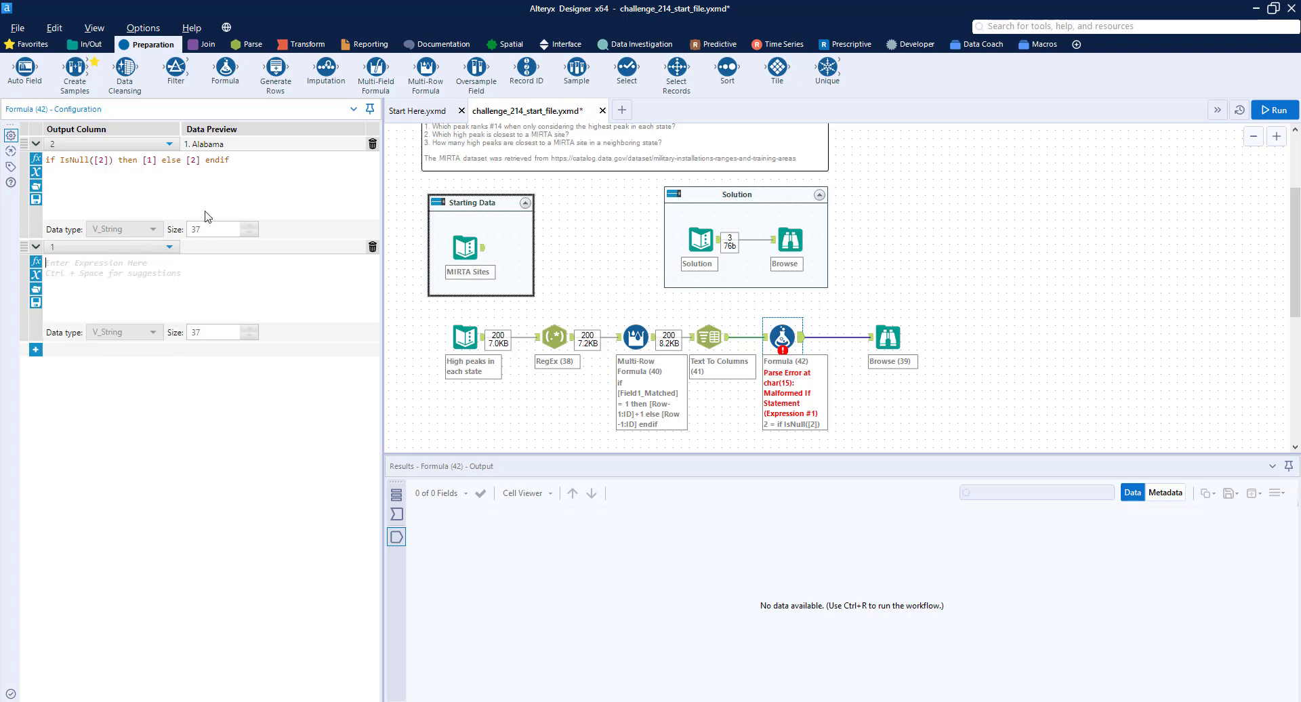
pyautogui.write('if ')
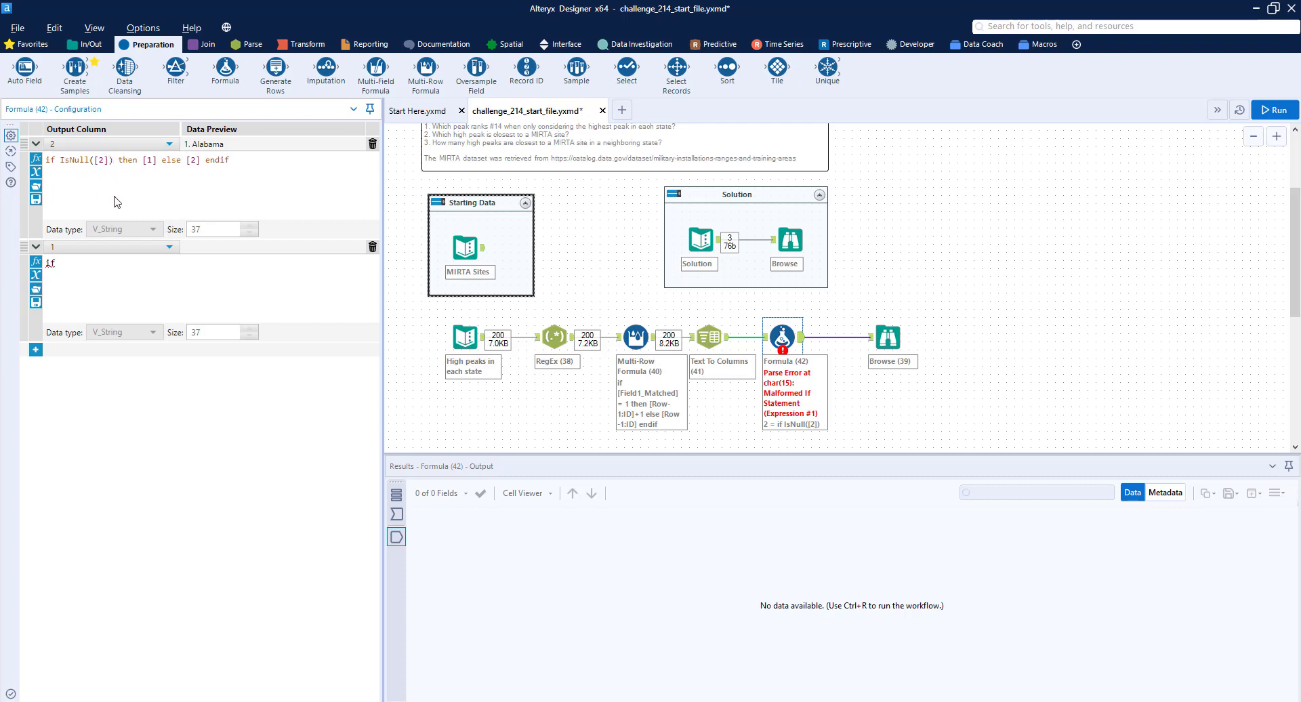
pyautogui.write('[Field1_Matched] = 1')
pyautogui.write('then "State" o')
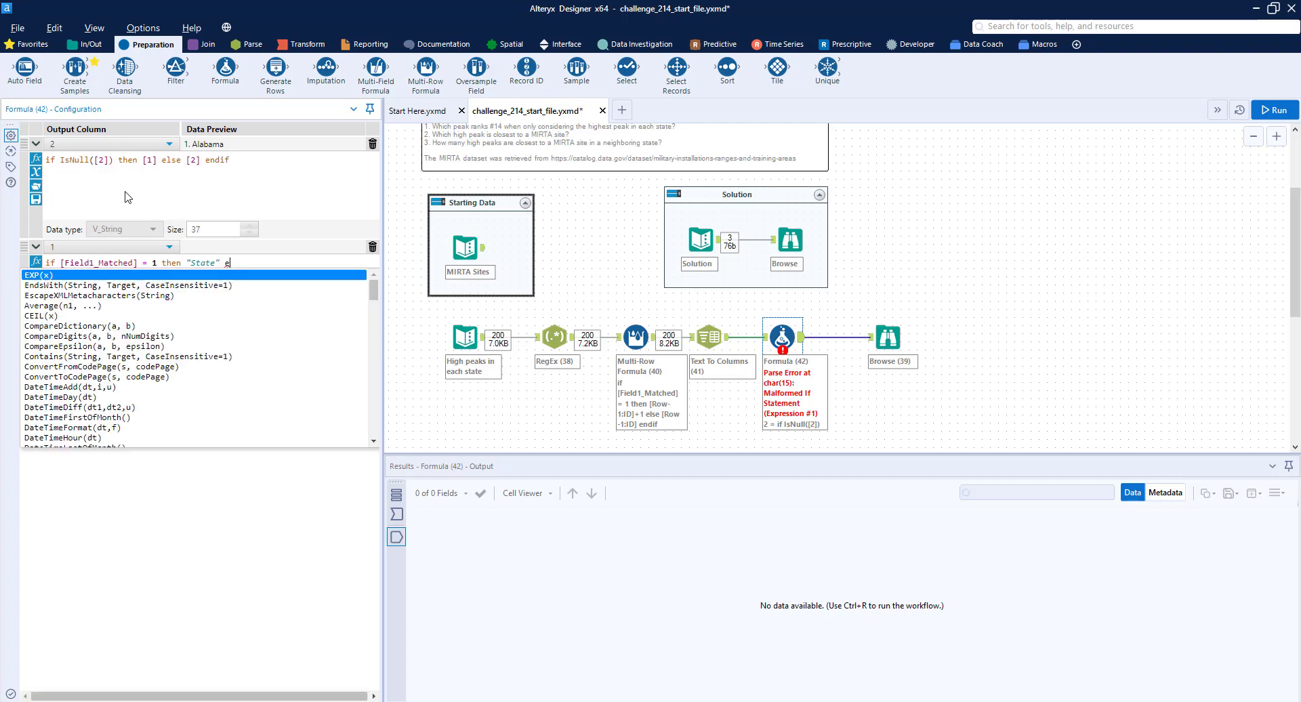
pyautogui.write('lse [')
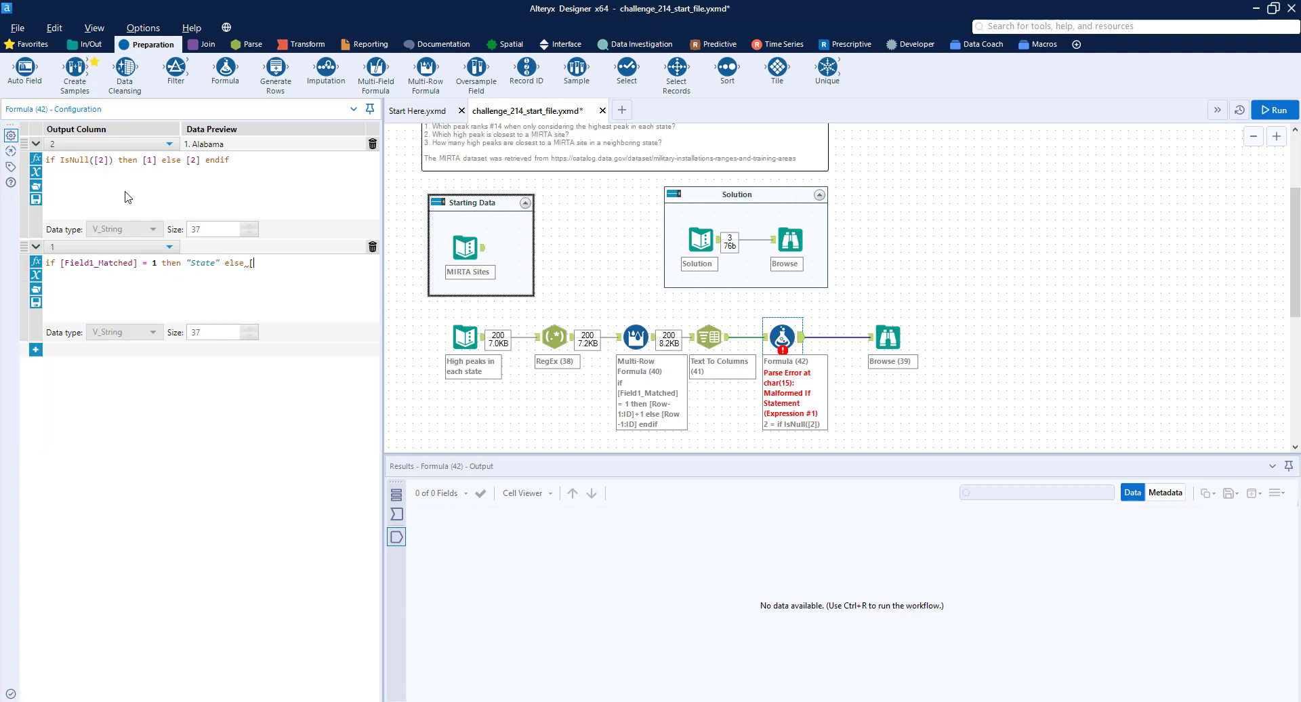
pyautogui.write('1] endif')
pyautogui.hotkey('ctrl', 'r')
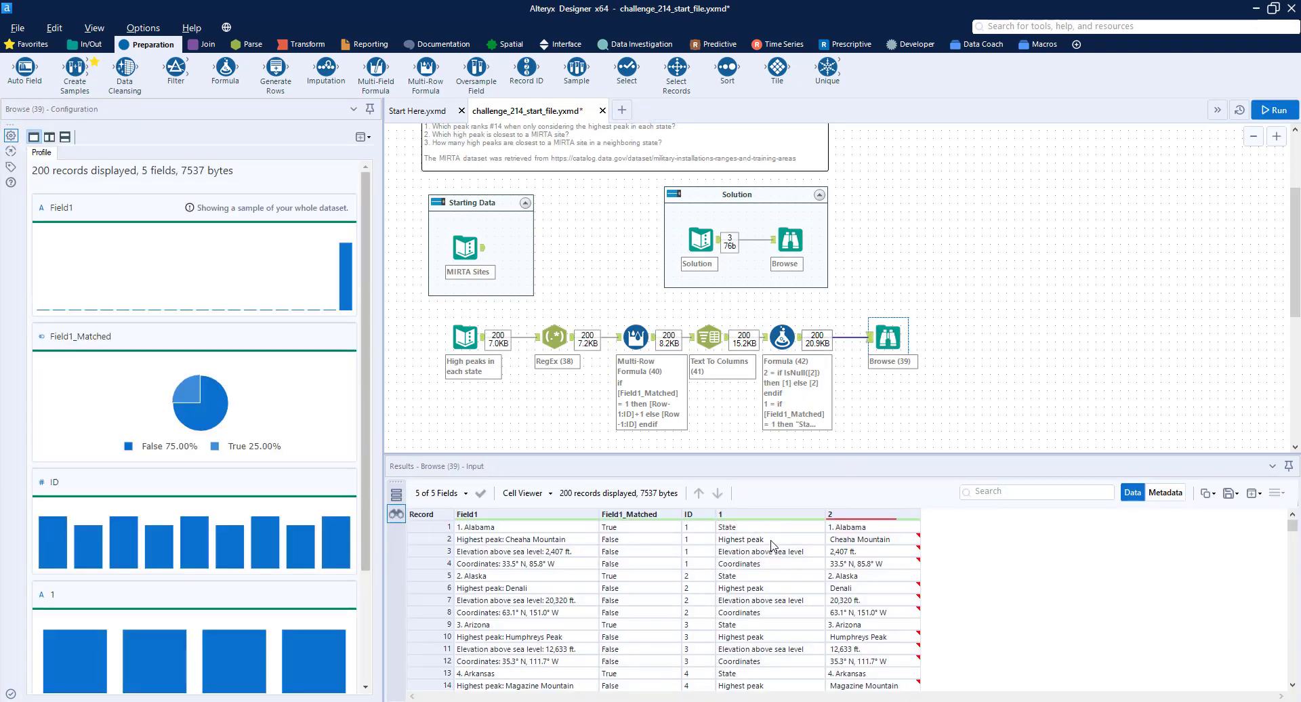
# - Check in the Browse results which labels column 1 holds for each row of a state's group
pyautogui.click(771, 541)
pyautogui.click(772, 552)
pyautogui.click(772, 565)
pyautogui.click(771, 577)
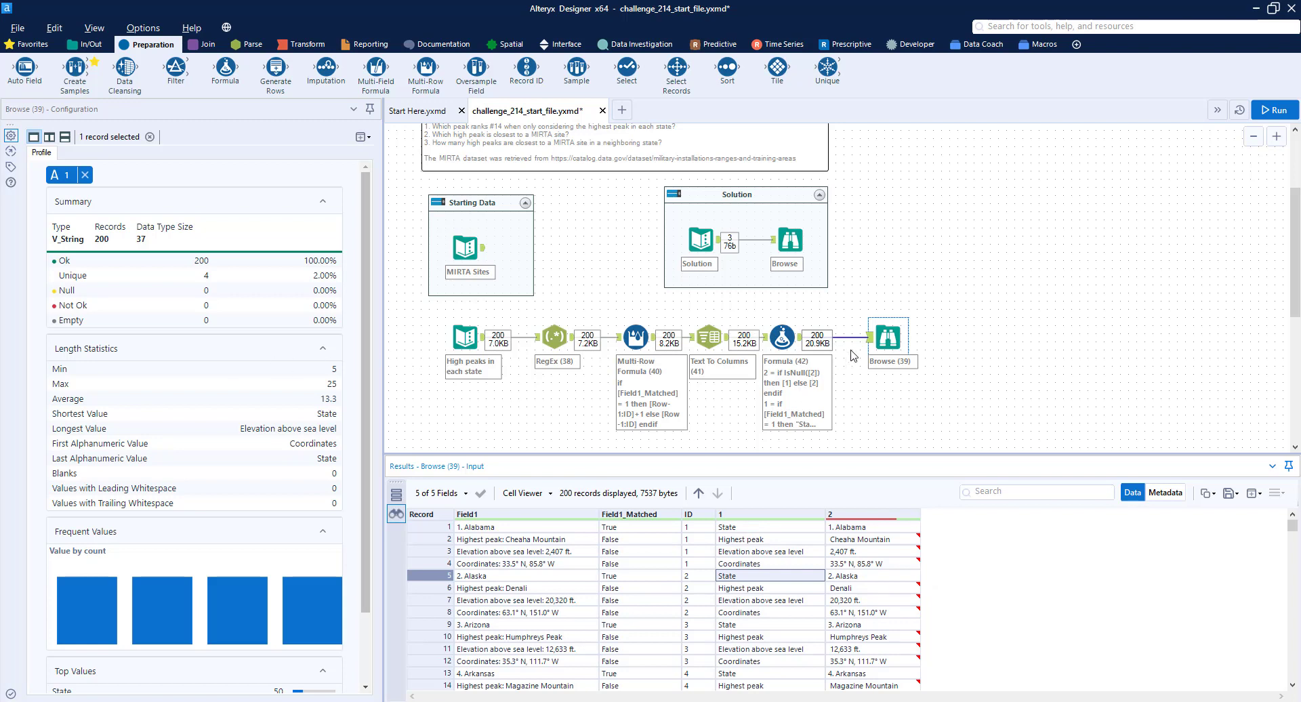
# - Make room before the Browse tool and insert a Cross Tab tool between Formula and Browse
pyautogui.moveTo(884, 332); pyautogui.dragTo(989, 332)
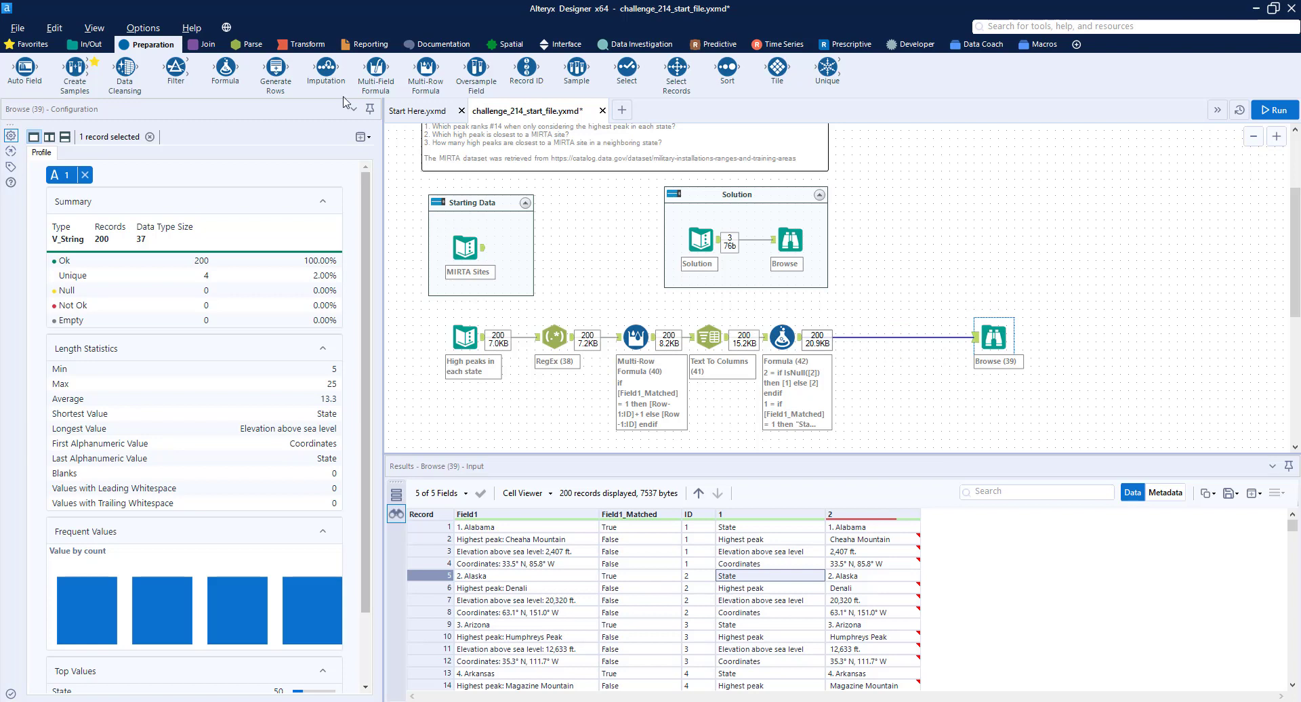
pyautogui.click(302, 44)
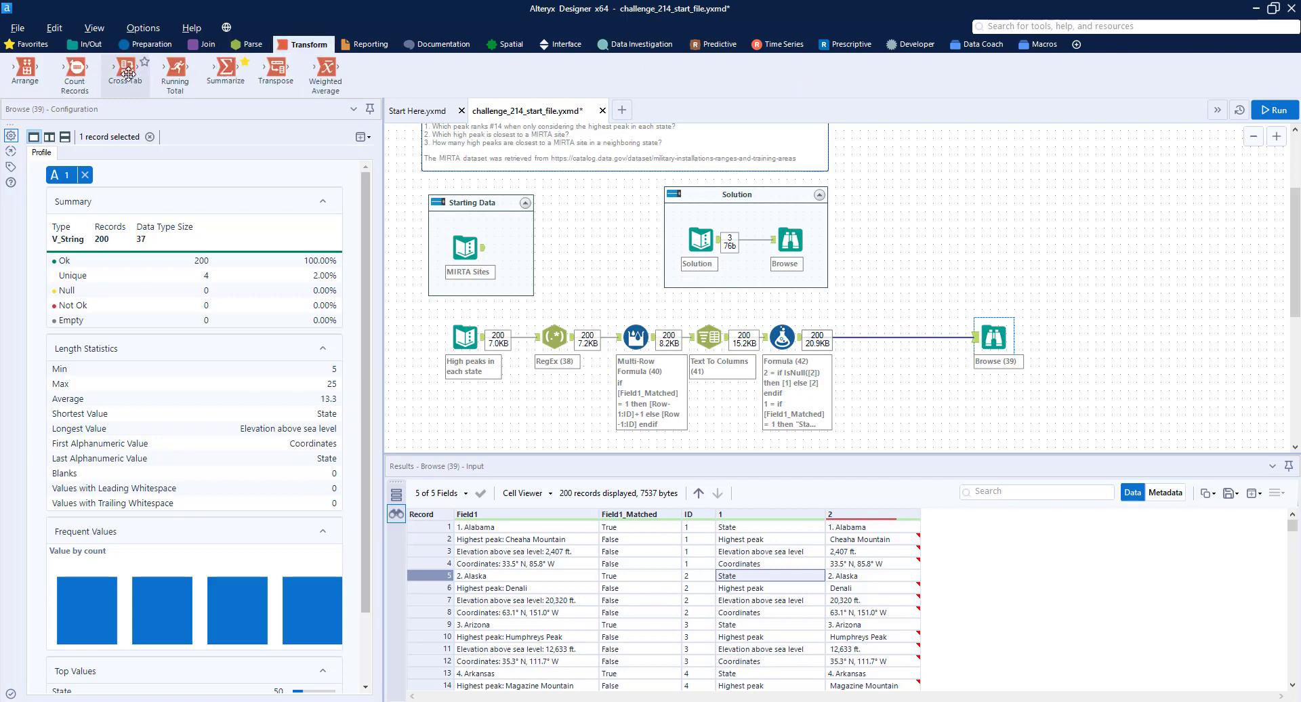
pyautogui.moveTo(128, 73); pyautogui.dragTo(871, 338)
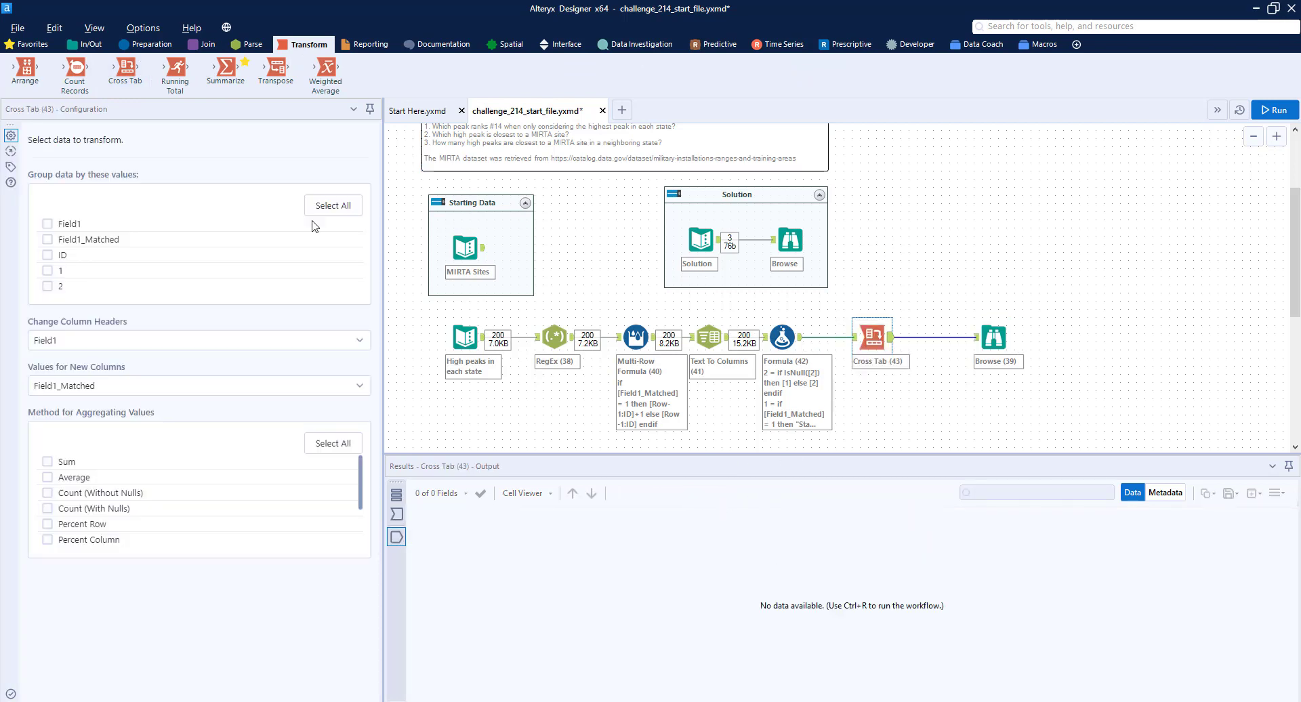
# - Configure the Cross Tab to group by ID with headers from 1, values from 2 and method First, then run and view the Browse output
pyautogui.click(47, 254)
pyautogui.click(76, 344)
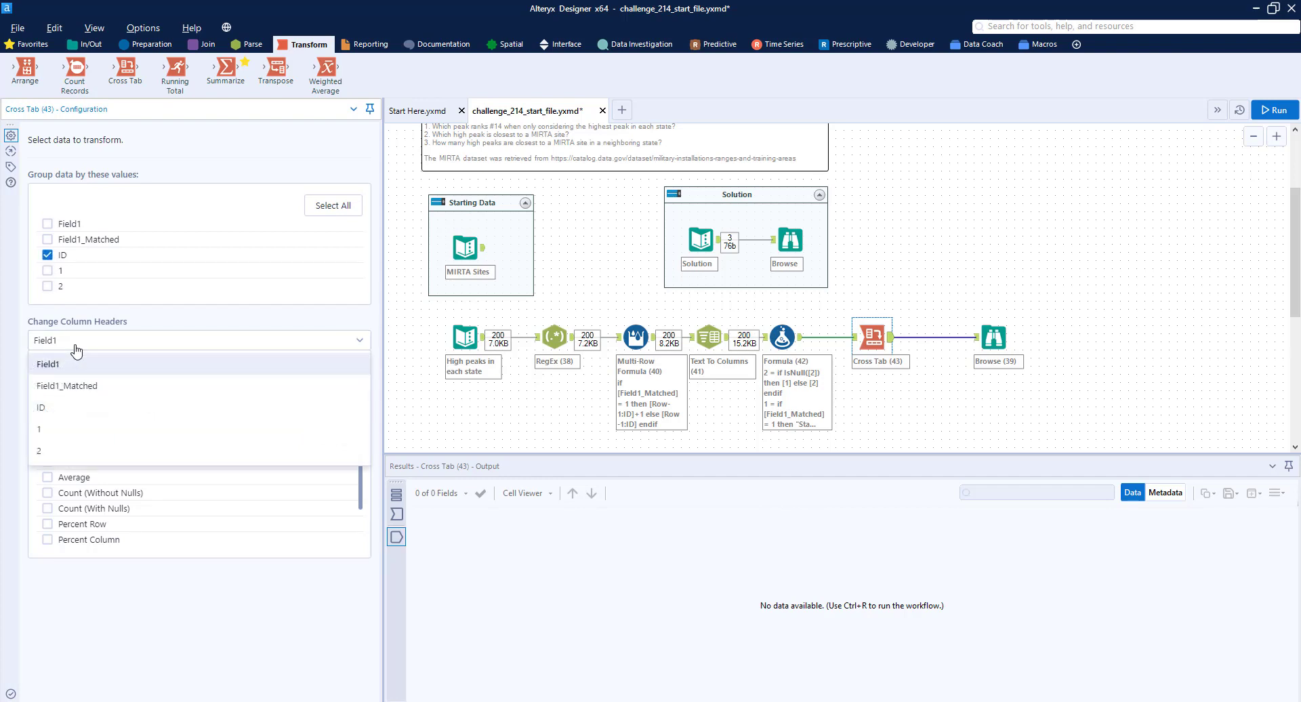
pyautogui.click(81, 434)
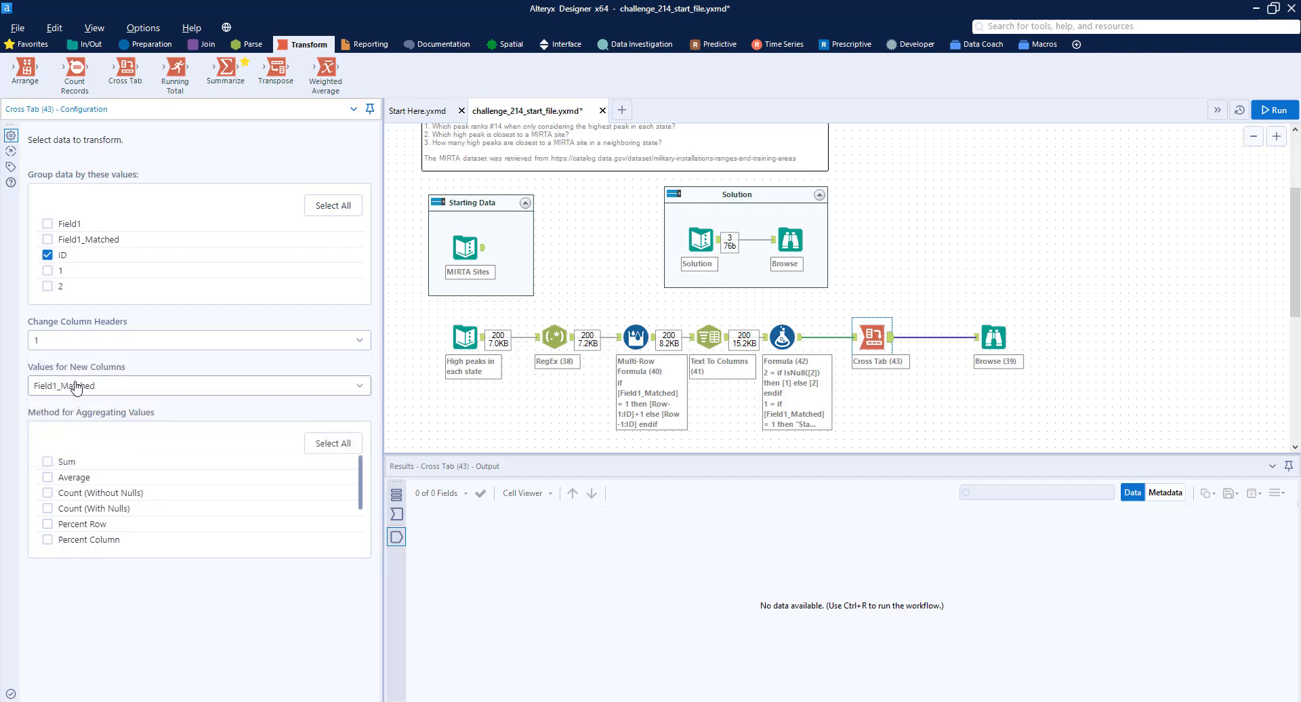
pyautogui.click(78, 396)
pyautogui.click(75, 495)
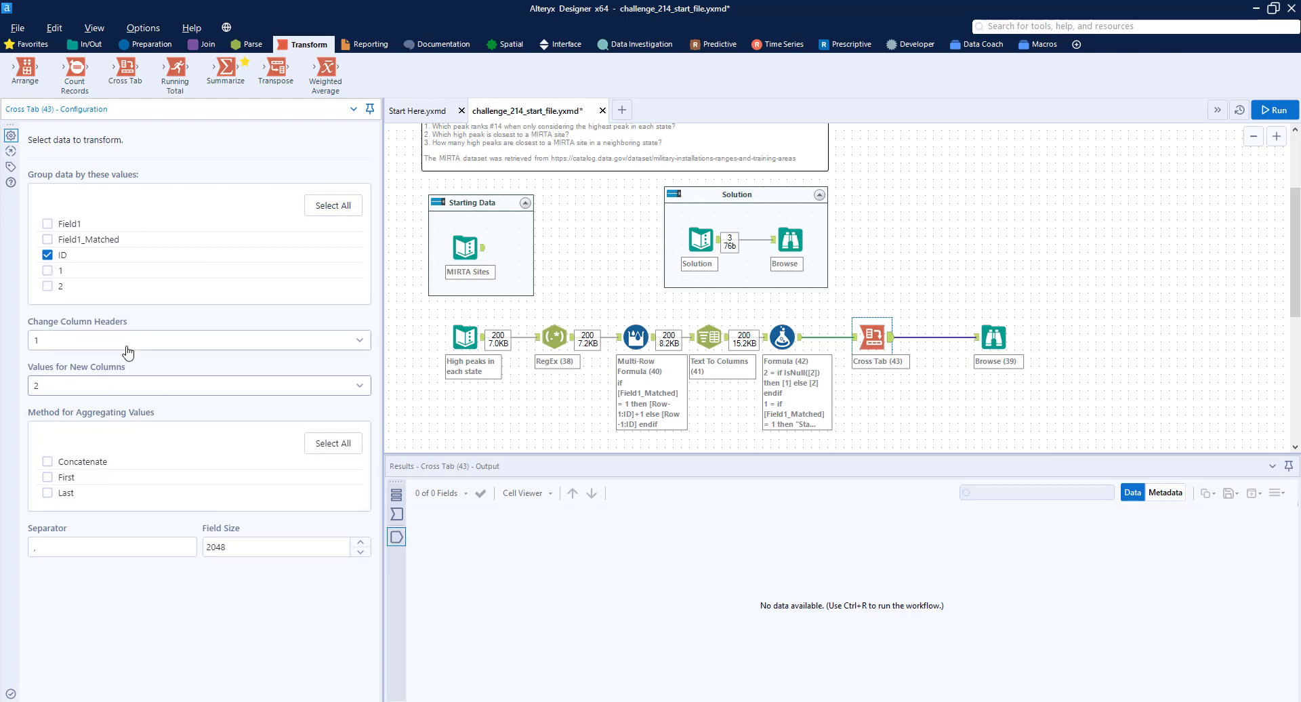
pyautogui.click(47, 478)
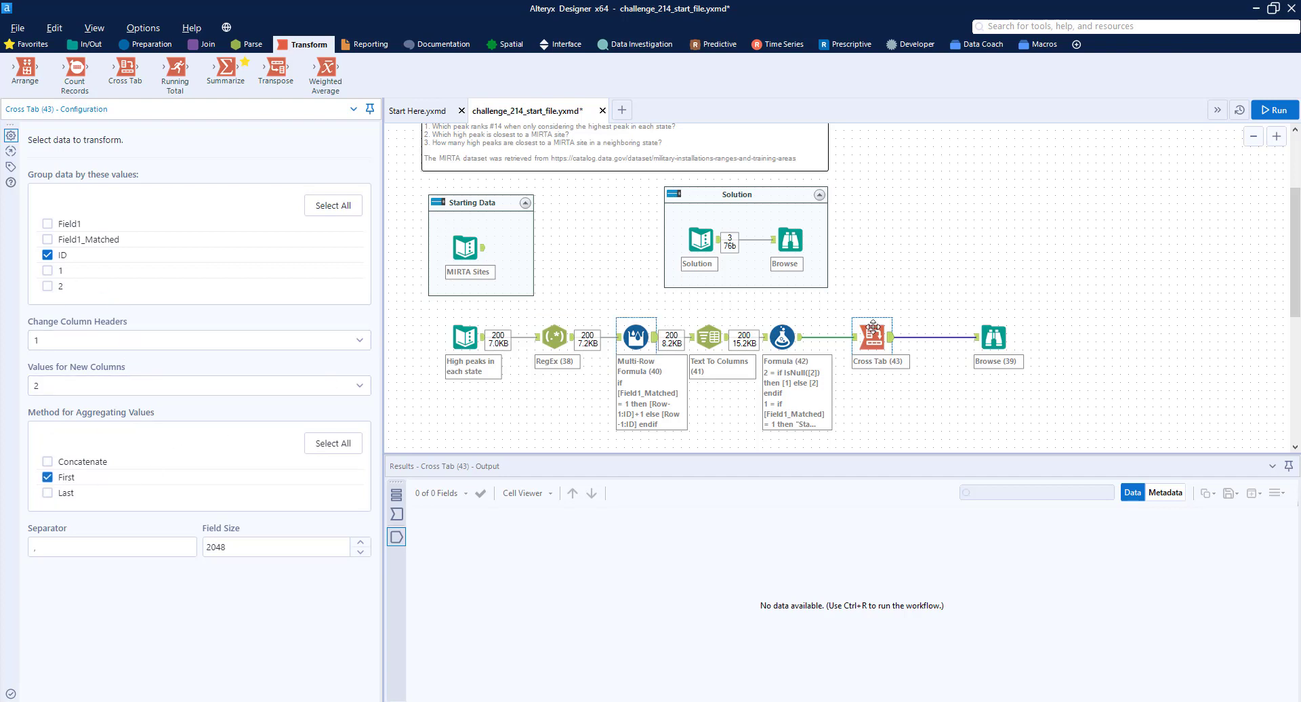
pyautogui.click(1276, 113)
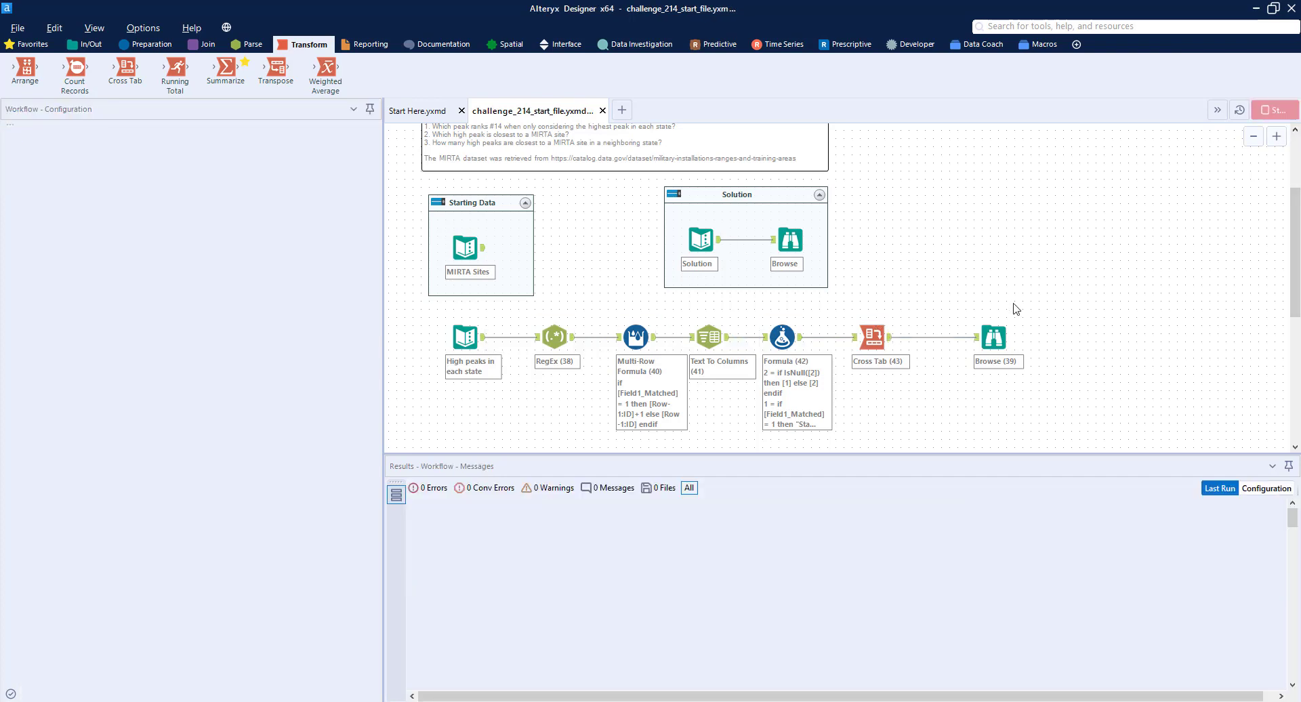
pyautogui.click(987, 331)
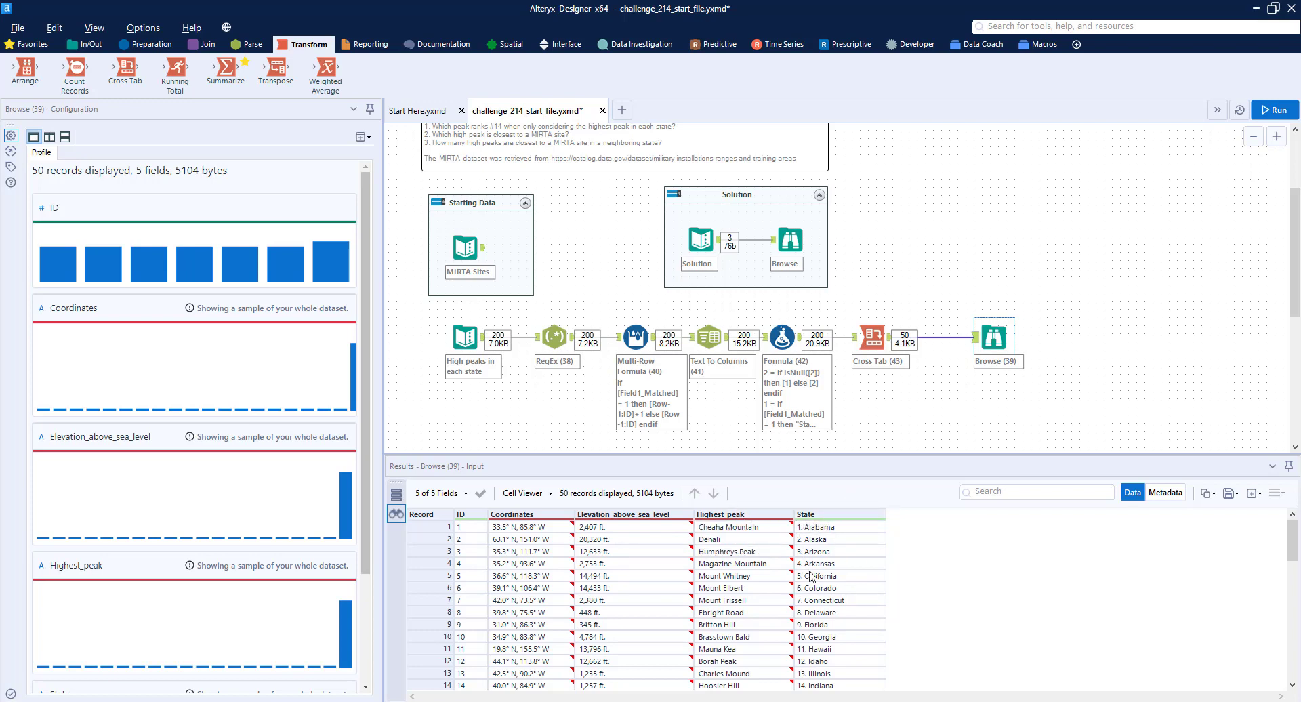
# - Make room before the Browse tool and insert a Data Cleansing tool between Cross Tab and Browse
pyautogui.moveTo(998, 330); pyautogui.dragTo(1153, 332)
pyautogui.click(129, 47)
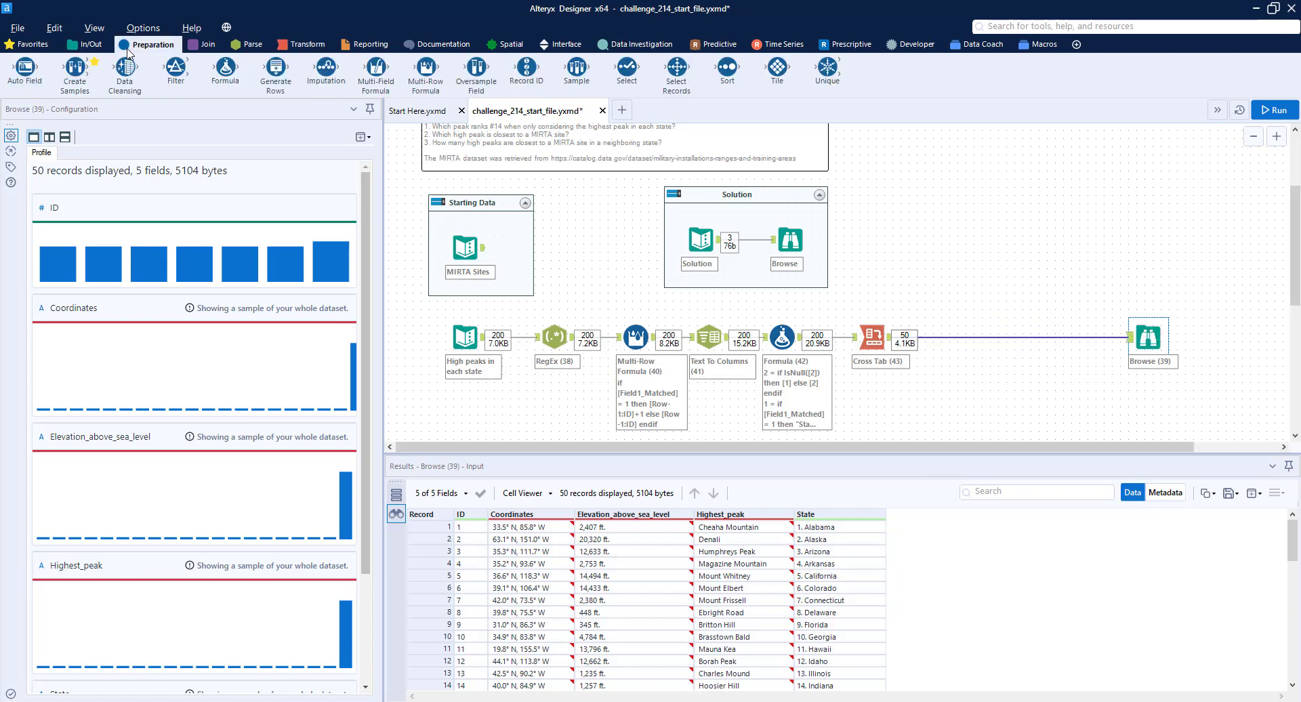
pyautogui.moveTo(124, 66); pyautogui.dragTo(947, 339)
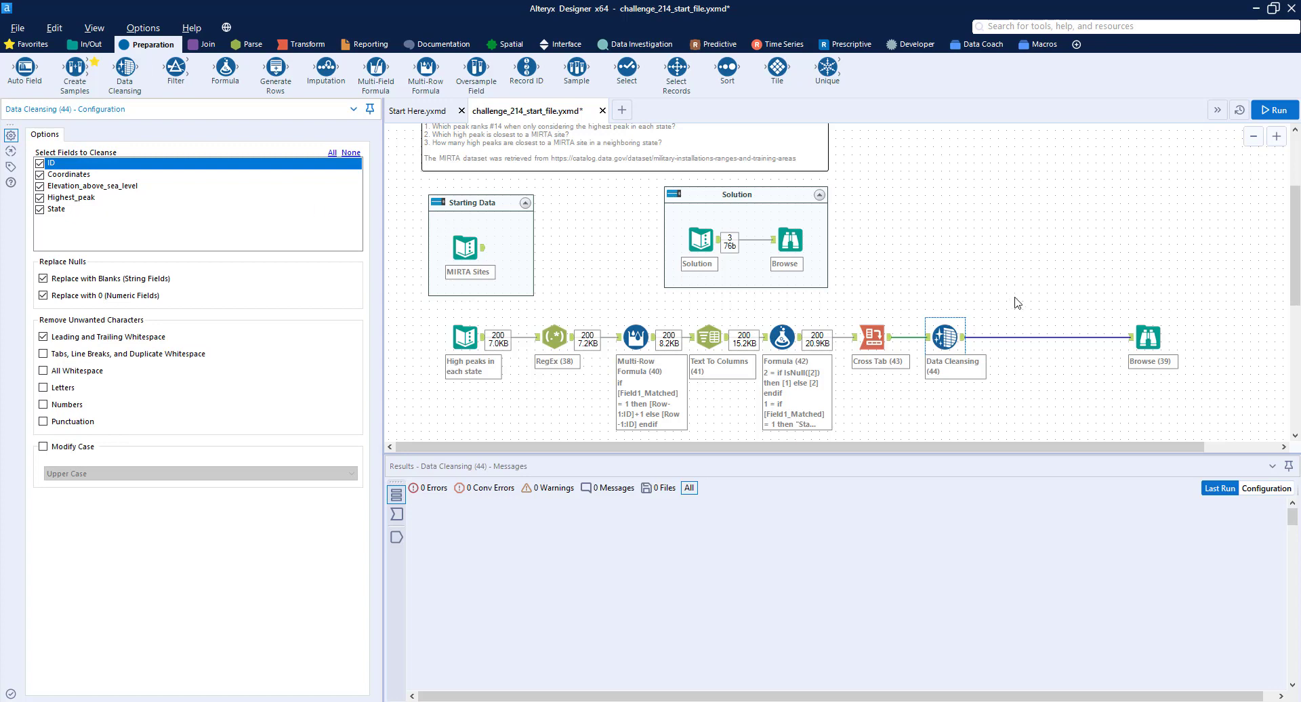
pyautogui.click(1128, 342)
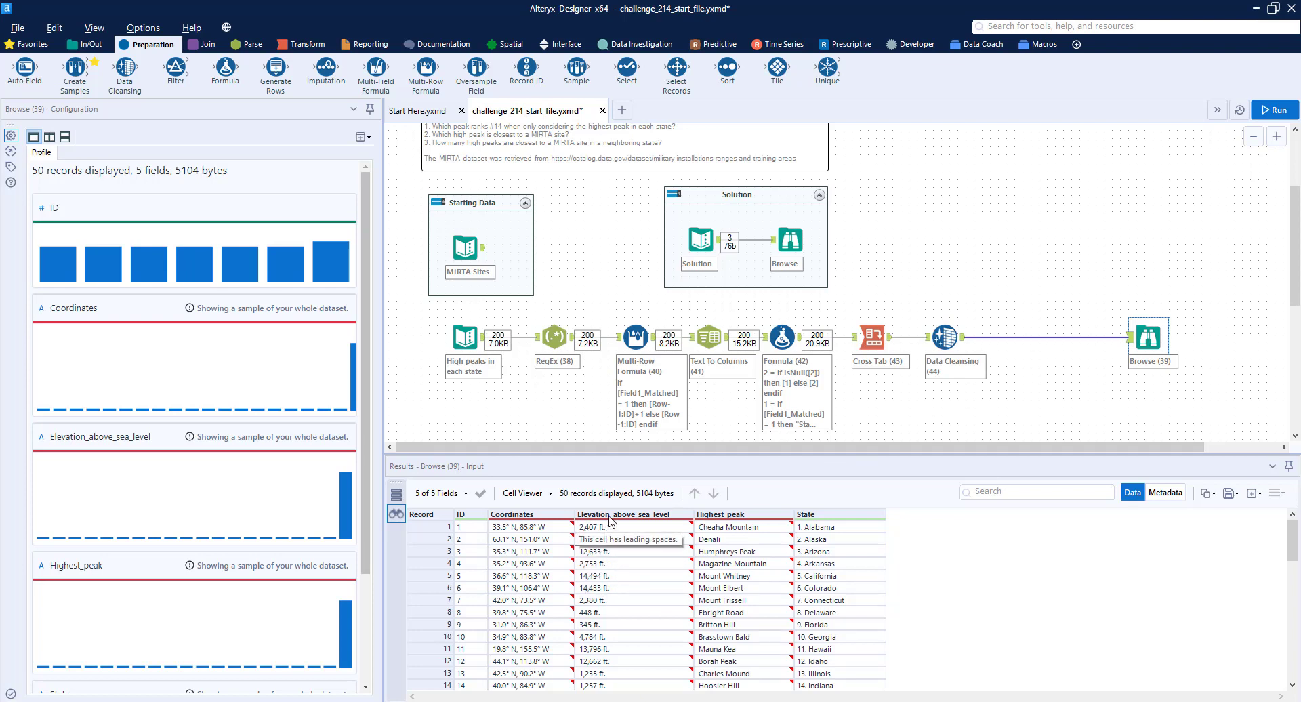
# - Limit the Data Cleansing to the Coordinates field, removing letters and punctuation, then run the workflow and view the Browse output
pyautogui.click(945, 336)
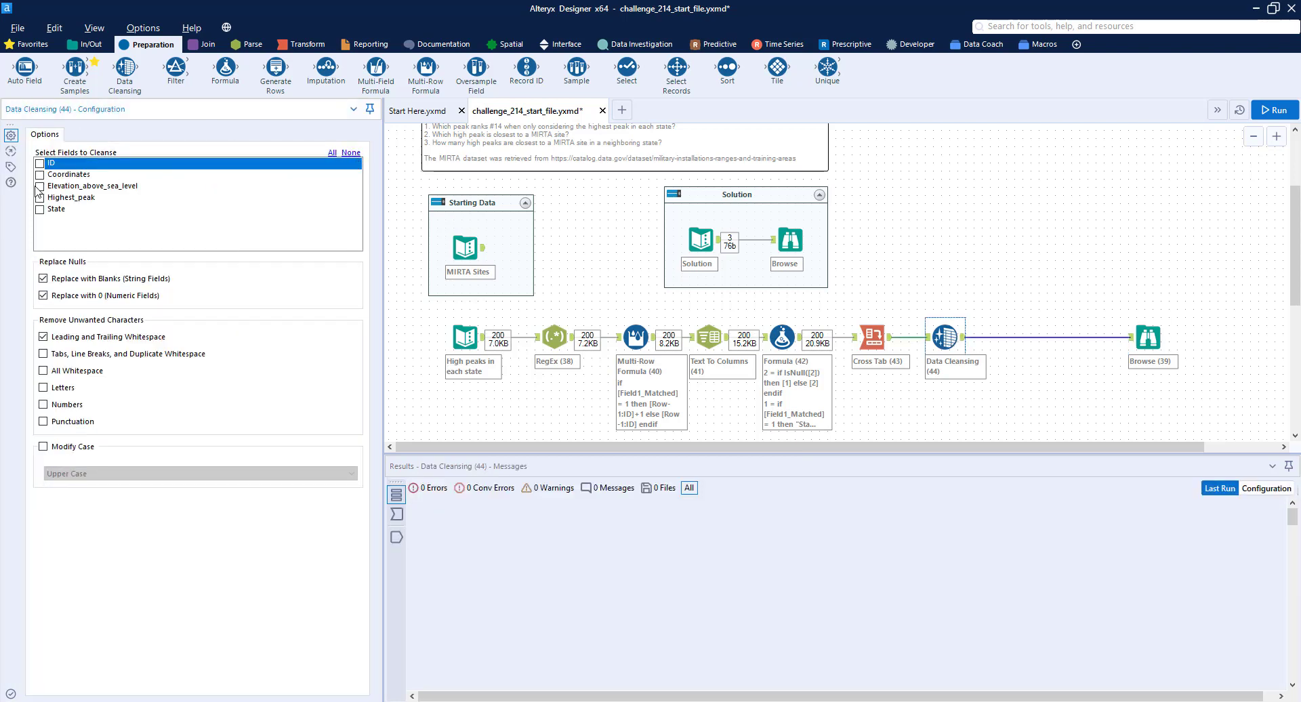
pyautogui.click(39, 175)
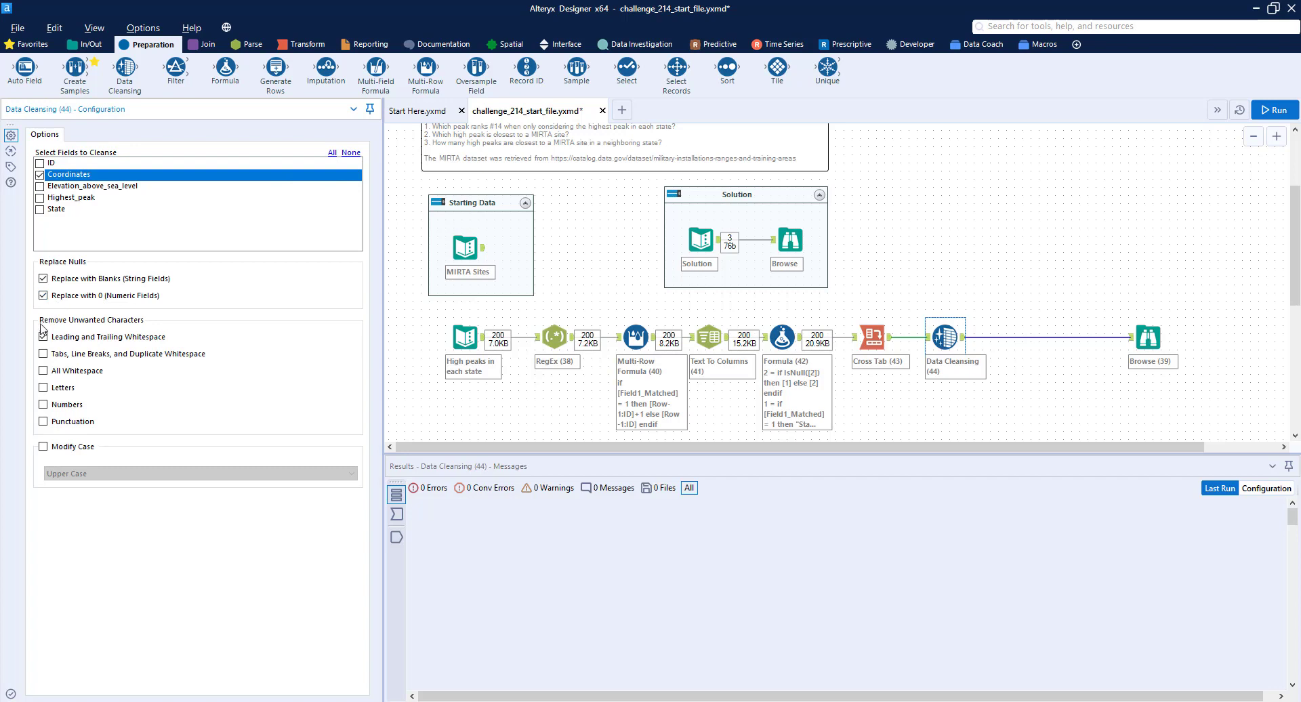
pyautogui.click(44, 388)
pyautogui.hotkey('ctrl', 'r')
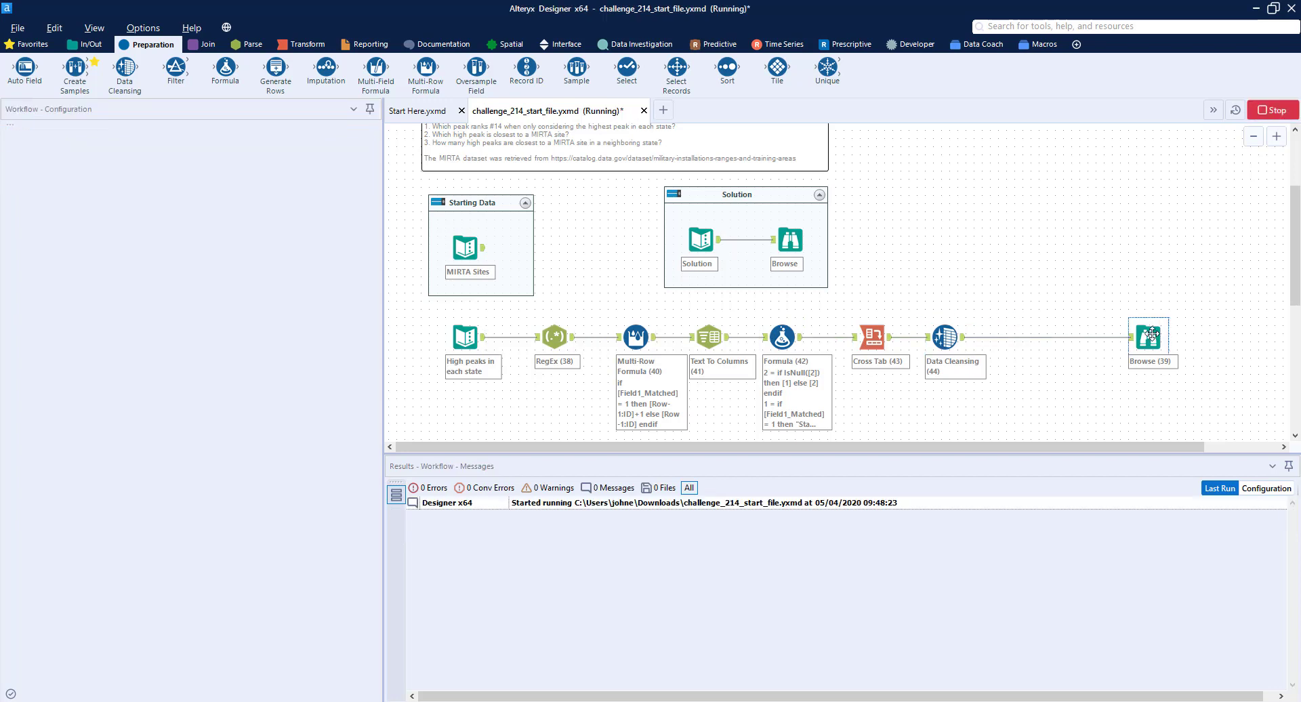
pyautogui.click(1147, 339)
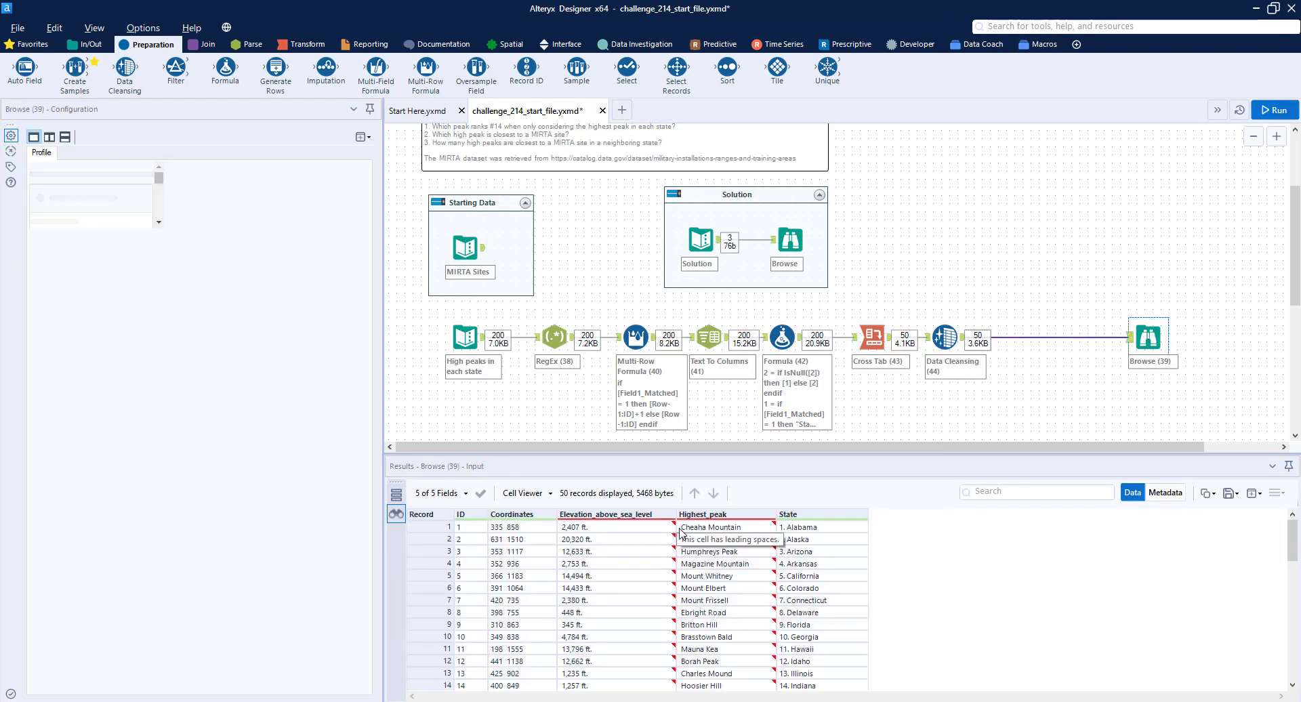
# - Switch the cleansed field from Coordinates to Elevation_above_sea_level, rerun the workflow and view the Browse output
pyautogui.click(948, 339)
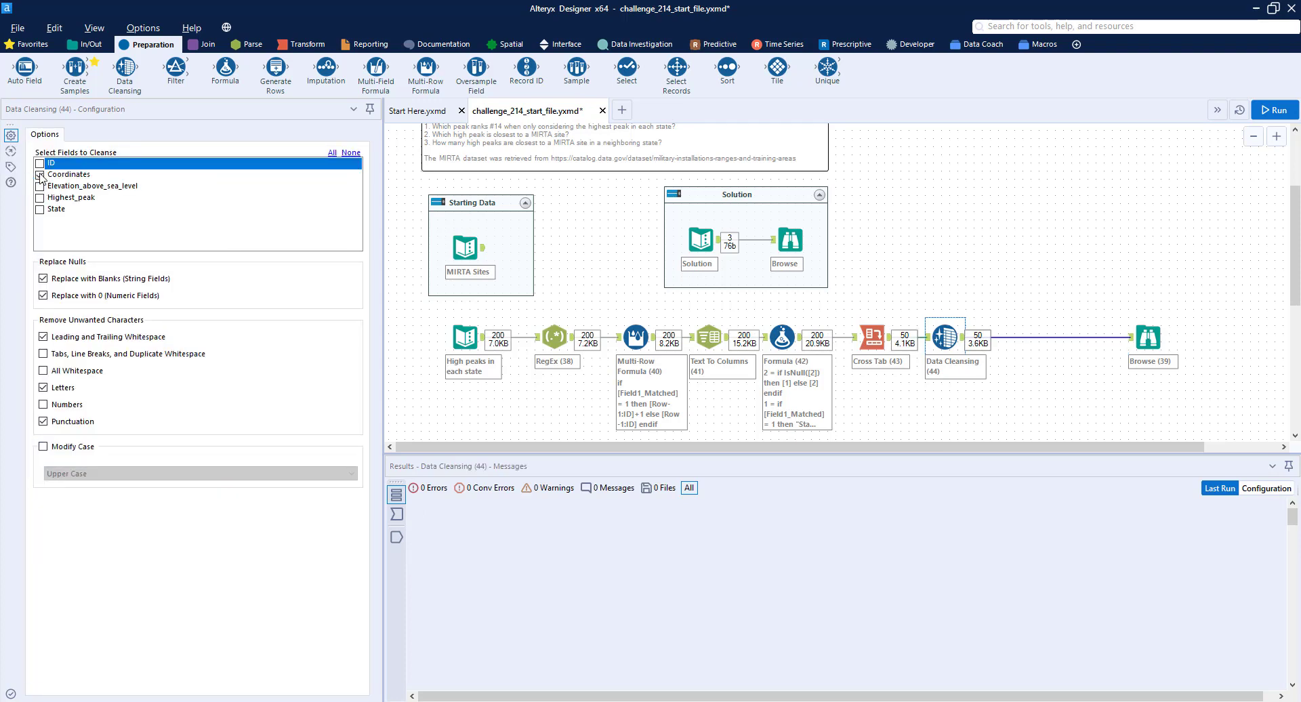
pyautogui.click(39, 175)
pyautogui.click(39, 186)
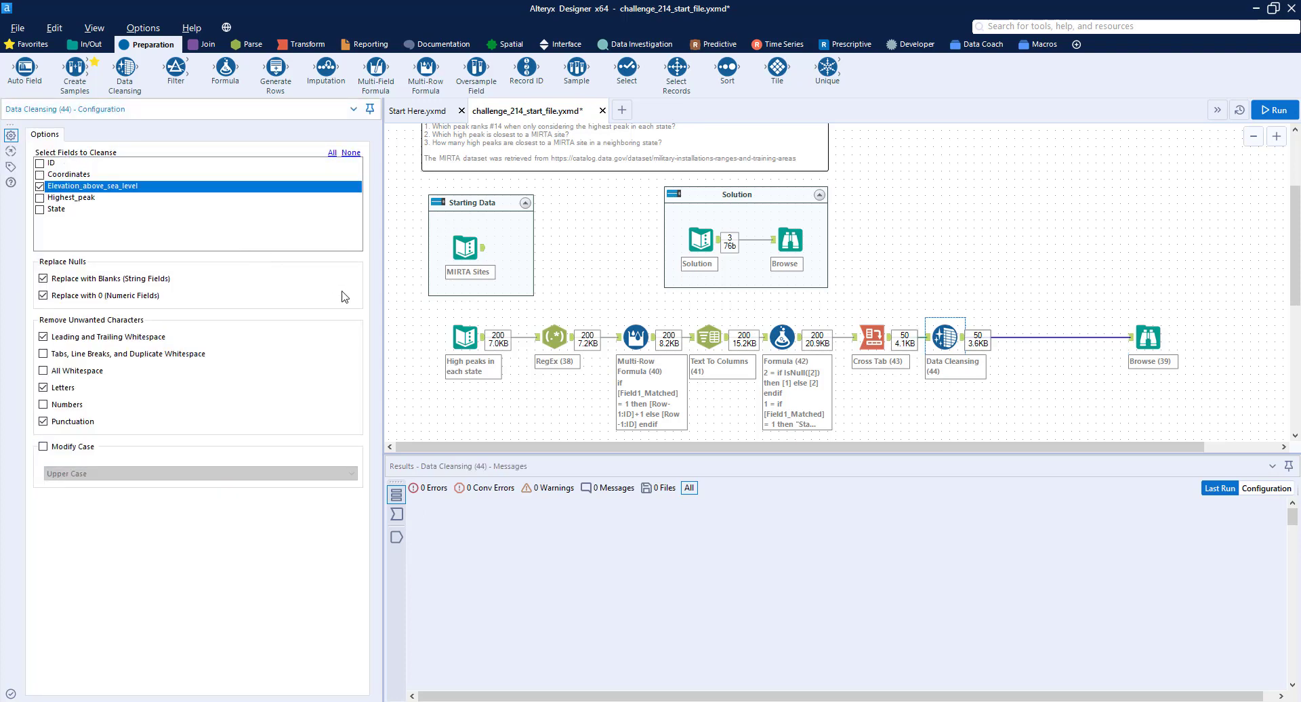
pyautogui.hotkey('ctrl', 'r')
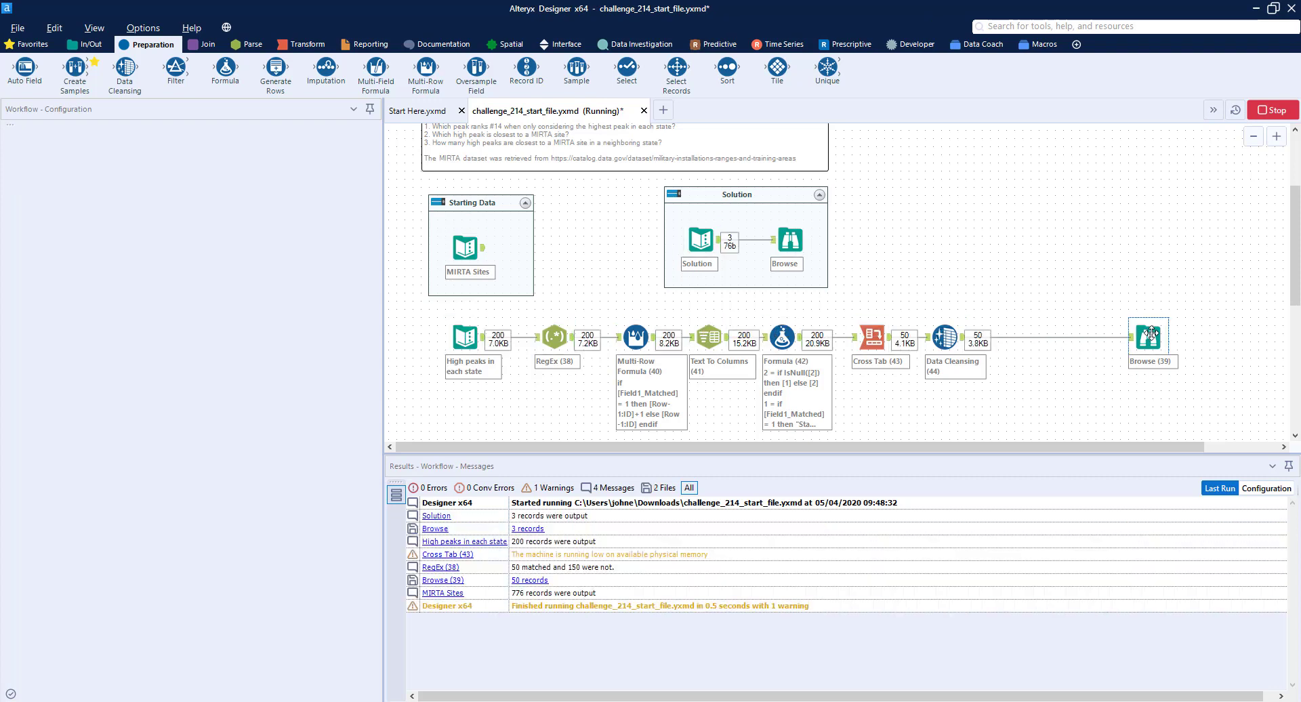
pyautogui.click(1150, 332)
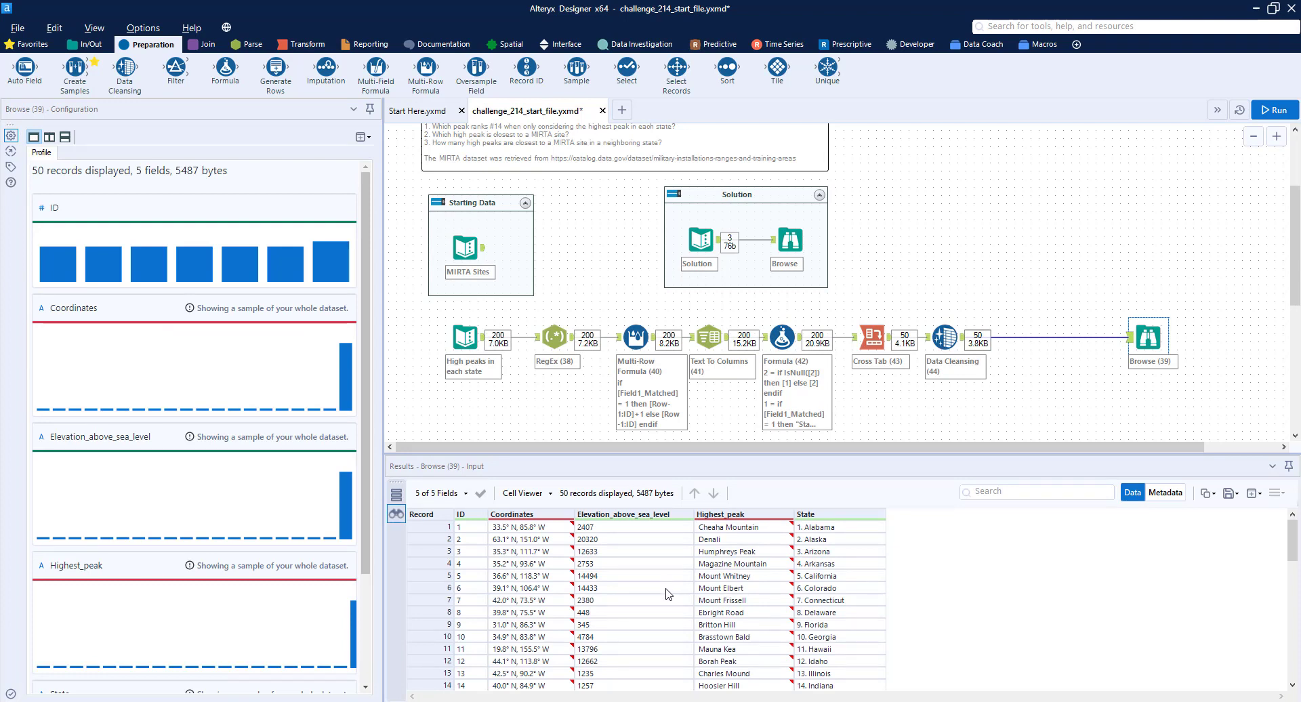
# - Insert a second Data Cleansing tool for all fields before Browse, run the workflow and inspect the Elevation_above_sea_level and Coordinates profiles
pyautogui.moveTo(125, 67); pyautogui.dragTo(1016, 339)
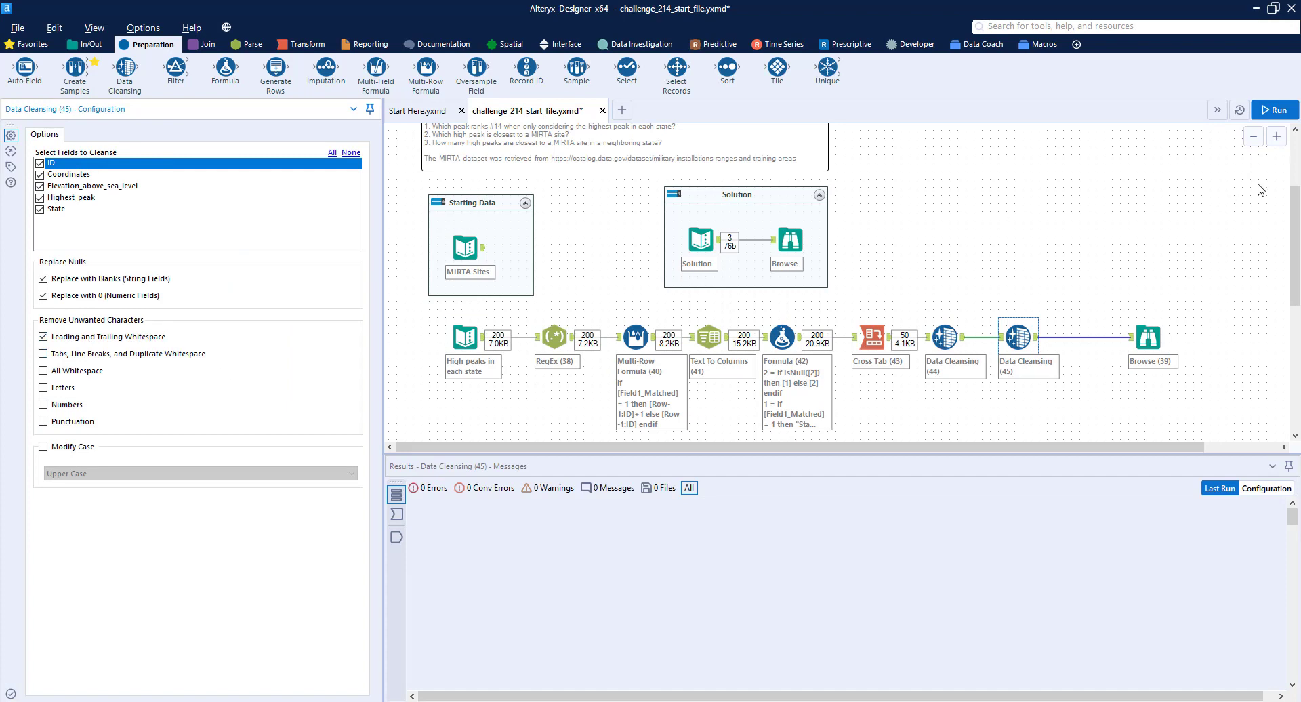
pyautogui.click(1274, 109)
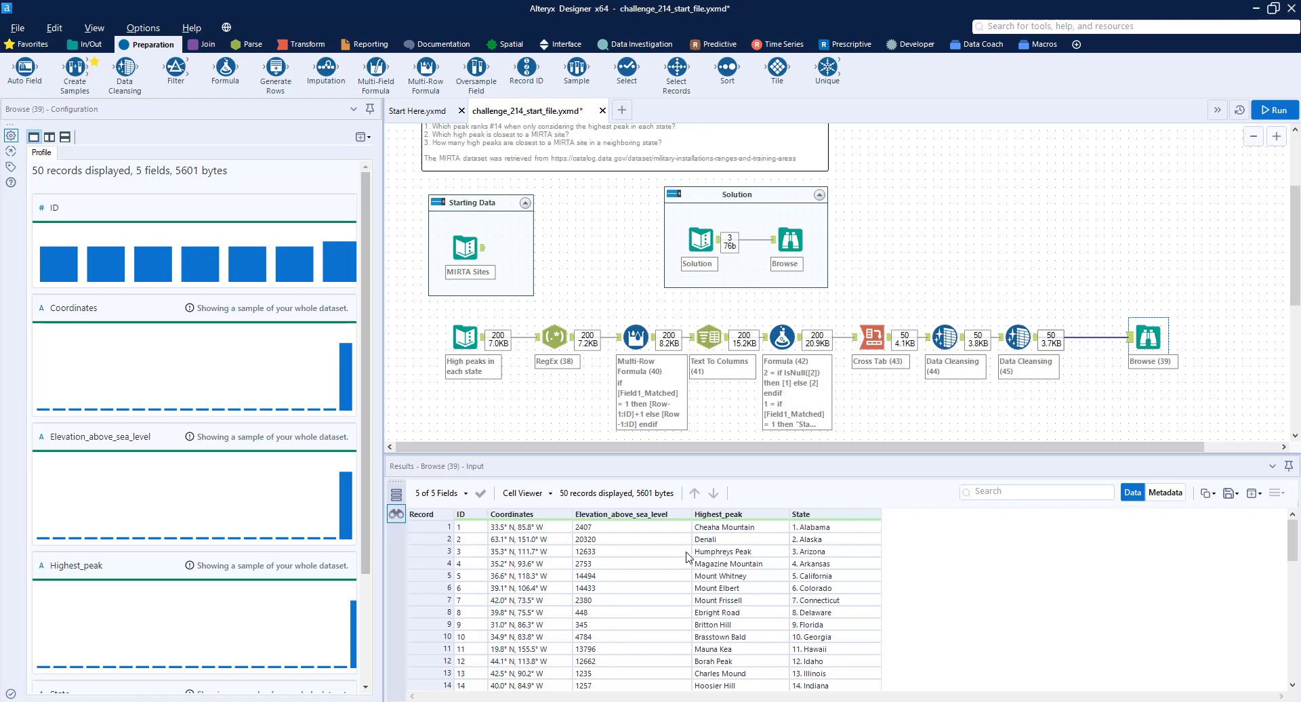
pyautogui.click(719, 514)
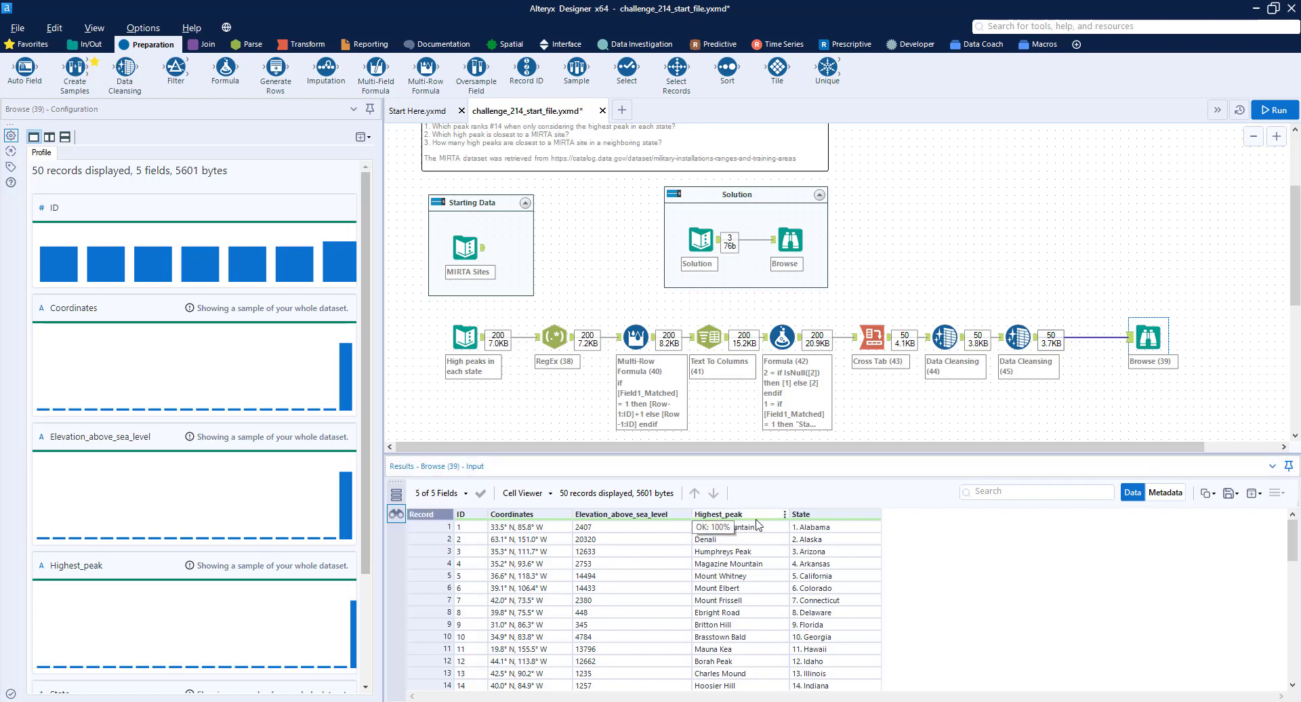
pyautogui.click(660, 517)
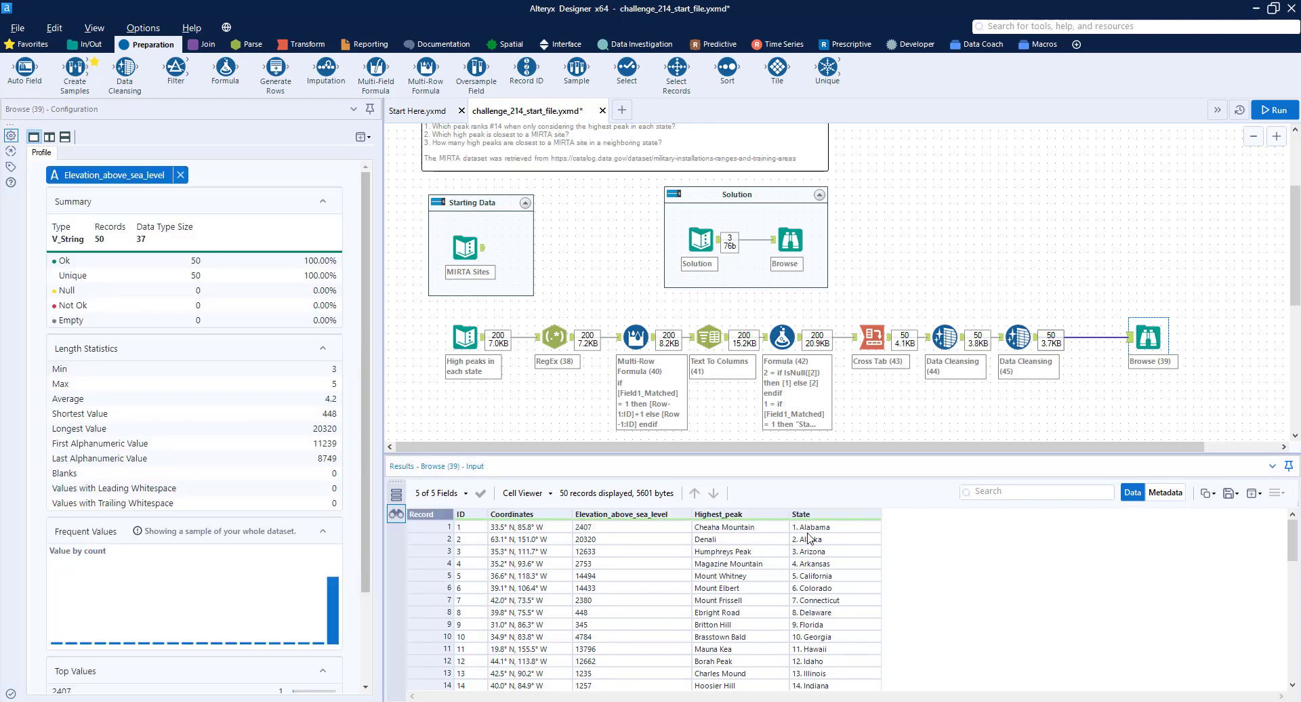
pyautogui.click(531, 515)
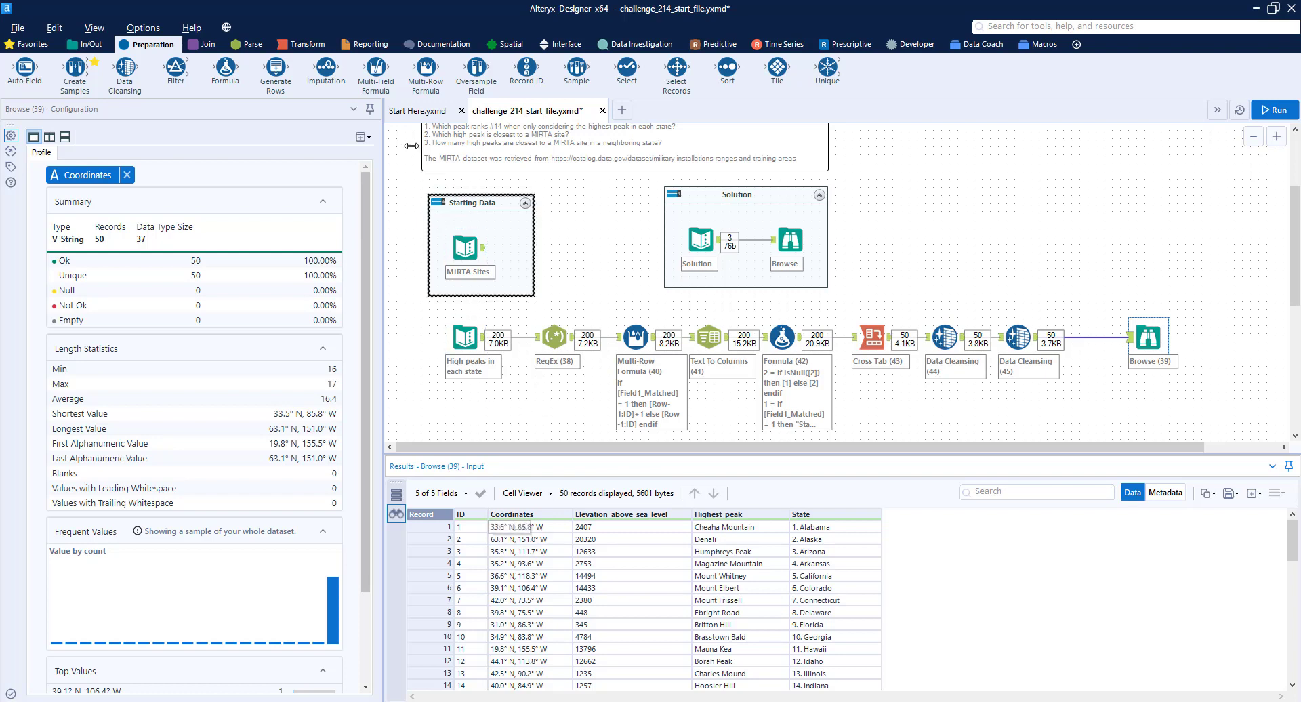
# - Insert a Text To Columns tool before Browse, split Coordinates on the comma into 2 columns, and run the workflow
pyautogui.click(255, 46)
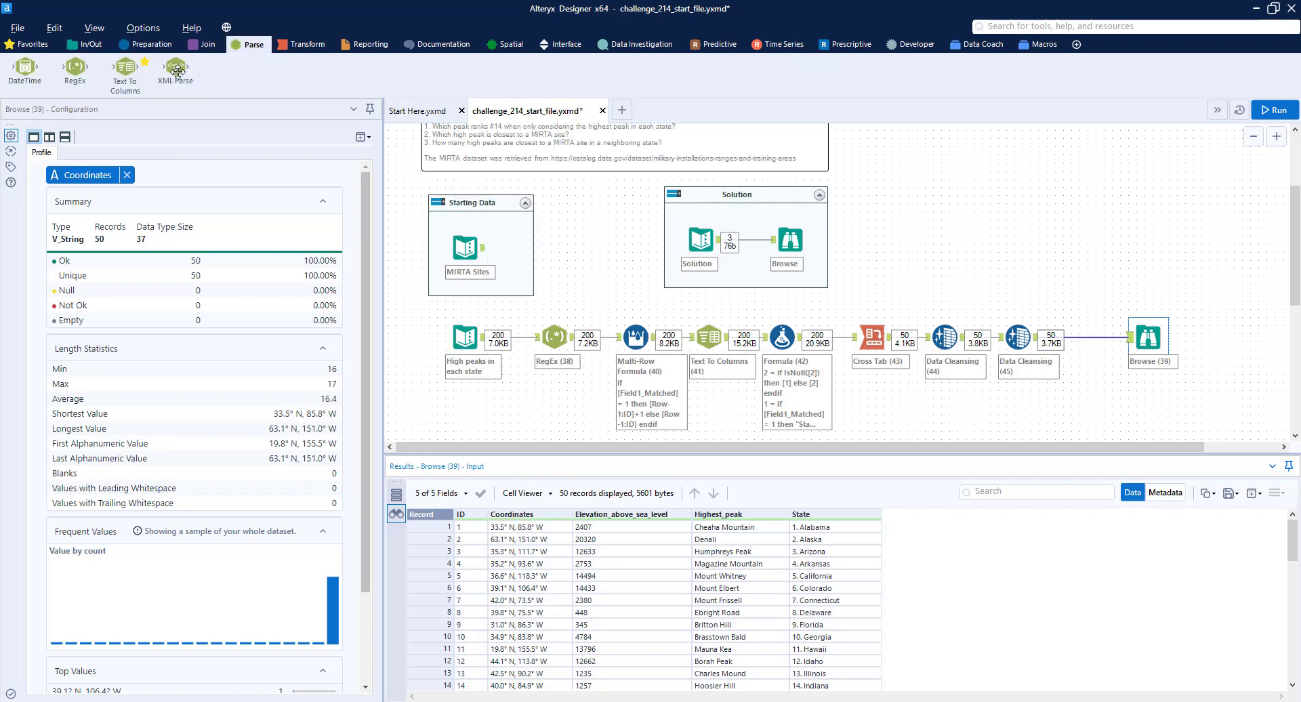
pyautogui.moveTo(138, 75); pyautogui.dragTo(1081, 332)
pyautogui.click(97, 182)
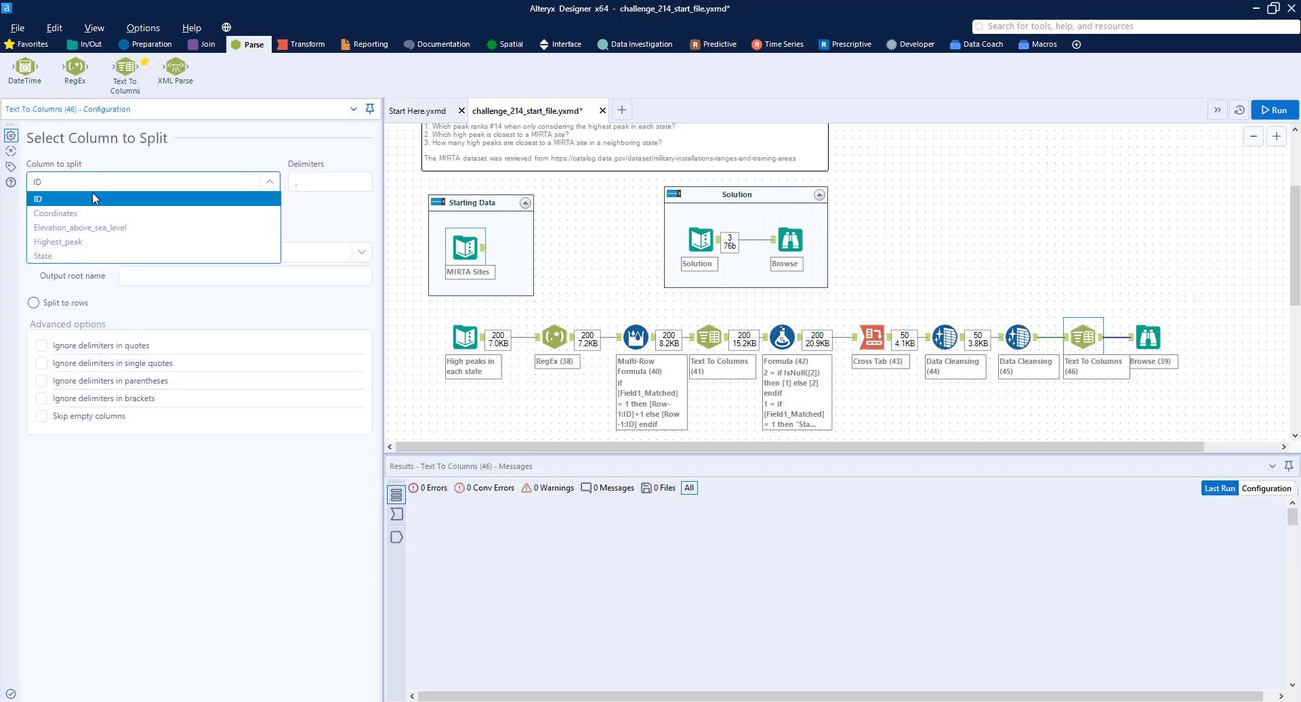
pyautogui.click(92, 214)
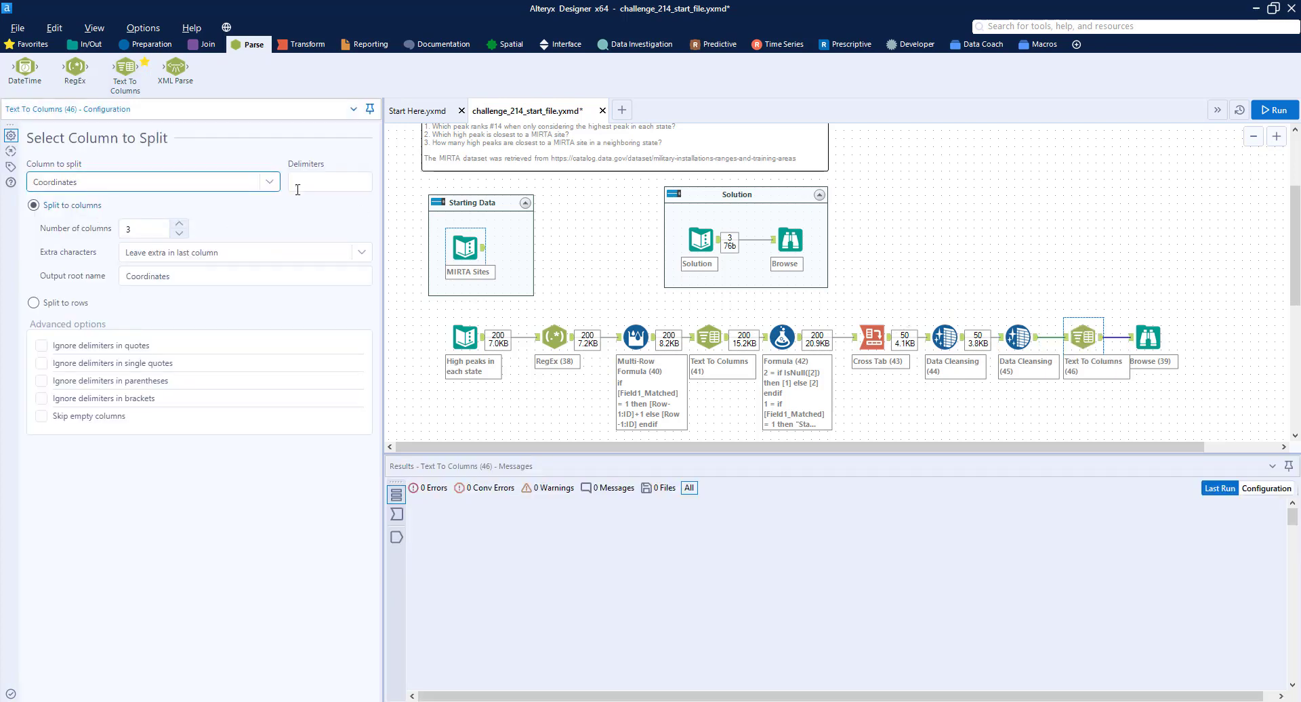
pyautogui.click(179, 233)
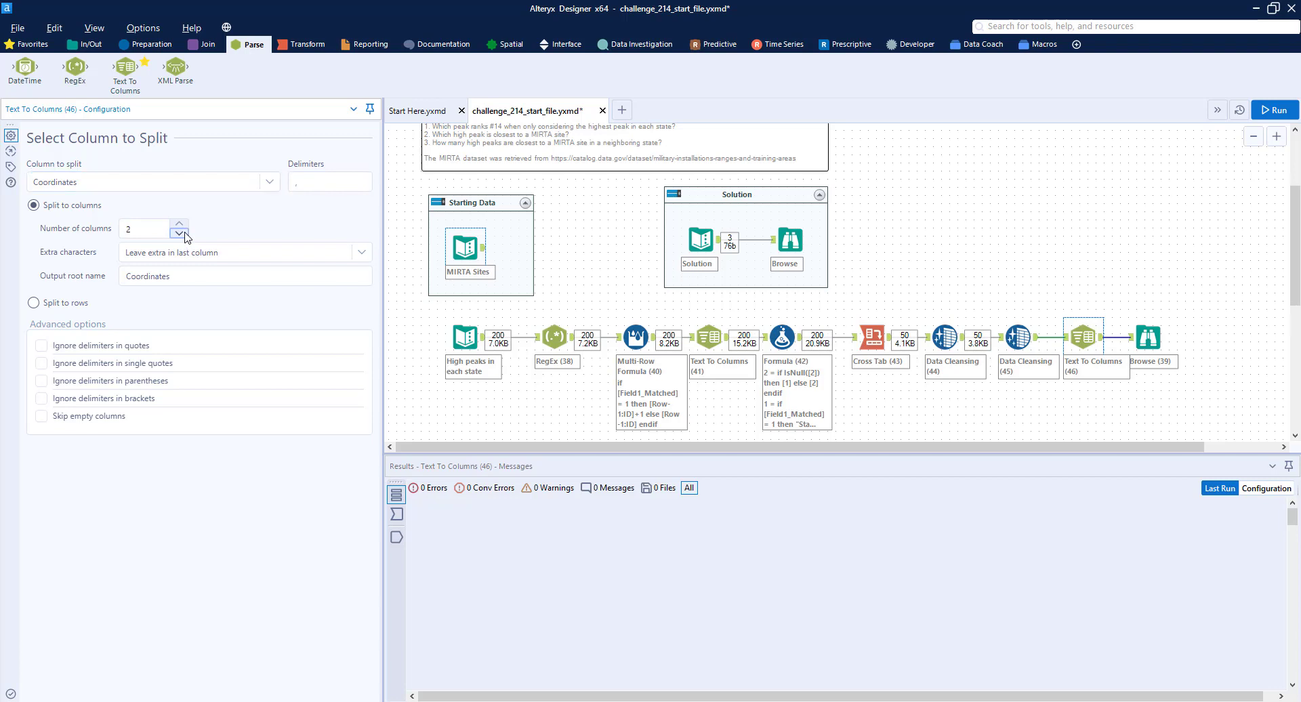
pyautogui.click(1273, 109)
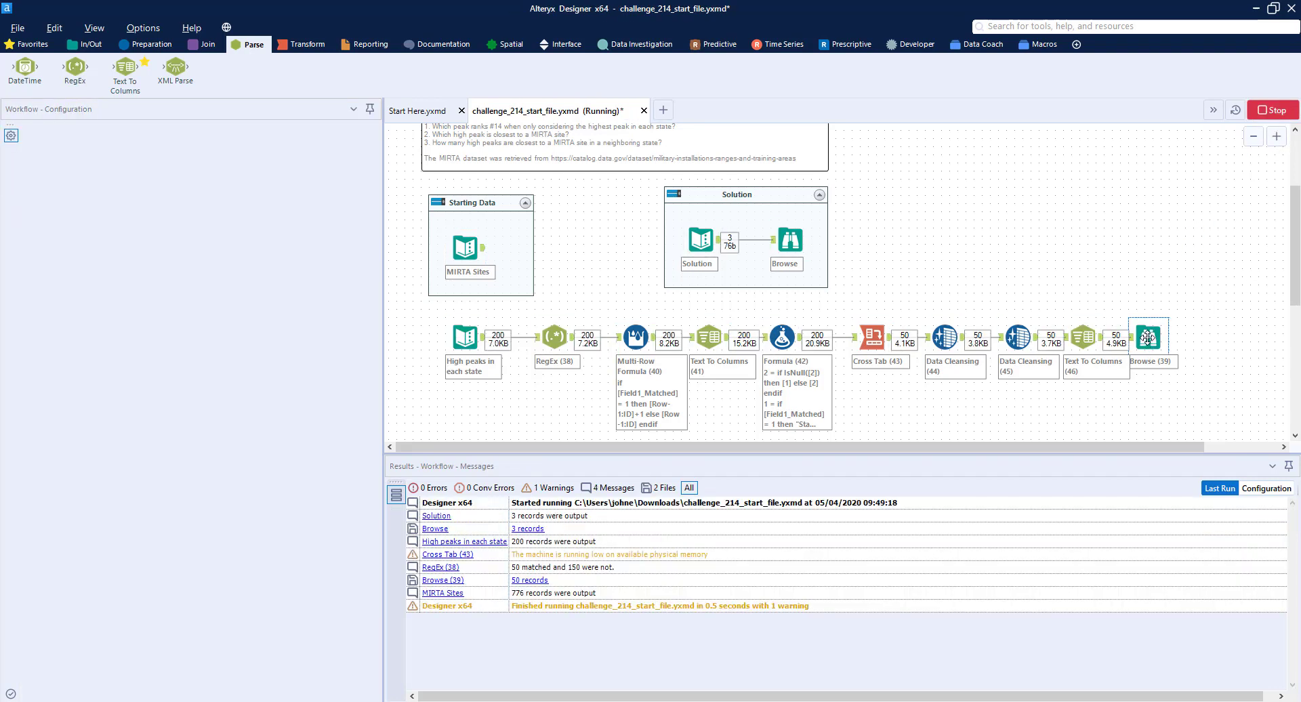
# - Make room before Browse and insert a Formula tool after the coordinate split, with Coordinates1 as its output column
pyautogui.moveTo(1146, 342); pyautogui.dragTo(1245, 333)
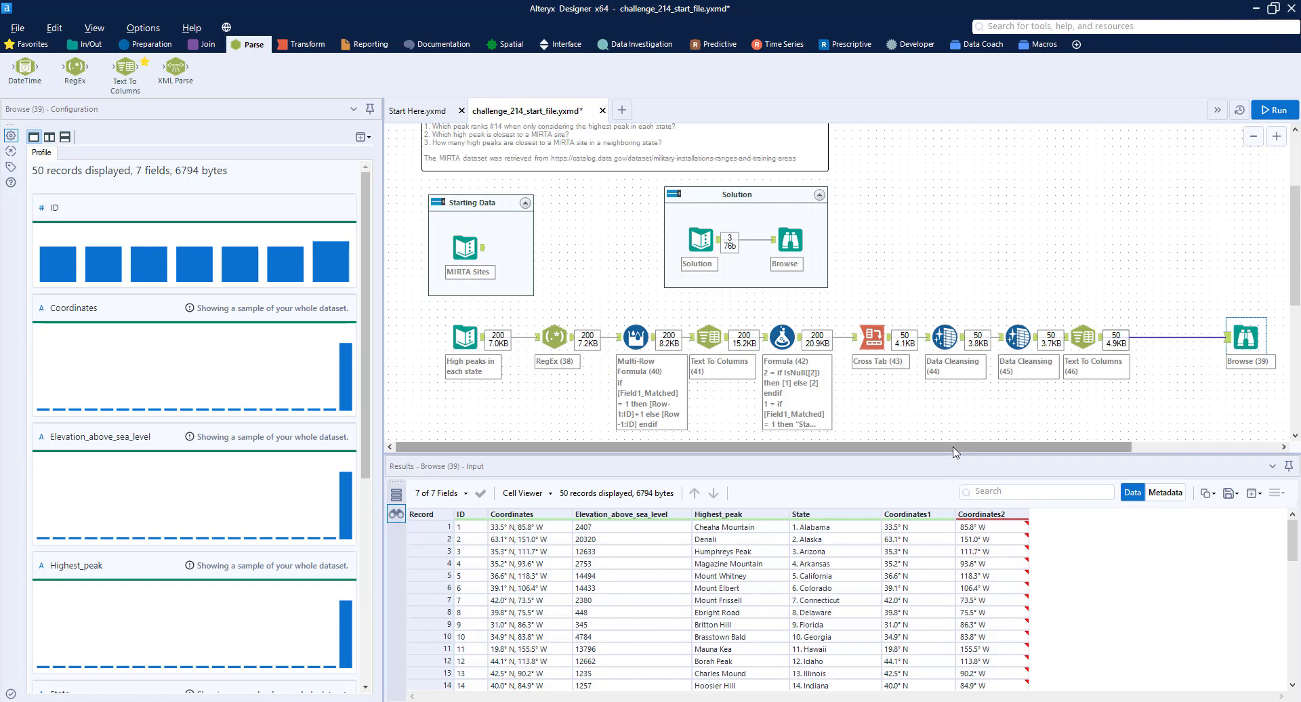
pyautogui.moveTo(904, 446); pyautogui.dragTo(1050, 430)
pyautogui.click(146, 44)
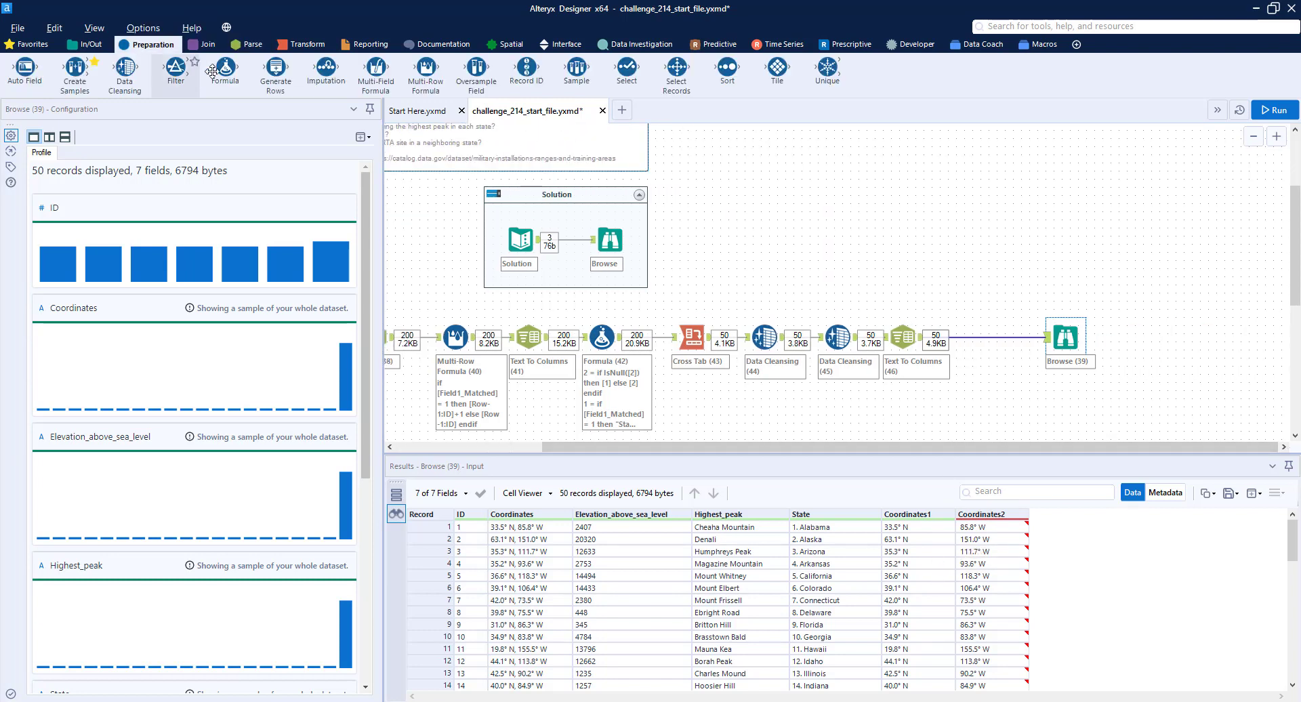
pyautogui.moveTo(234, 78); pyautogui.dragTo(975, 337)
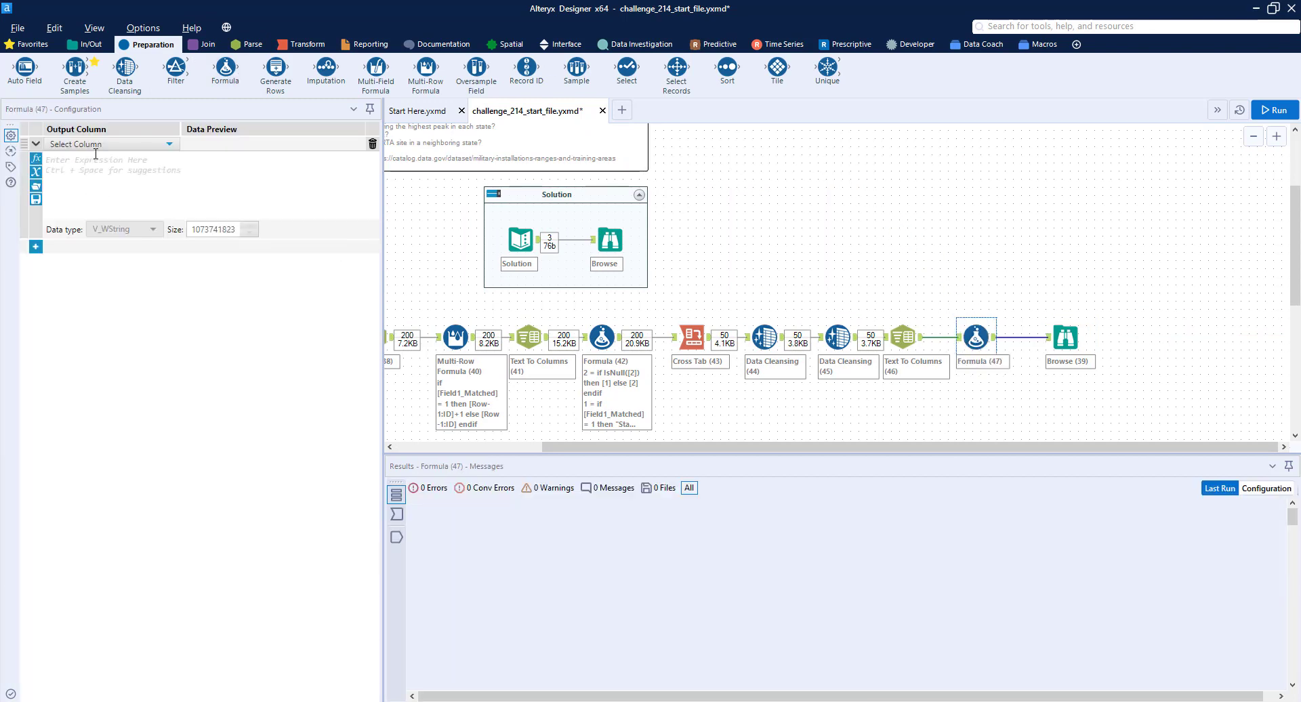
pyautogui.click(95, 145)
pyautogui.click(88, 259)
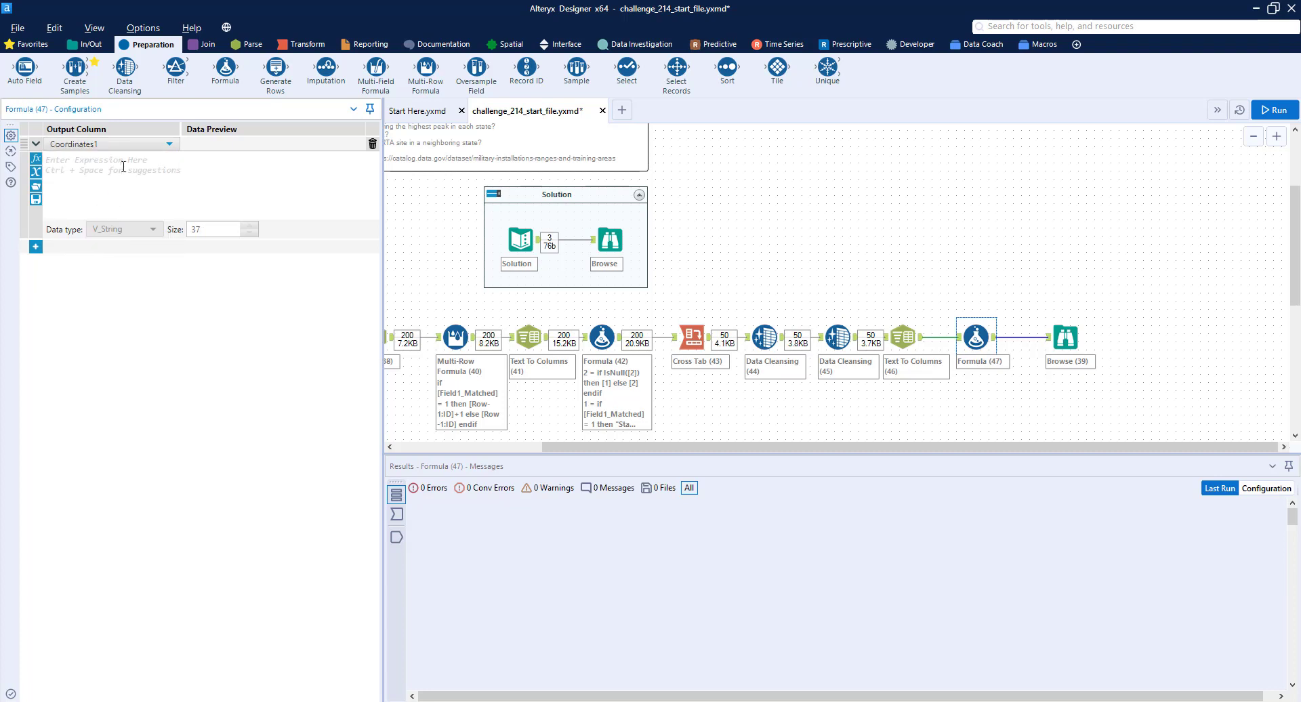
# - Check the Coordinates1 values in Browse, then start the Coordinates1 expression with REGEX_Replace on the field [Coordinates1]
pyautogui.click(1065, 336)
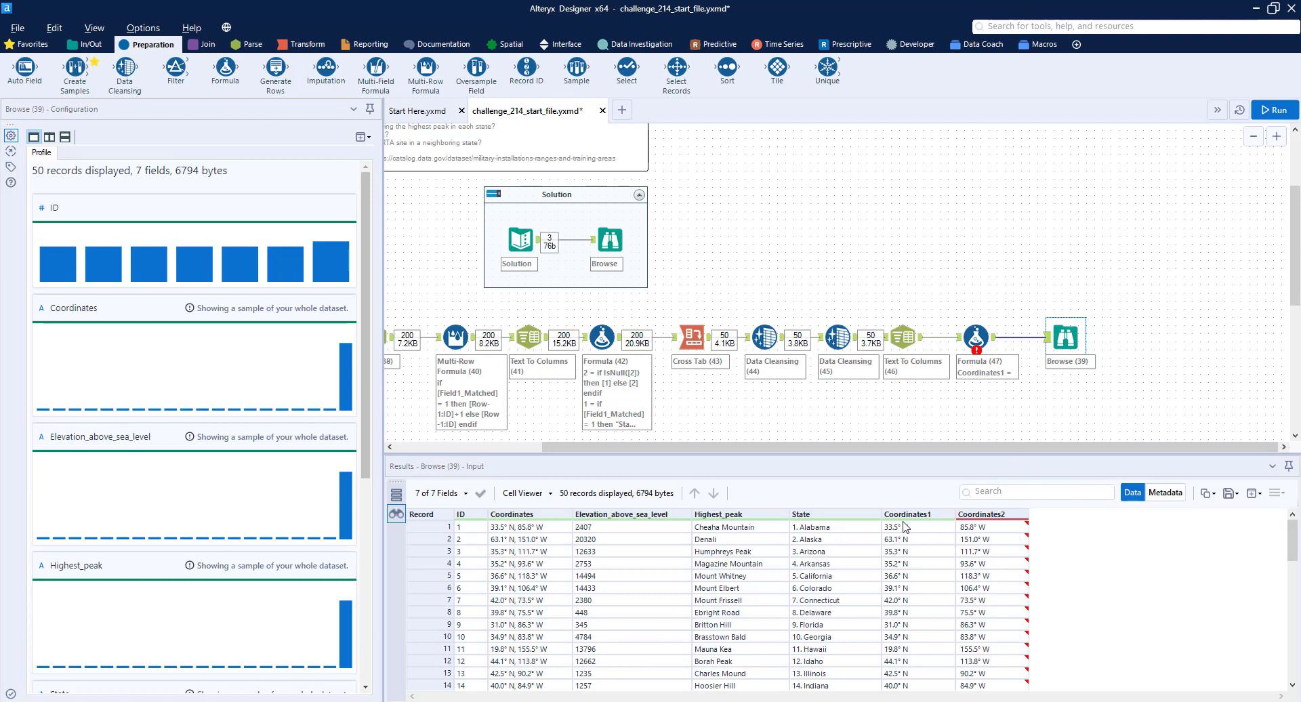
pyautogui.click(975, 336)
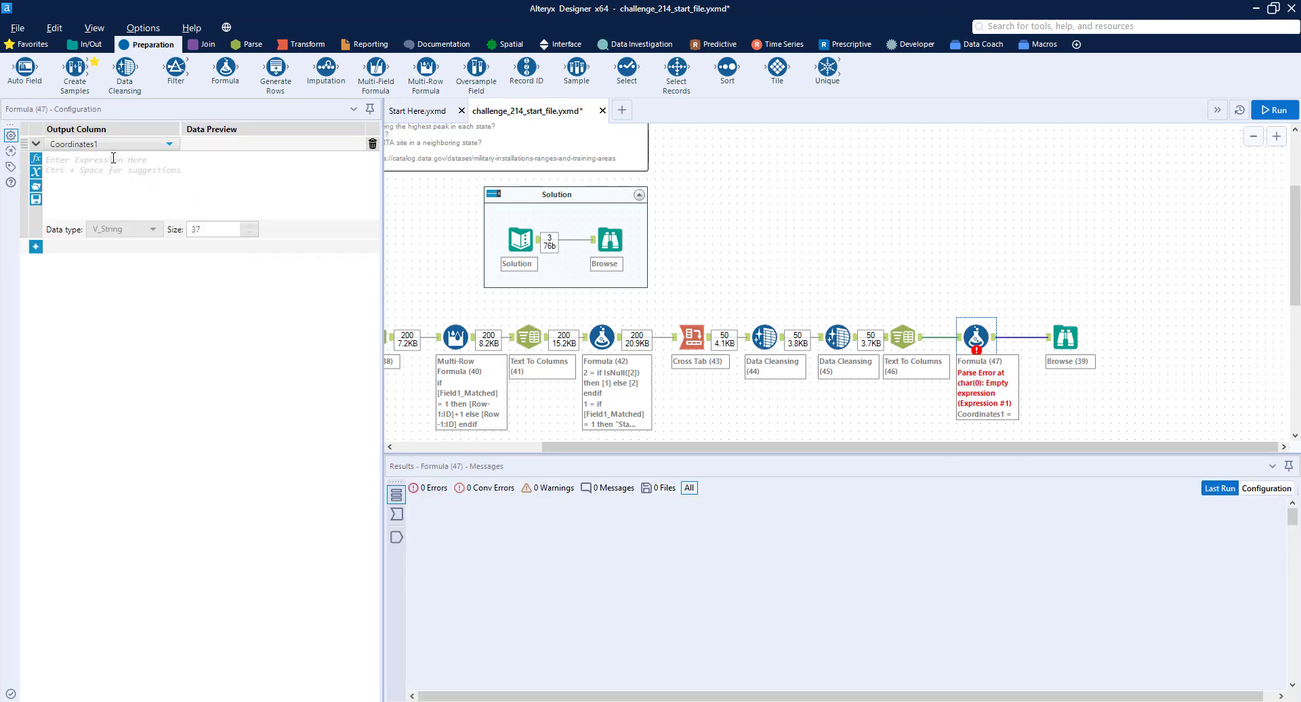
pyautogui.click(113, 157)
pyautogui.write('reg')
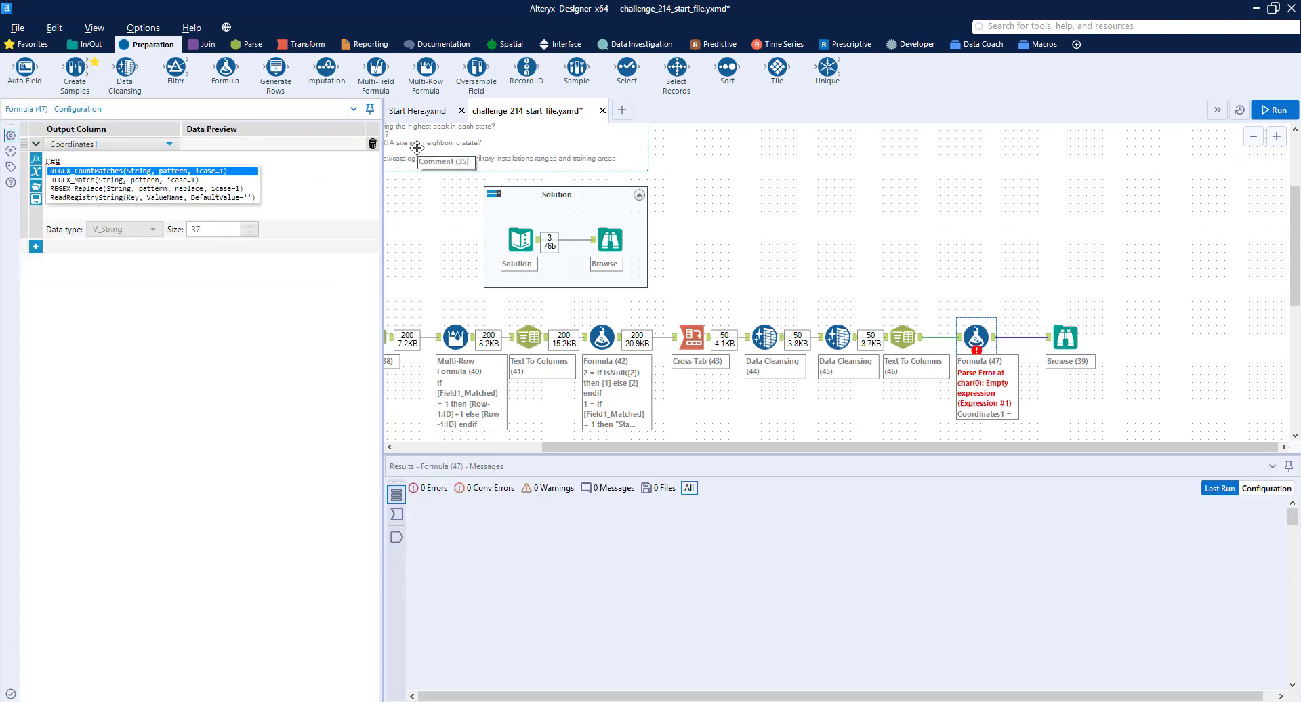
pyautogui.press('Down')
pyautogui.press('Down')
pyautogui.press('Return')
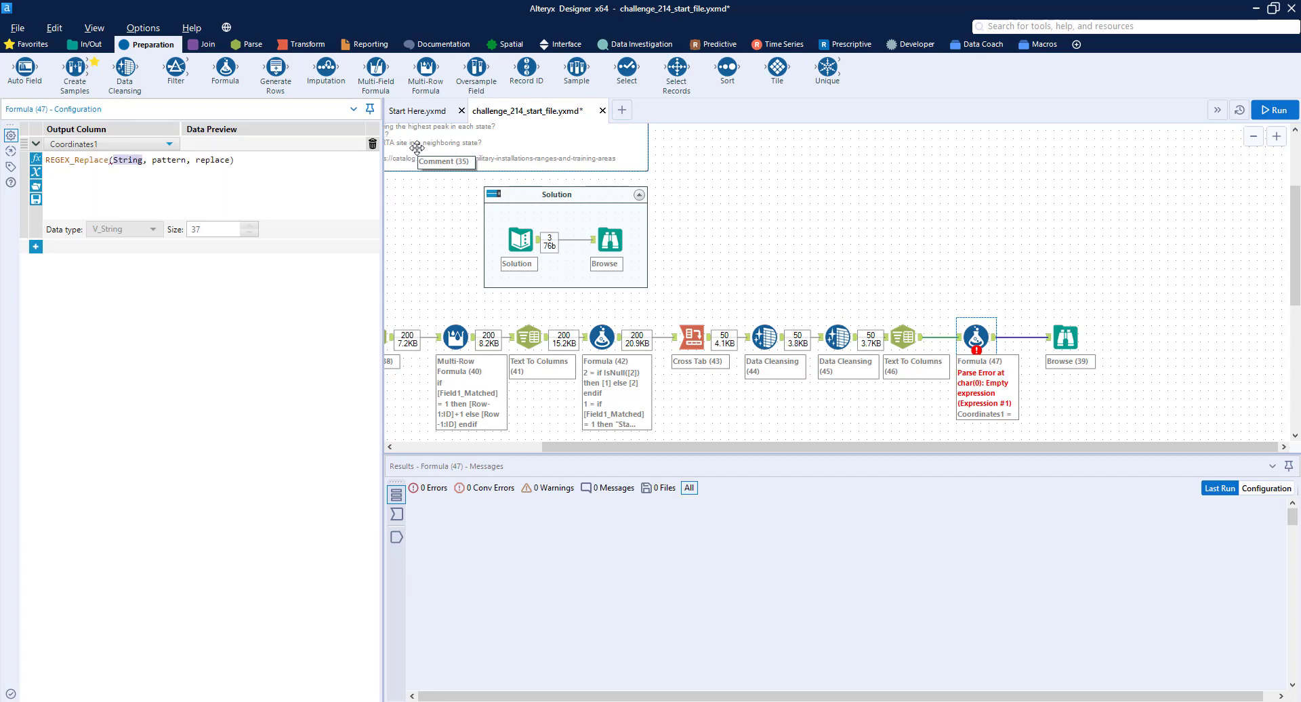
pyautogui.write('[coo')
pyautogui.press('Return')
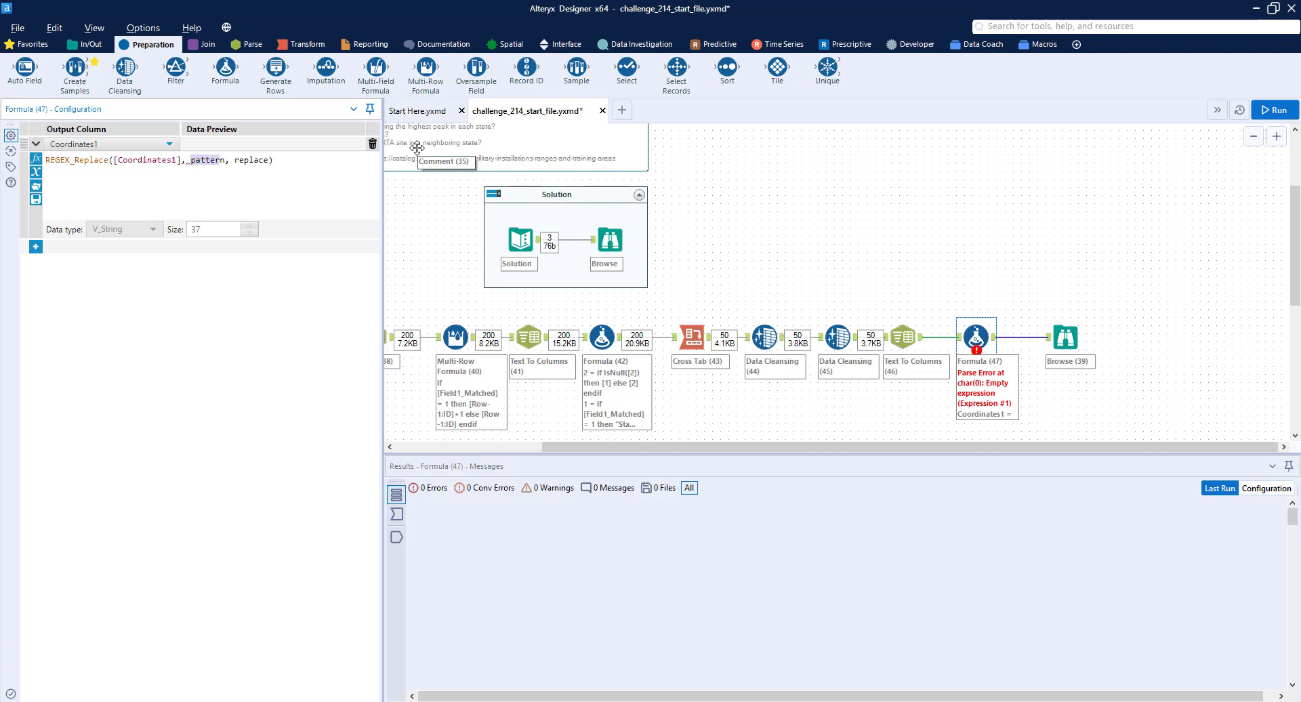
# - Complete the REGEX_Replace expression for Coordinates1 with the pattern "[^0-9\.]" and an empty replacement string ""
pyautogui.write('""')
pyautogui.write('[]')
pyautogui.write('0-9')
pyautogui.write('.')
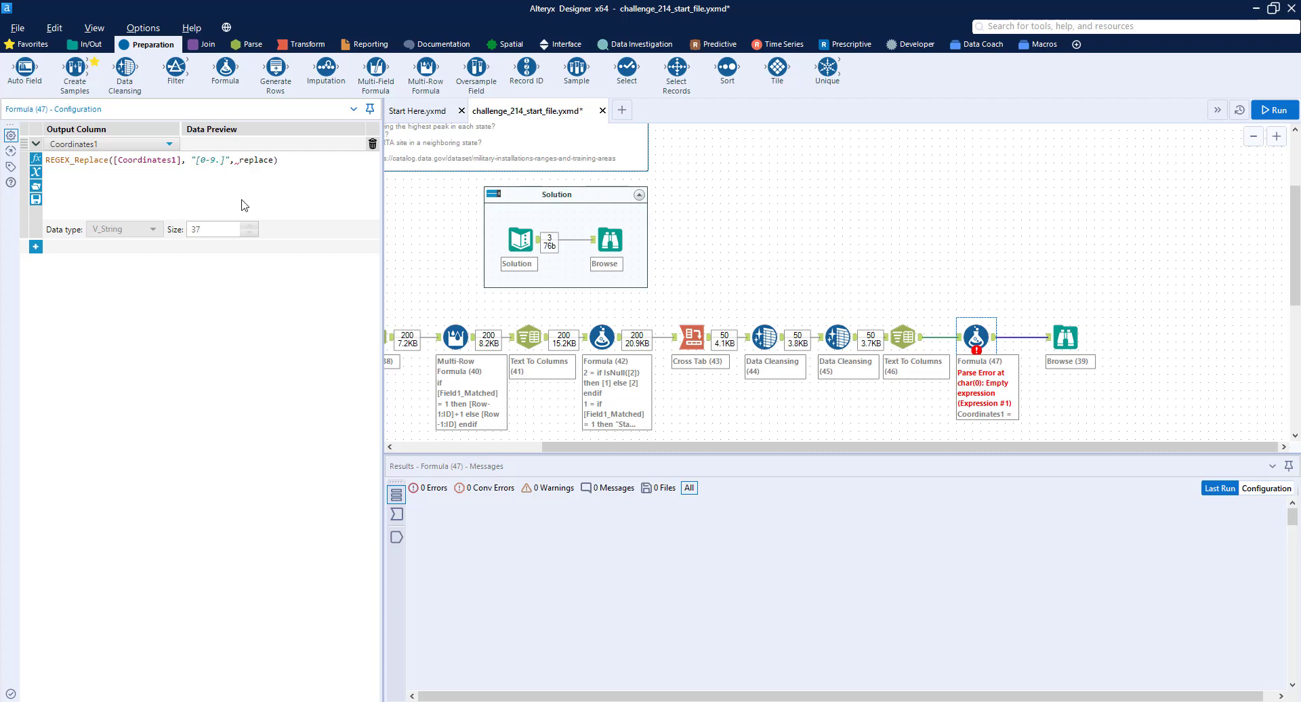
pyautogui.write('\\')
pyautogui.write('^')
pyautogui.press('Right')
pyautogui.press('Right')
pyautogui.press('Right')
pyautogui.write('""')
# - Add a copy of the expression for output column Coordinates2, changed to REGEX_Replace([Coordinates2], "[^0-9\.]", "")
pyautogui.tripleClick(46, 161)
pyautogui.hotkey('ctrl', 'c')
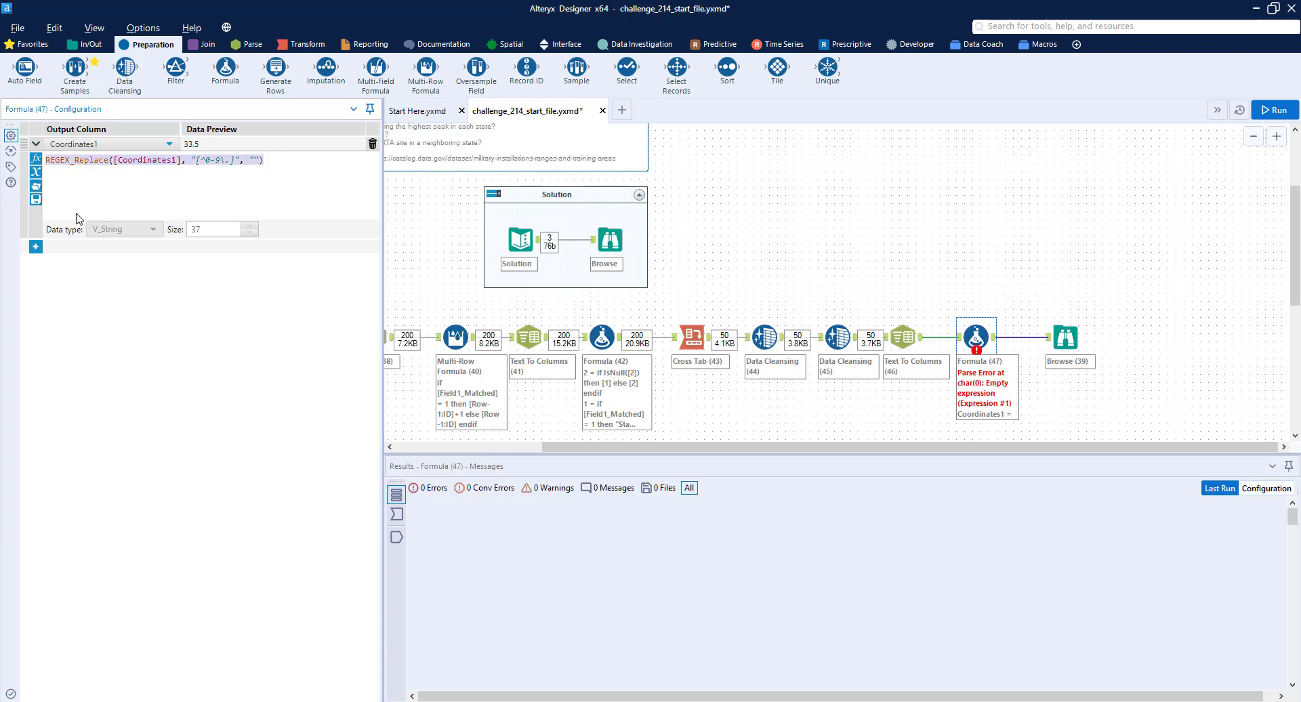
pyautogui.click(35, 246)
pyautogui.click(78, 247)
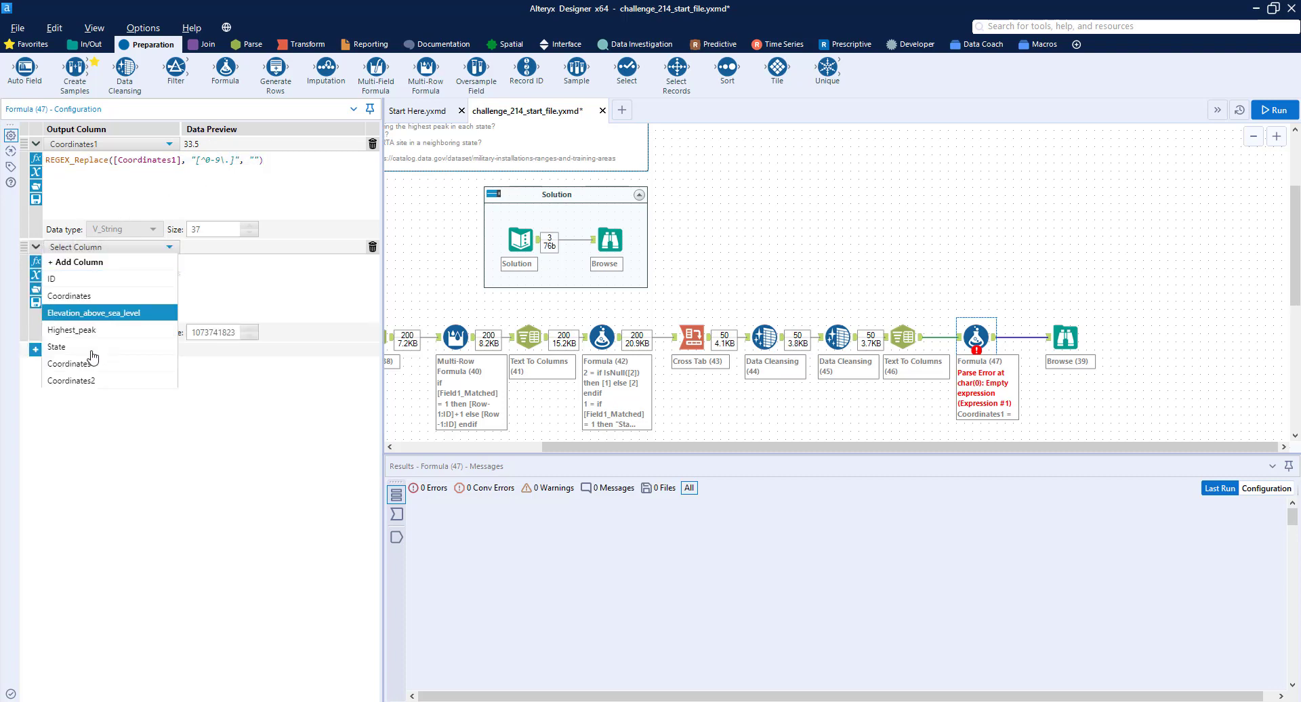
pyautogui.click(94, 385)
pyautogui.hotkey('ctrl', 'v')
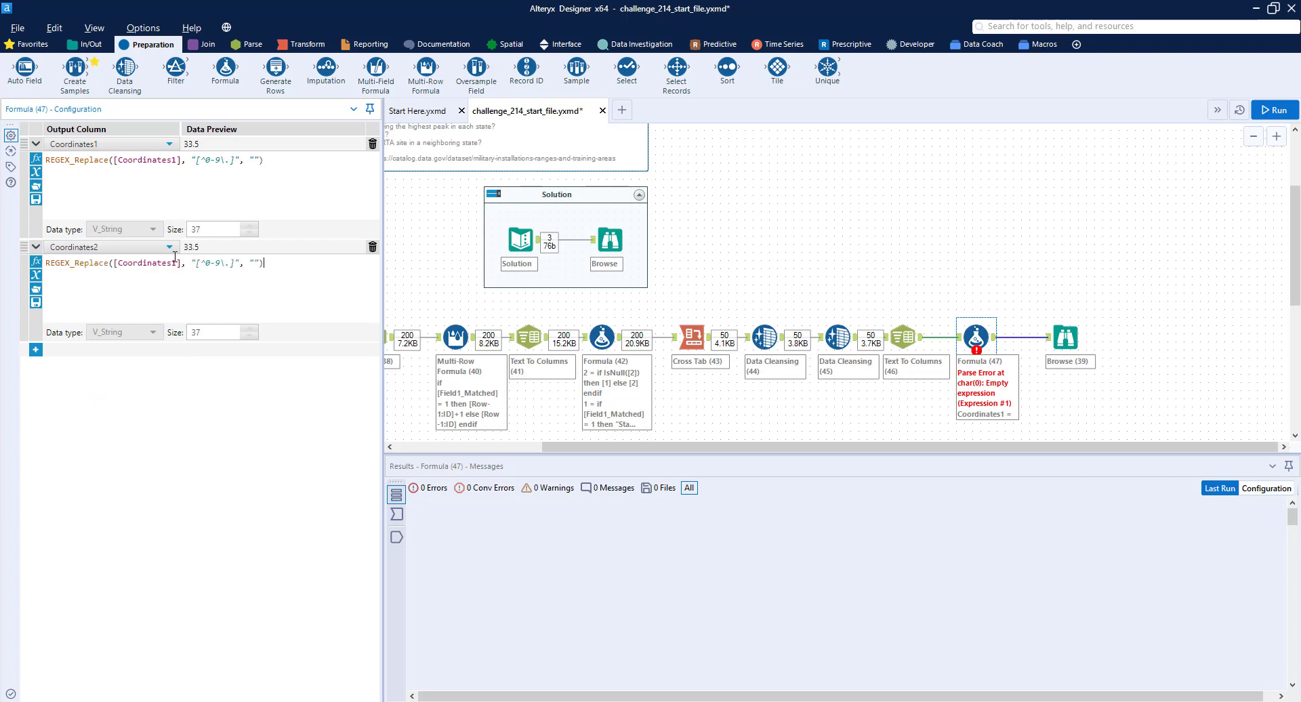
pyautogui.click(178, 264)
pyautogui.press('BackSpace')
pyautogui.write('2')
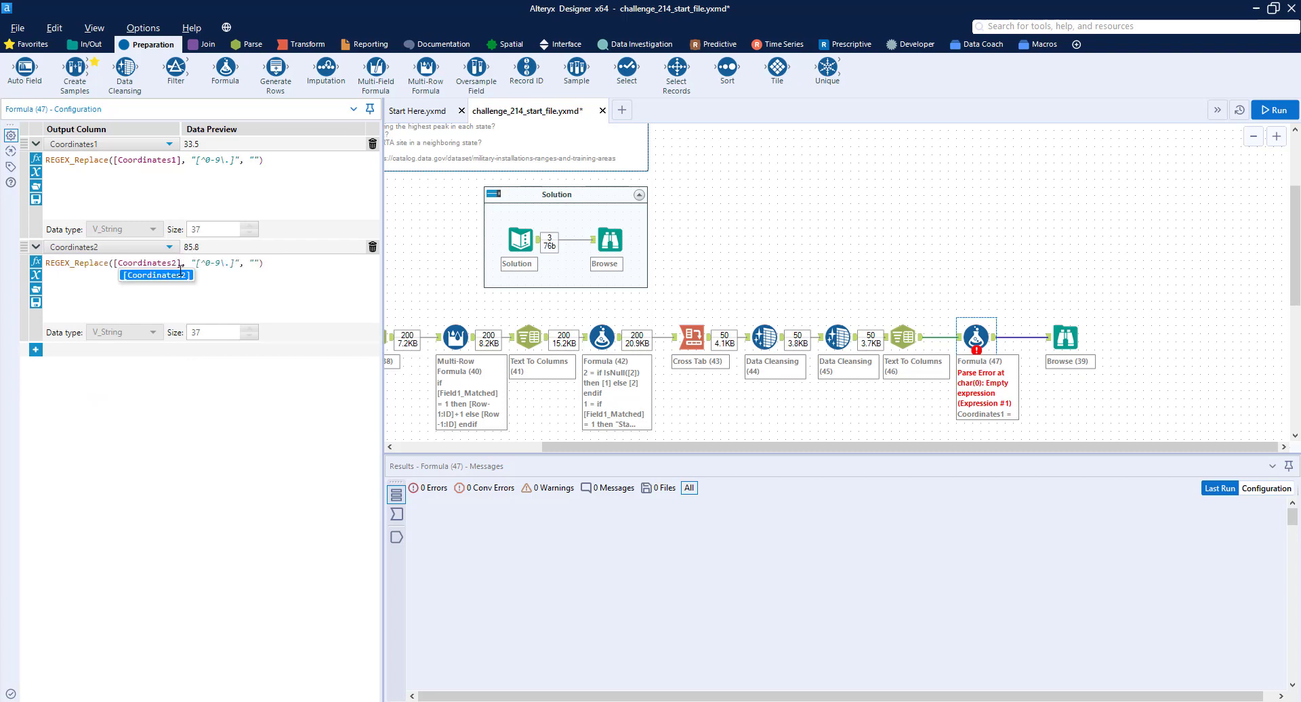
# - Check the coordinate values in Browse, then prefix the Coordinates2 expression in the Formula tool with "-" + to make longitudes negative
pyautogui.click(1064, 339)
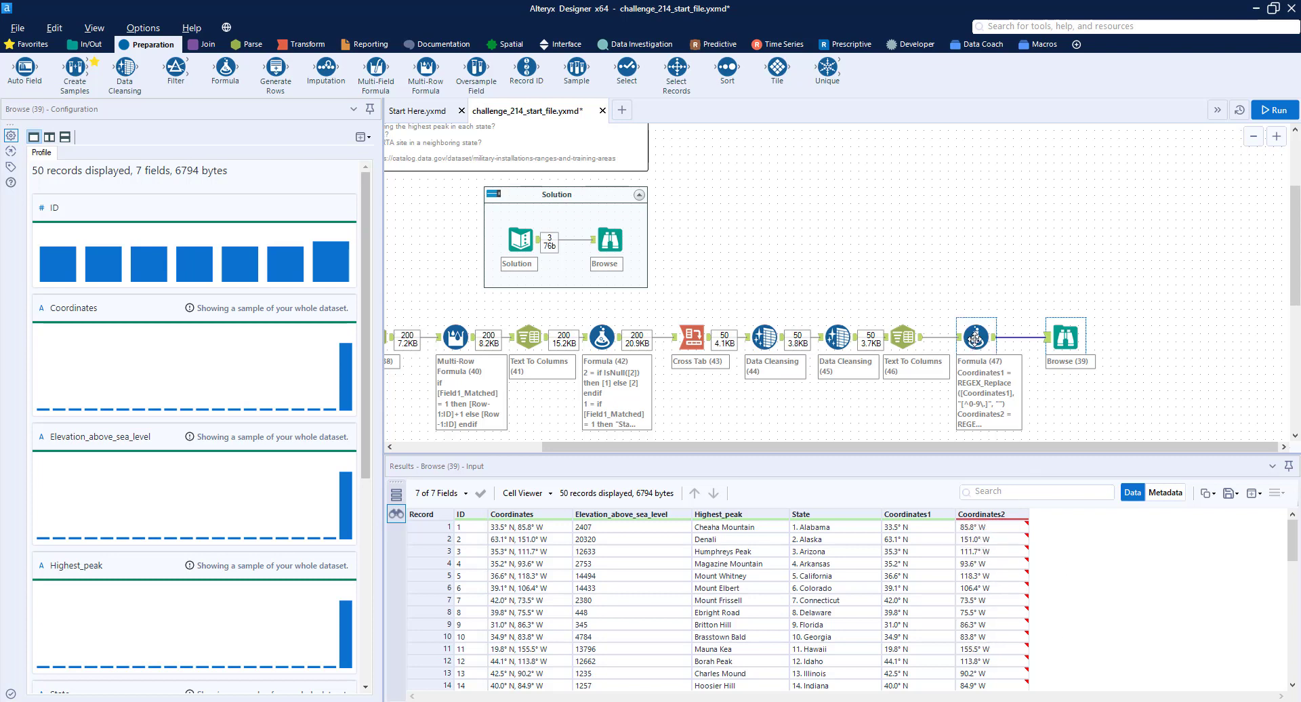
pyautogui.click(976, 336)
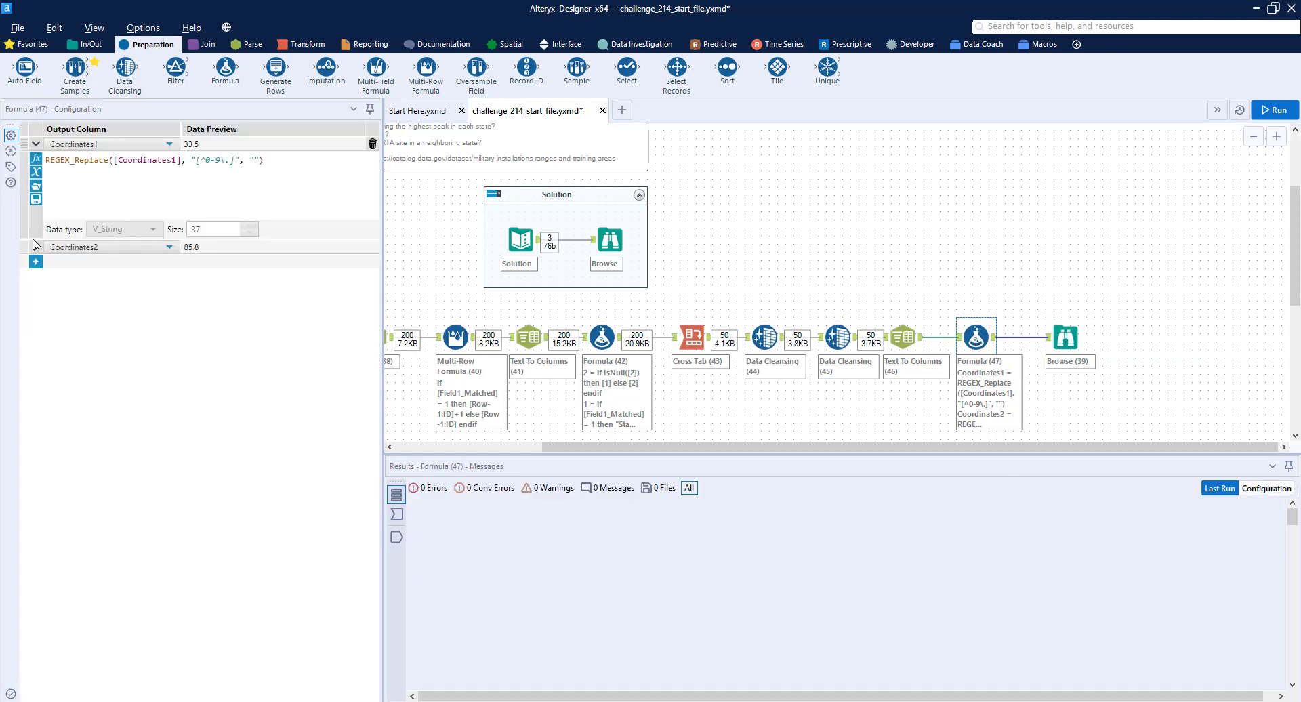
pyautogui.click(36, 247)
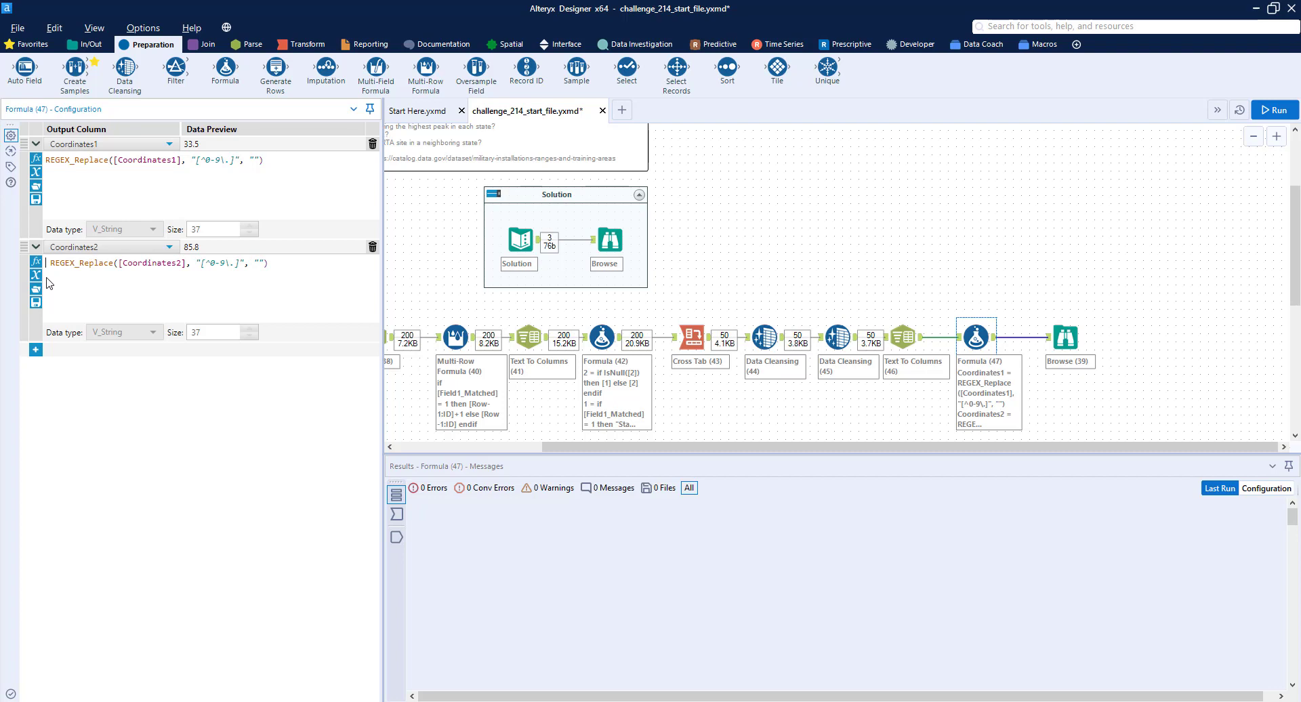
pyautogui.write('"-"  ')
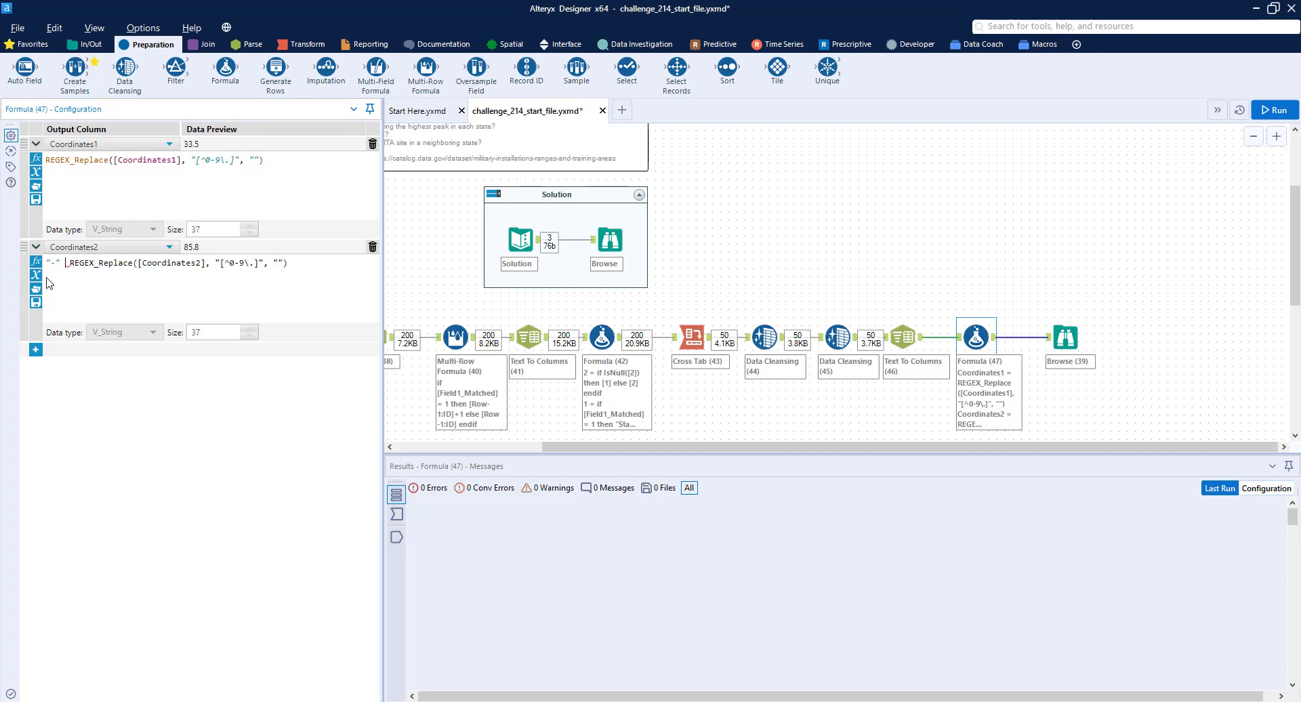
pyautogui.write('+')
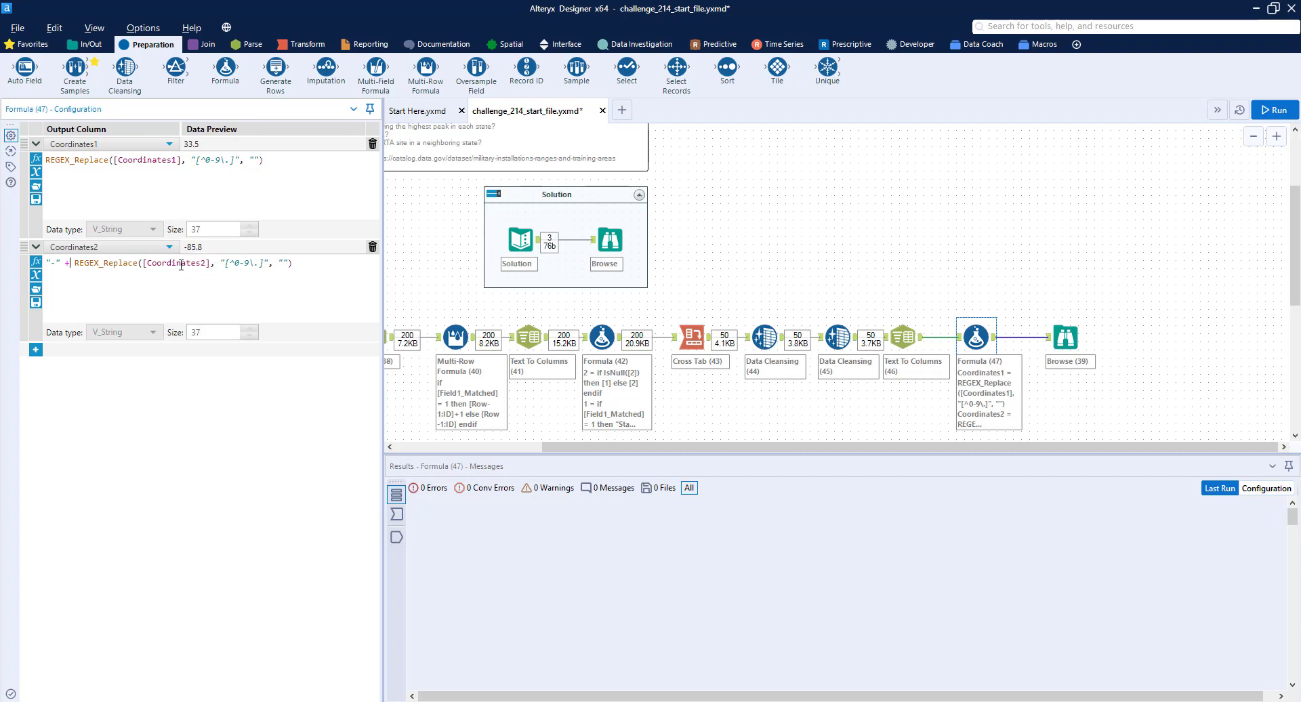
# - Add the output column State to the Formula tool with a pasted copy of the Coordinates1 REGEX_Replace expression
pyautogui.click(35, 350)
pyautogui.click(66, 351)
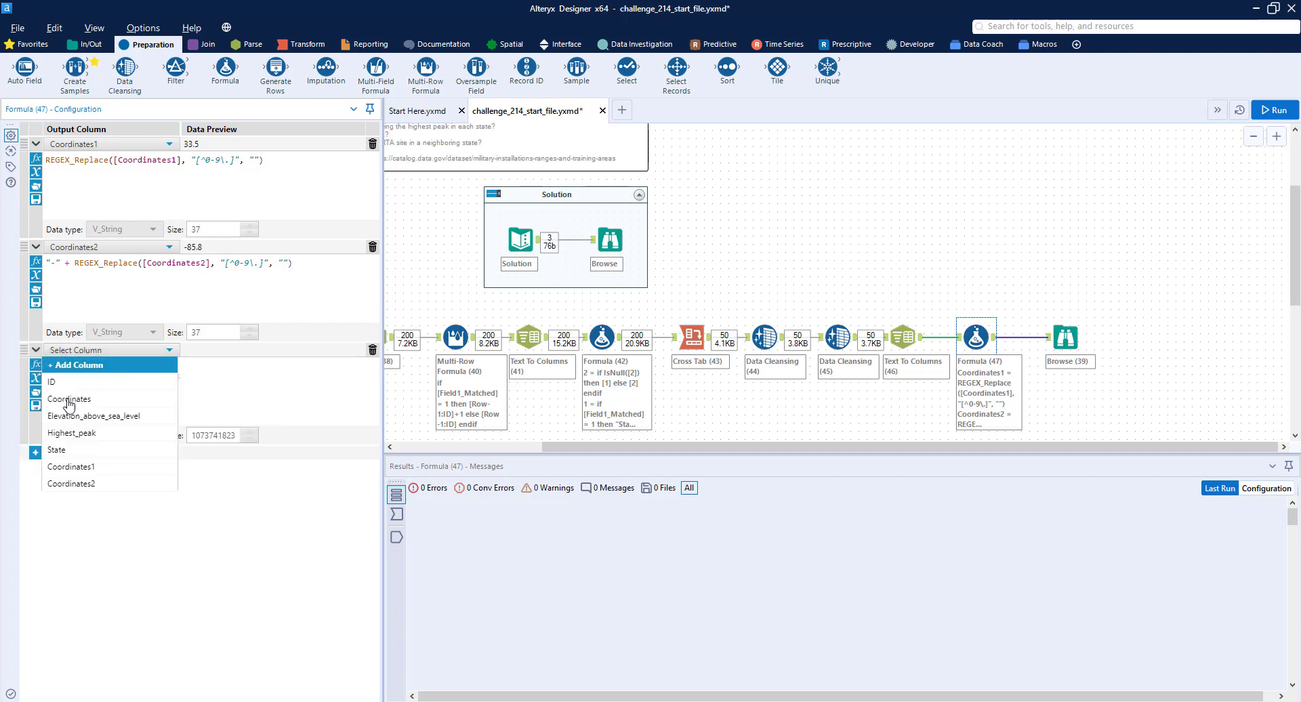
pyautogui.click(69, 450)
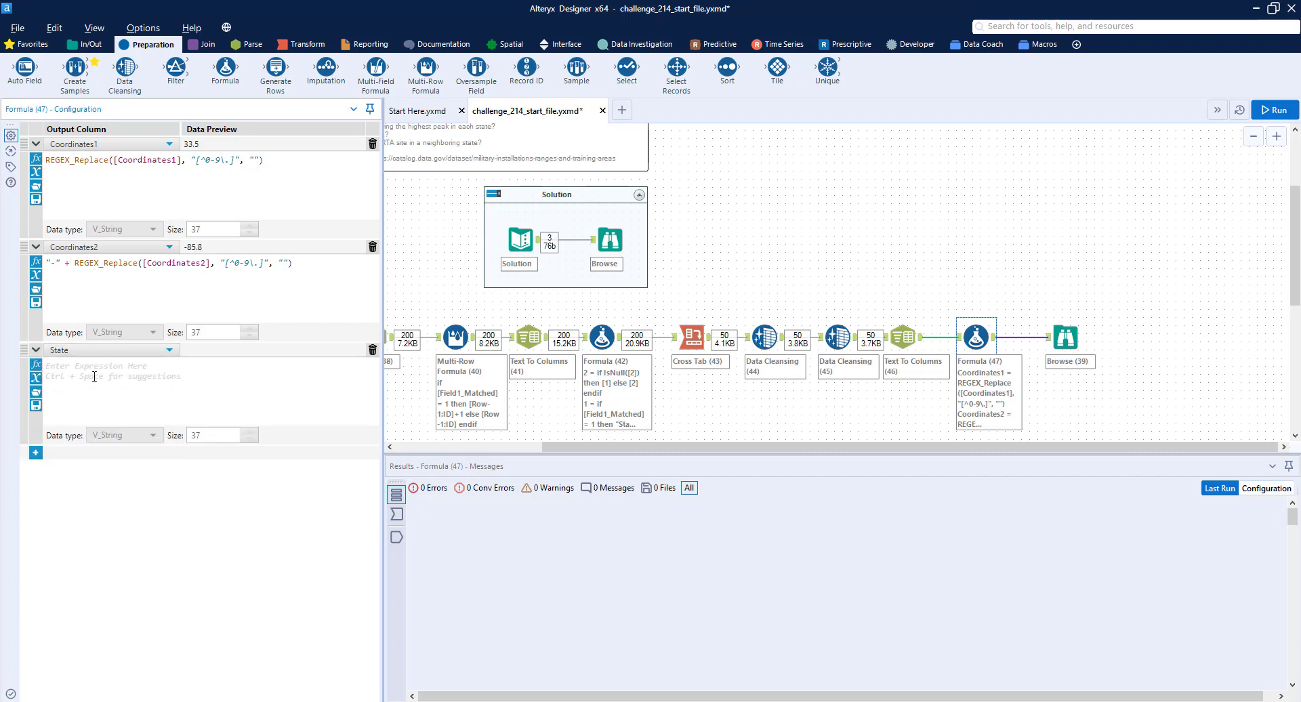
pyautogui.click(94, 377)
pyautogui.hotkey('ctrl', 'v')
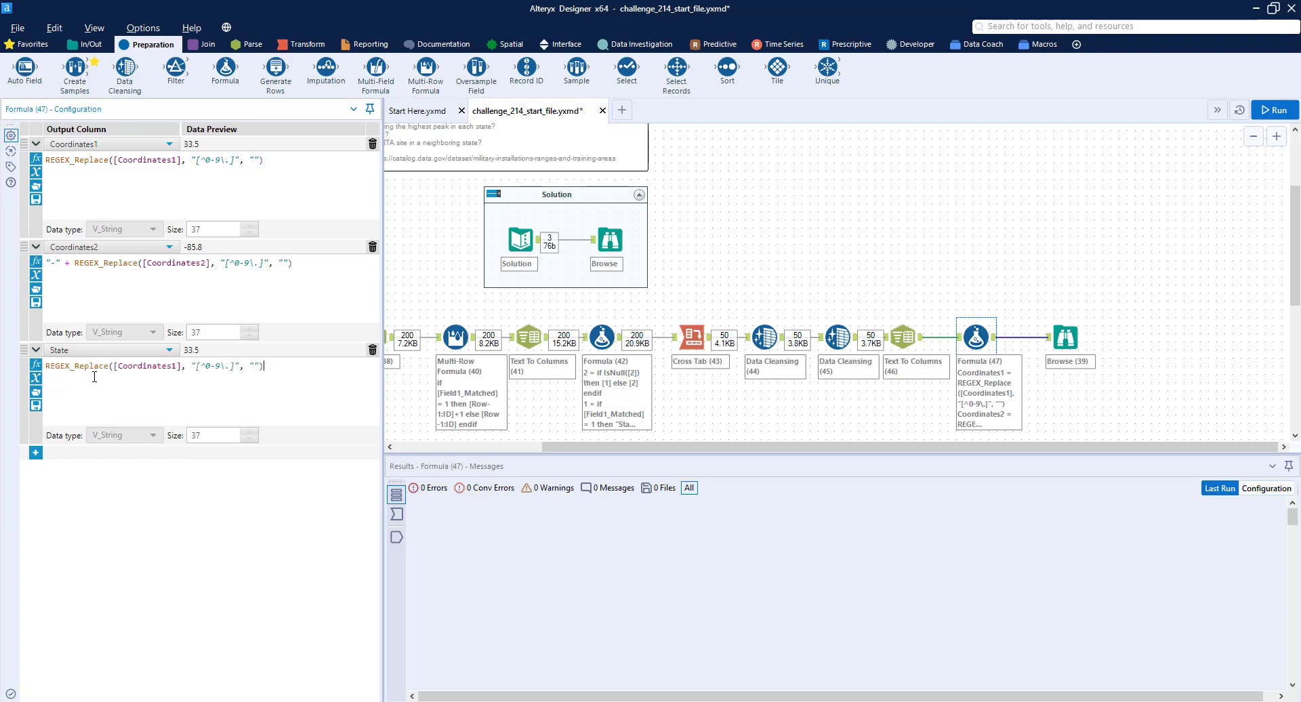
# - Change the State expression to REGEX_Replace([State], "[0-9\.]", "") and run the workflow to check the output in Browse
pyautogui.click(180, 365)
pyautogui.press('BackSpace')
pyautogui.press('BackSpace')
pyautogui.press('BackSpace')
pyautogui.press('BackSpace')
pyautogui.press('BackSpace')
pyautogui.press('BackSpace')
pyautogui.press('BackSpace')
pyautogui.press('BackSpace')
pyautogui.press('BackSpace')
pyautogui.press('BackSpace')
pyautogui.press('BackSpace')
pyautogui.press('BackSpace')
pyautogui.press('BackSpace')
pyautogui.write('S')
pyautogui.press('Return')
pyautogui.press('BackSpace')
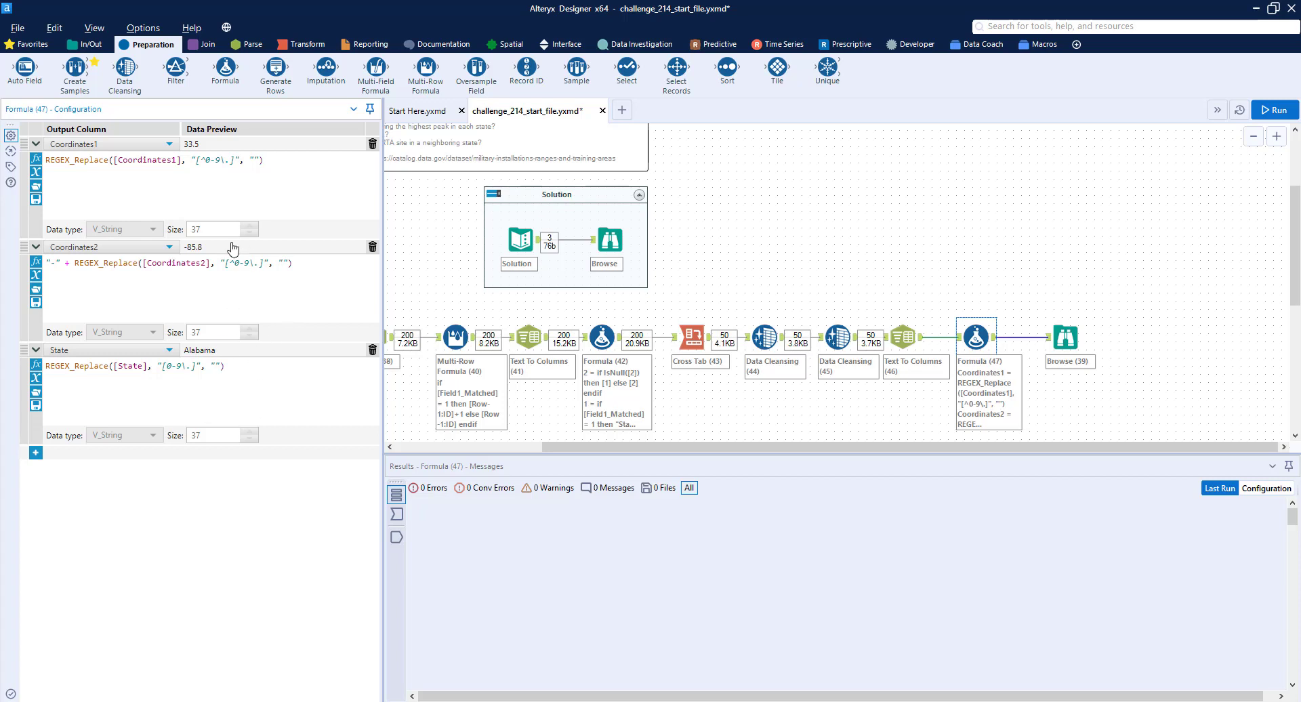
pyautogui.click(1274, 110)
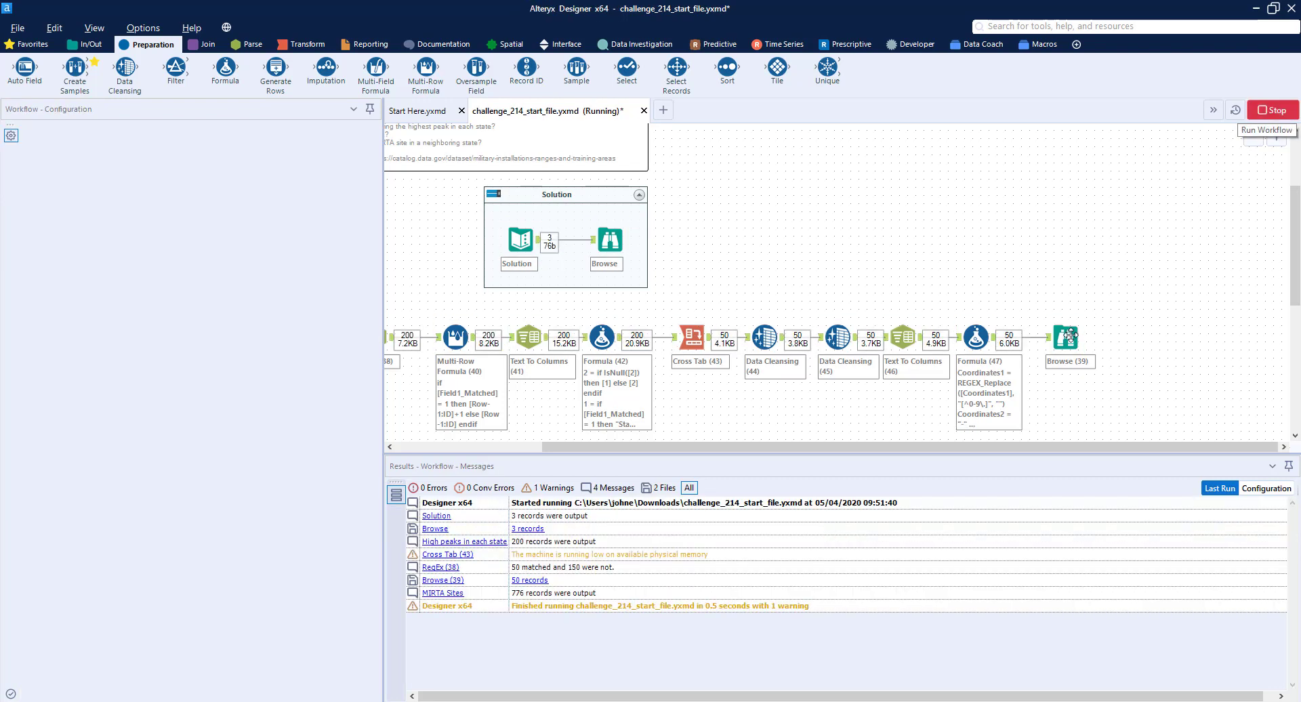
pyautogui.click(1071, 337)
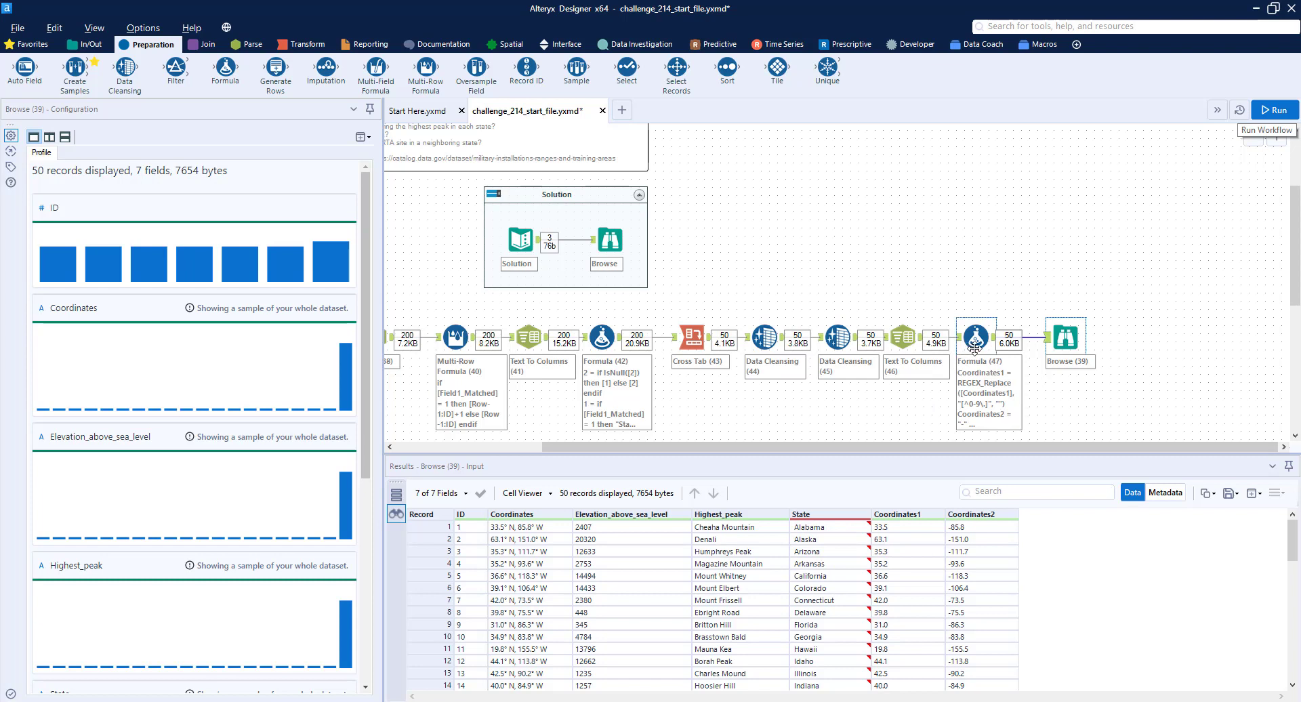
# - Wrap the State expression in Trim( ) and rerun the workflow to check the State values in Browse
pyautogui.click(974, 342)
pyautogui.click(47, 270)
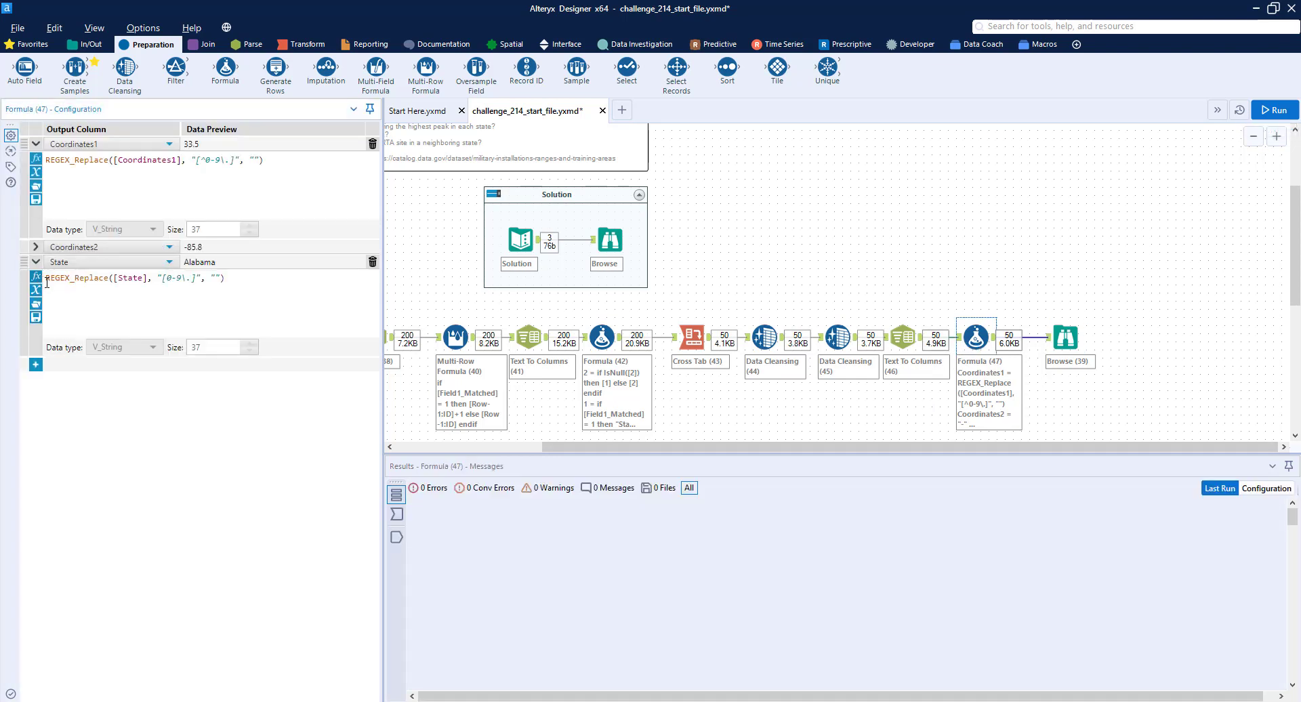
pyautogui.write('Trim(')
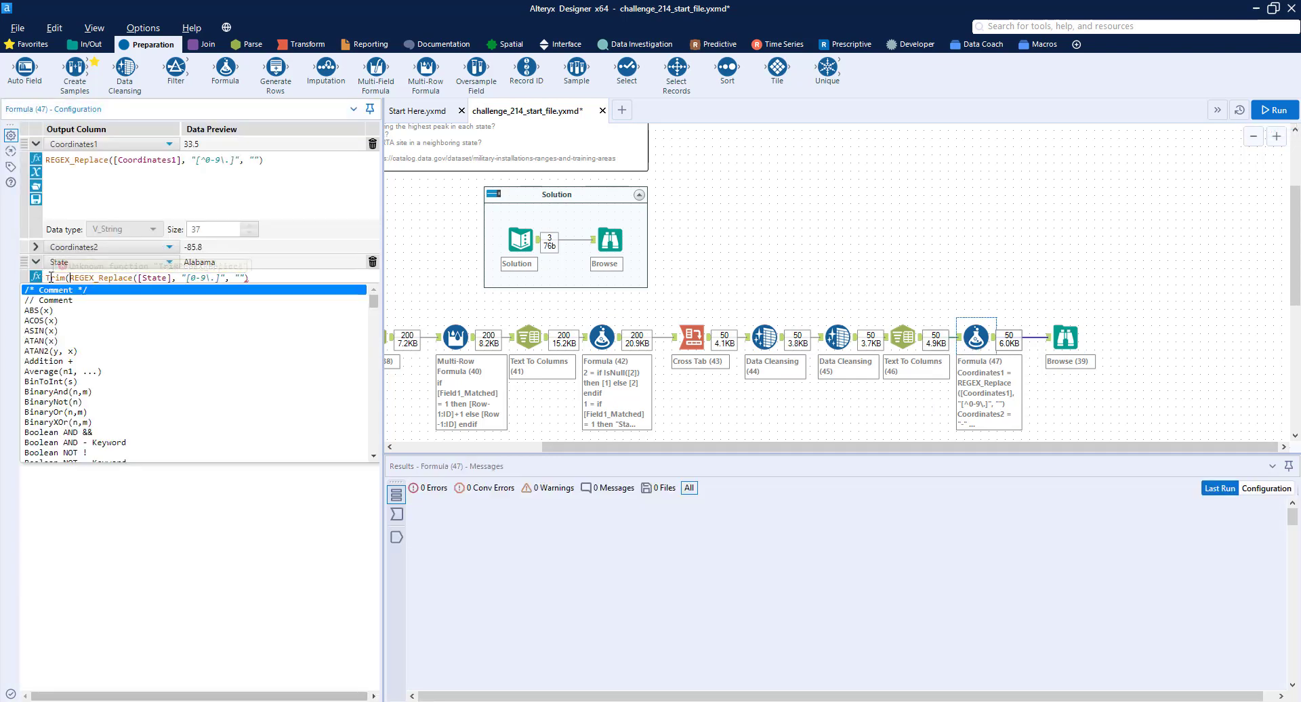
pyautogui.press('End')
pyautogui.write(')')
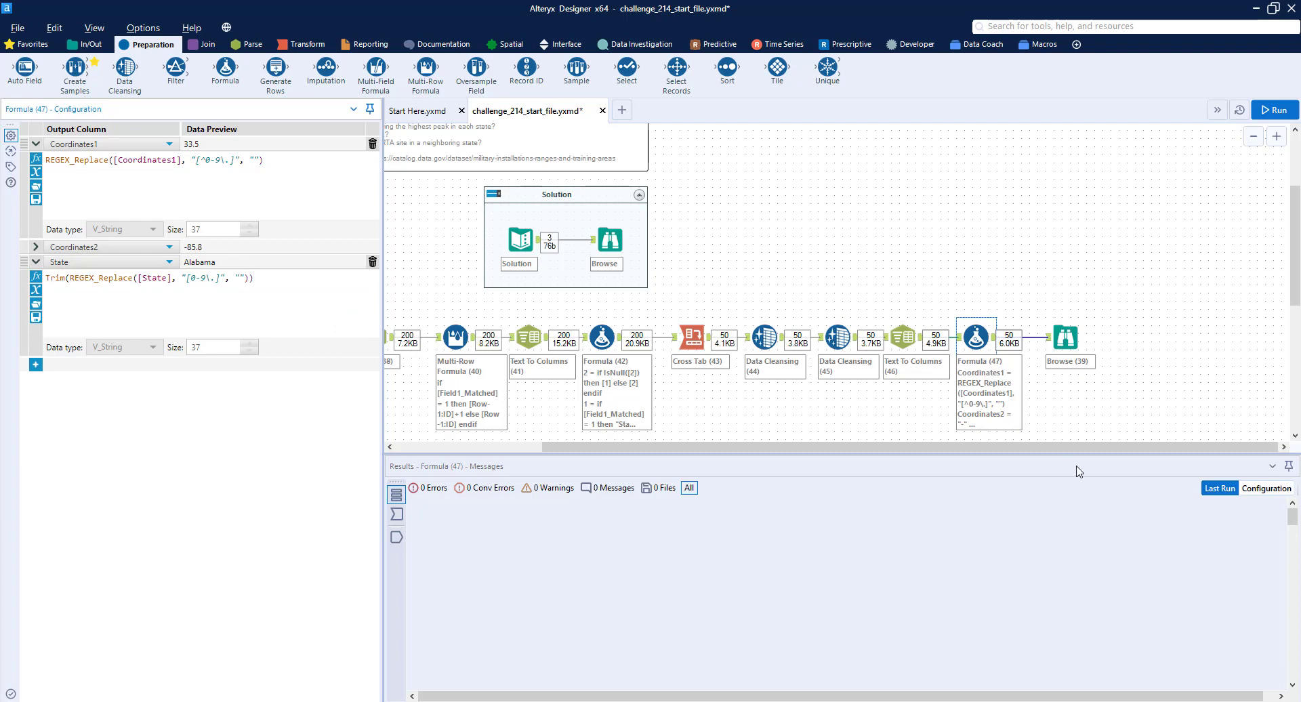
pyautogui.hotkey('ctrl', 'r')
pyautogui.click(1066, 333)
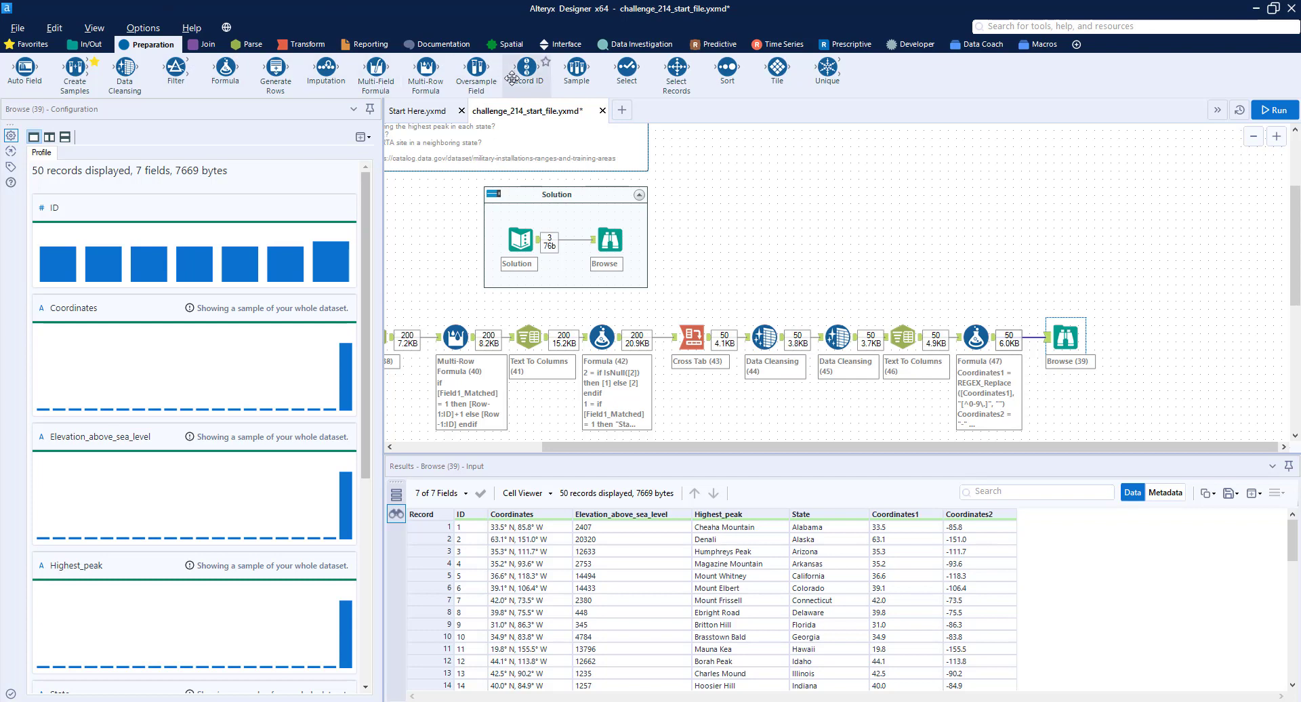
# - Insert a Create Points tool between the Formula and Browse, with Coordinates2 as the X (longitude) field and Coordinates1 as the Y (latitude) field
pyautogui.click(509, 44)
pyautogui.moveTo(75, 68); pyautogui.dragTo(1042, 339)
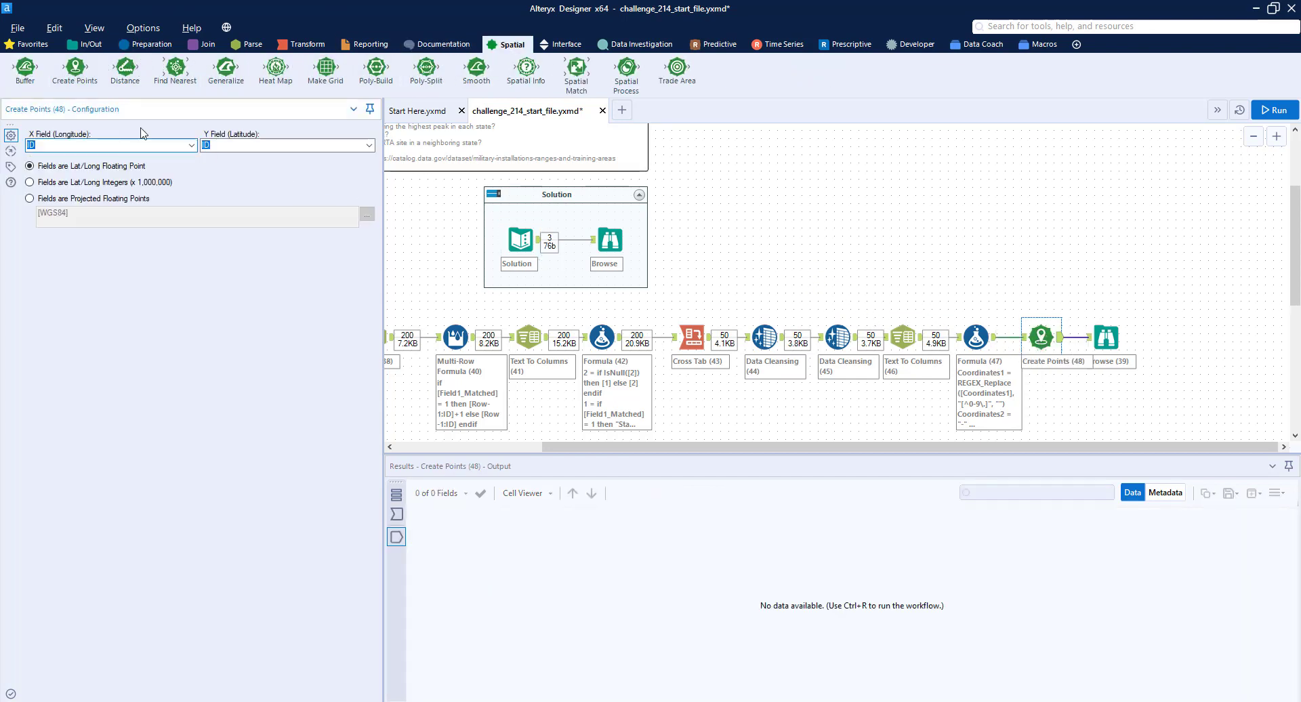
pyautogui.click(192, 145)
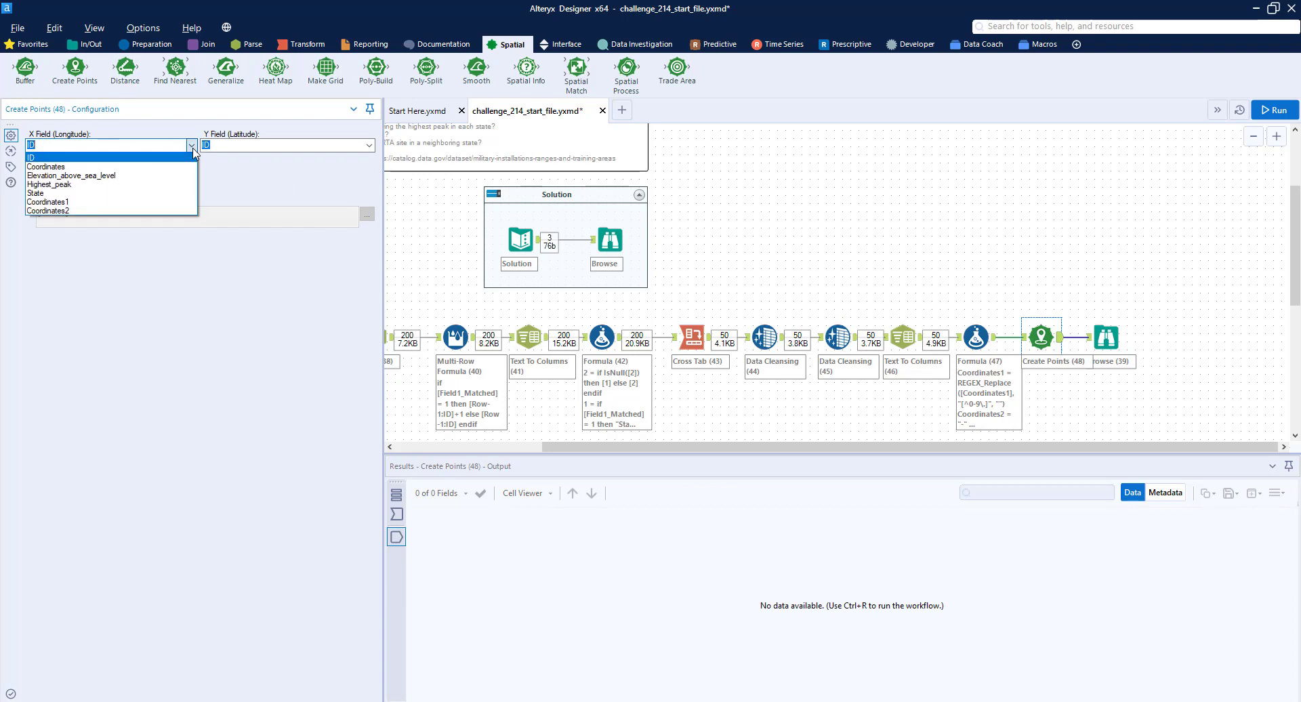
pyautogui.click(163, 201)
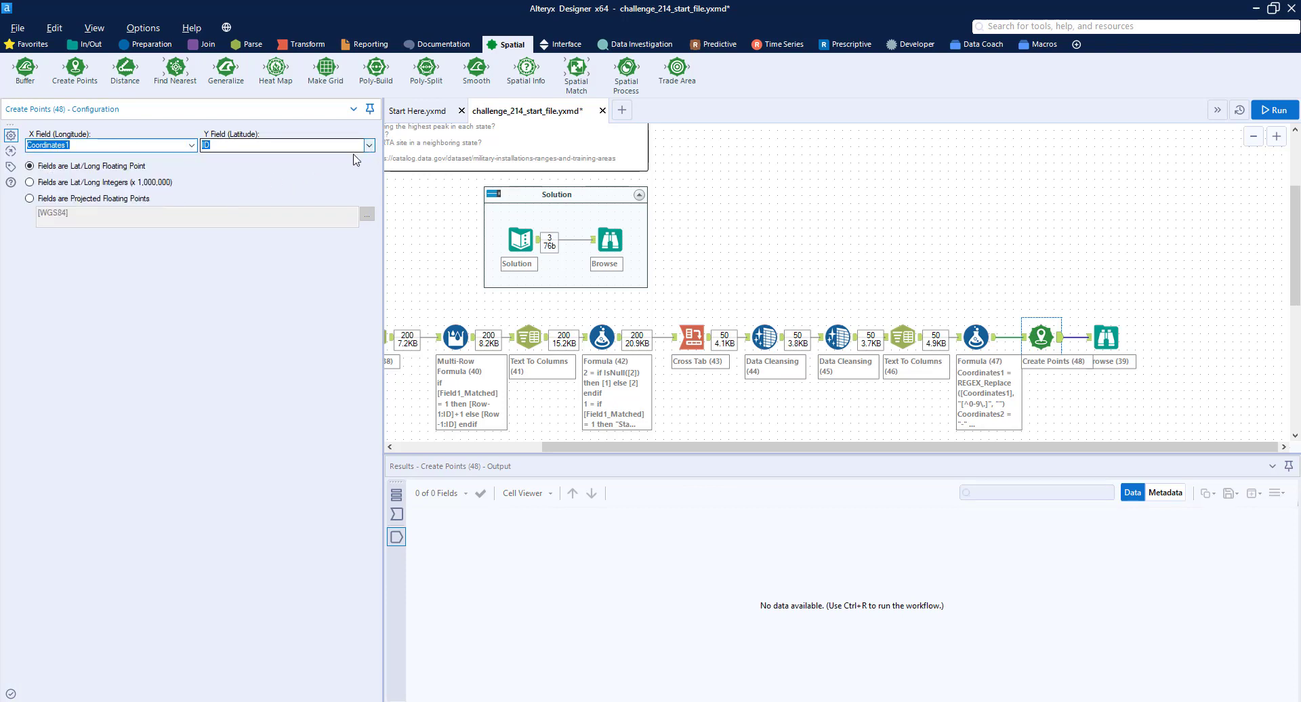
pyautogui.click(187, 145)
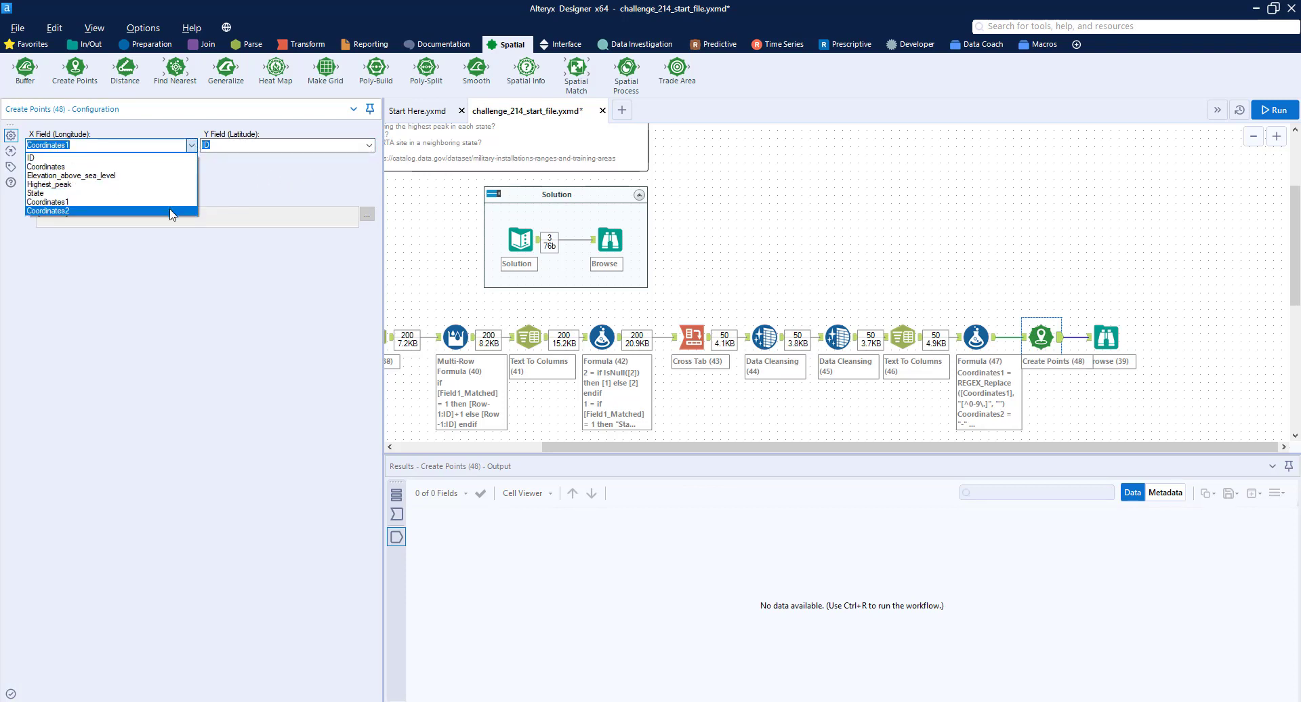
pyautogui.click(172, 211)
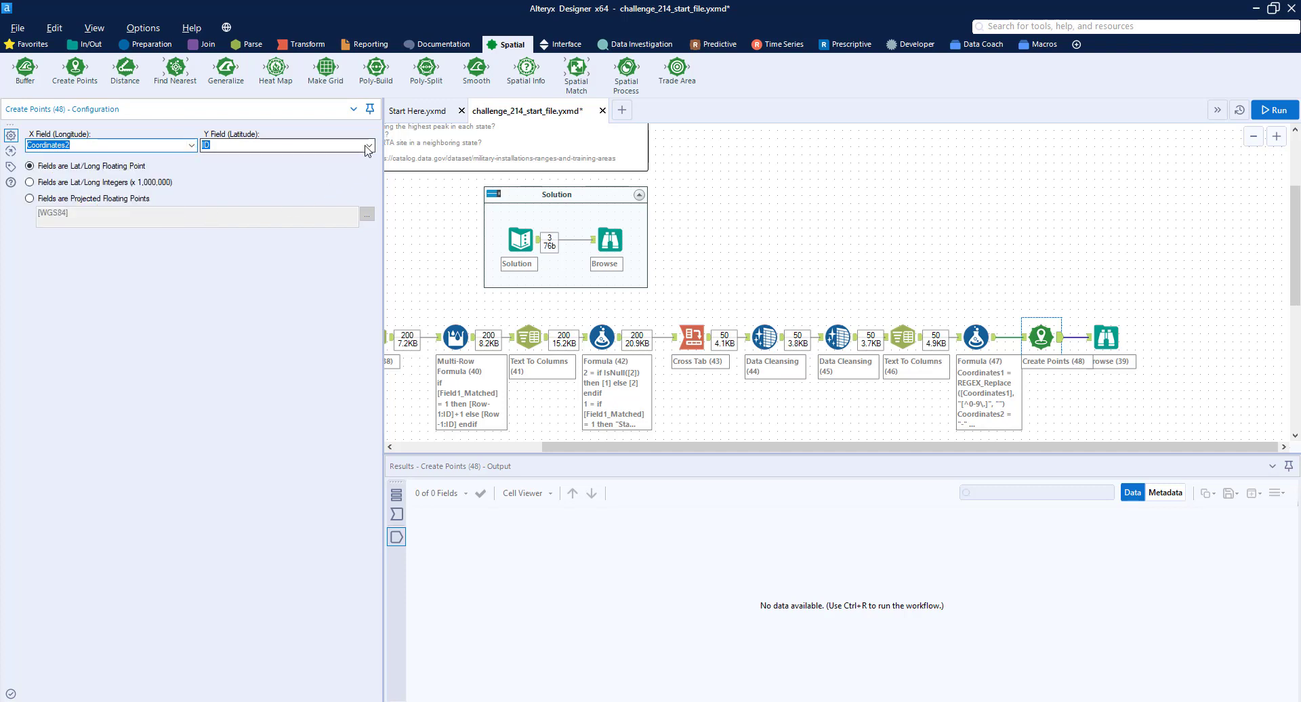
pyautogui.click(368, 145)
pyautogui.click(332, 202)
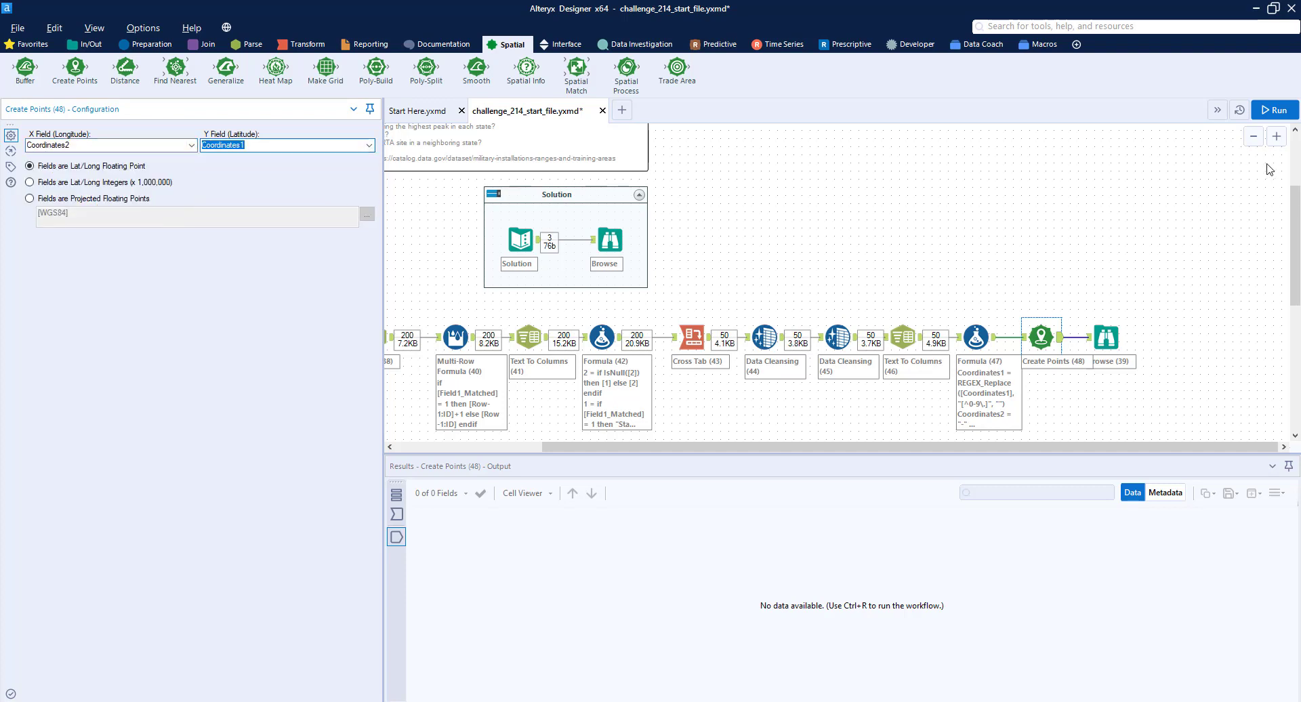
# - Run the workflow, shift Browse away from Create Points, and examine the peak points on its map over the Alteryx Light base map
pyautogui.click(1275, 108)
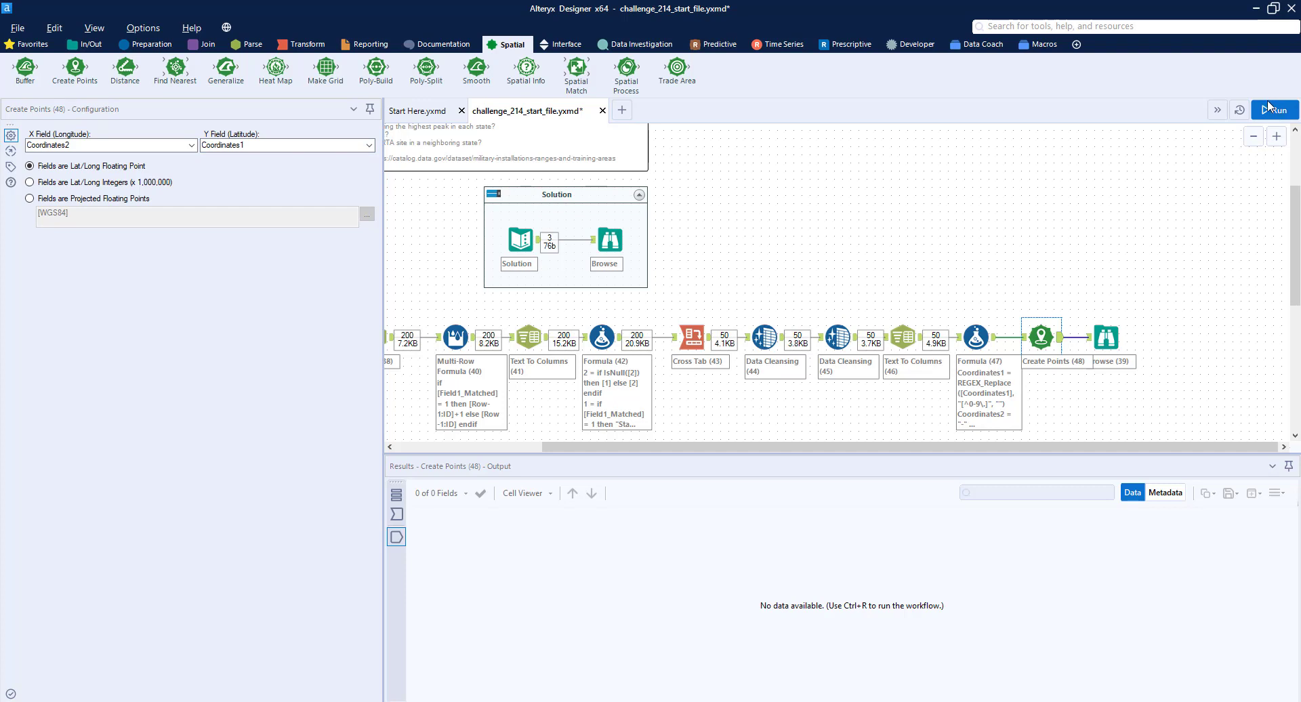
pyautogui.click(1264, 110)
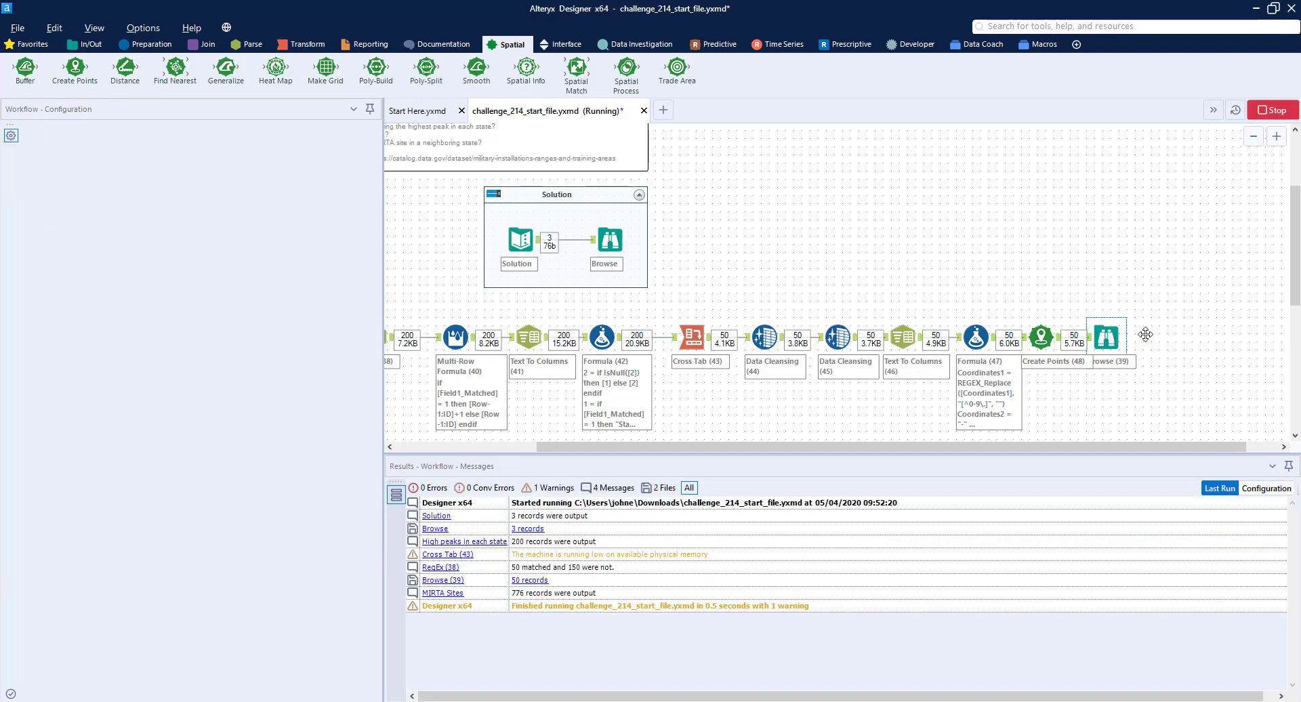
pyautogui.moveTo(1109, 344); pyautogui.dragTo(1155, 337)
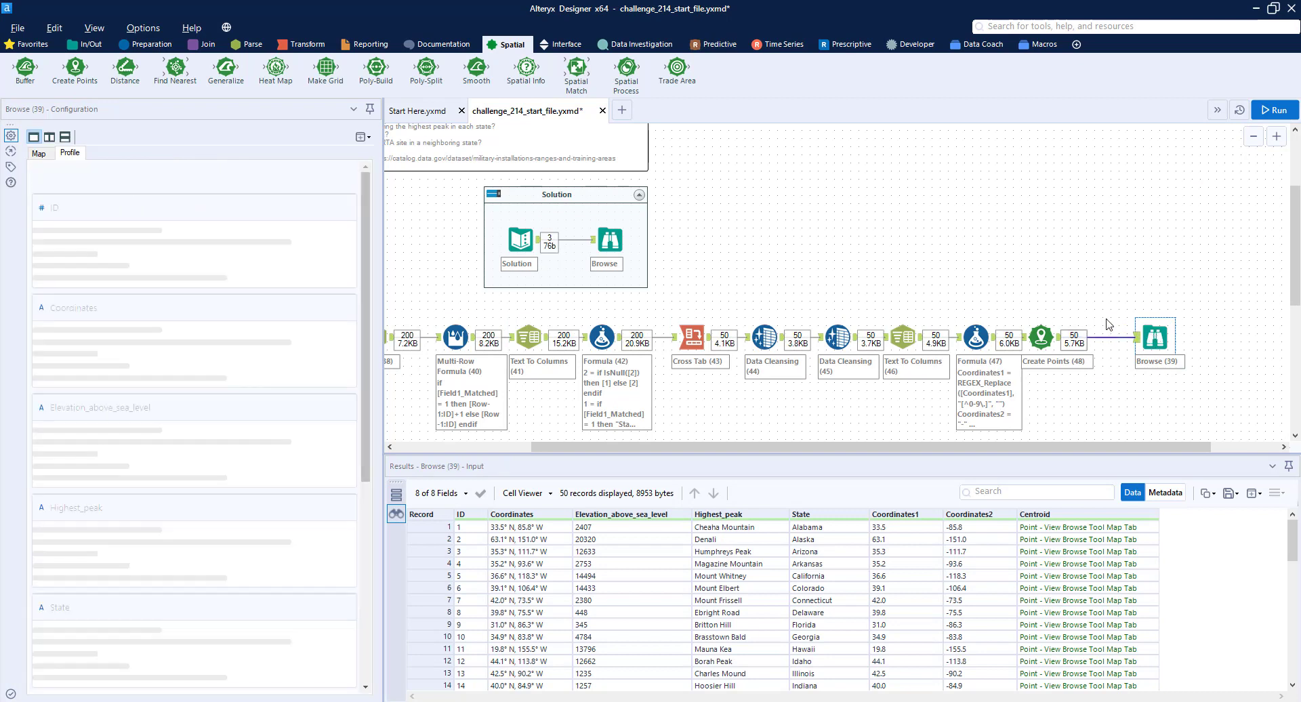
pyautogui.click(39, 153)
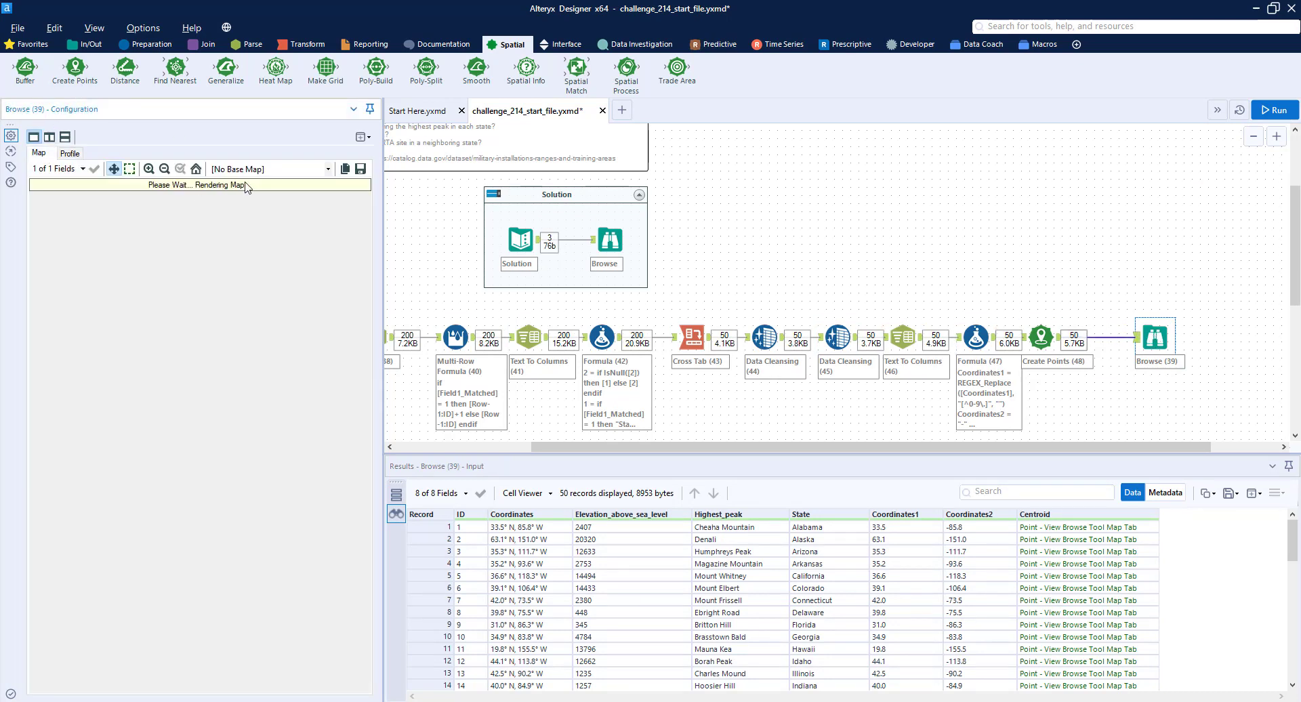
pyautogui.click(252, 170)
pyautogui.click(254, 194)
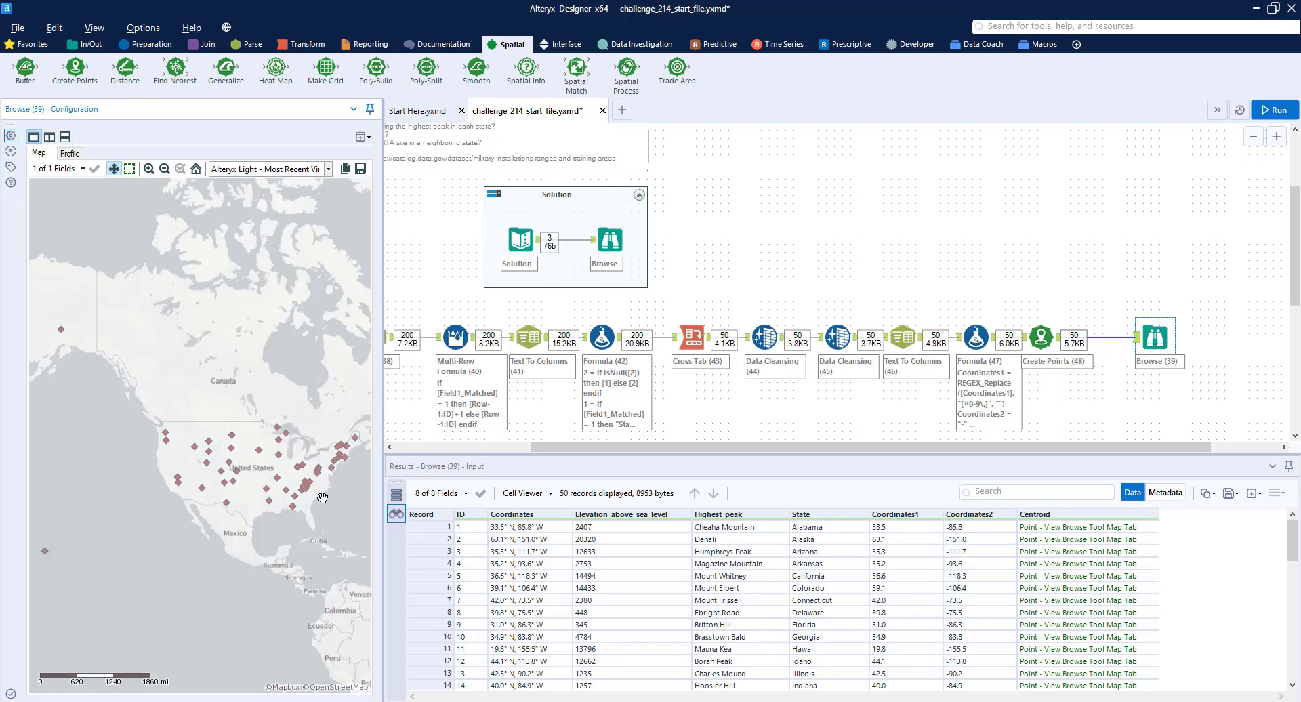
pyautogui.scroll(1, 250, 472)
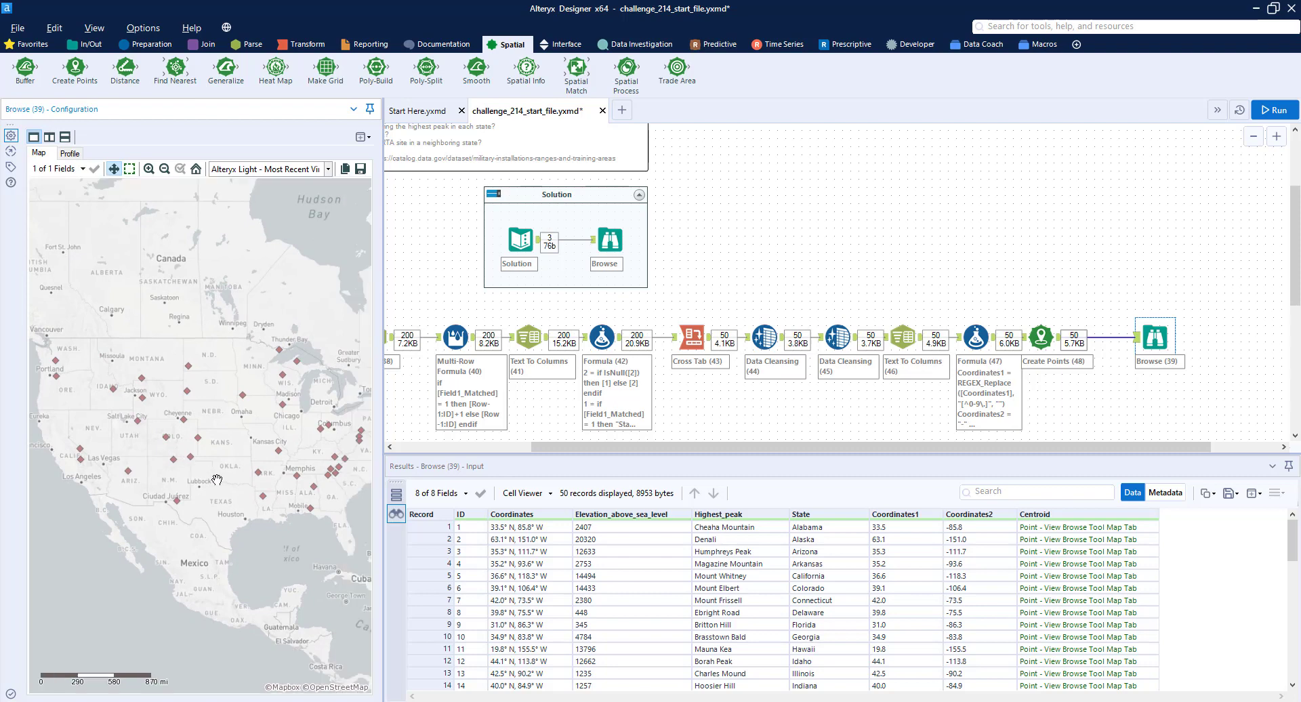
pyautogui.scroll(-1, 216, 480)
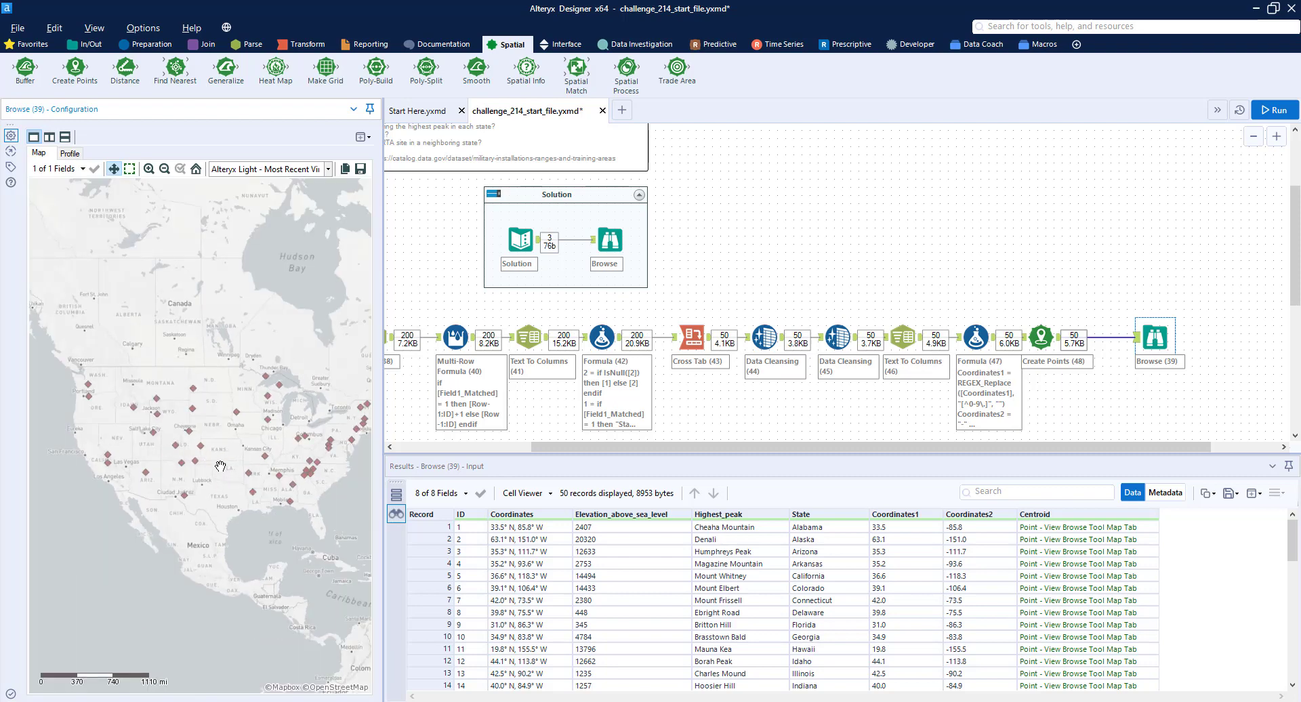
pyautogui.scroll(2, 182, 457)
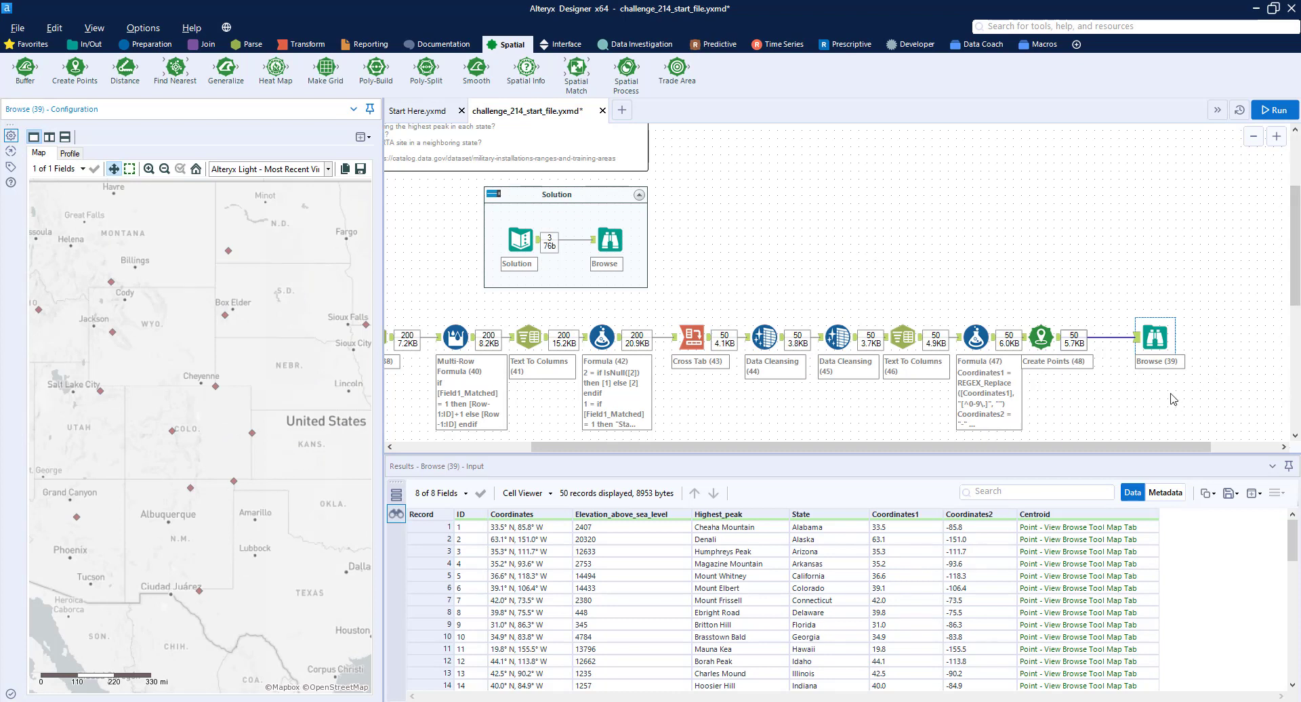
# - Make room before Browse, insert a Select tool after Create Points, and set the elevation field's type to Double
pyautogui.moveTo(1128, 446); pyautogui.dragTo(1194, 447)
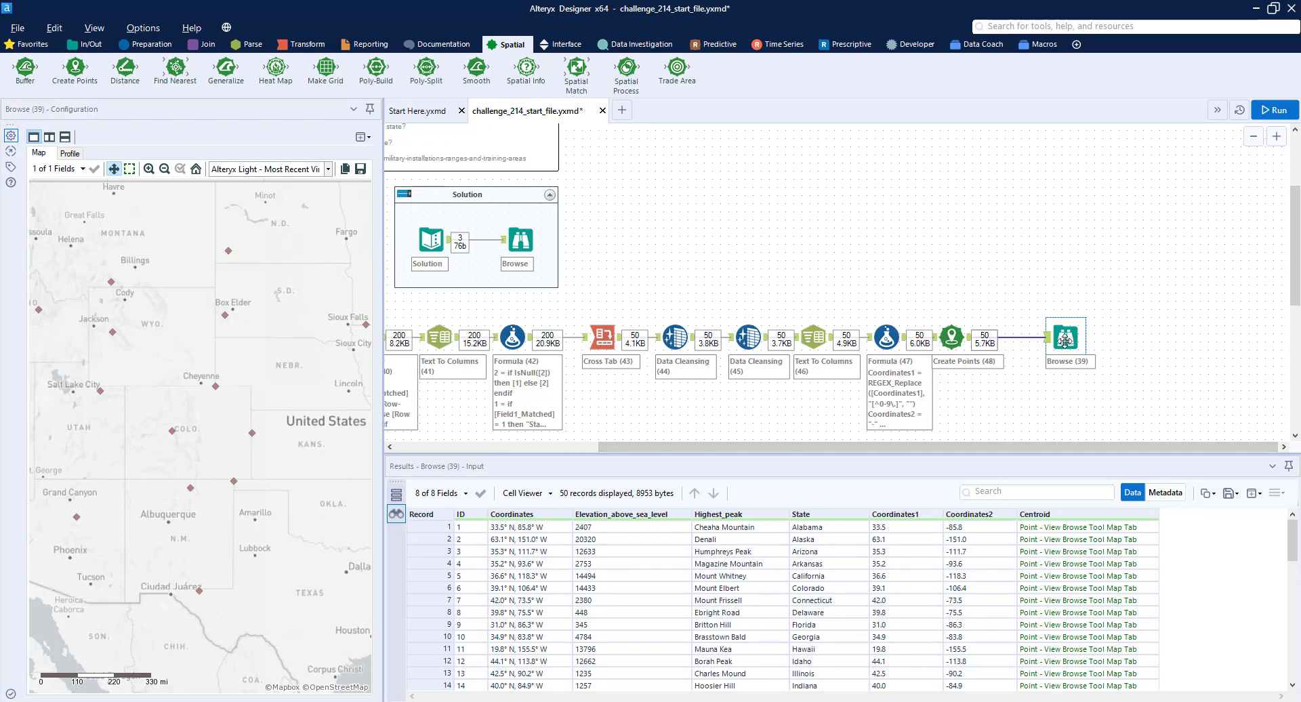
pyautogui.moveTo(1065, 342); pyautogui.dragTo(1147, 343)
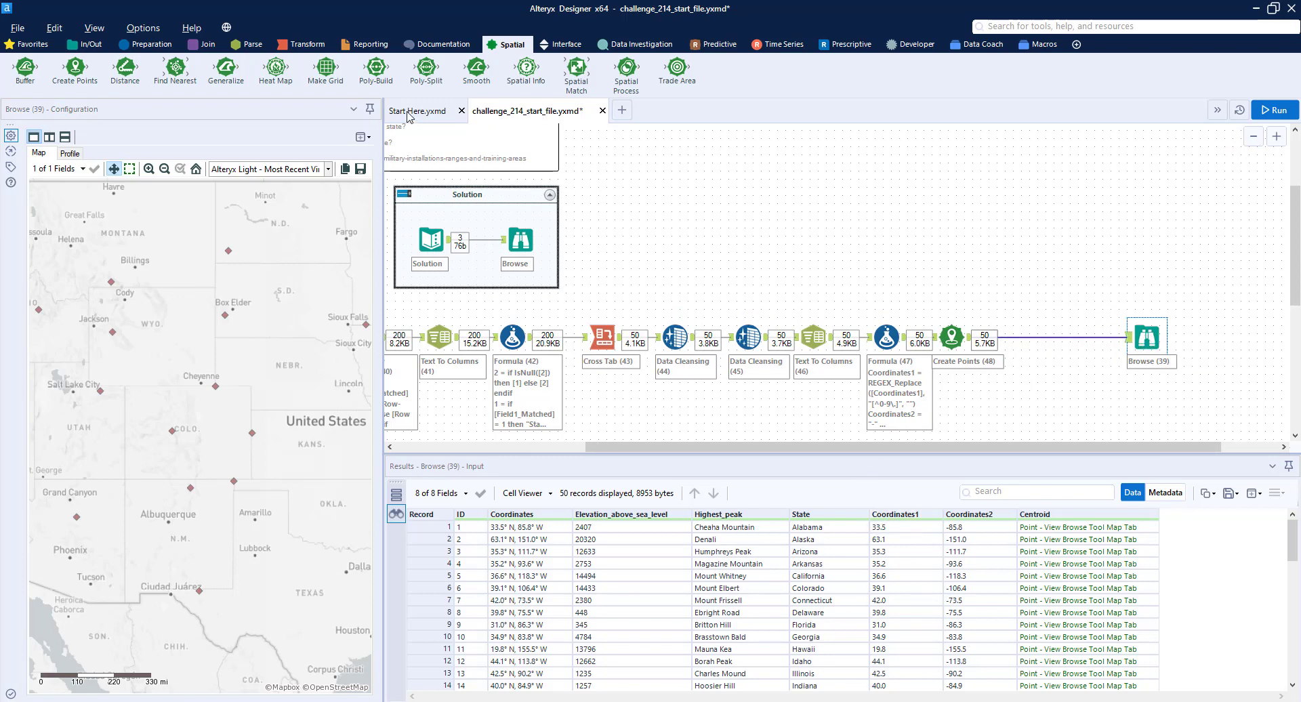
pyautogui.click(150, 45)
pyautogui.moveTo(626, 66); pyautogui.dragTo(1017, 336)
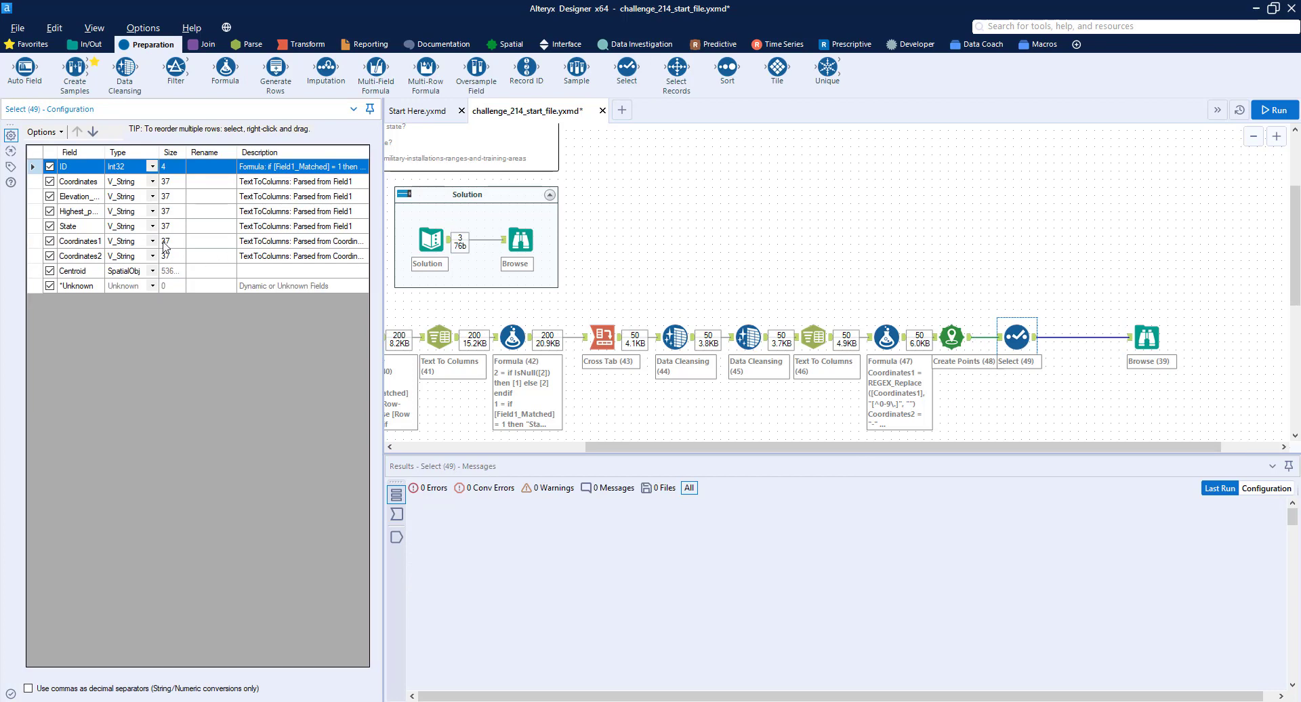
pyautogui.click(152, 197)
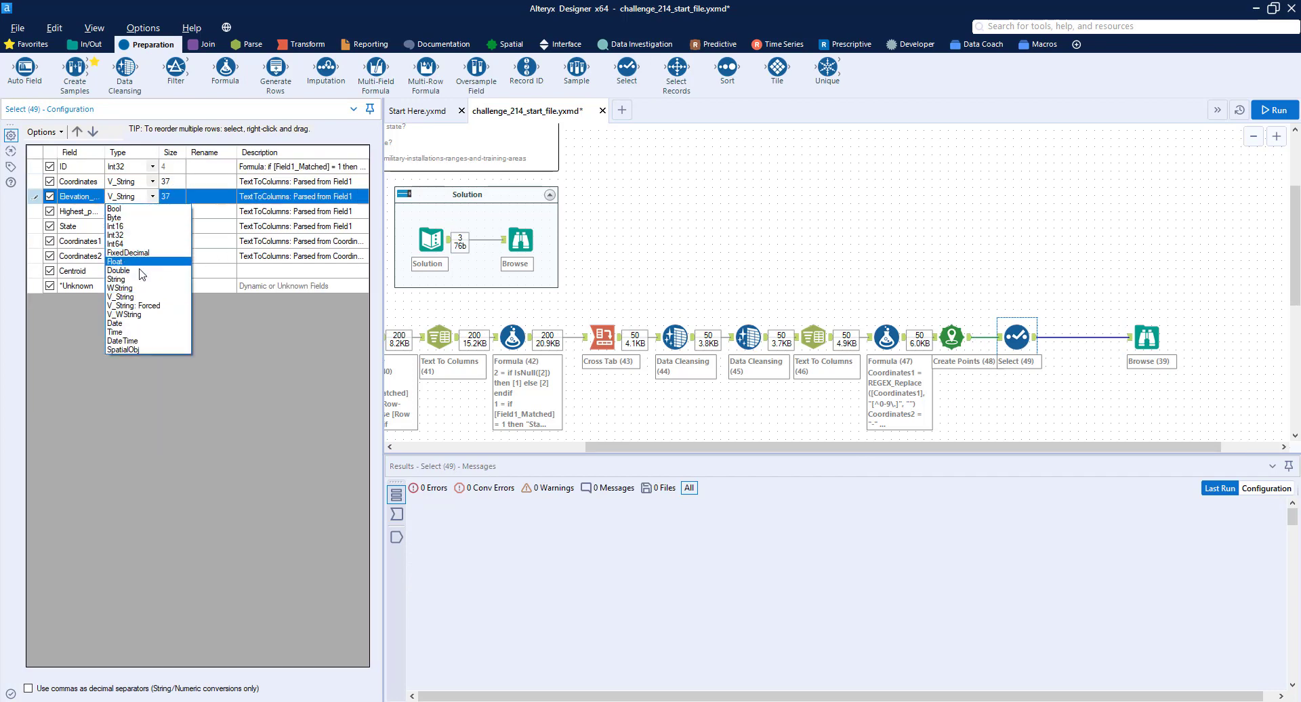
pyautogui.click(141, 271)
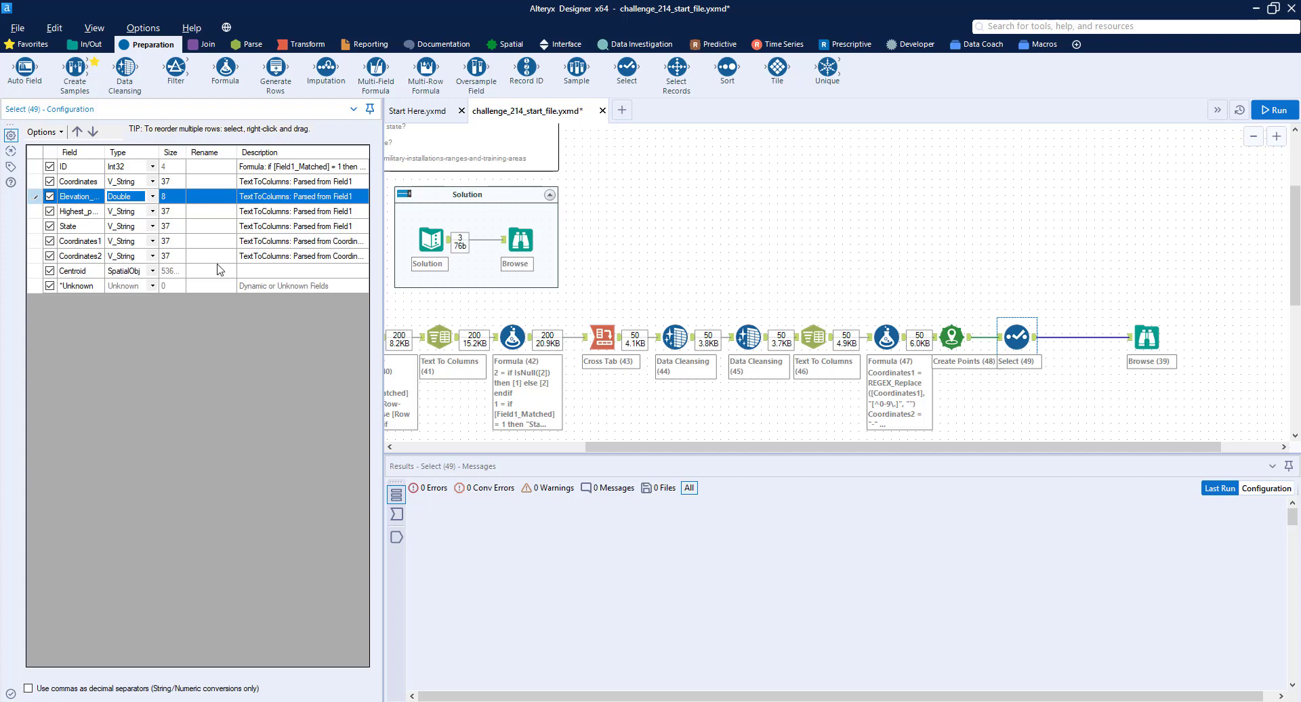
# - Insert a Sort tool after Select and sort by Elevation_above_sea_level in Descending order
pyautogui.moveTo(727, 67); pyautogui.dragTo(1075, 337)
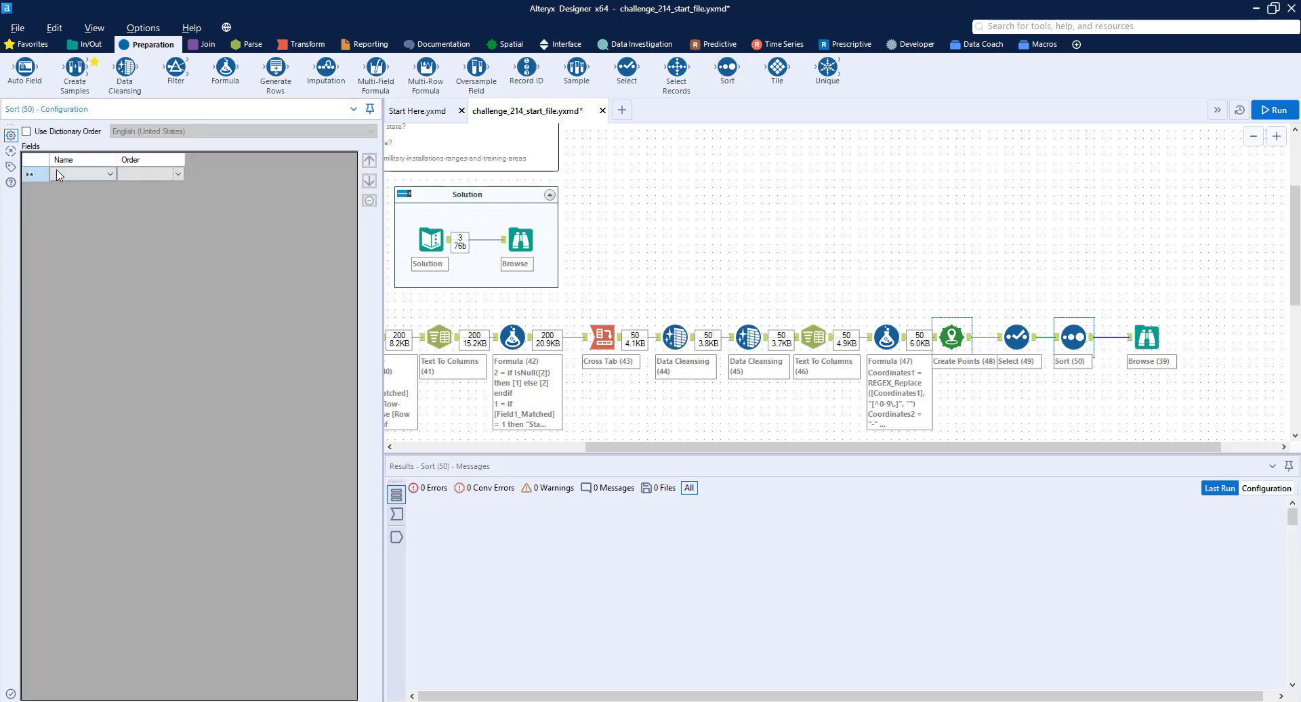
pyautogui.click(88, 174)
pyautogui.click(95, 204)
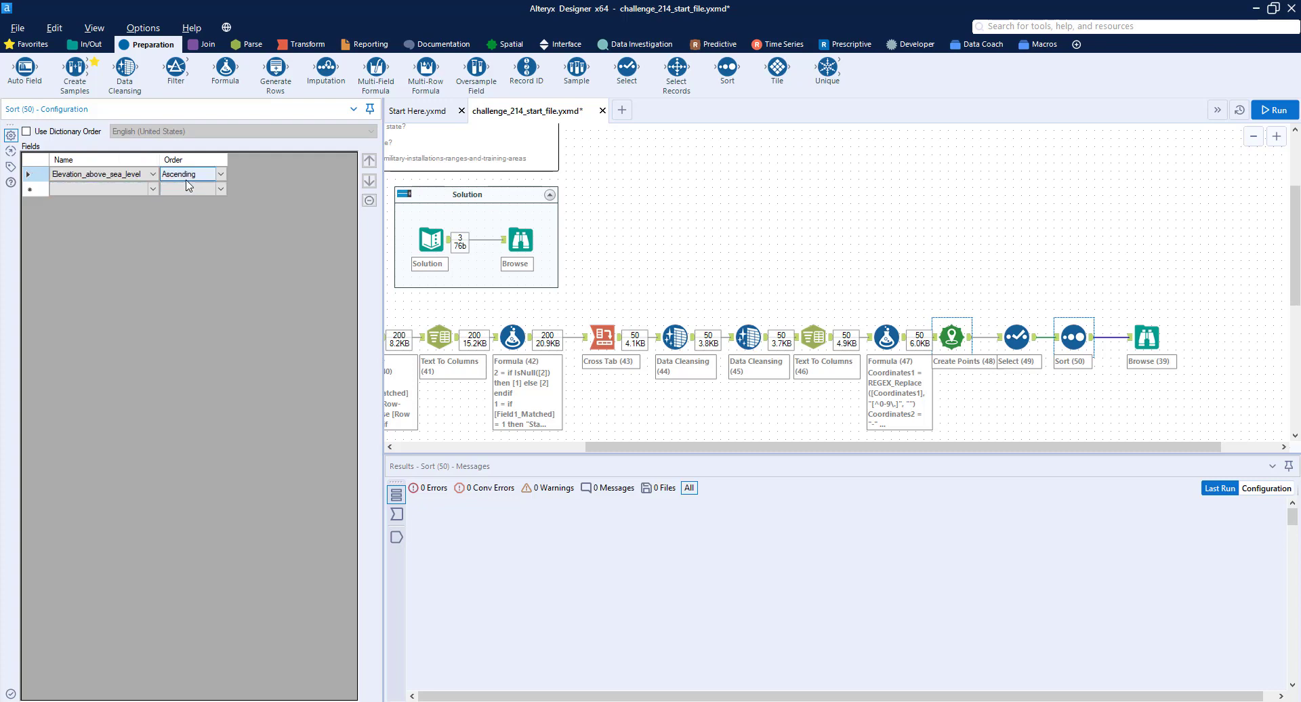
pyautogui.click(193, 175)
pyautogui.click(193, 195)
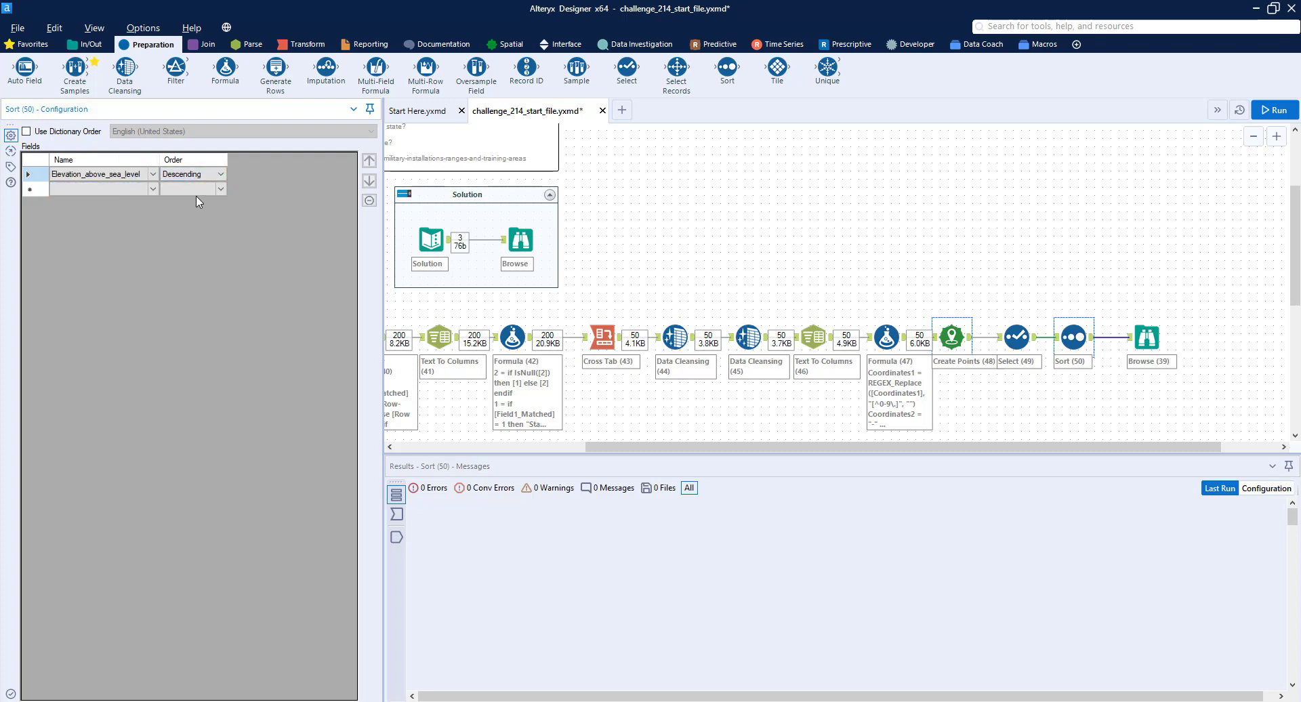
# - Insert a Select Records tool after Sort with range 14, run the workflow, and compare its Browse results with the Solution
pyautogui.moveTo(676, 67); pyautogui.dragTo(1118, 337)
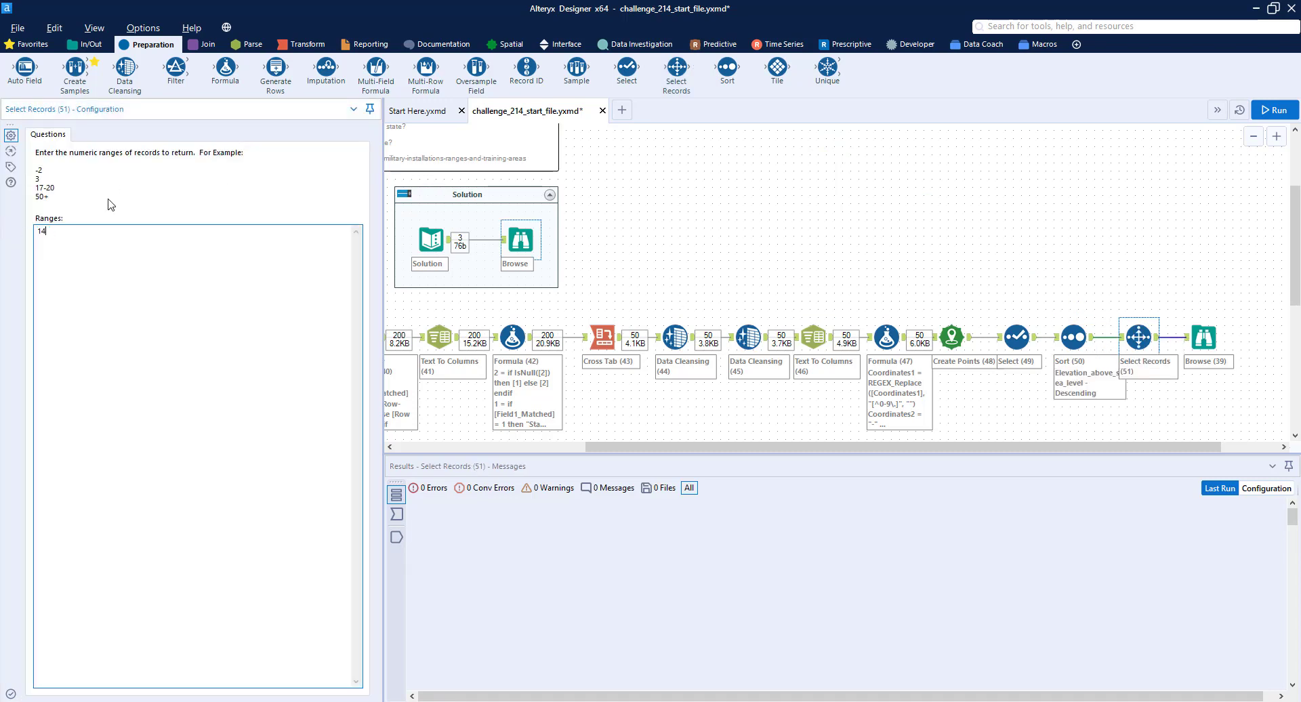
pyautogui.click(1273, 110)
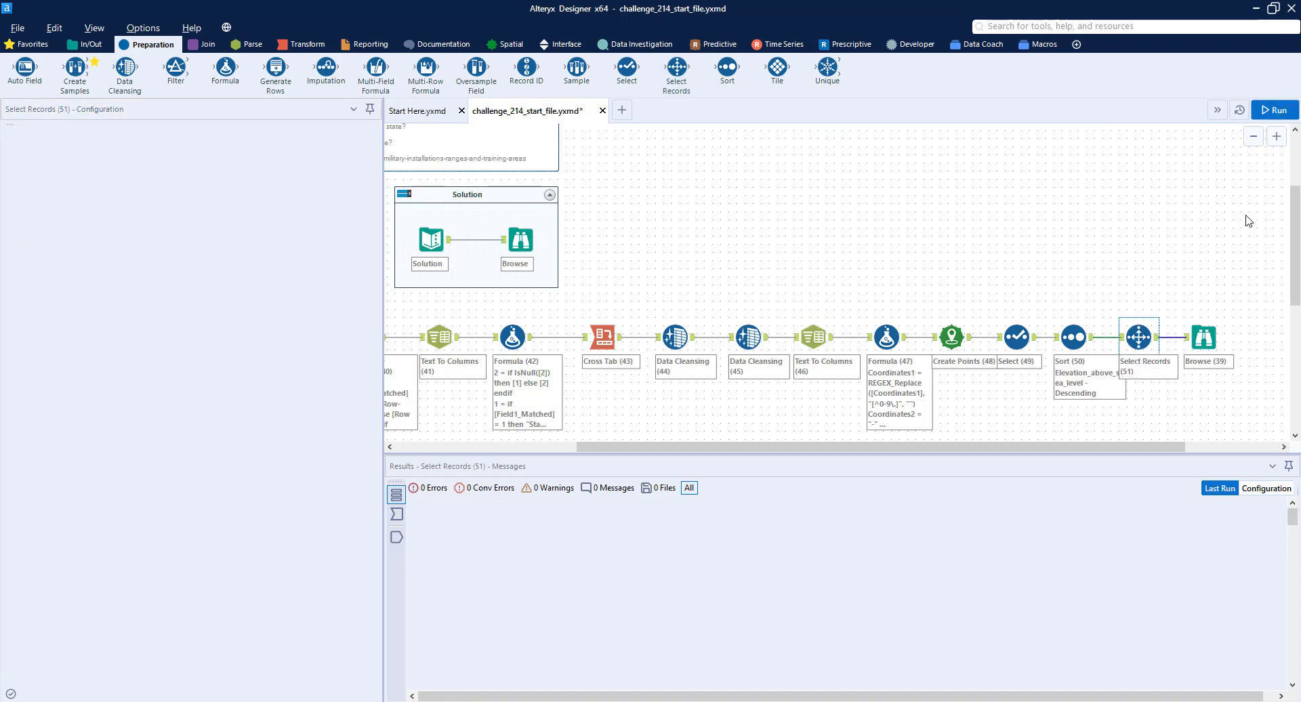
pyautogui.click(1203, 336)
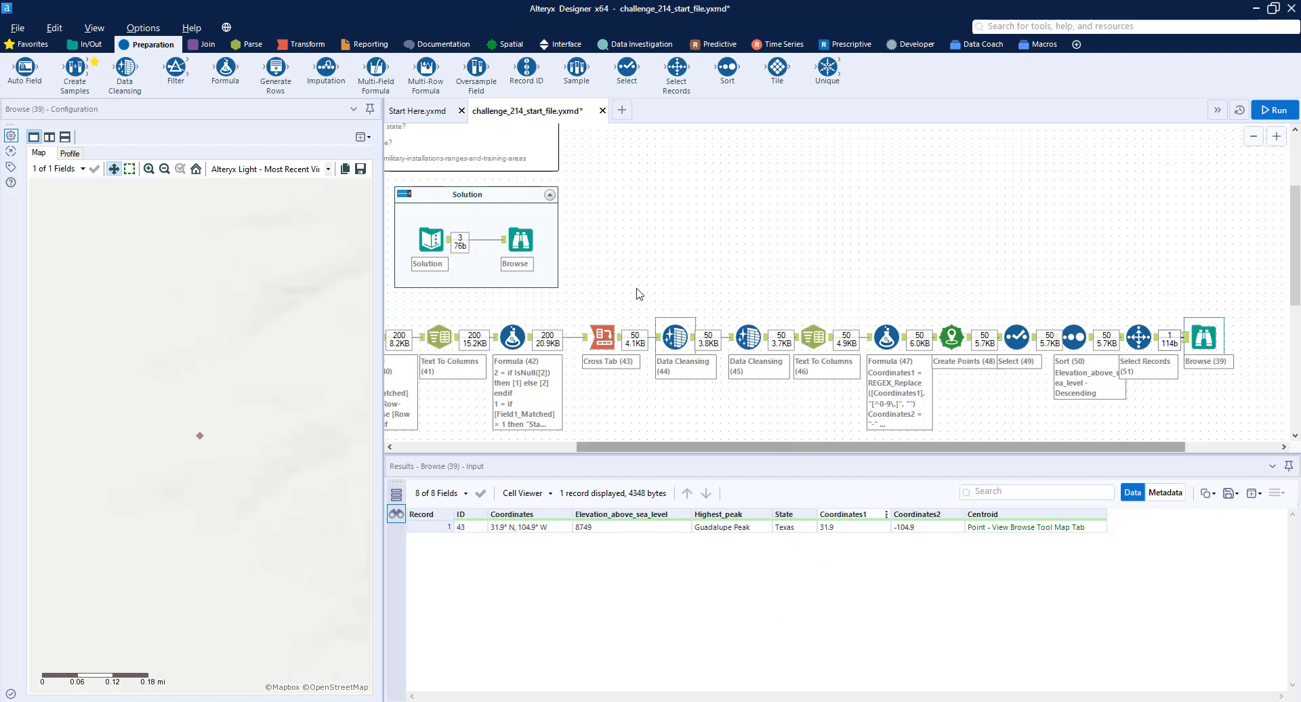
pyautogui.click(519, 240)
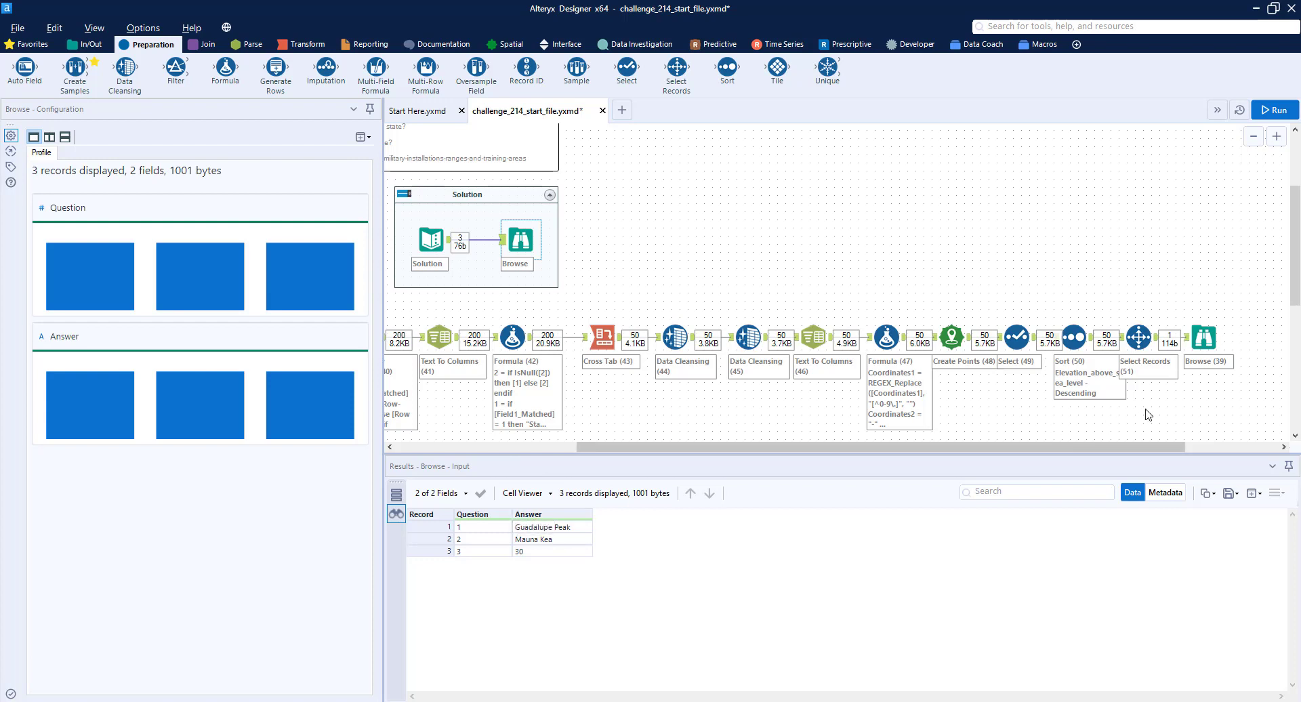
pyautogui.click(1203, 337)
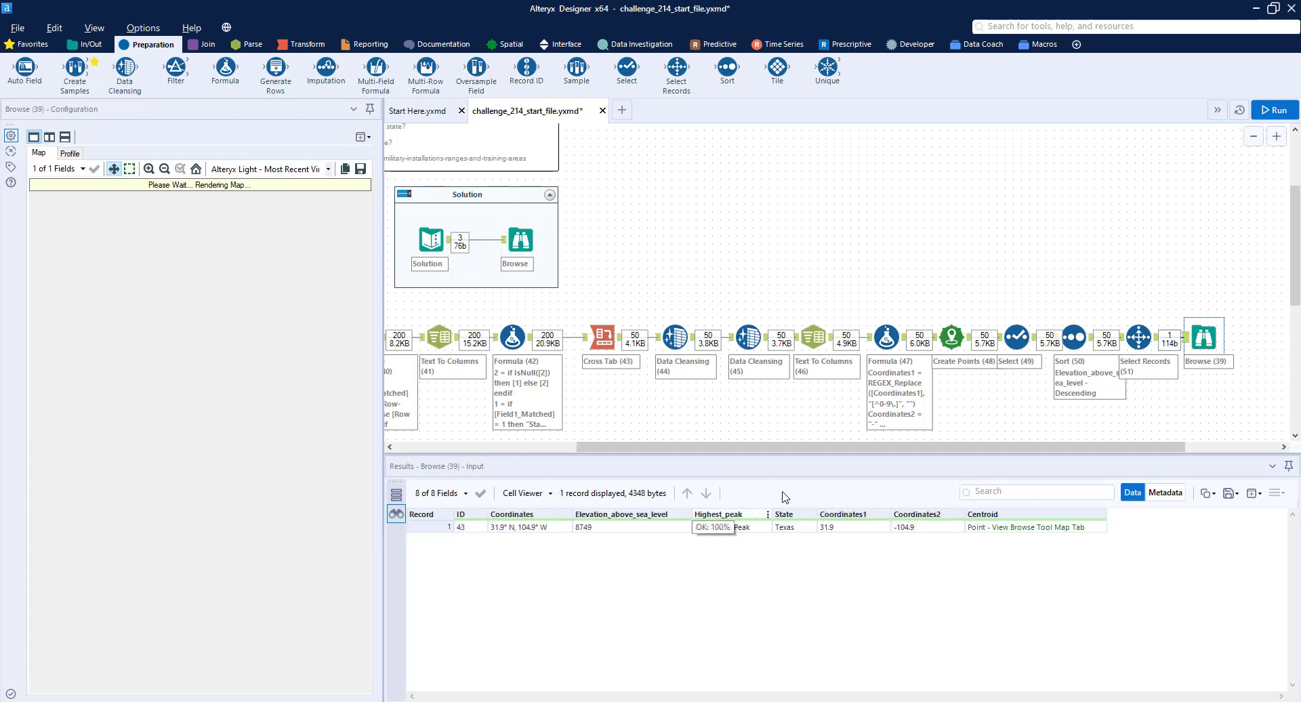
# - Move MIRTA Sites out of the Starting Data container to below the peaks workflow, deleting the Terms and Conditions container
pyautogui.scroll(-4, 830, 429)
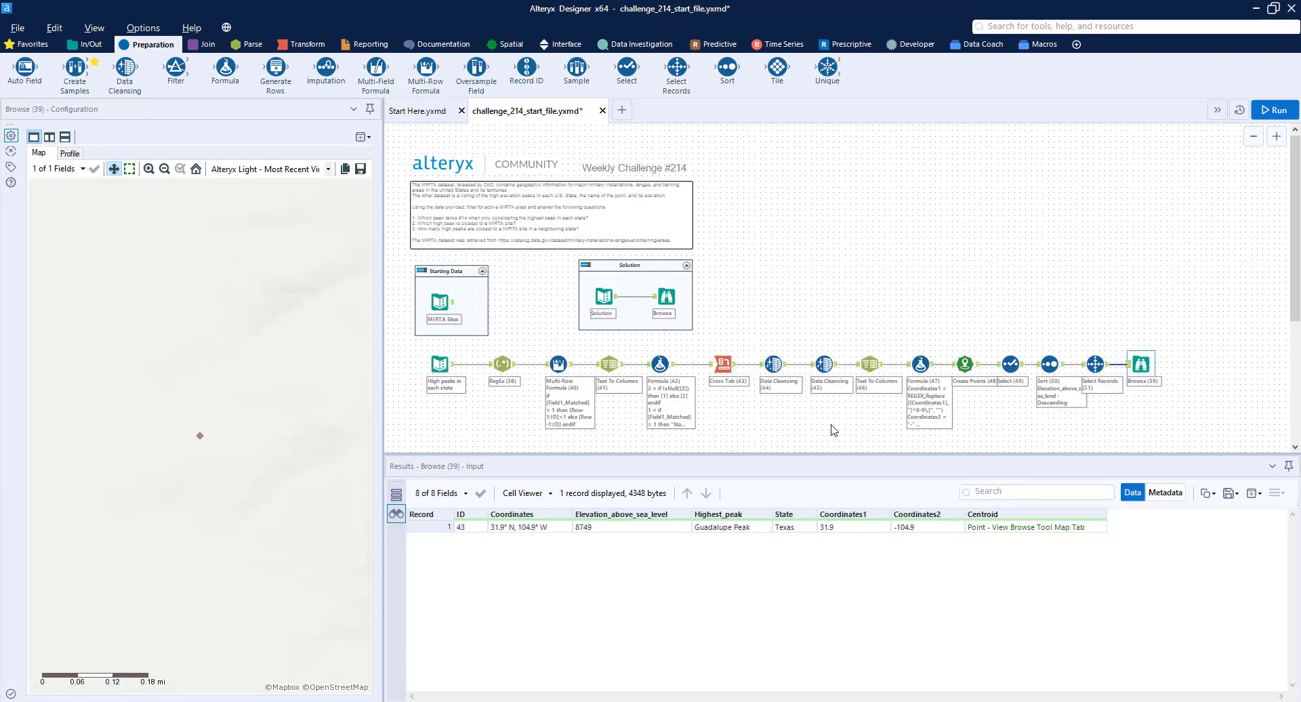
pyautogui.scroll(-1, 823, 384)
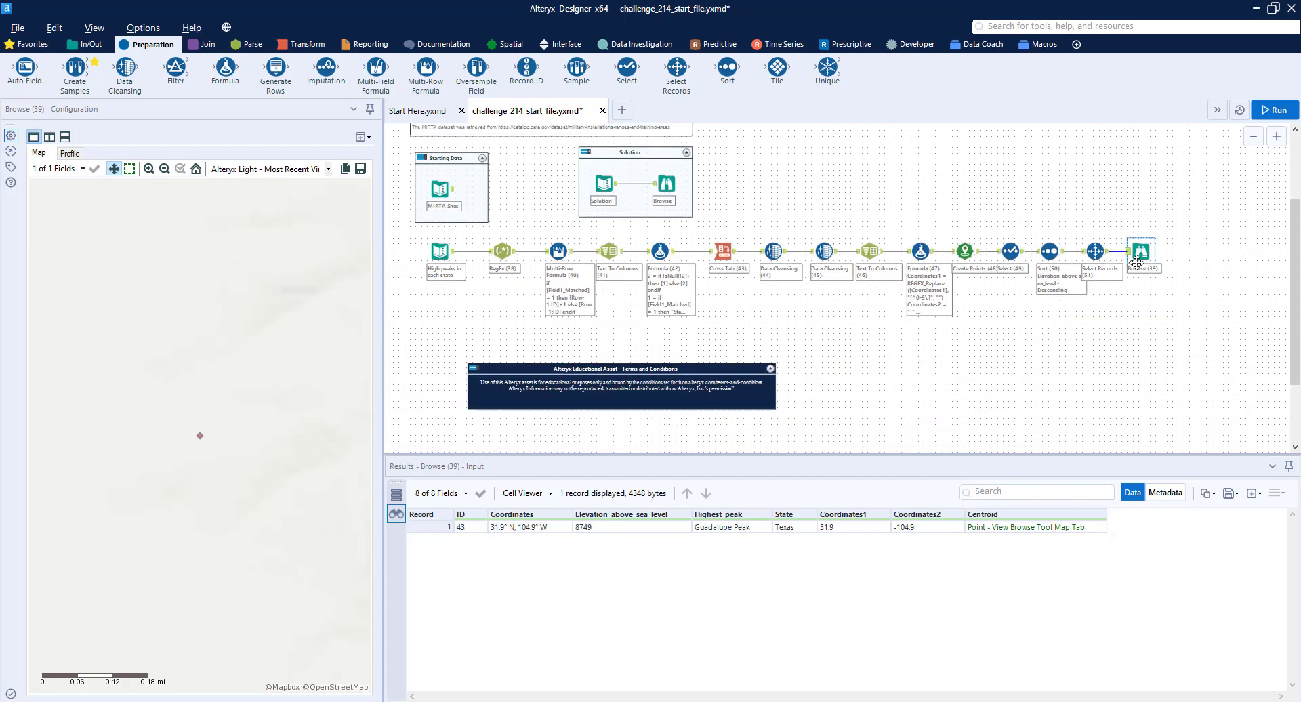
pyautogui.moveTo(442, 200); pyautogui.dragTo(775, 334)
pyautogui.click(748, 370)
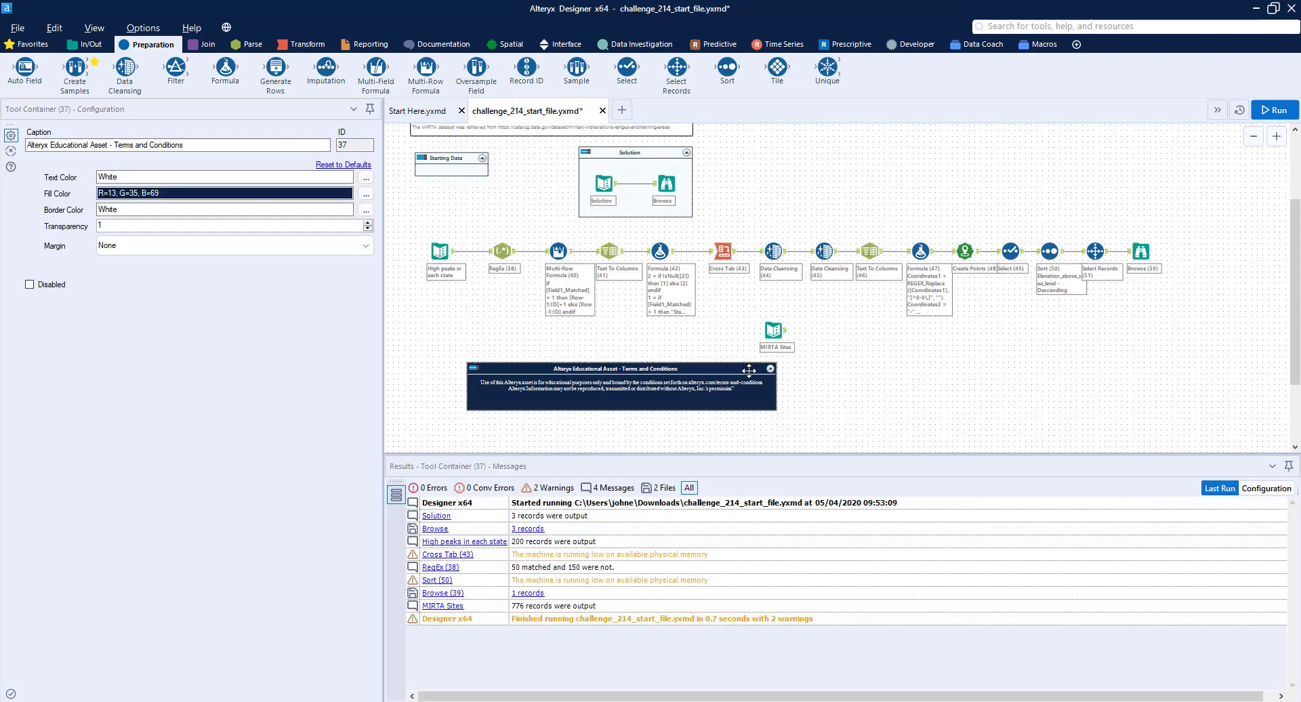
pyautogui.press('Delete')
pyautogui.moveTo(773, 330); pyautogui.dragTo(589, 371)
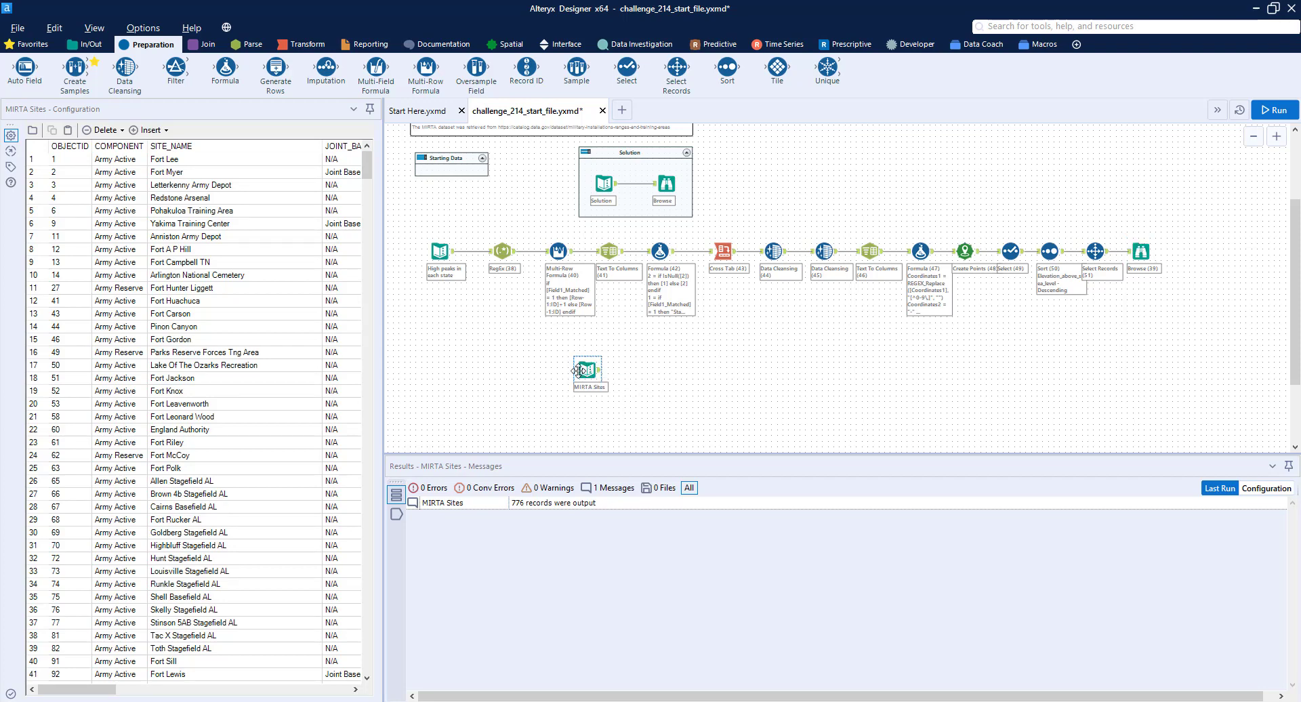
pyautogui.moveTo(578, 371); pyautogui.dragTo(506, 367)
# - Review the challenge questions, then attach a Filter to MIRTA Sites that keeps records where OPER_STAT Equals Active
pyautogui.scroll(3, 497, 302)
pyautogui.scroll(2, 477, 249)
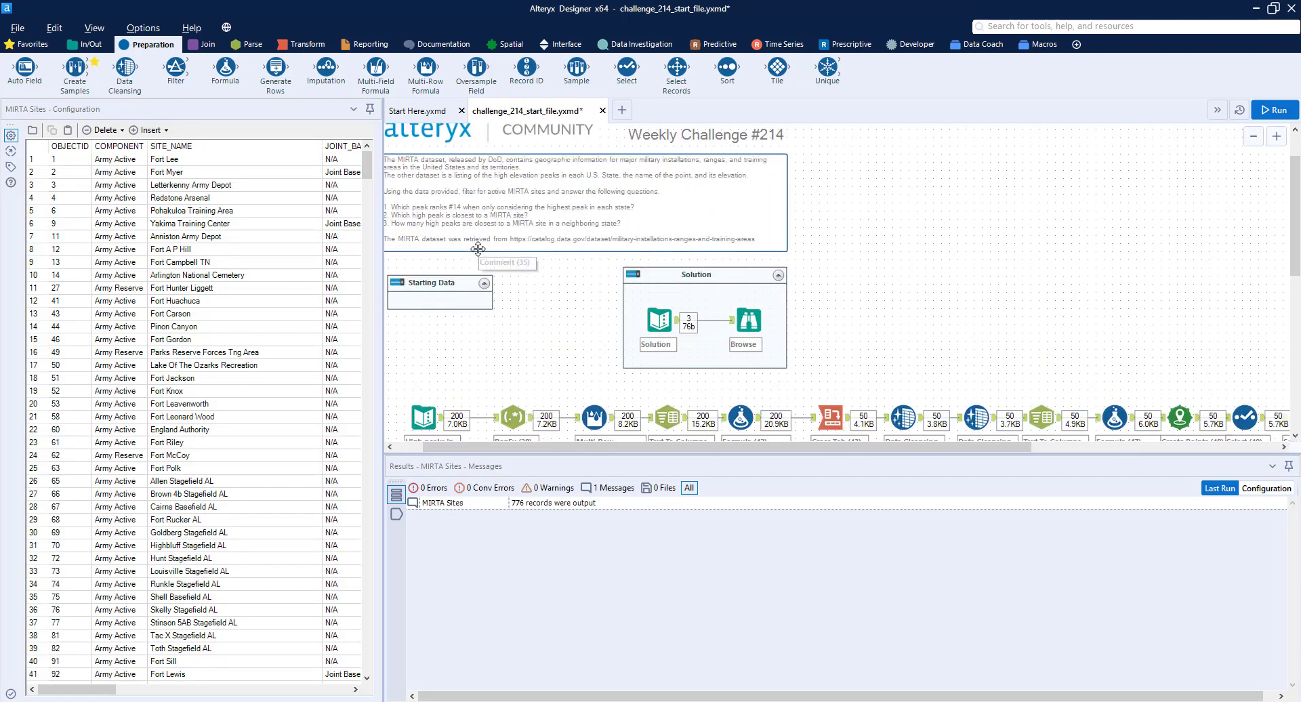
pyautogui.scroll(2, 478, 248)
pyautogui.scroll(1, 535, 292)
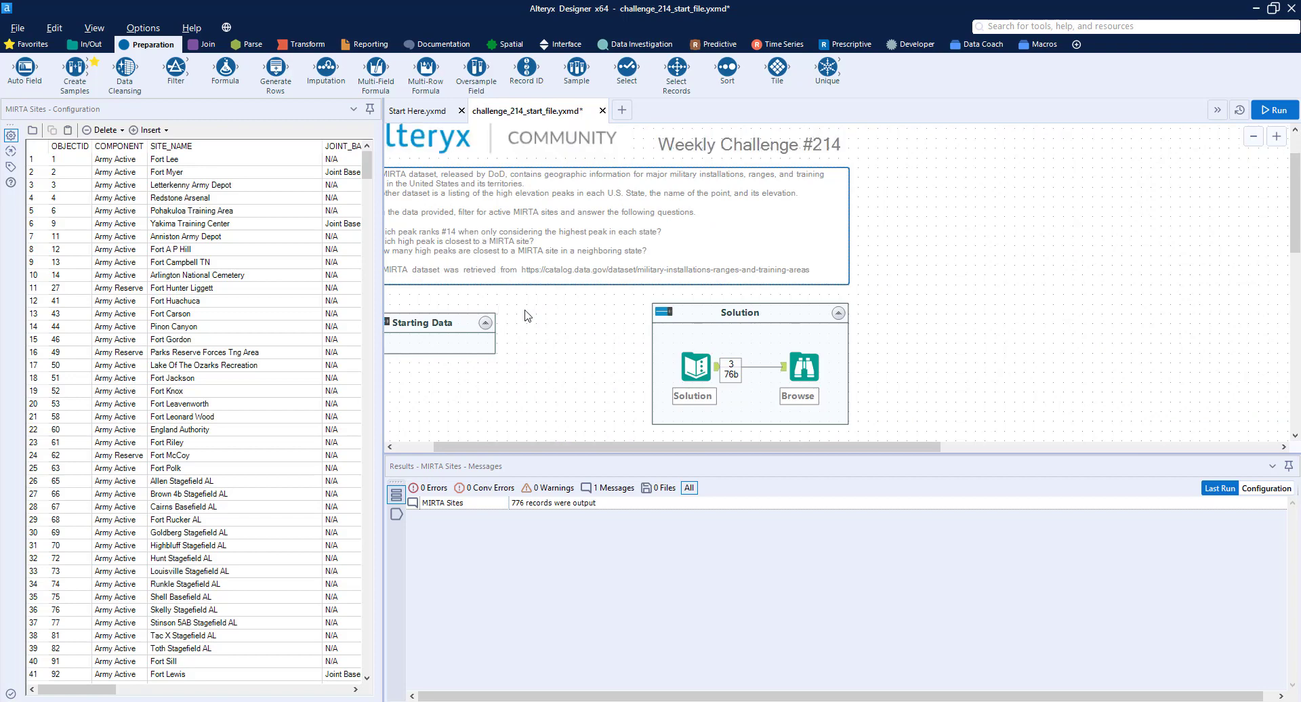
pyautogui.click(668, 338)
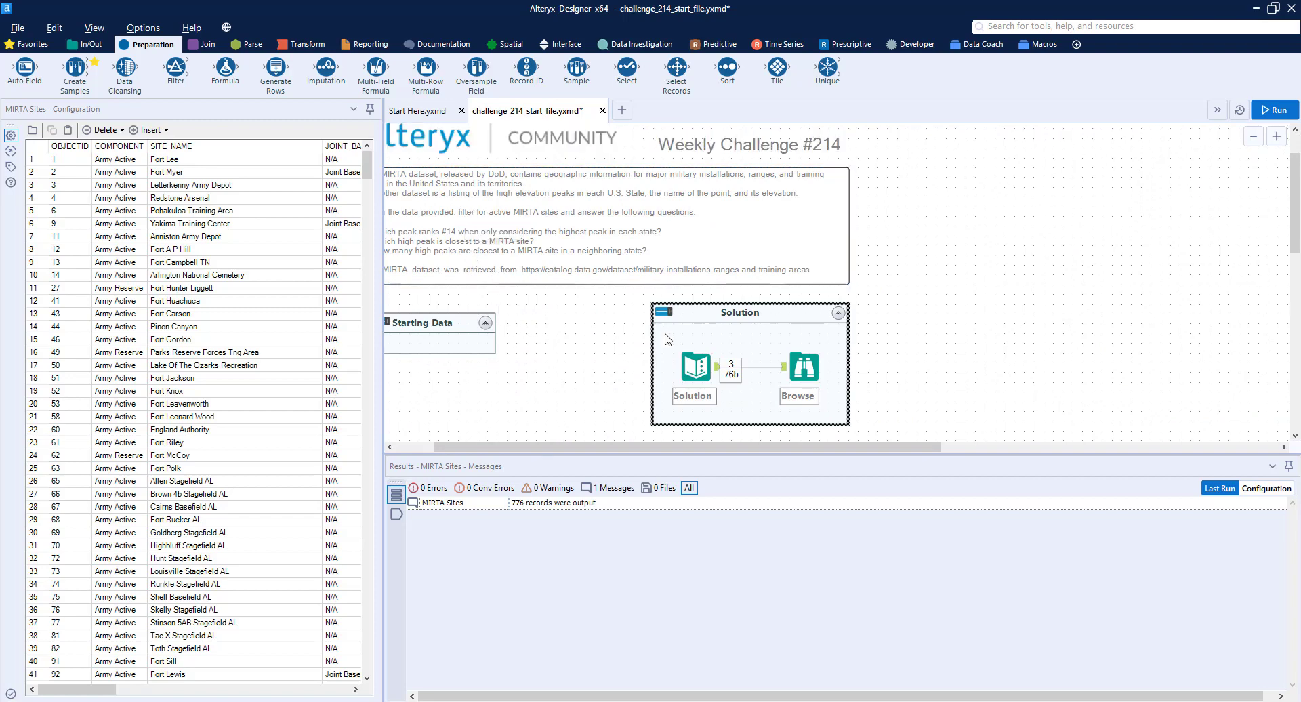
pyautogui.scroll(-5, 667, 339)
pyautogui.moveTo(176, 67); pyautogui.dragTo(617, 245)
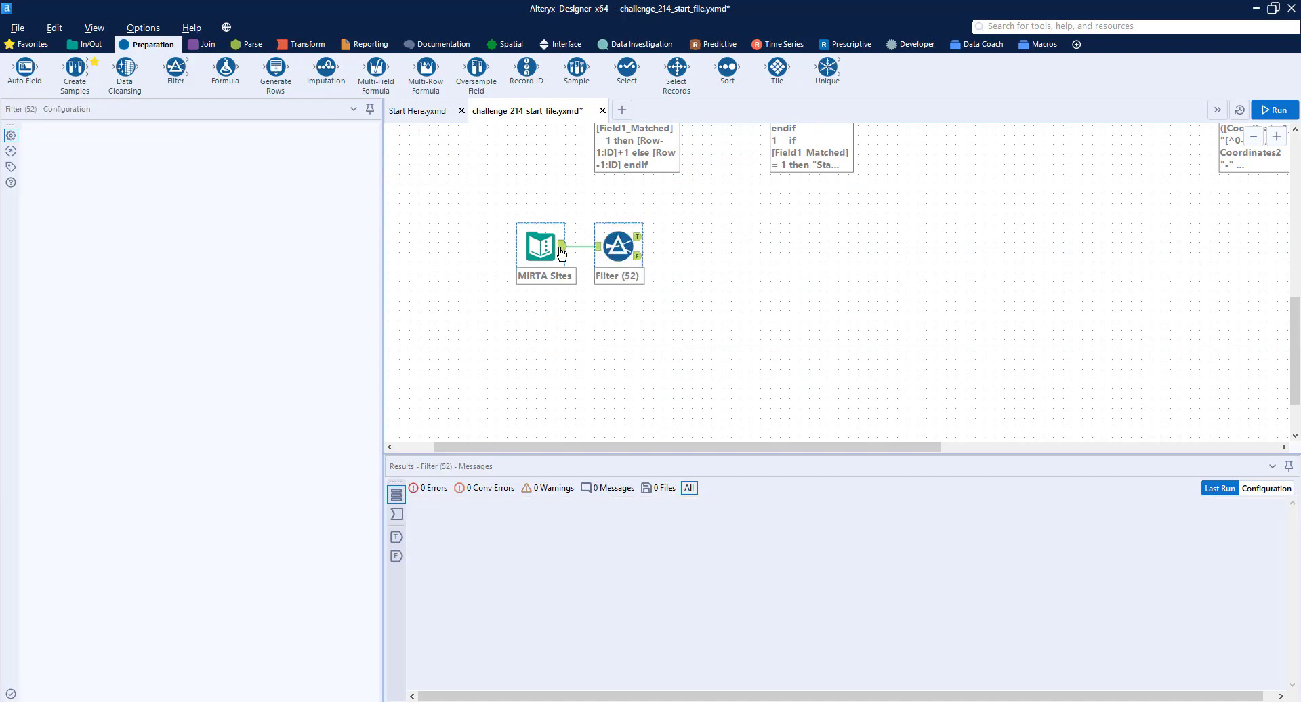
pyautogui.click(562, 248)
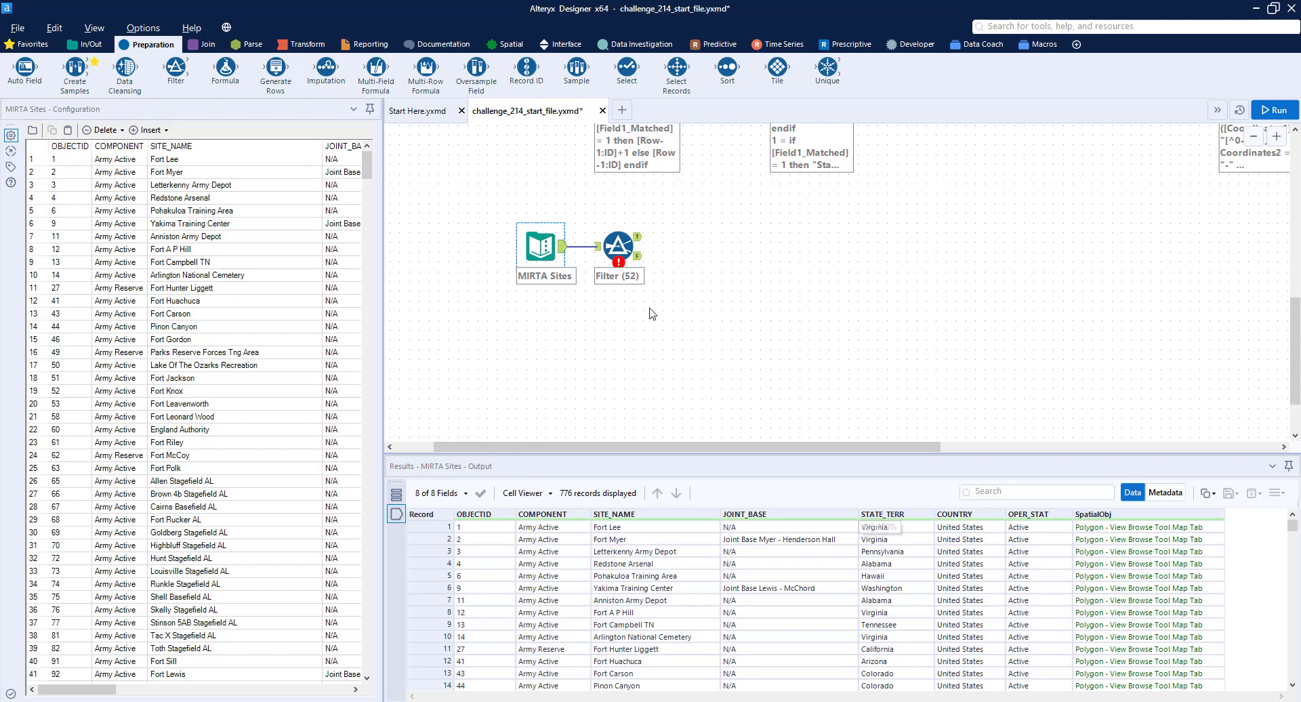
pyautogui.click(618, 246)
pyautogui.click(95, 185)
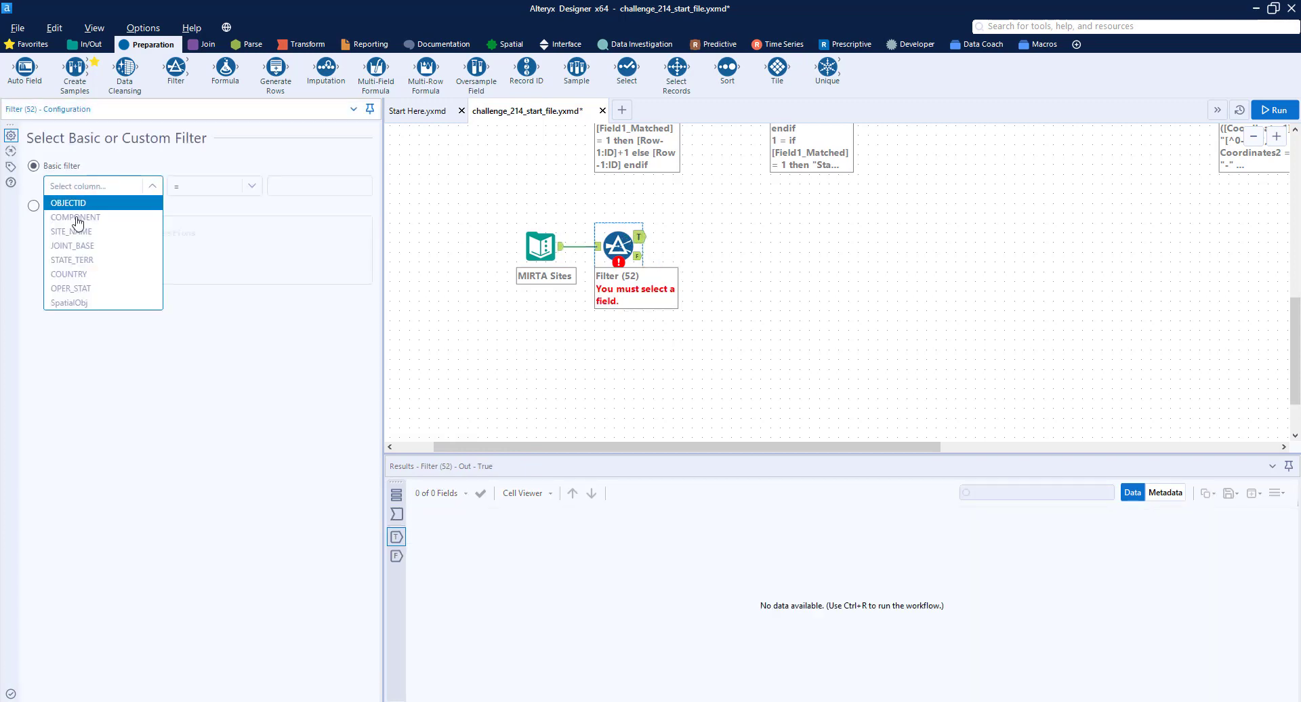
pyautogui.click(71, 288)
pyautogui.click(317, 193)
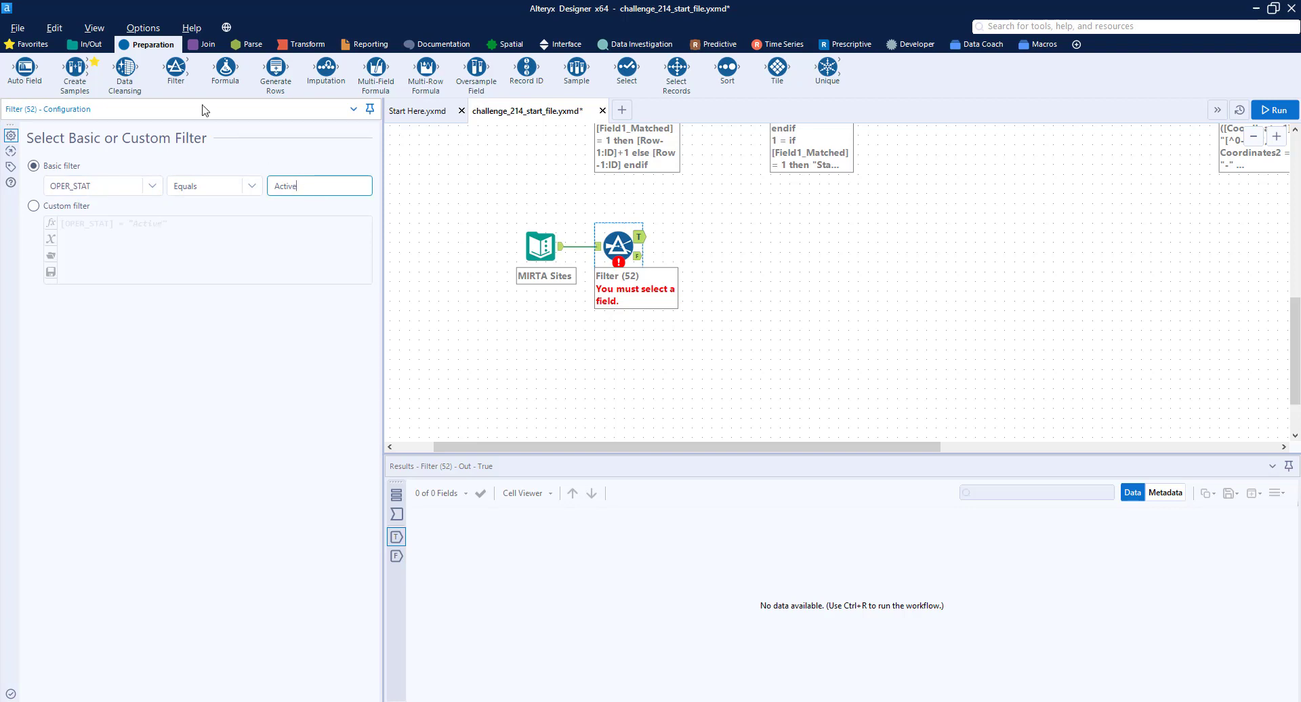
# - Add a Browse to the Filter's True output, run the workflow, and examine the active MIRTA sites
pyautogui.click(86, 44)
pyautogui.moveTo(25, 68); pyautogui.dragTo(814, 248)
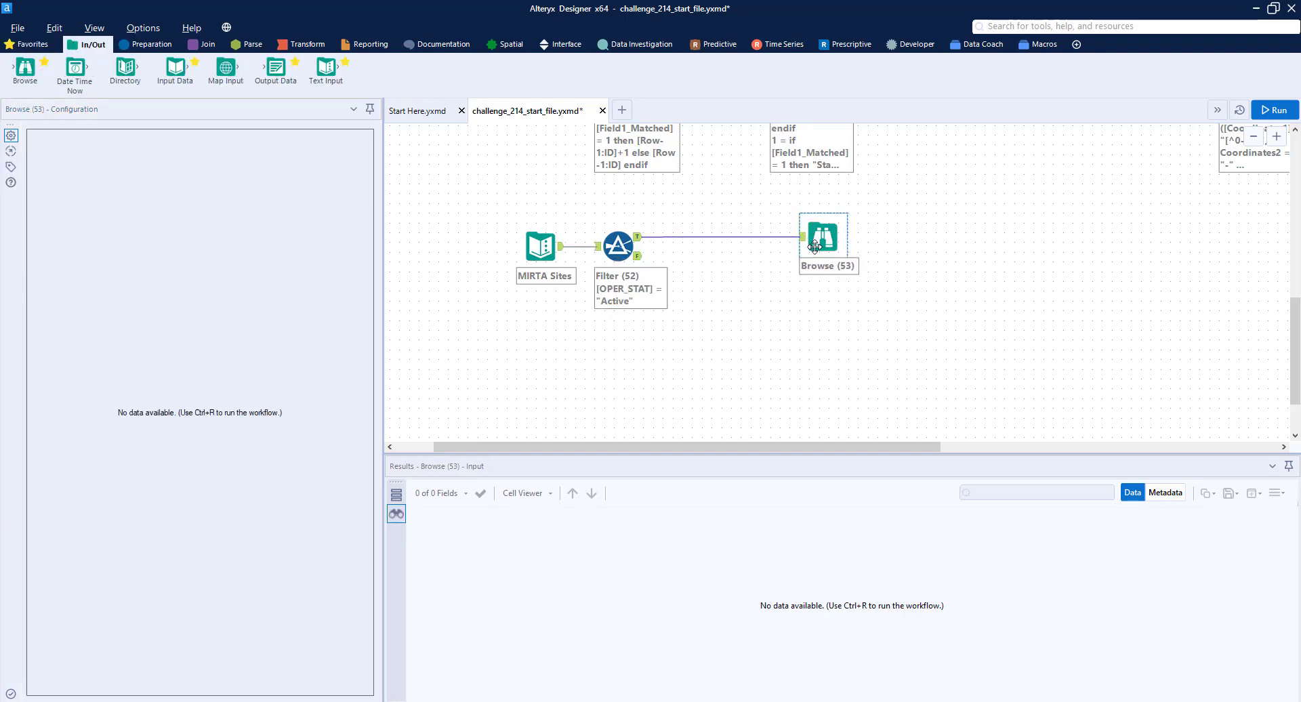
pyautogui.click(900, 260)
pyautogui.hotkey('ctrl', 'r')
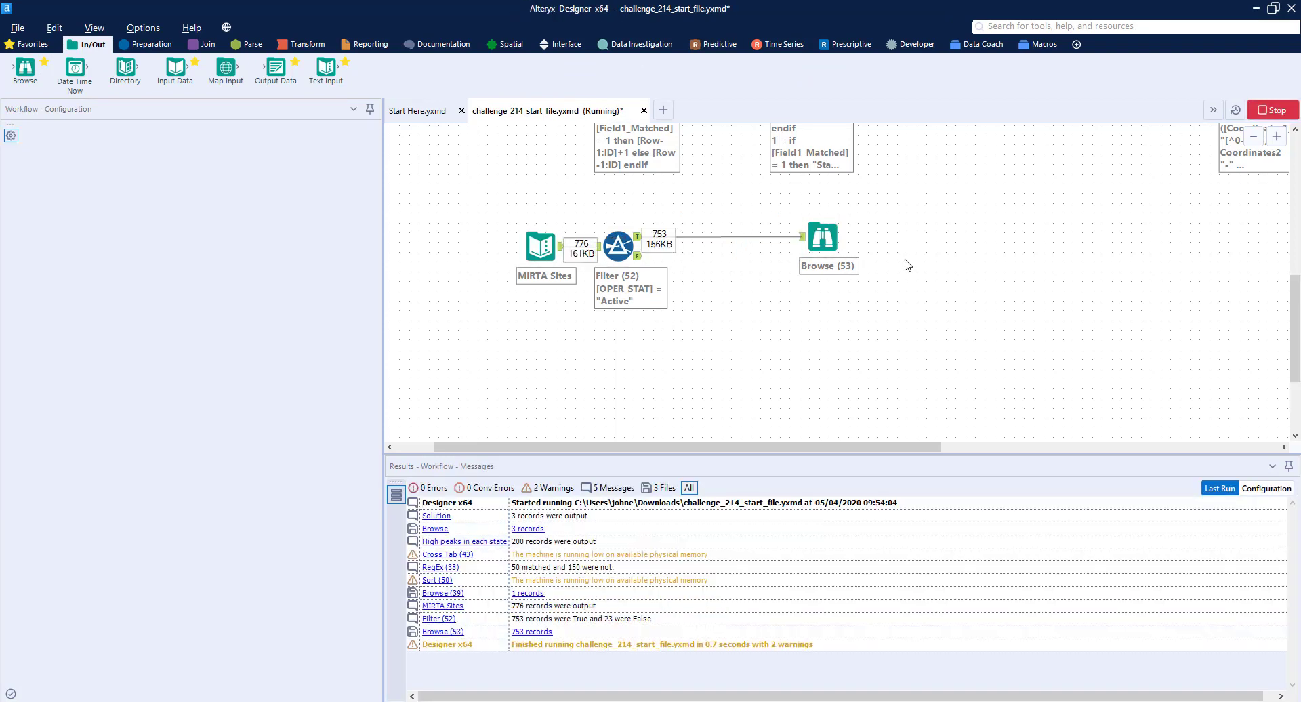
pyautogui.scroll(-2, 922, 277)
pyautogui.click(806, 348)
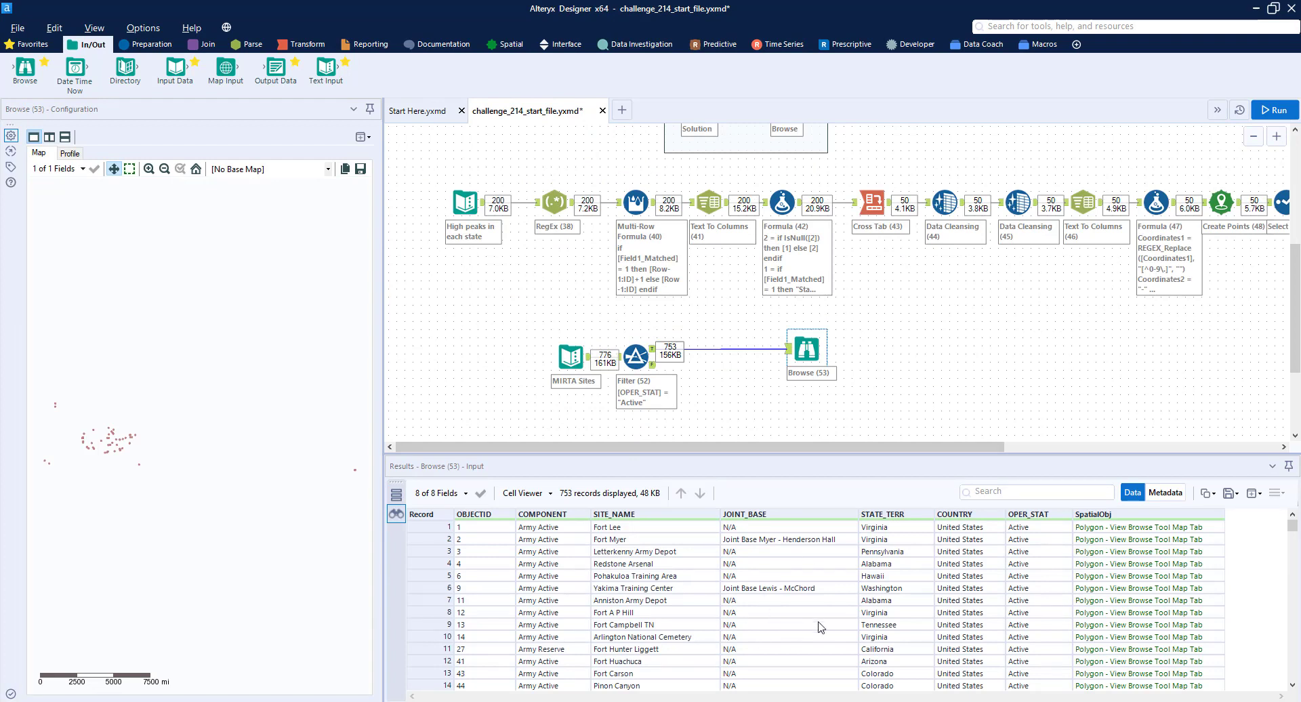
pyautogui.click(211, 479)
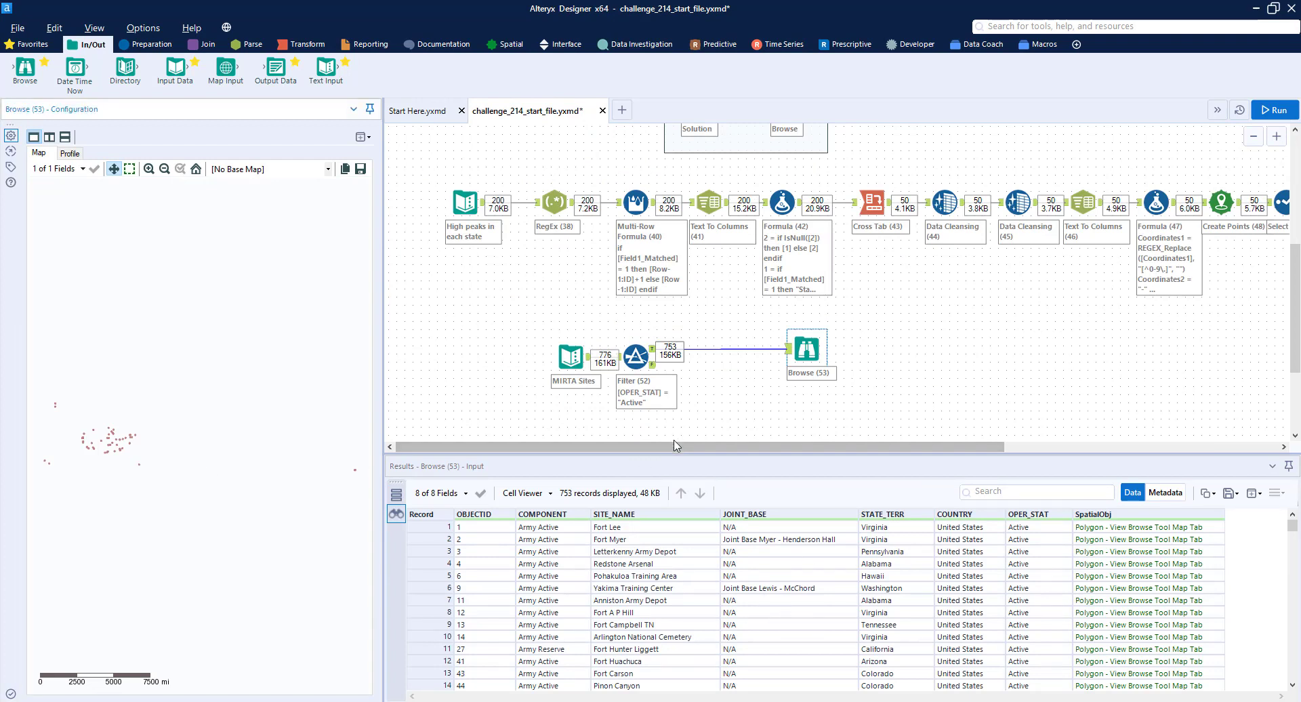
# - Move the MIRTA Sites, Filter and Browse group farther below the peaks workflow and widen the gap between Filter and Browse
pyautogui.click(511, 45)
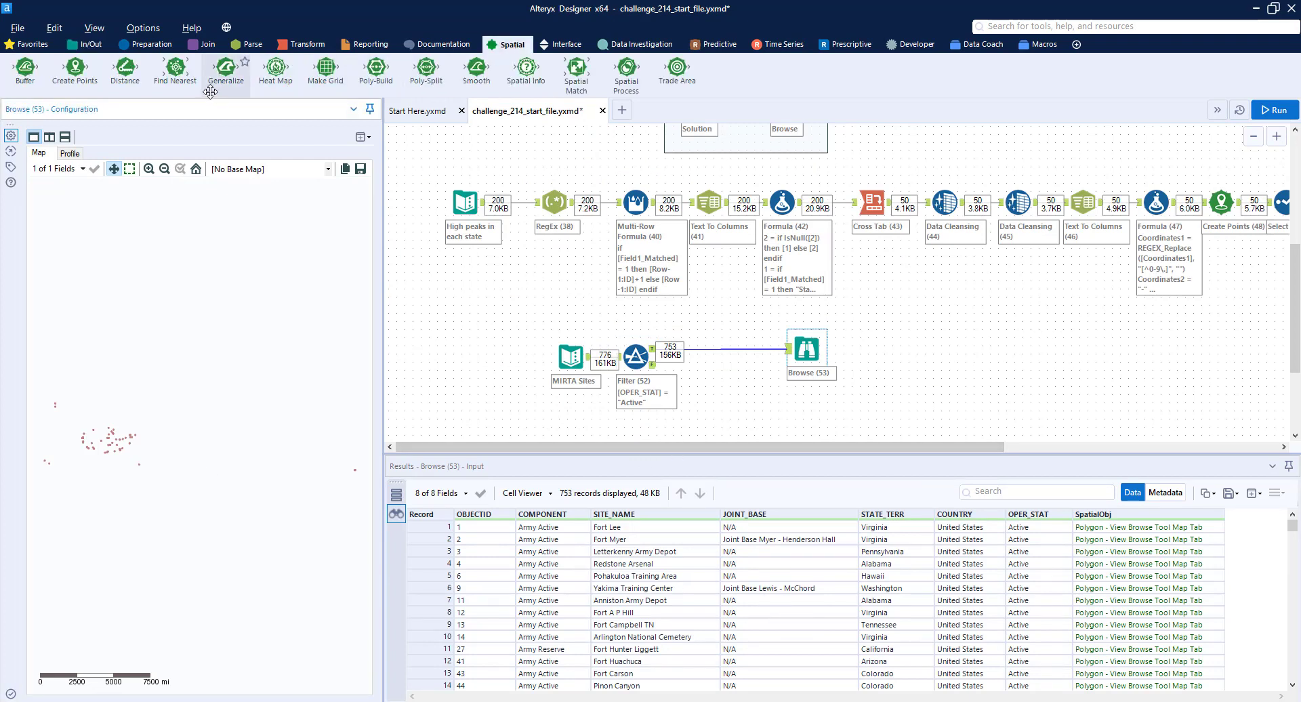
pyautogui.scroll(5, 1019, 266)
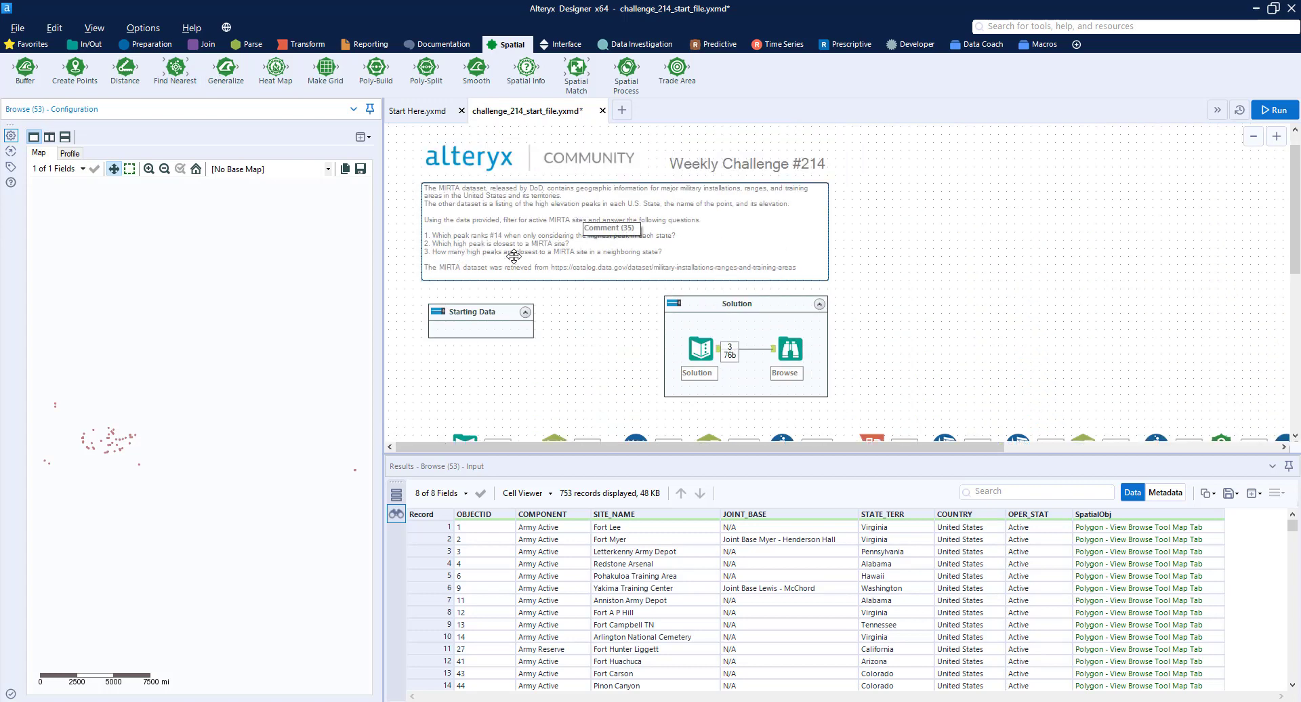
pyautogui.moveTo(755, 447); pyautogui.dragTo(860, 447)
pyautogui.scroll(-2, 937, 394)
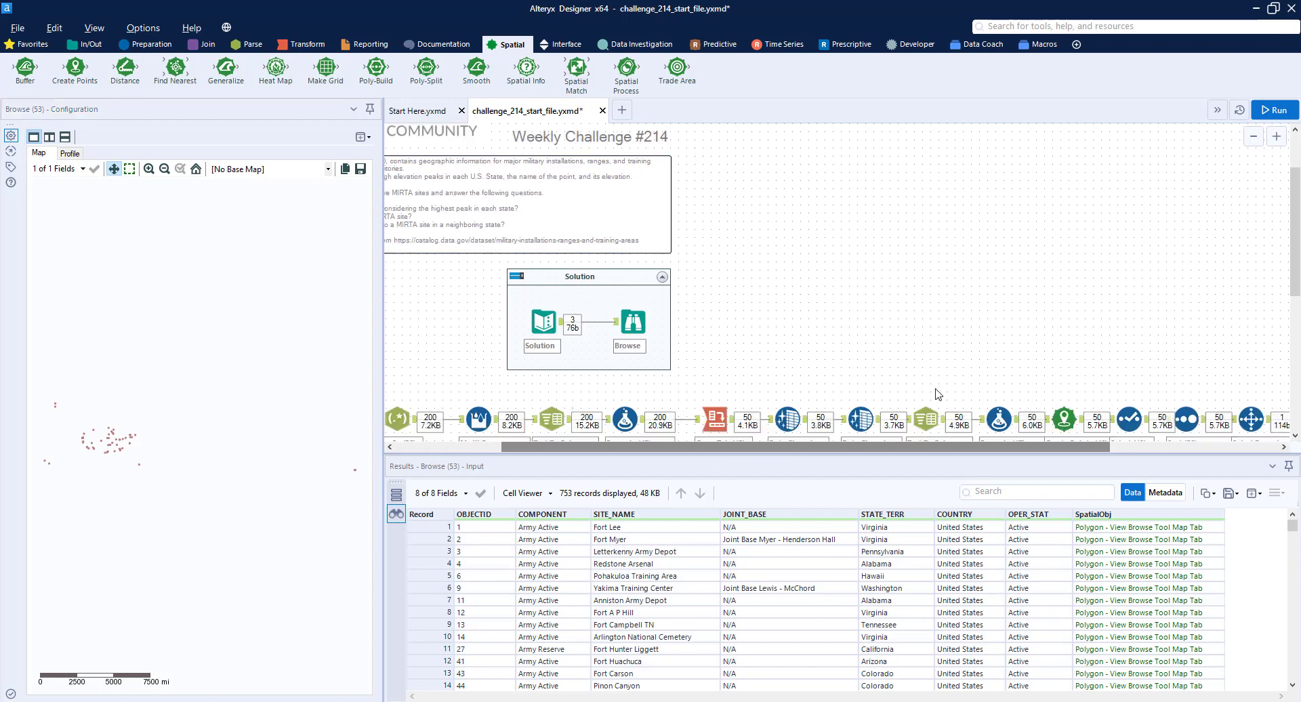
pyautogui.scroll(-2, 937, 394)
pyautogui.scroll(-3, 596, 432)
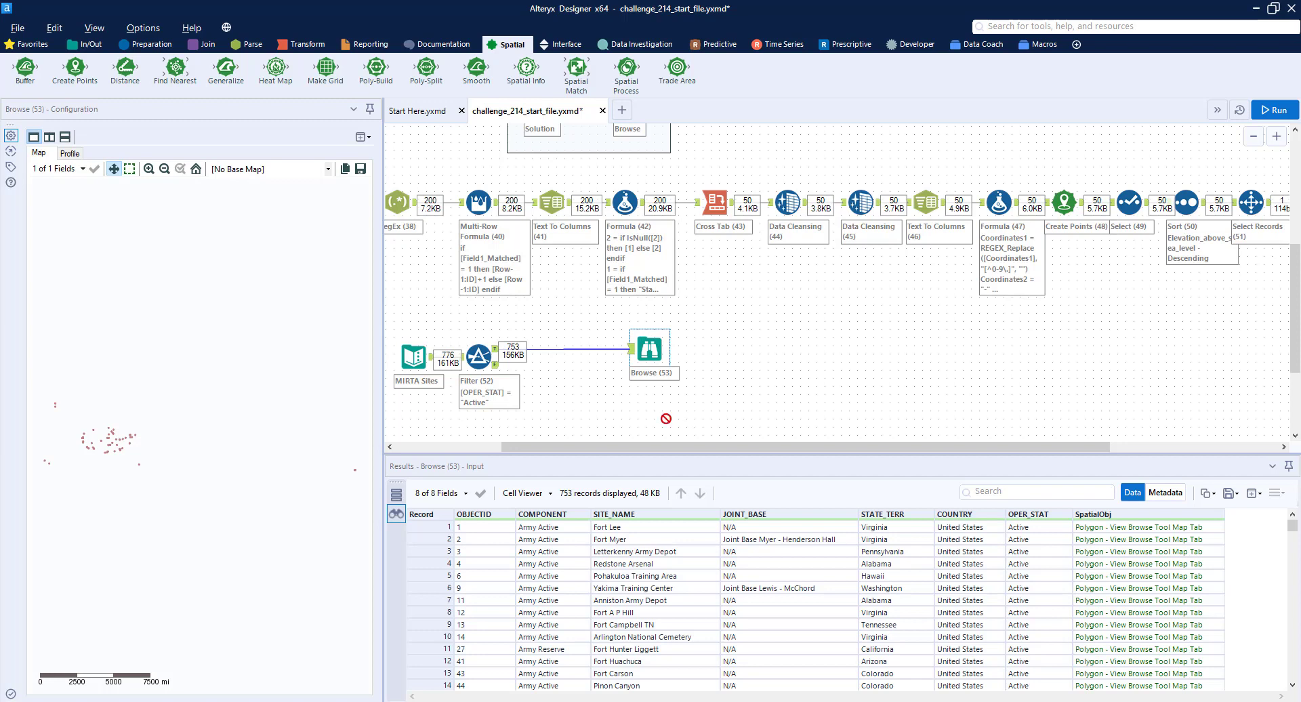
pyautogui.moveTo(666, 418); pyautogui.dragTo(754, 388)
pyautogui.moveTo(763, 447); pyautogui.dragTo(903, 447)
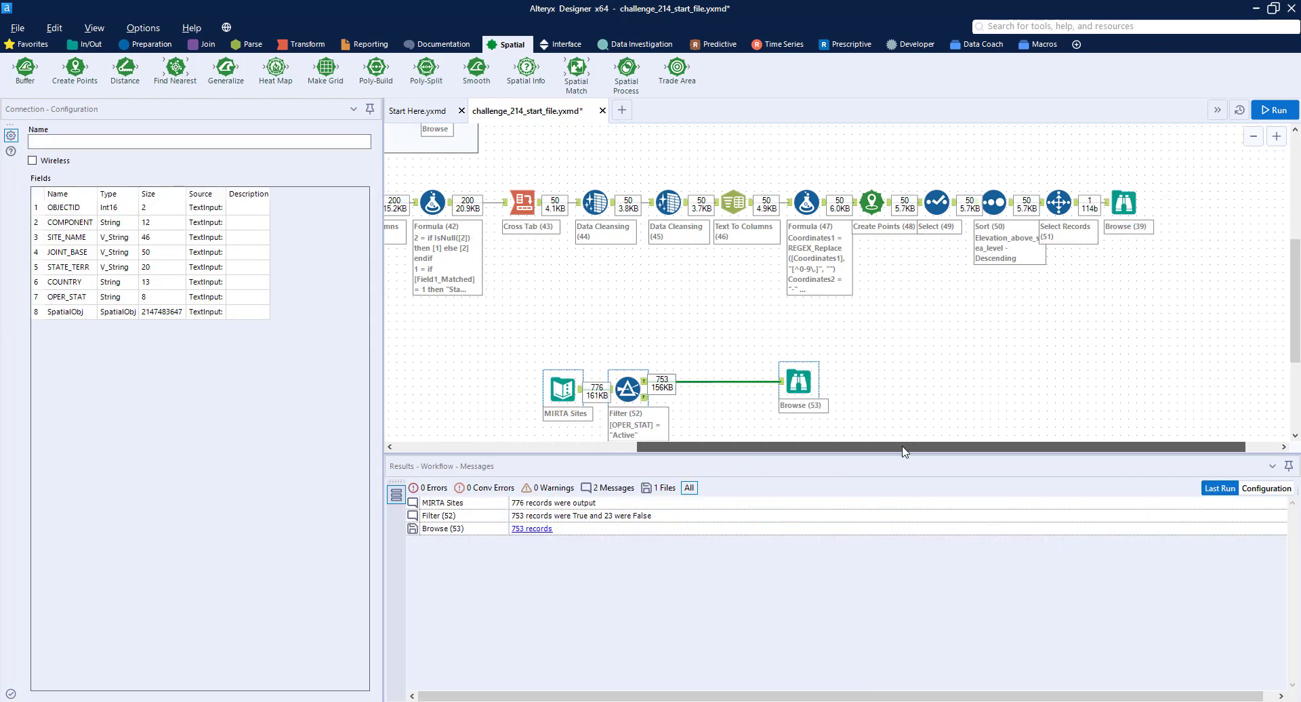
pyautogui.scroll(-1, 908, 378)
pyautogui.click(822, 372)
pyautogui.click(797, 326)
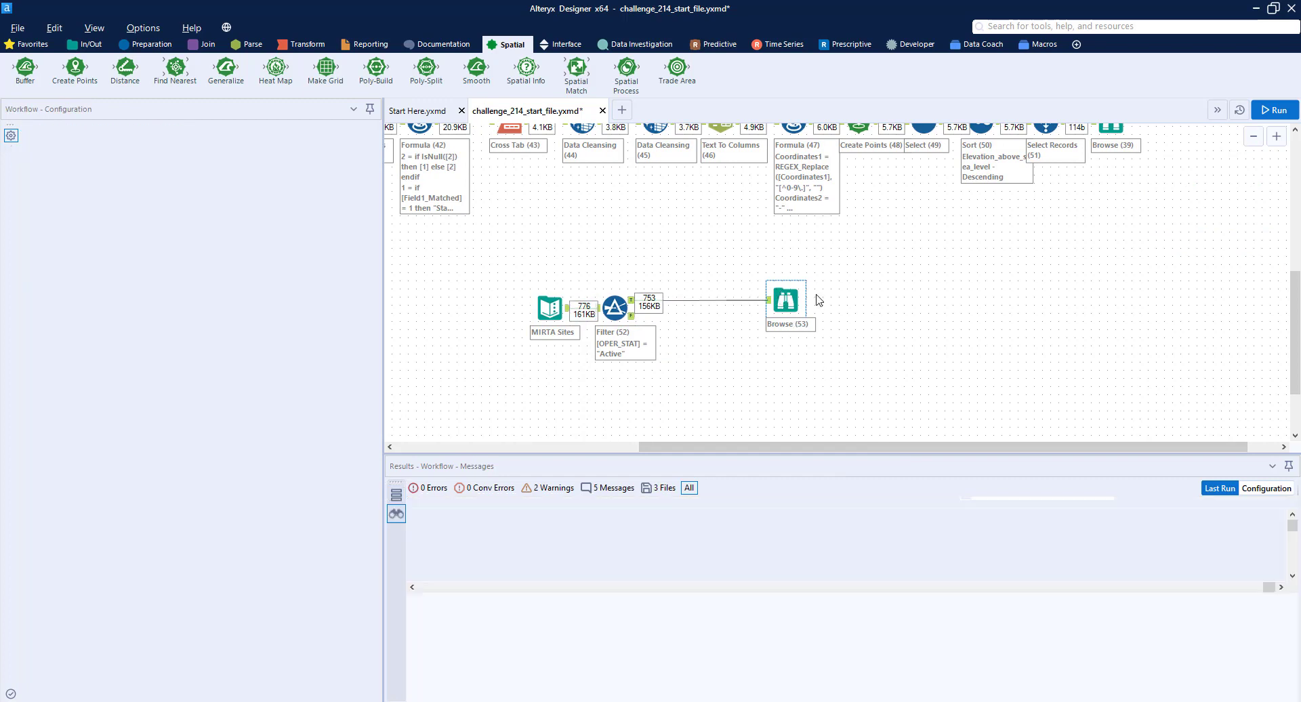
pyautogui.moveTo(806, 299); pyautogui.dragTo(1057, 298)
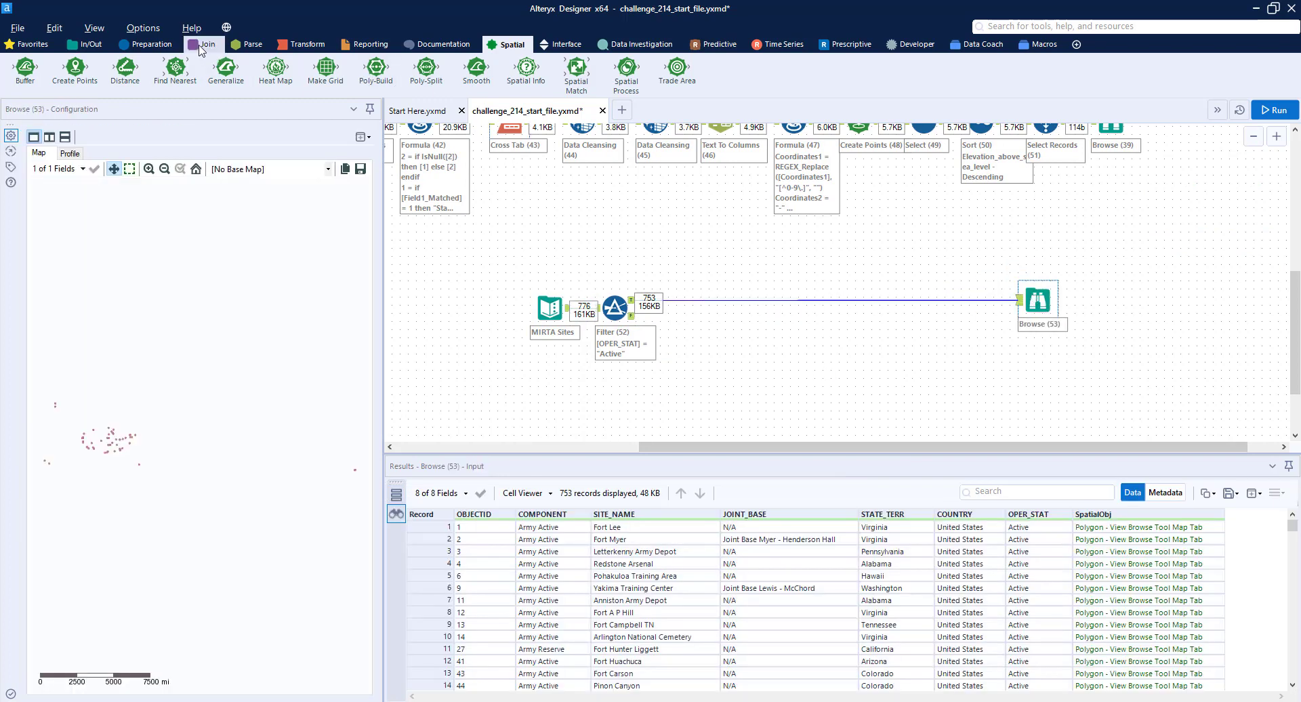
# - Insert an Append Fields tool between Filter and Browse, shift the peaks Browse away, and connect Select Records to the Source input
pyautogui.click(204, 44)
pyautogui.moveTo(26, 68); pyautogui.dragTo(792, 292)
pyautogui.scroll(1, 1120, 192)
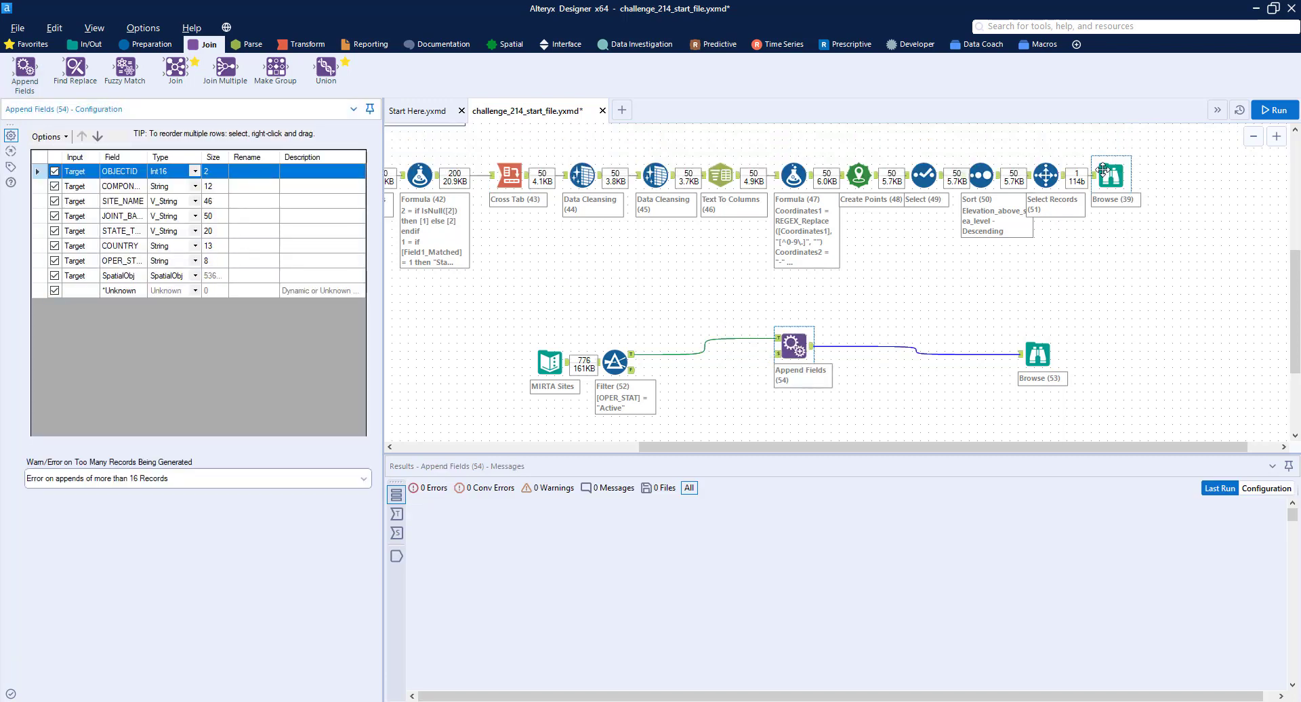
pyautogui.moveTo(1098, 182); pyautogui.dragTo(875, 325)
pyautogui.moveTo(790, 357); pyautogui.dragTo(1206, 192)
pyautogui.moveTo(1064, 176); pyautogui.dragTo(829, 351)
pyautogui.click(871, 328)
# - Set Append Fields to Allow All Appends and run the workflow
pyautogui.click(75, 479)
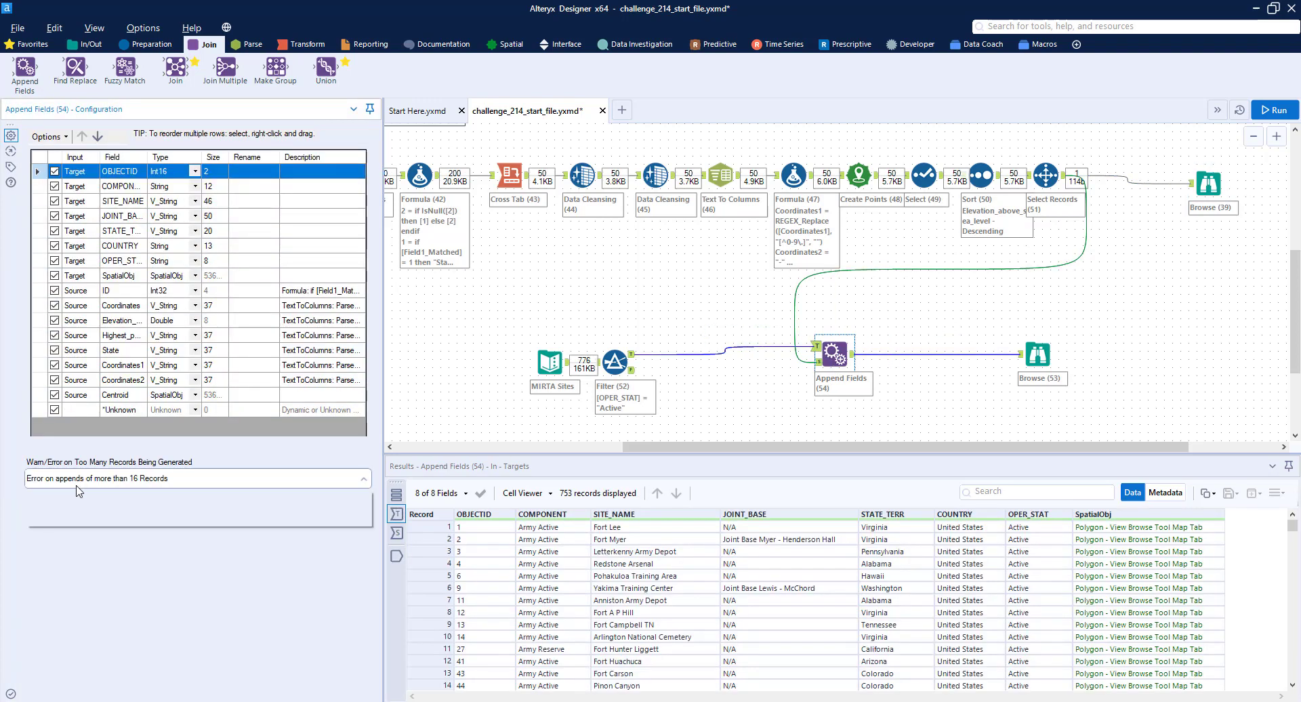
pyautogui.click(76, 495)
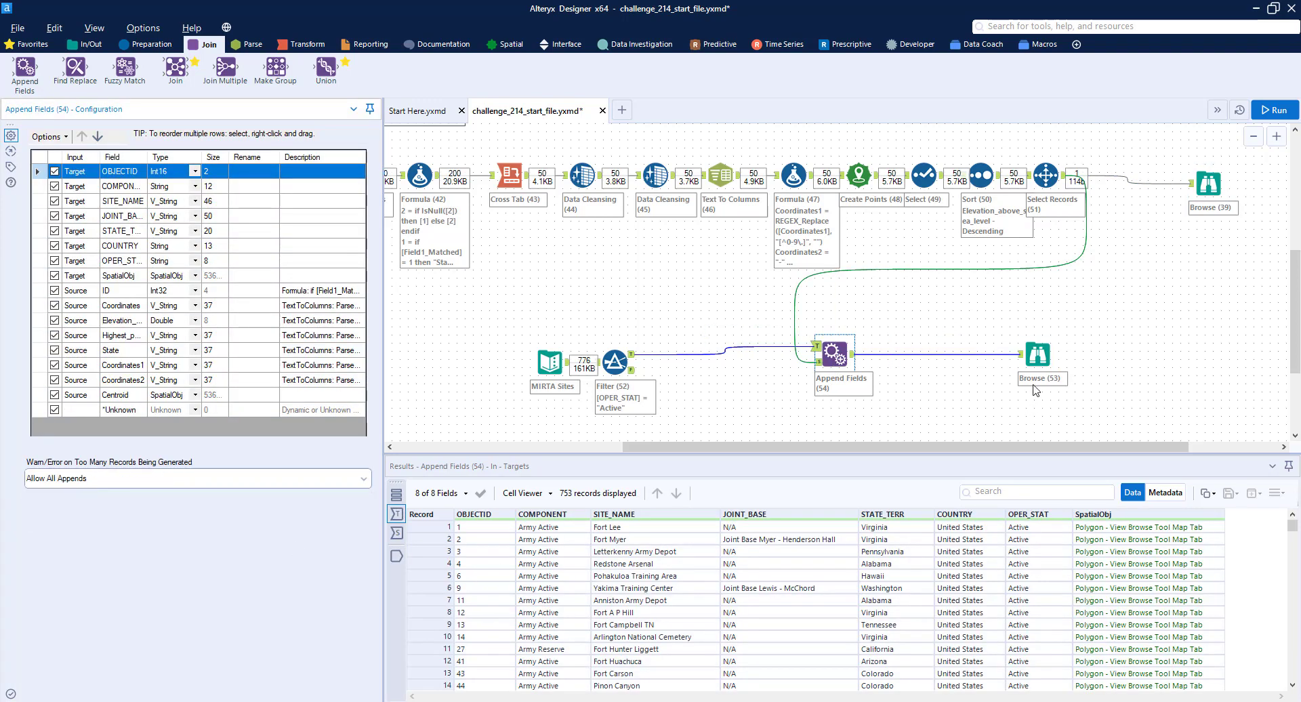
pyautogui.click(1272, 110)
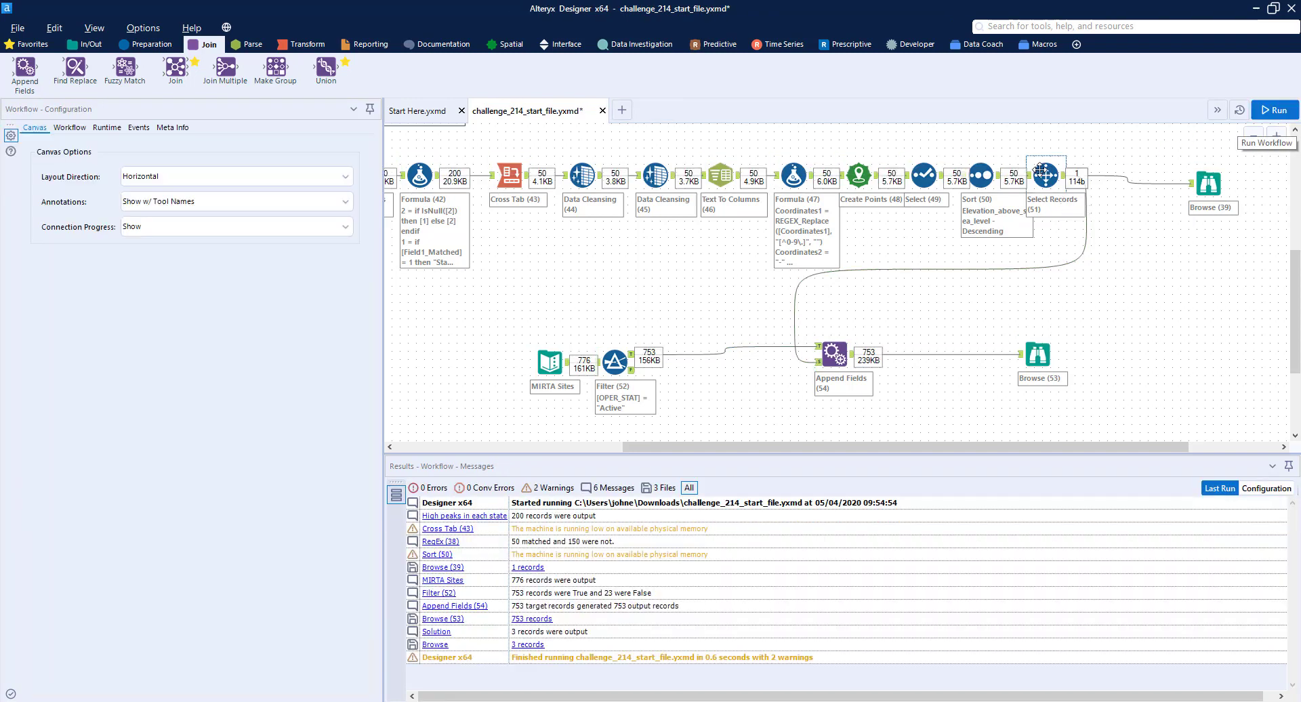
# - Replace the Select Records link into Append Fields with one from the elevation Sort's output, run the workflow, and examine the appended records
pyautogui.rightClick(1086, 234)
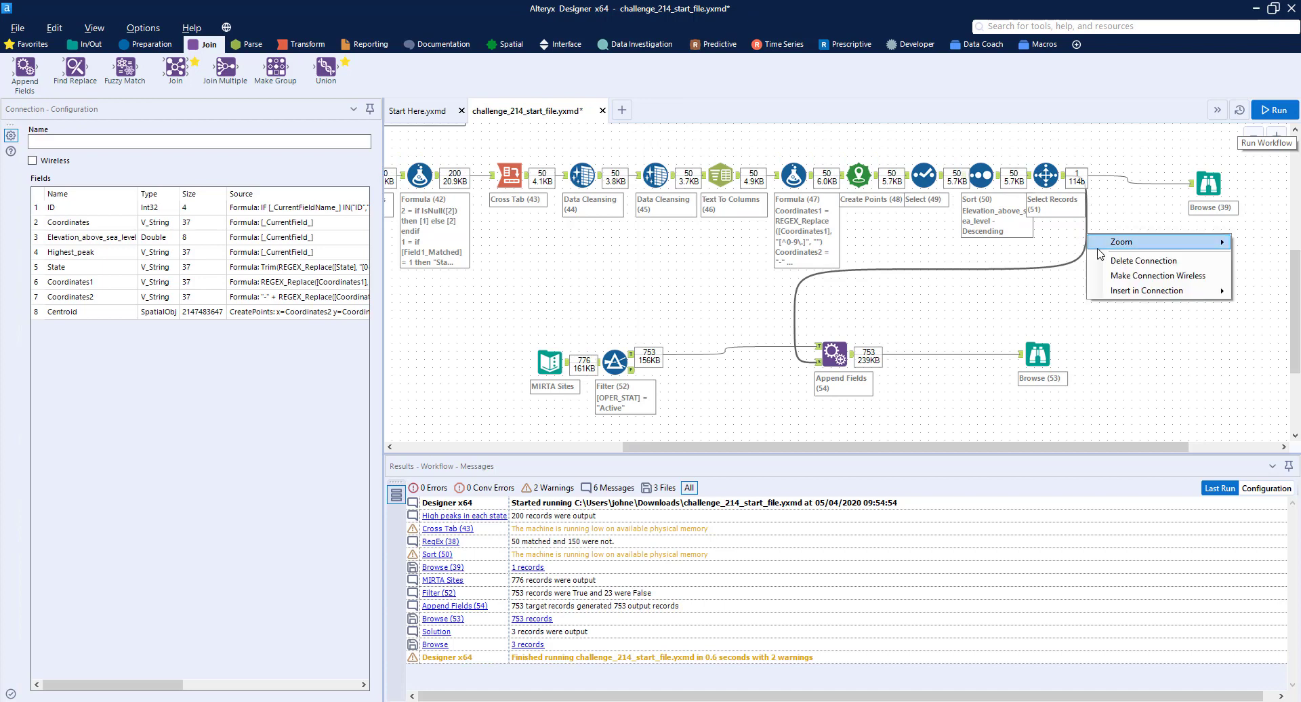
pyautogui.click(1099, 261)
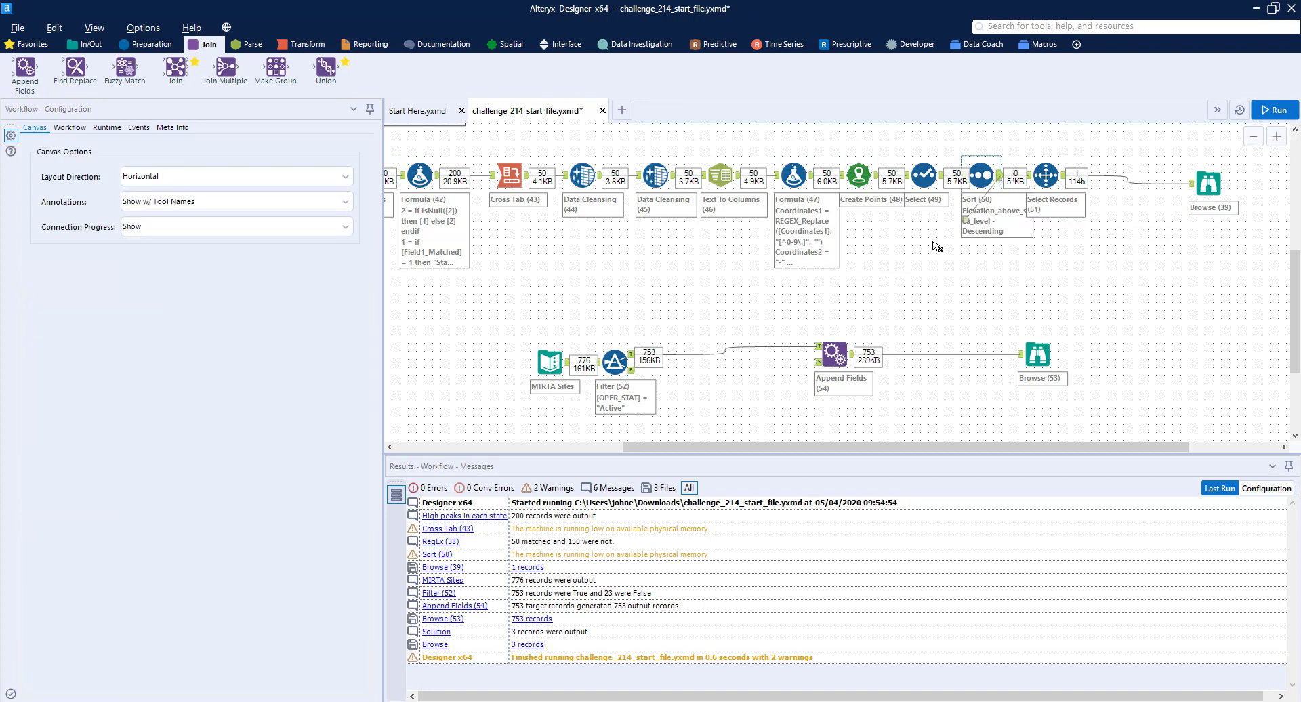
pyautogui.moveTo(936, 246); pyautogui.dragTo(830, 362)
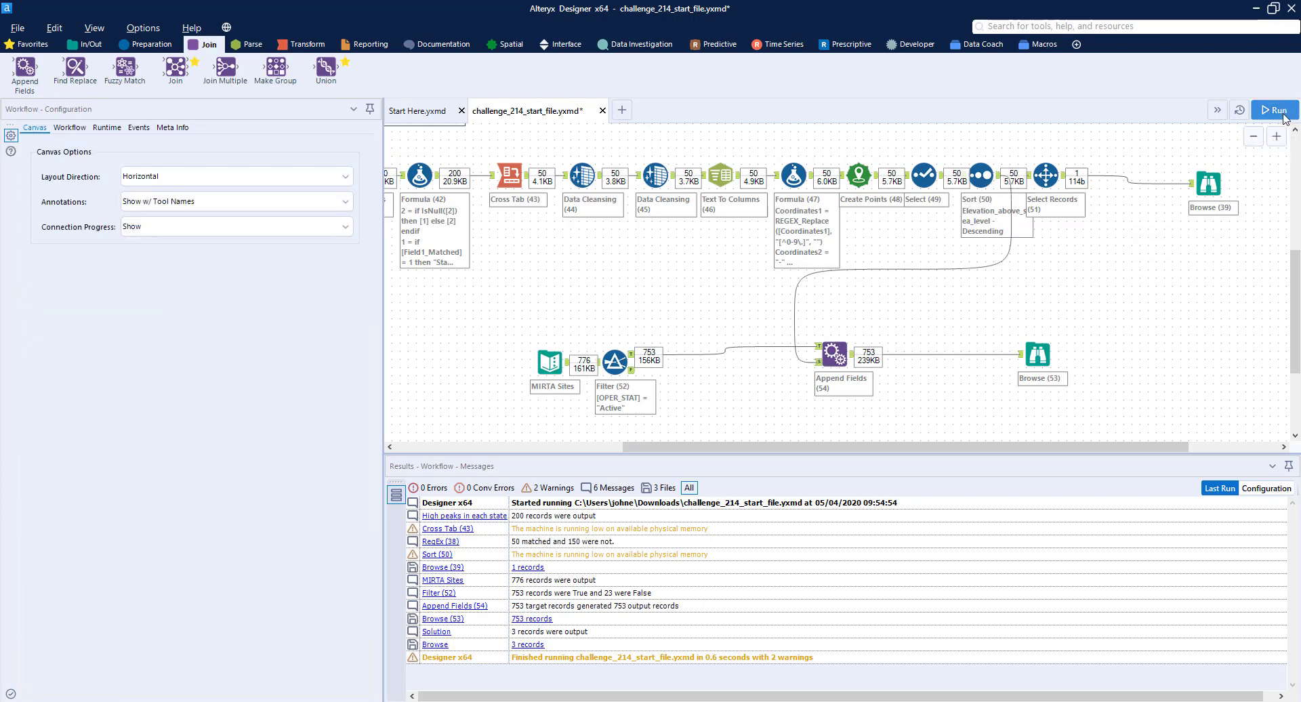
pyautogui.click(1280, 114)
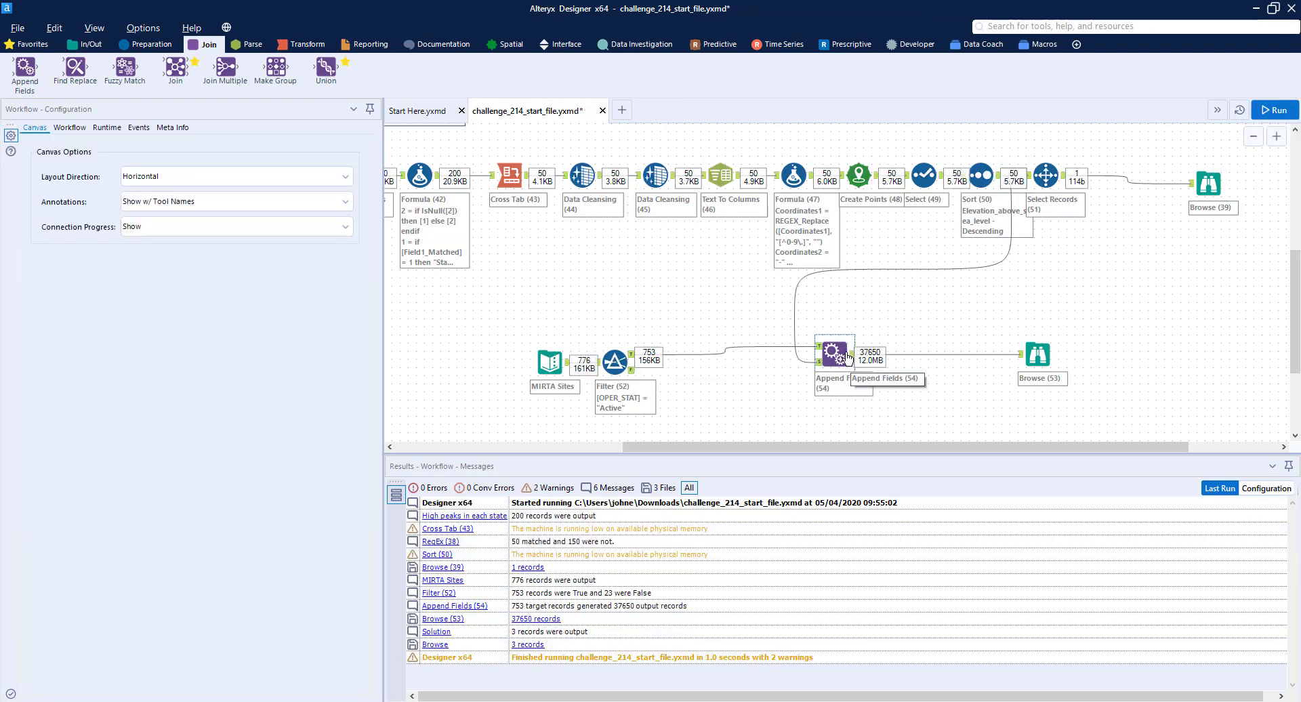
pyautogui.click(1037, 354)
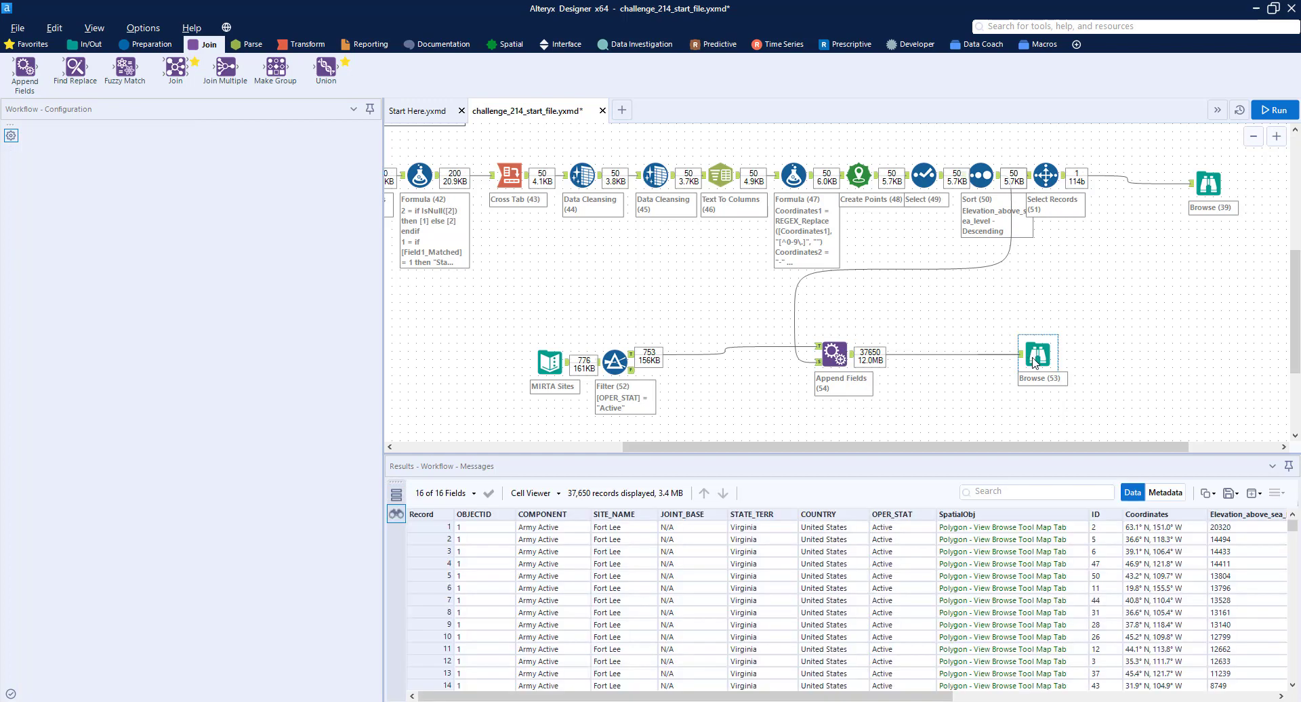
pyautogui.moveTo(888, 697); pyautogui.dragTo(1280, 686)
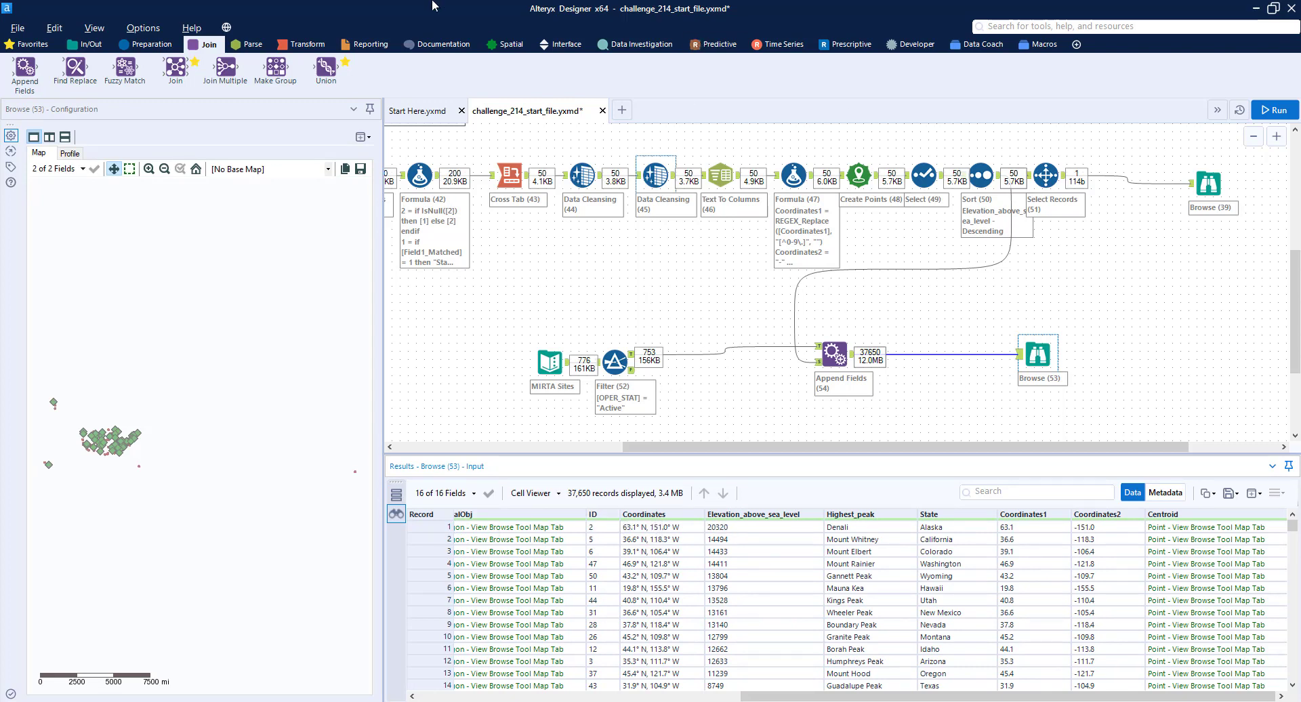
# - Insert a Distance tool after Append Fields, measuring miles from SpatialObj to Centroid, then run the workflow and examine the distance fields
pyautogui.click(500, 51)
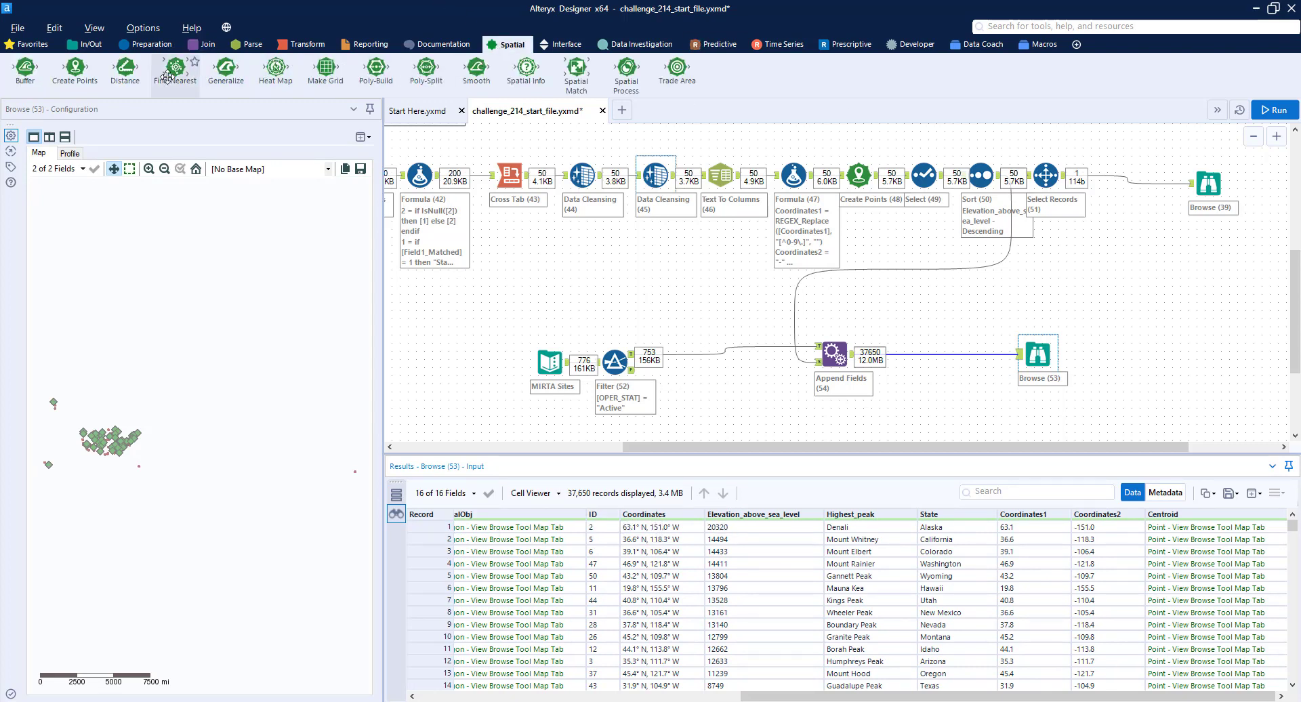
pyautogui.moveTo(125, 68); pyautogui.dragTo(902, 356)
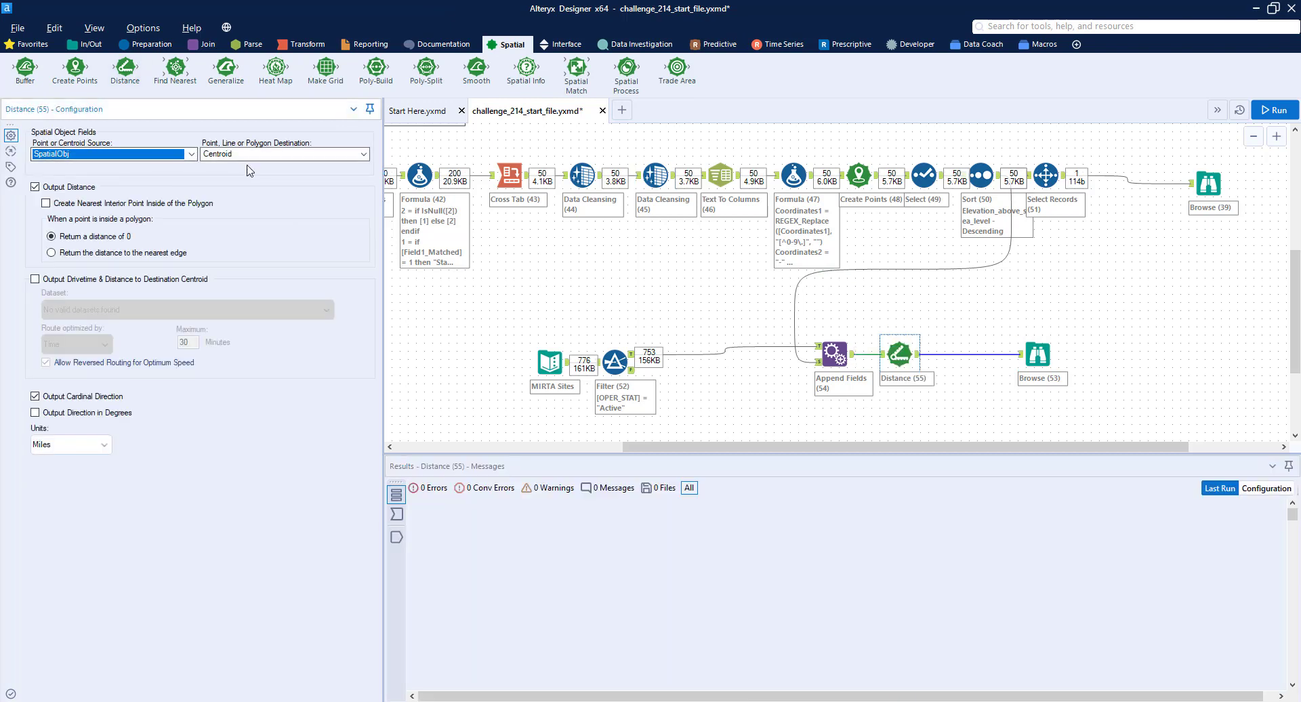
pyautogui.click(1273, 110)
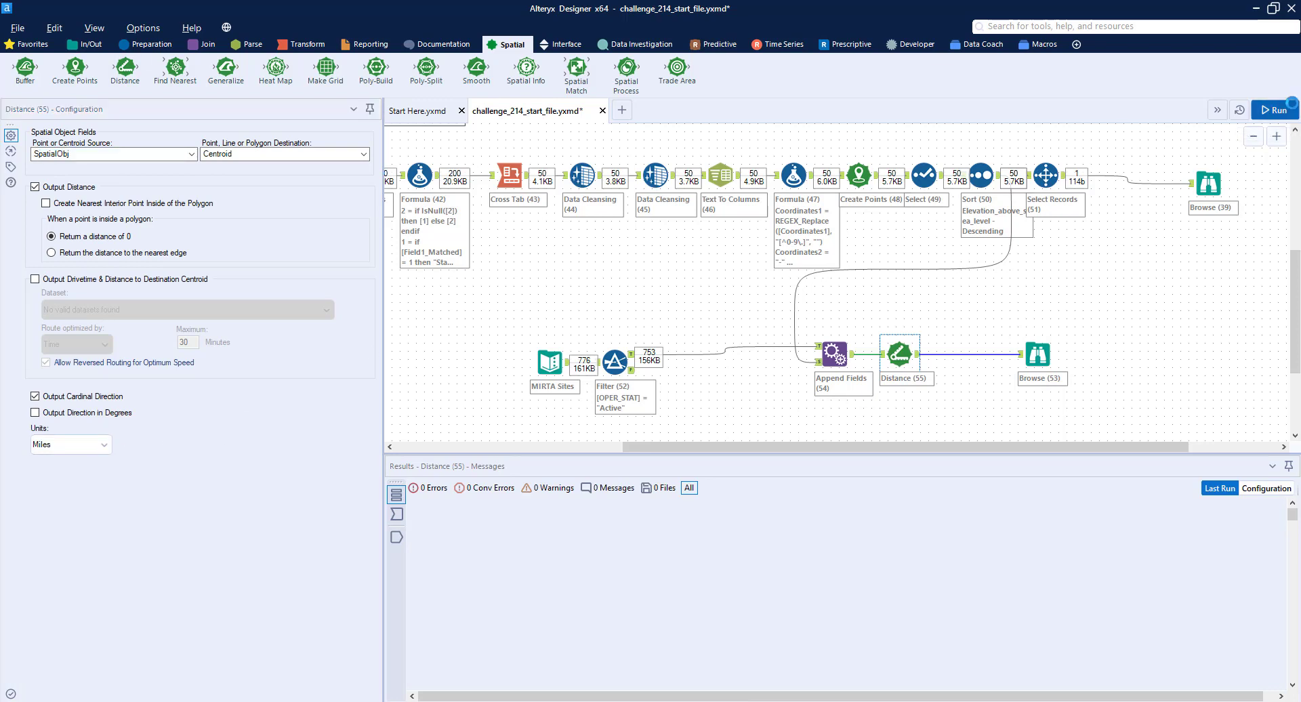
pyautogui.click(1030, 348)
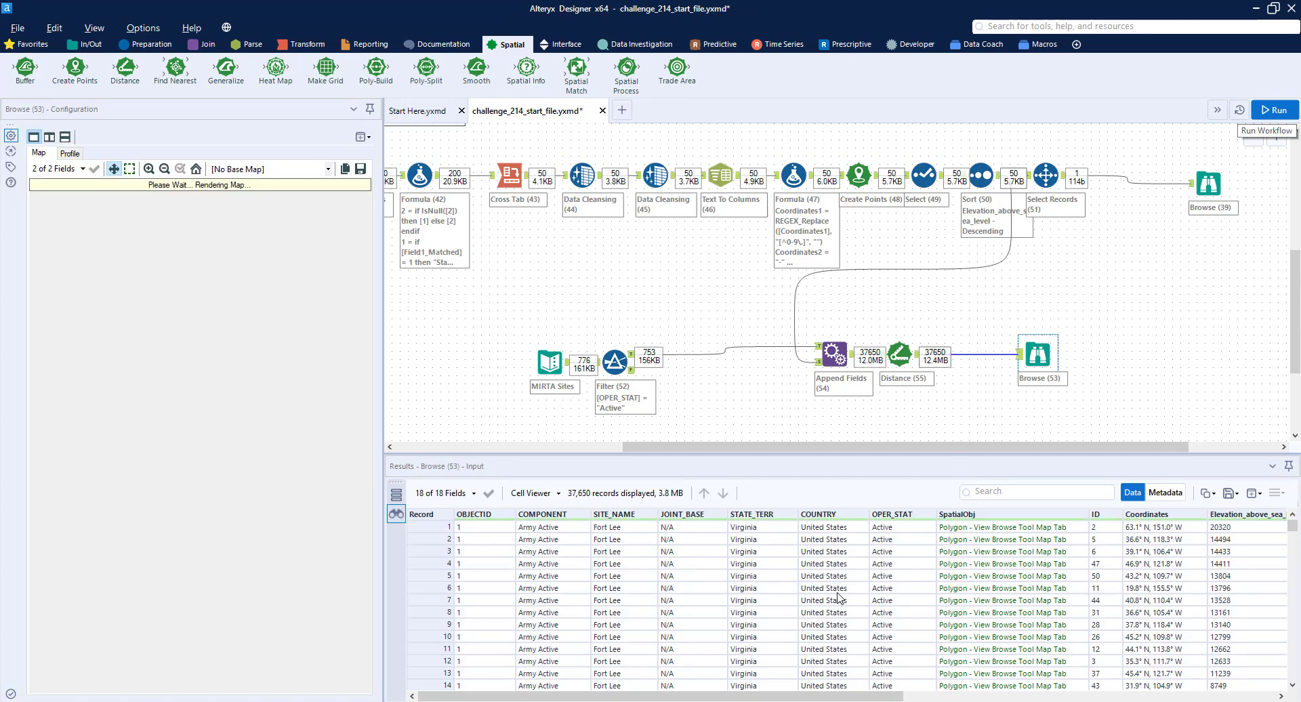
pyautogui.moveTo(842, 698); pyautogui.dragTo(1213, 698)
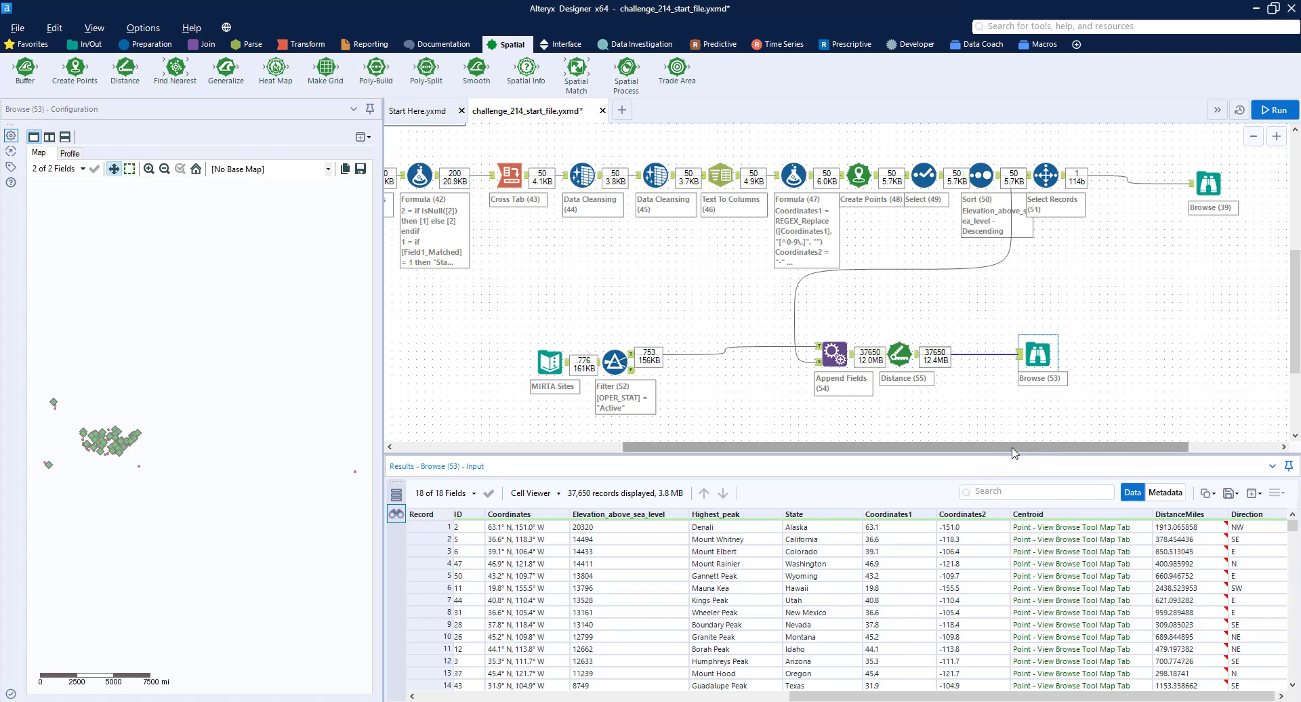
# - Review the challenge questions and insert a Sort tool between Distance and Browse that orders DistanceMiles ascending
pyautogui.moveTo(1010, 447); pyautogui.dragTo(662, 389)
pyautogui.scroll(5, 664, 372)
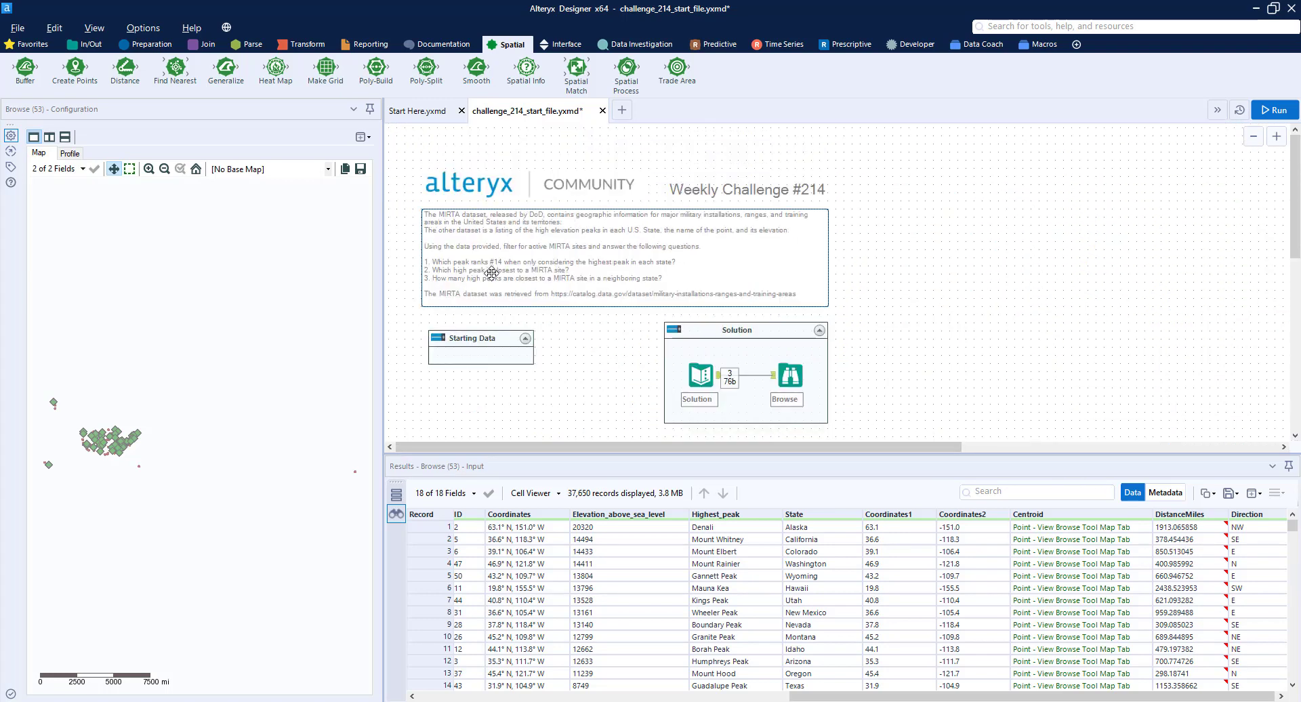
pyautogui.scroll(-10, 889, 306)
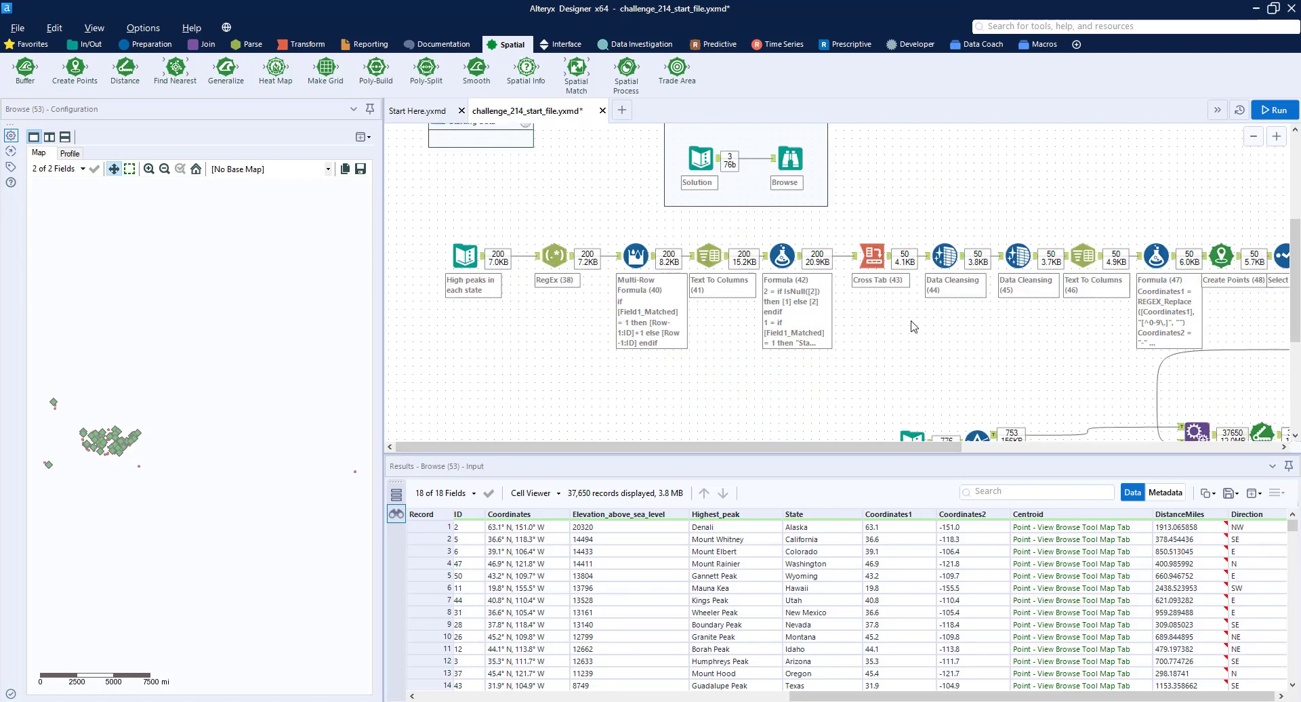
pyautogui.moveTo(925, 446); pyautogui.dragTo(1241, 446)
pyautogui.scroll(3, 1016, 324)
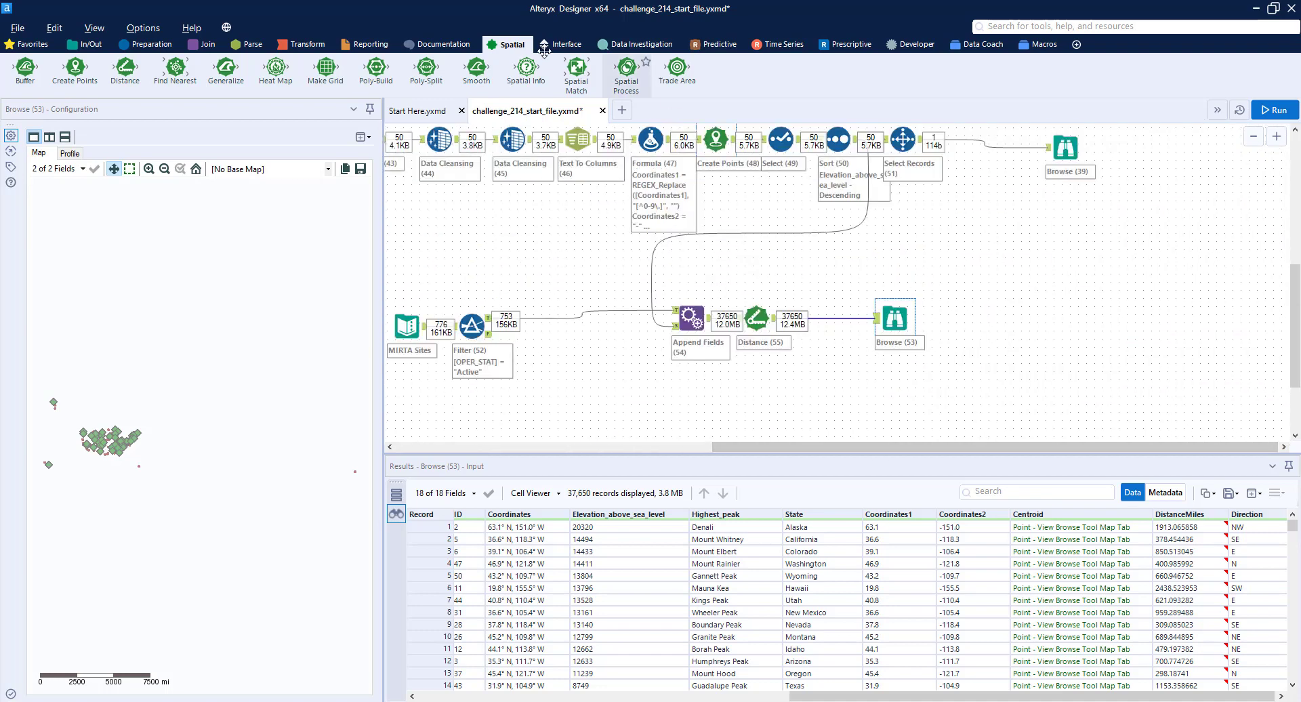
pyautogui.click(149, 44)
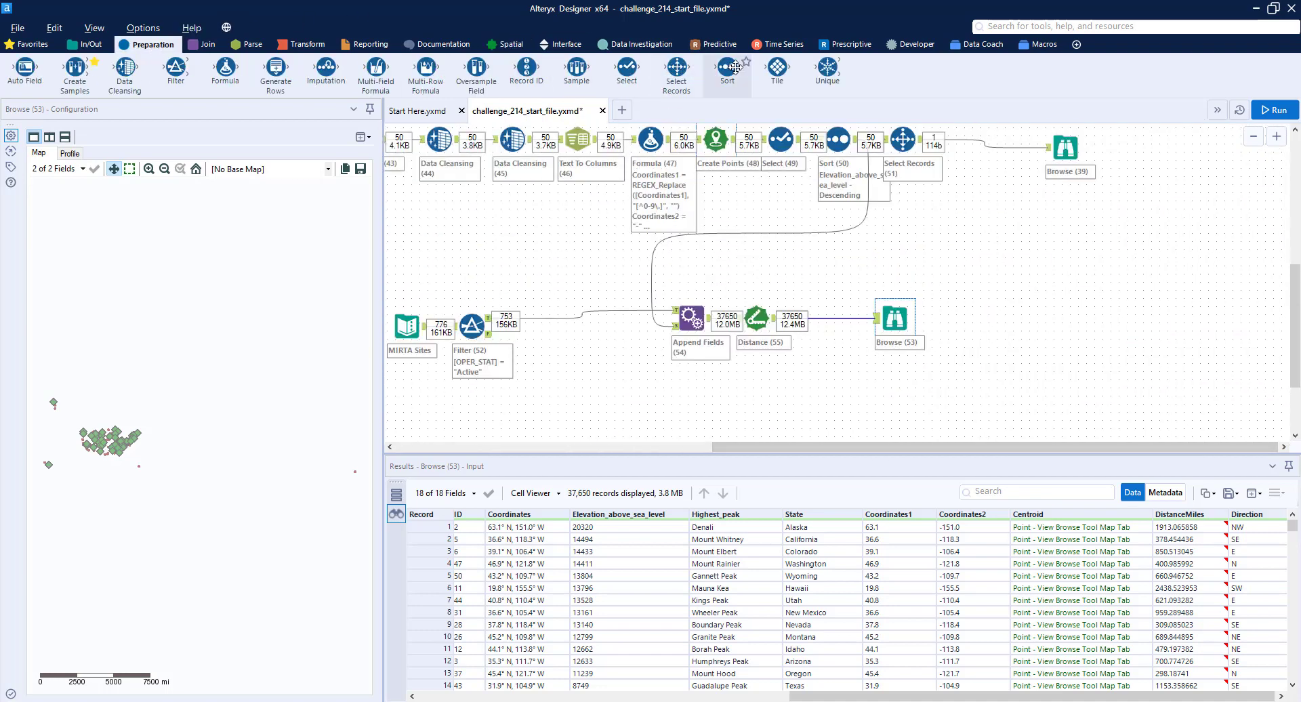
pyautogui.moveTo(727, 66); pyautogui.dragTo(837, 318)
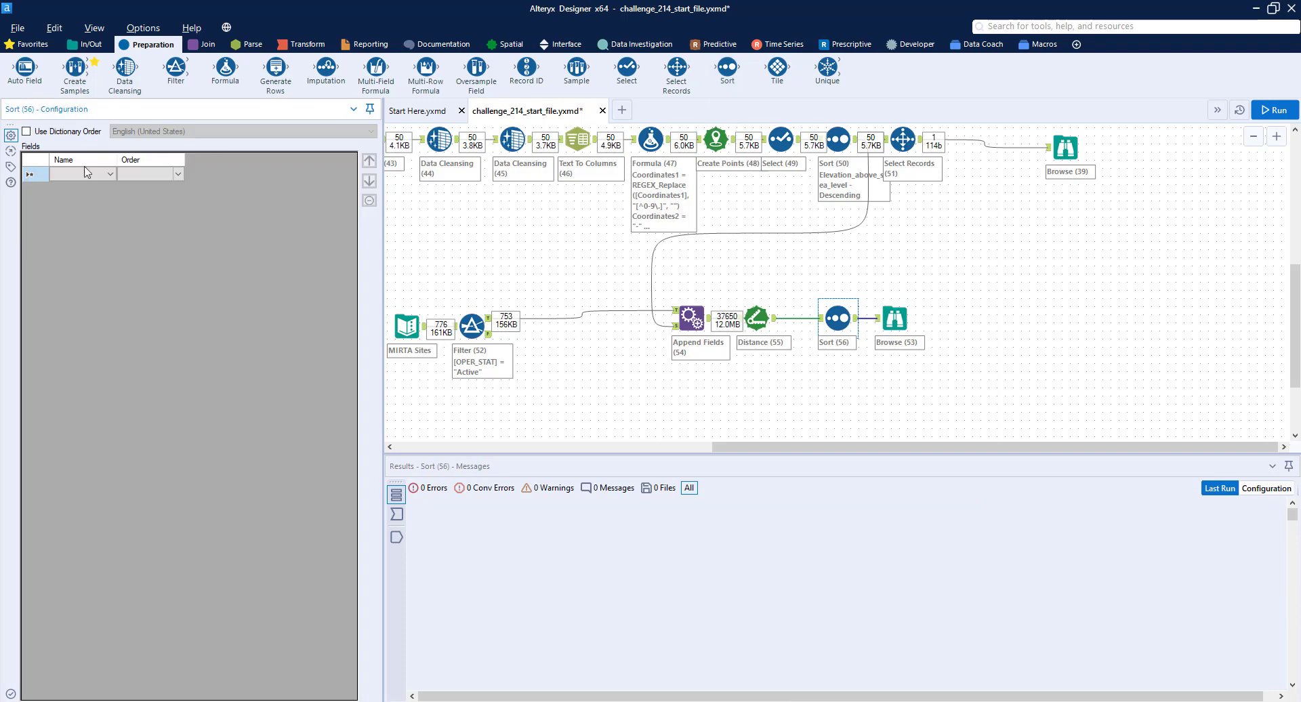
pyautogui.click(105, 173)
pyautogui.click(115, 328)
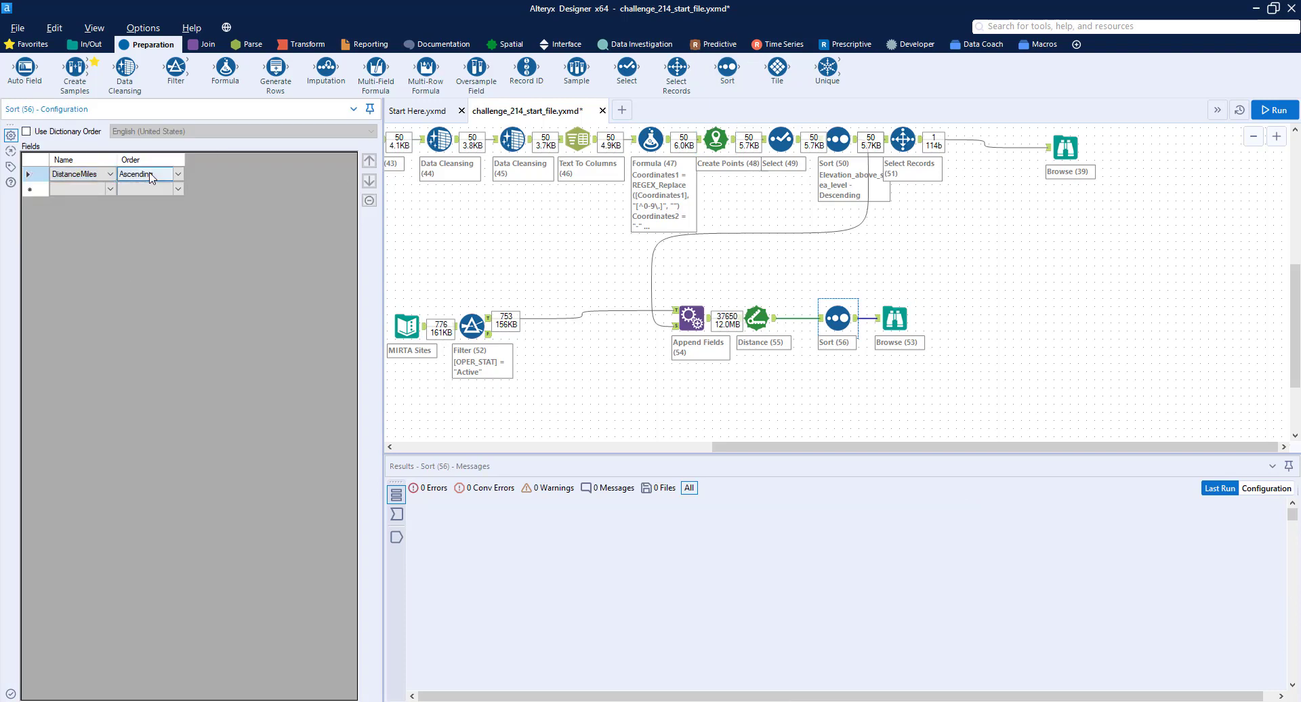
pyautogui.click(156, 174)
pyautogui.click(155, 188)
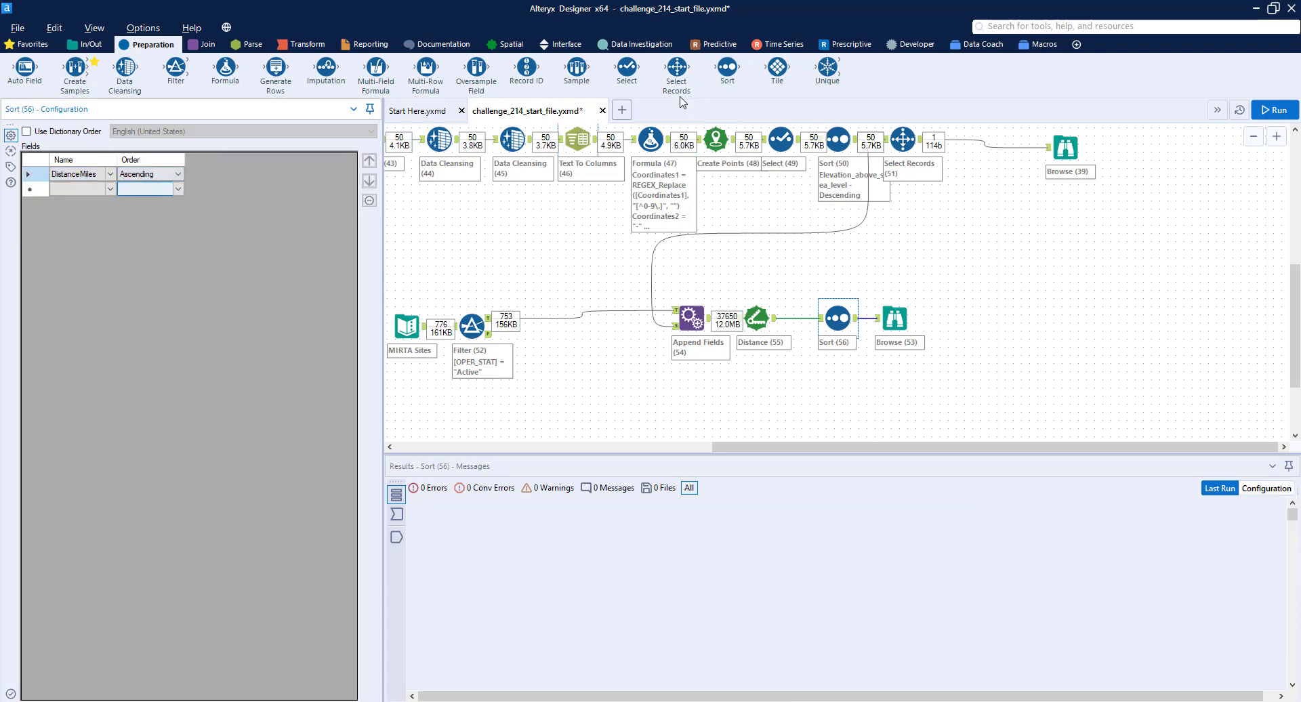
# - Insert Select Records after the distance Sort with range 1, run the workflow, and check the closest peak in the Browse
pyautogui.moveTo(676, 68); pyautogui.dragTo(874, 321)
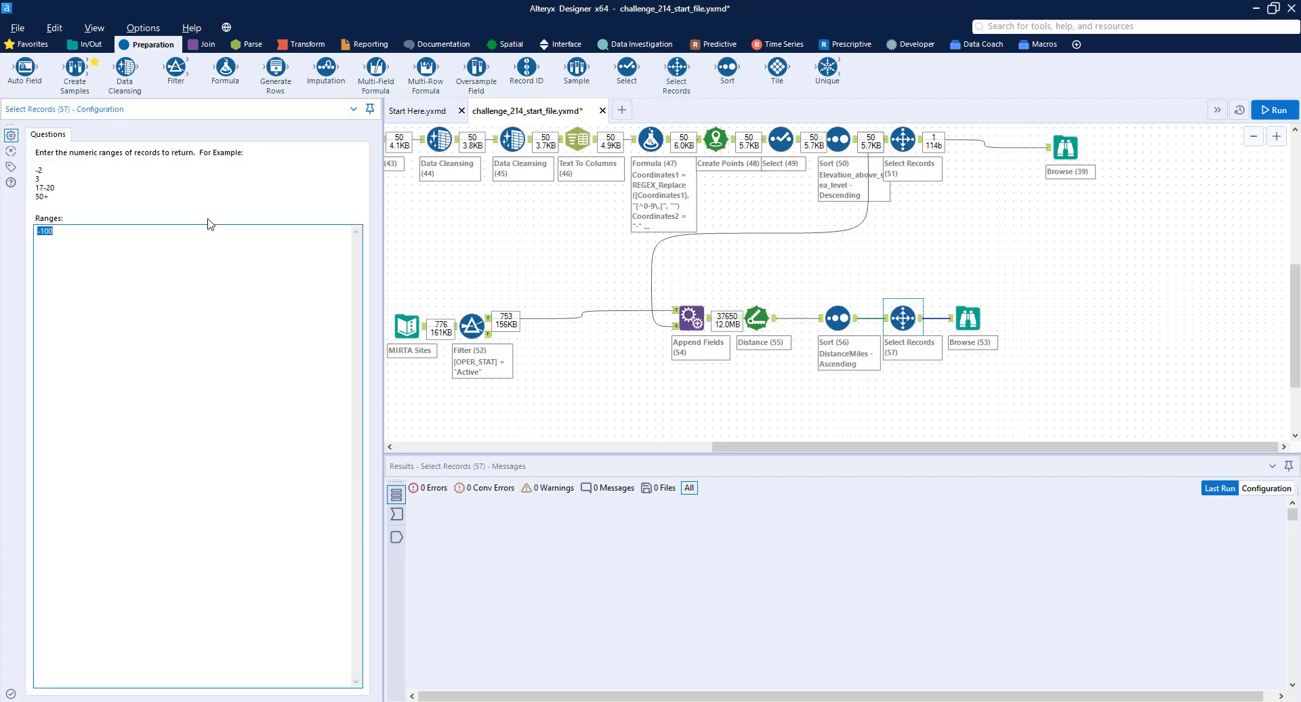
pyautogui.click(1273, 110)
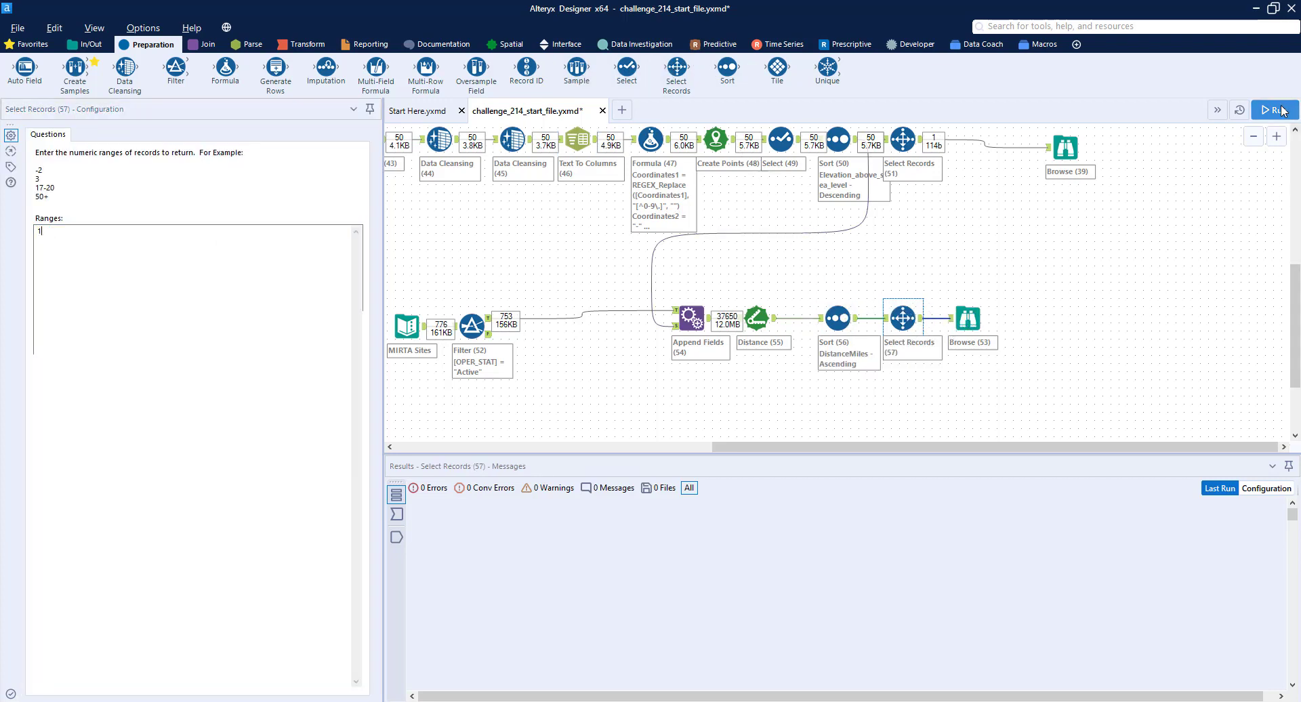
pyautogui.click(968, 317)
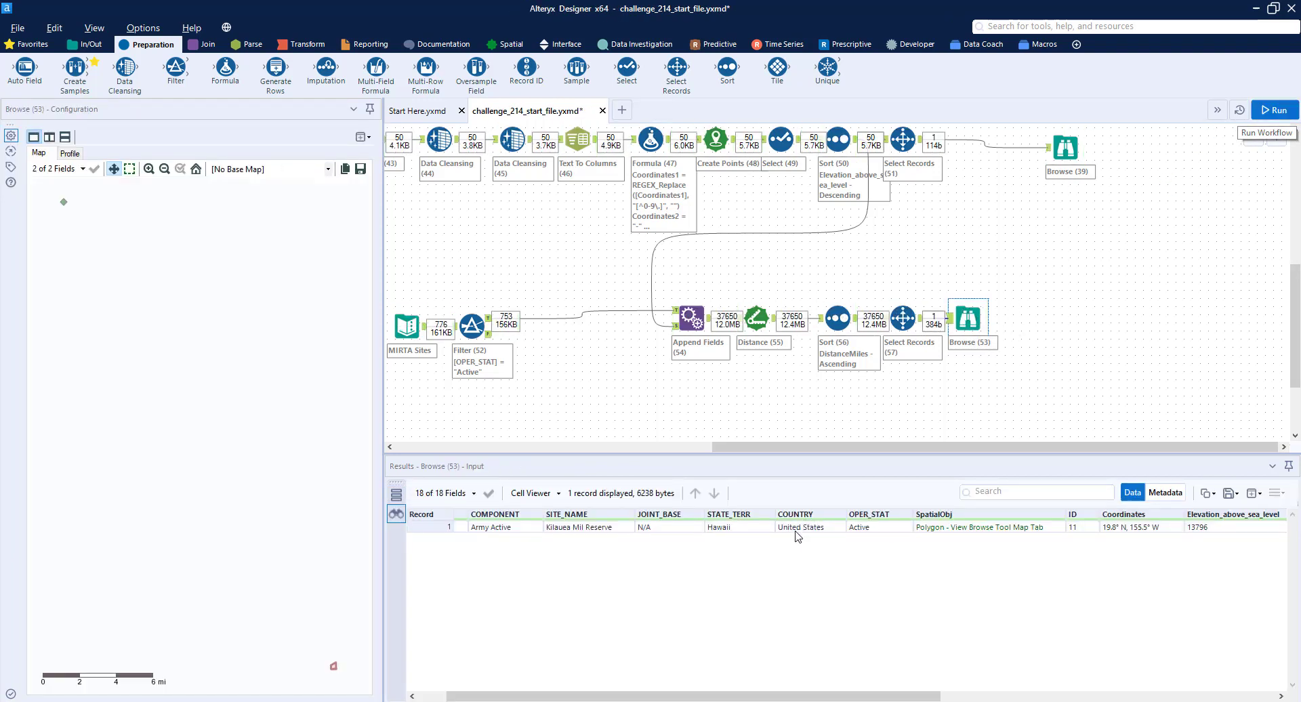
pyautogui.moveTo(677, 695); pyautogui.dragTo(913, 696)
pyautogui.click(947, 528)
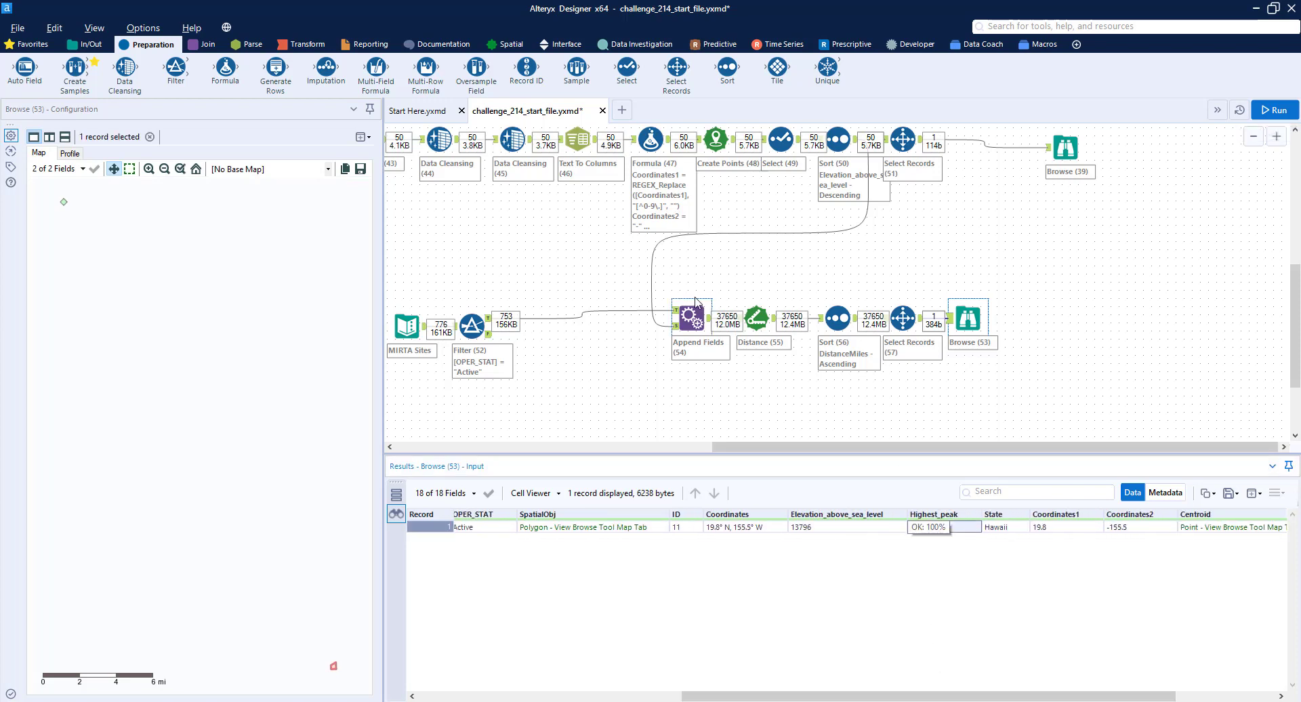
# - Compare the closest peak with the Solution Browse's answer to question 2 and reread the third challenge question
pyautogui.scroll(5, 793, 403)
pyautogui.moveTo(778, 446); pyautogui.dragTo(494, 395)
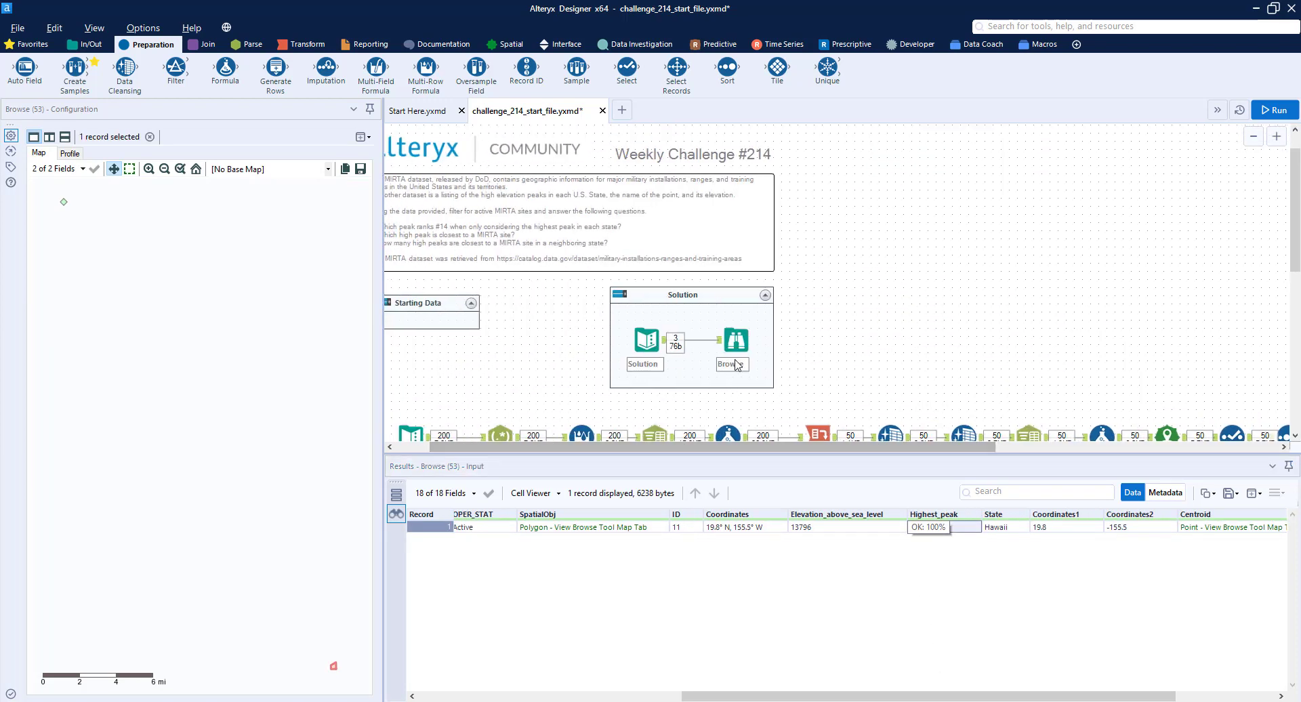
pyautogui.click(732, 339)
pyautogui.click(541, 542)
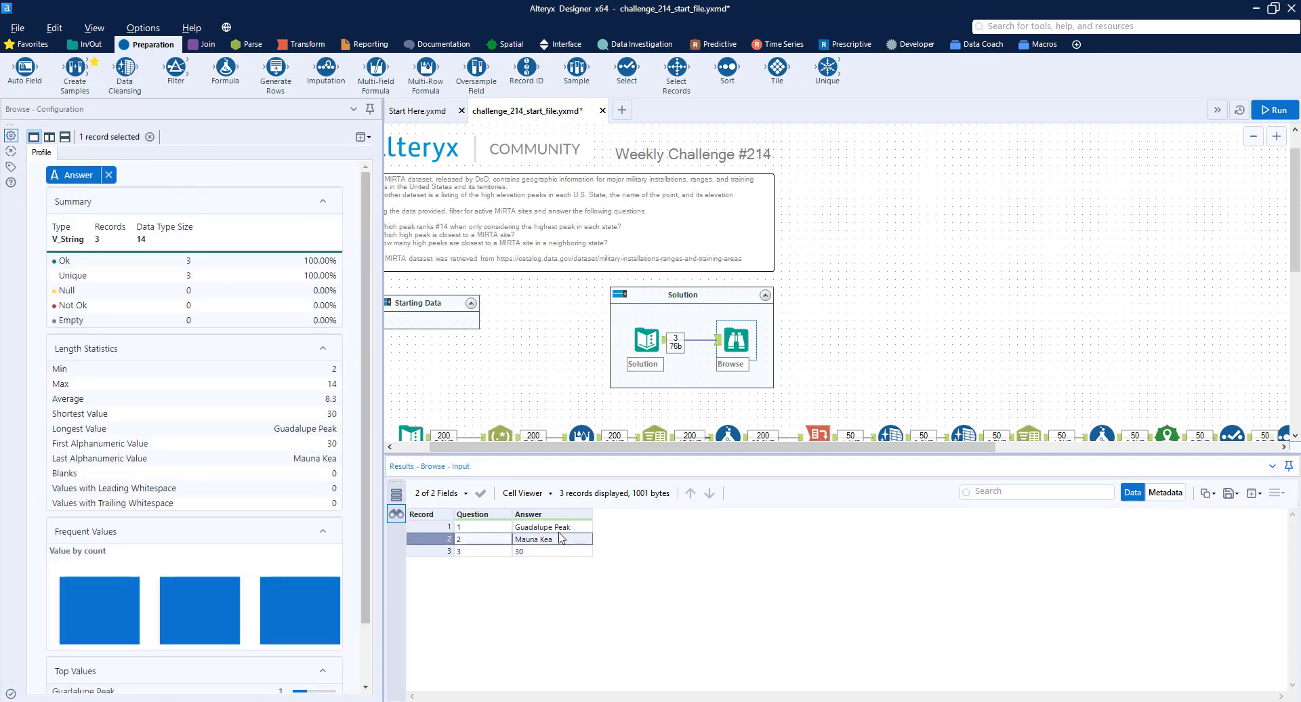
pyautogui.scroll(-2, 978, 360)
pyautogui.scroll(-3, 969, 389)
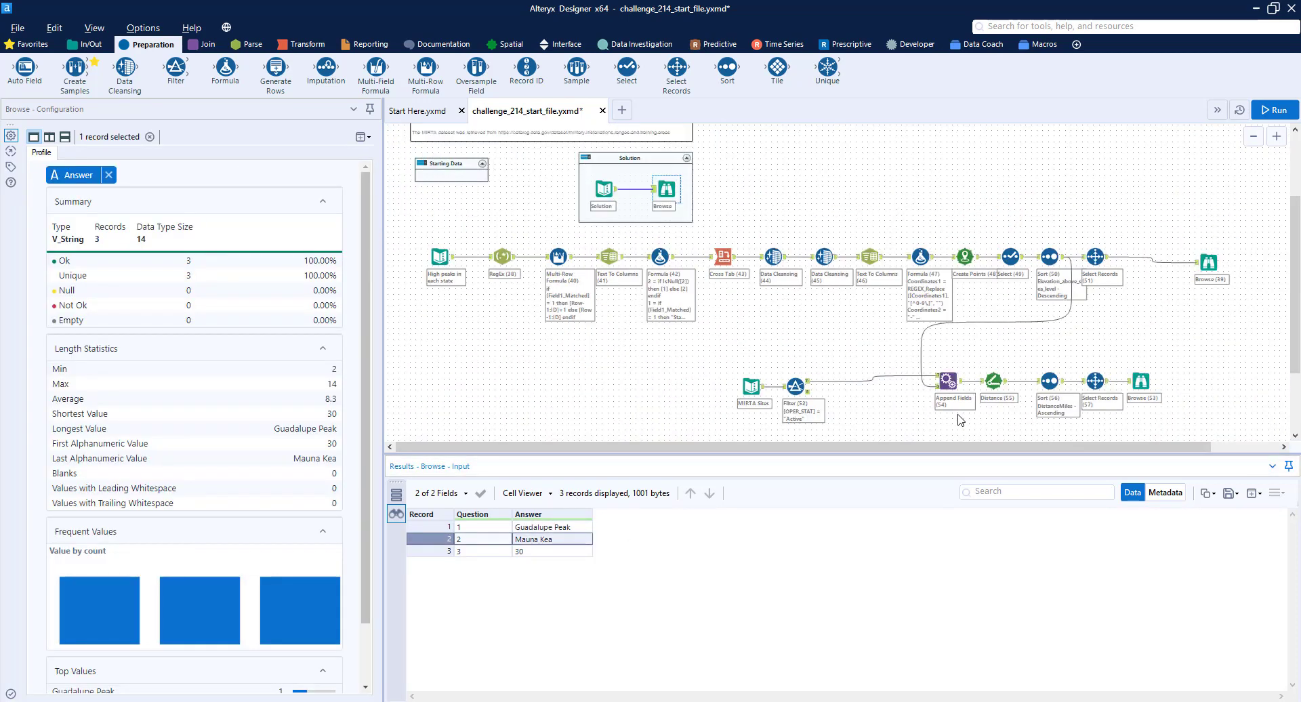
pyautogui.scroll(-1, 820, 301)
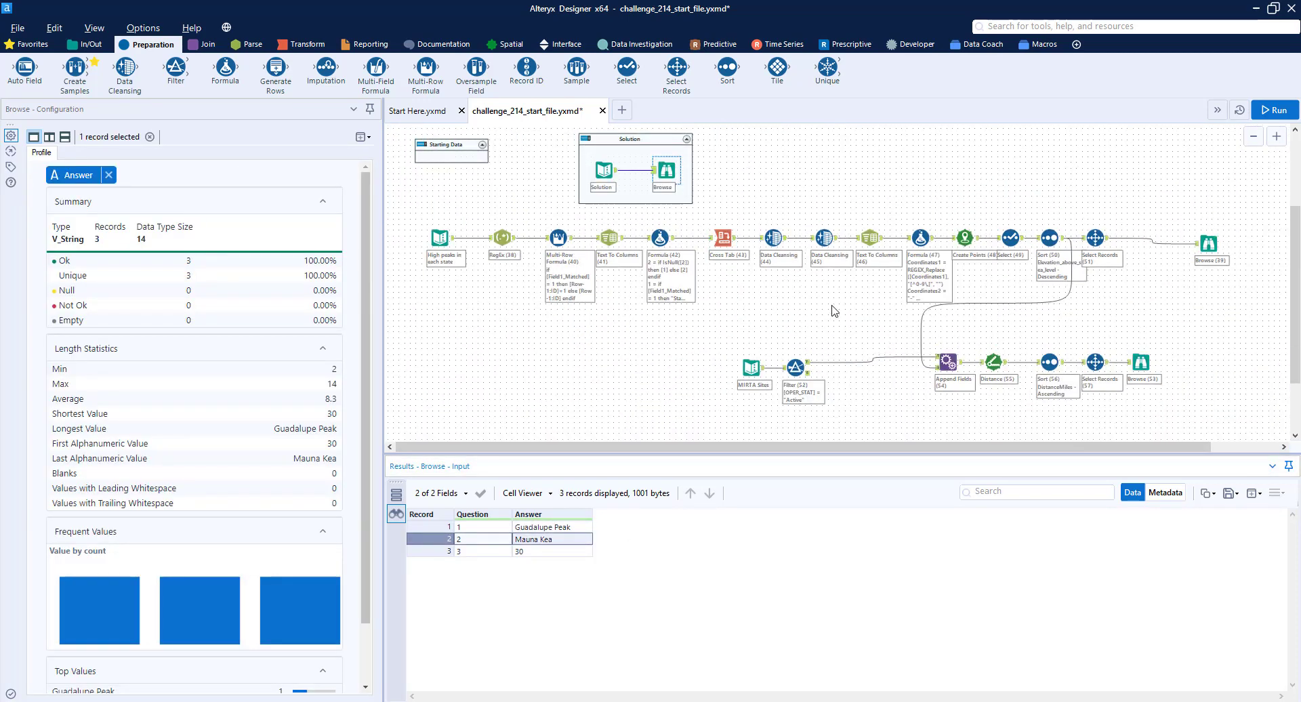
pyautogui.scroll(4, 677, 240)
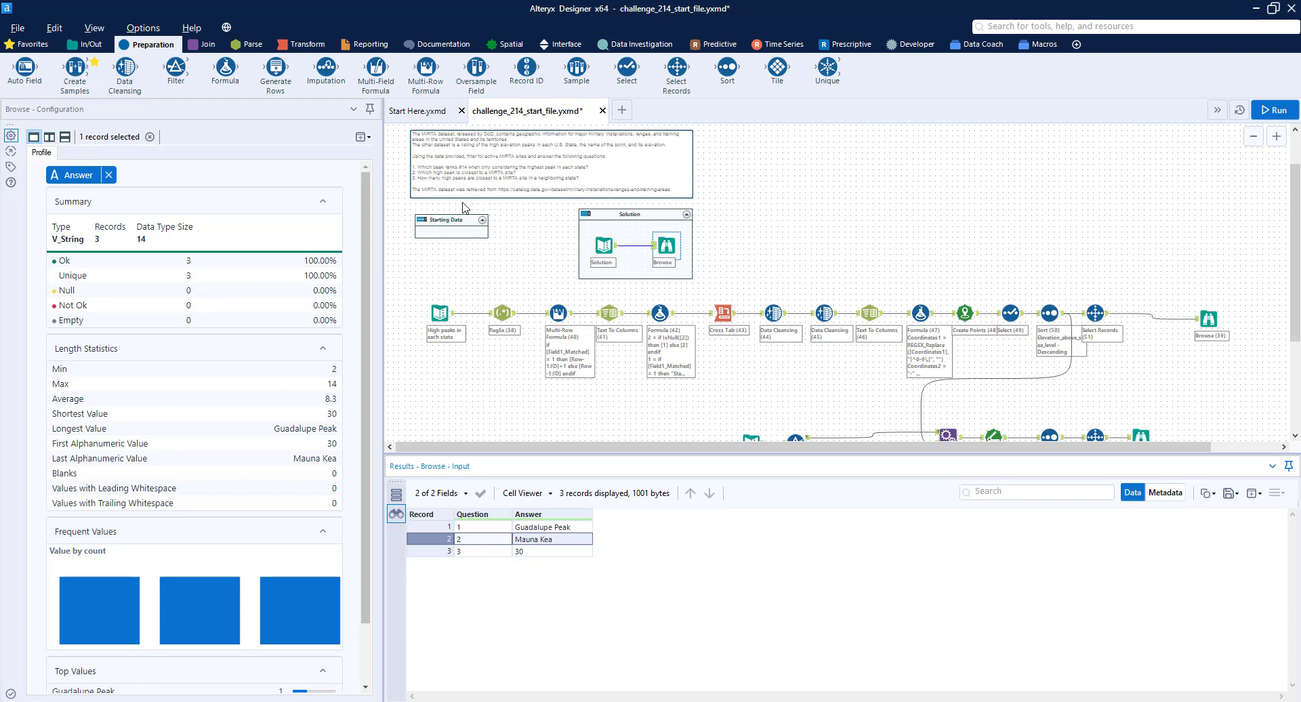
pyautogui.scroll(-2, 906, 324)
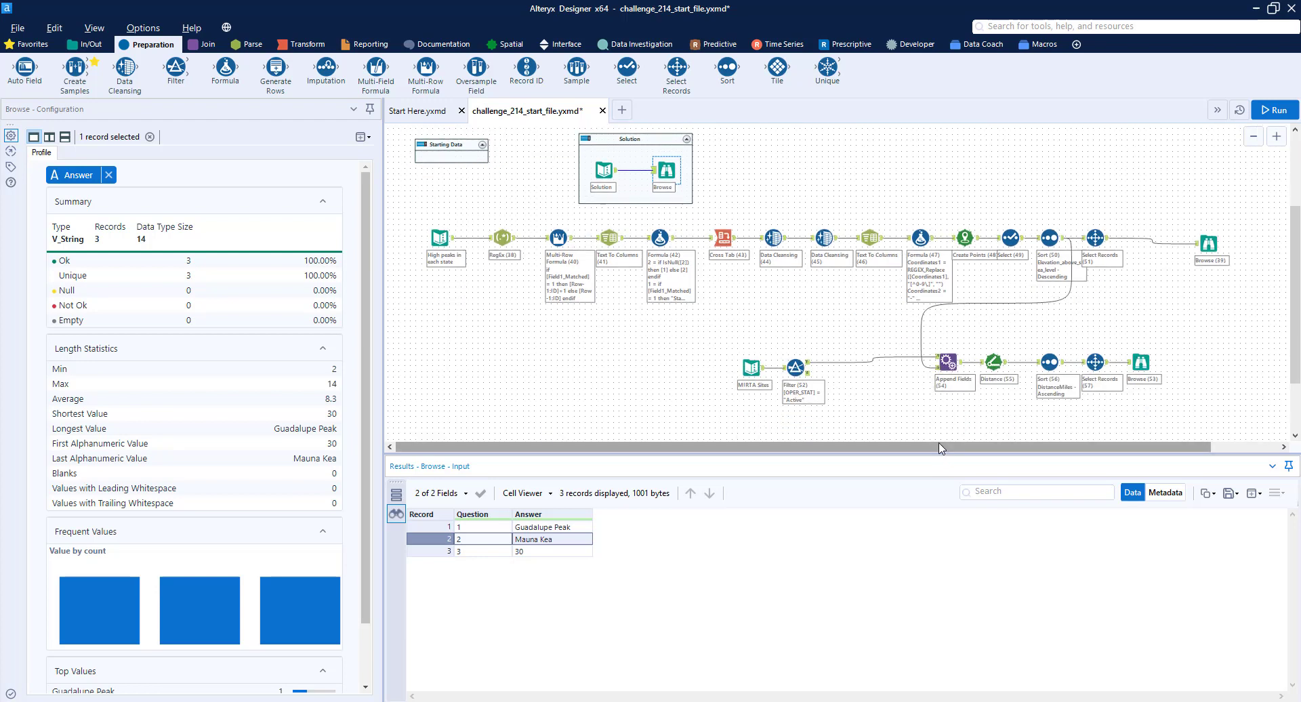
# - Add a Sort tool below the existing distance Sort and connect the Distance tool's output to it as a second branch
pyautogui.moveTo(1043, 447); pyautogui.dragTo(1109, 441)
pyautogui.scroll(-2, 1031, 372)
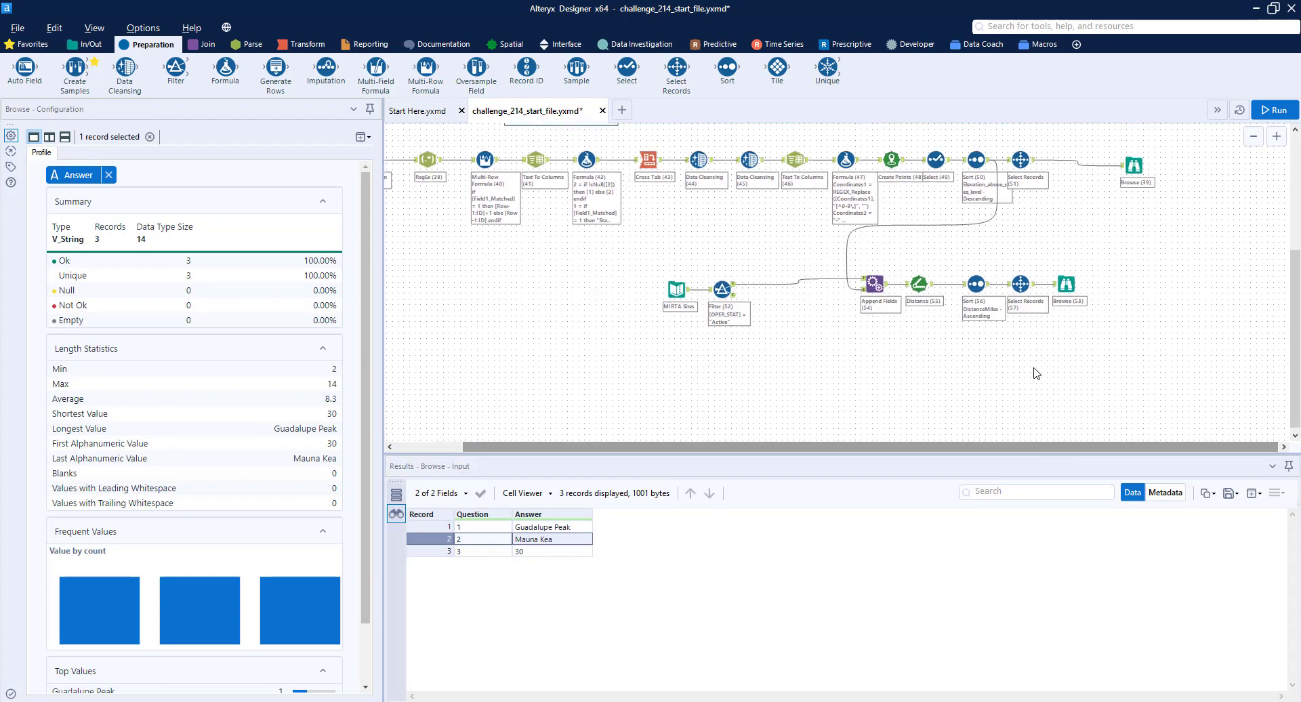
pyautogui.click(935, 290)
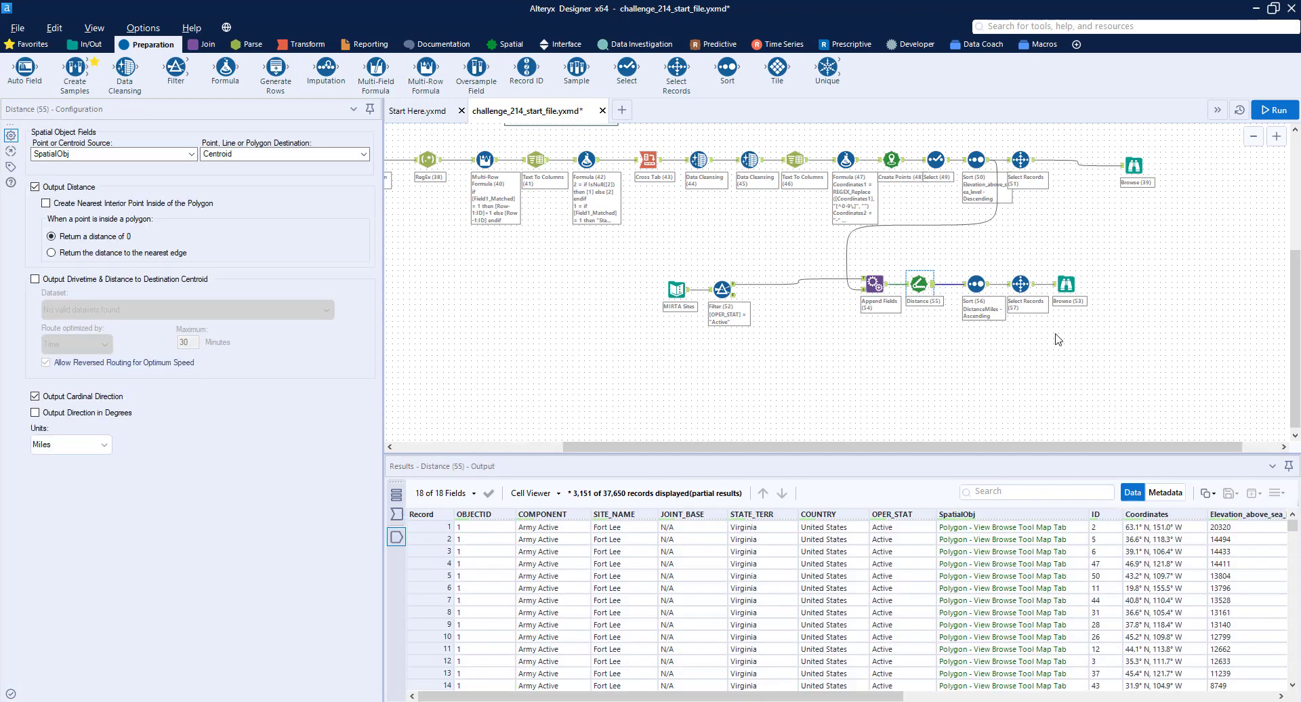
pyautogui.scroll(2, 1053, 337)
pyautogui.moveTo(1057, 447); pyautogui.dragTo(1122, 447)
pyautogui.scroll(-1, 955, 320)
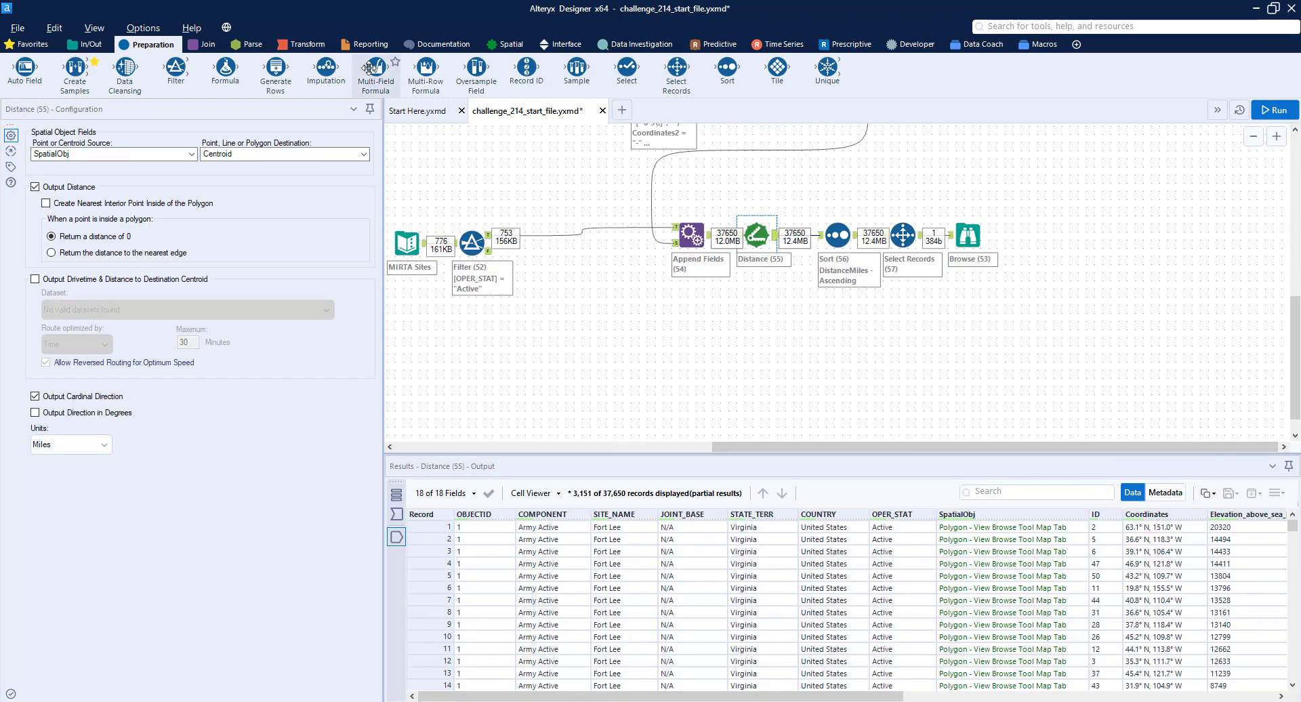
pyautogui.moveTo(727, 68); pyautogui.dragTo(837, 340)
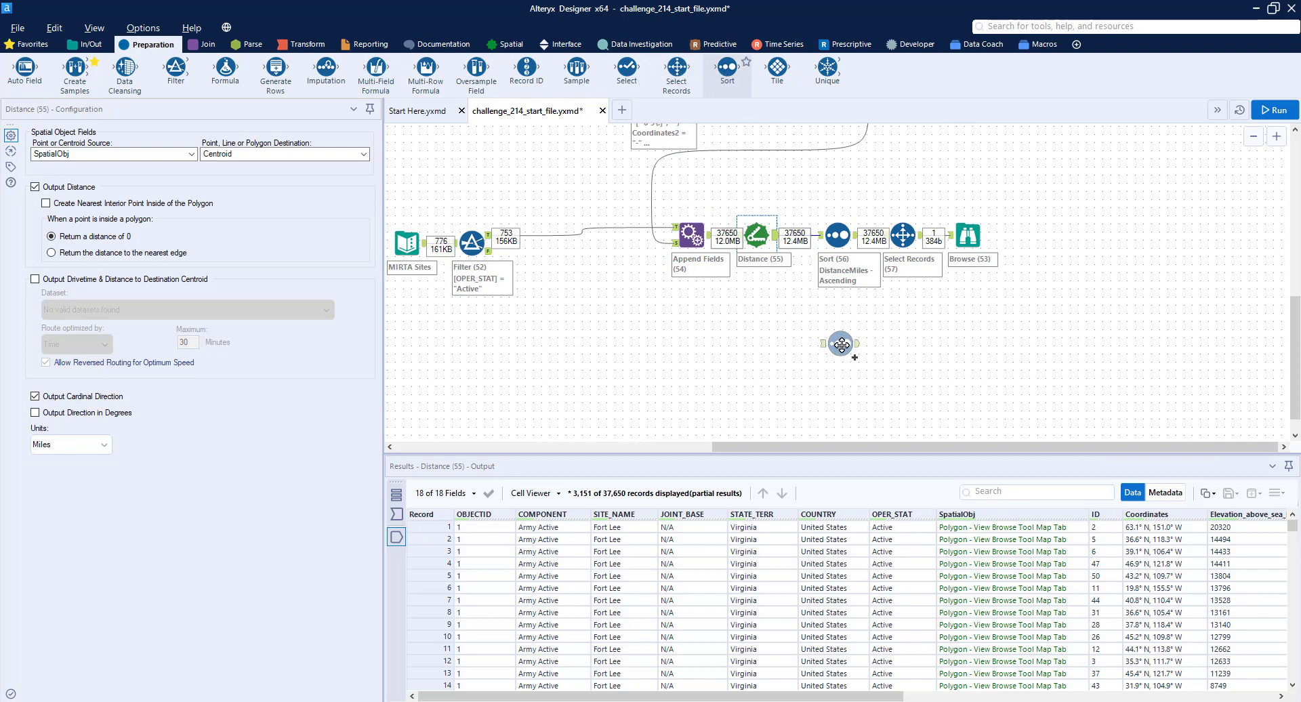
pyautogui.moveTo(775, 235); pyautogui.dragTo(820, 340)
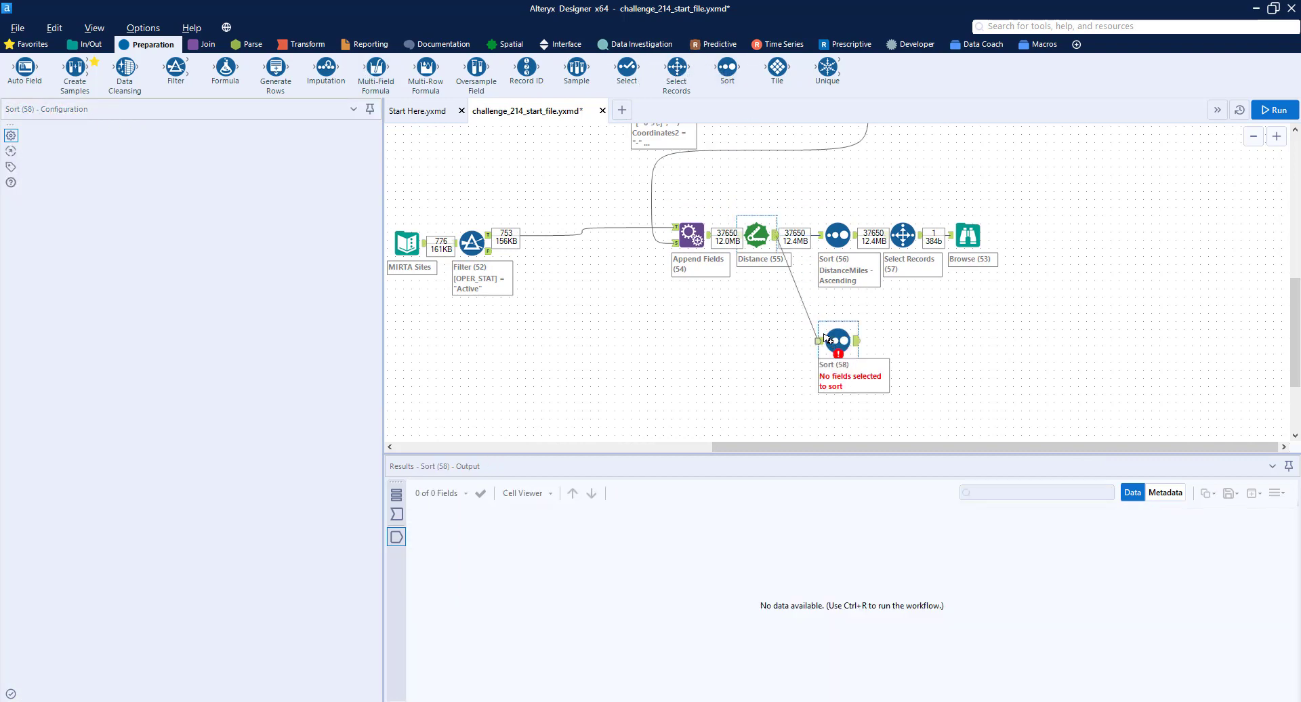
# - Configure the new Sort to order by Highest_peak ascending and then DistanceMiles ascending
pyautogui.click(101, 173)
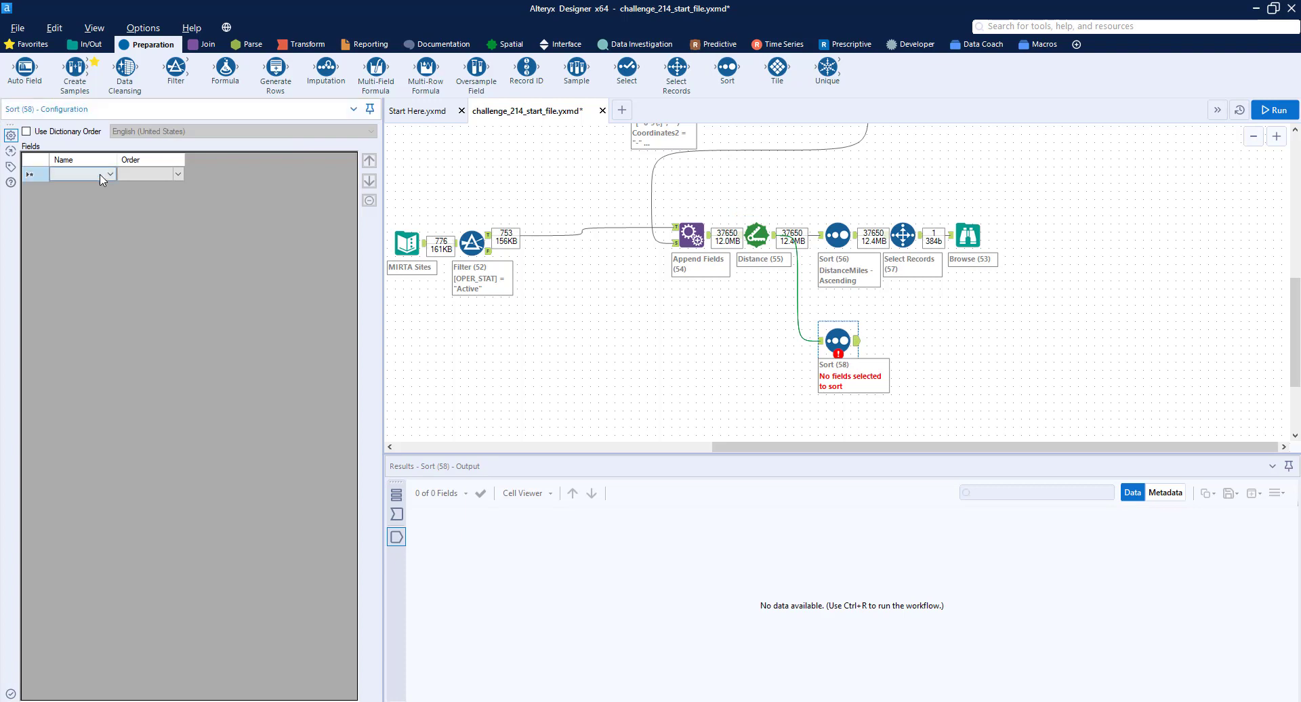
pyautogui.click(101, 284)
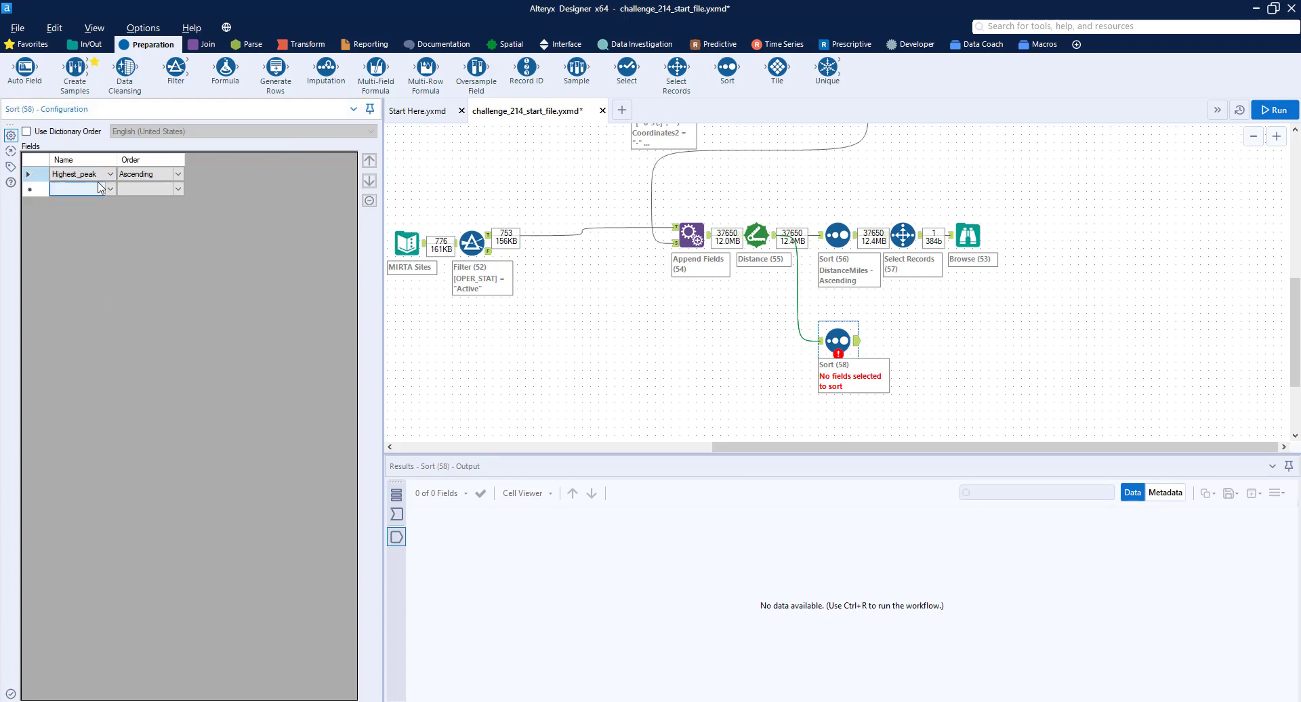
pyautogui.click(100, 189)
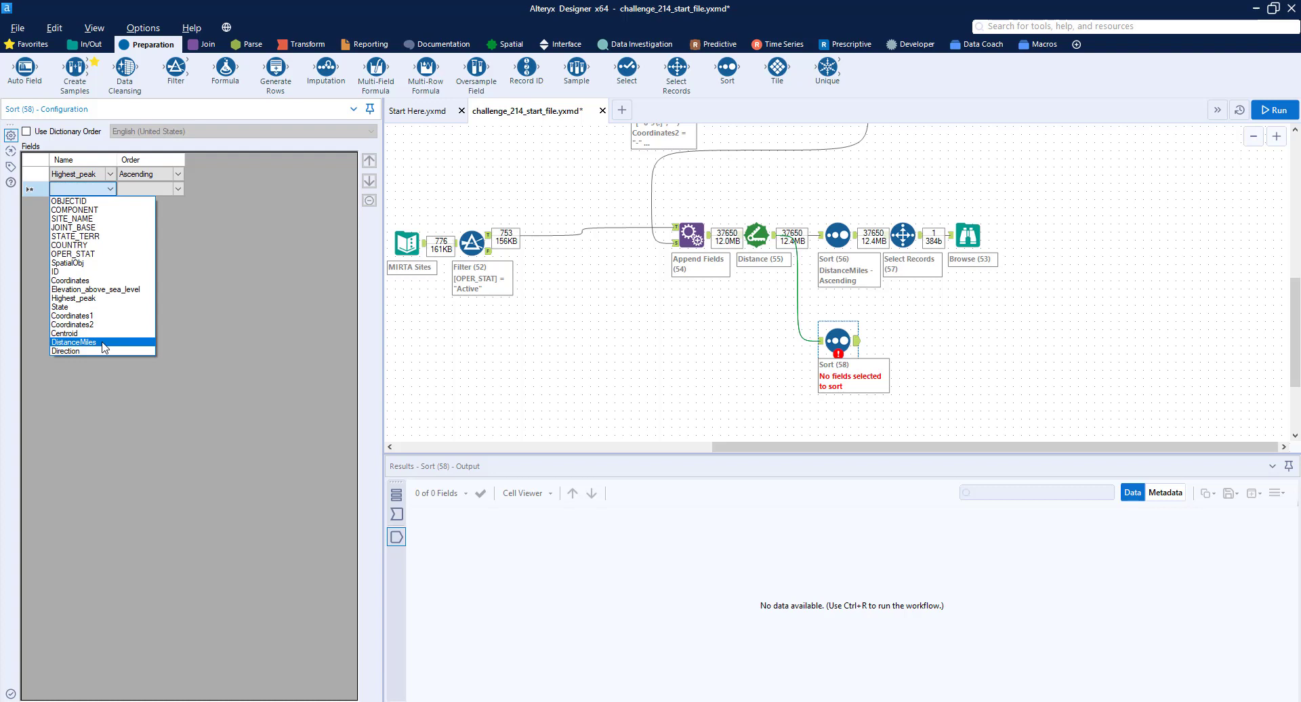
pyautogui.click(104, 342)
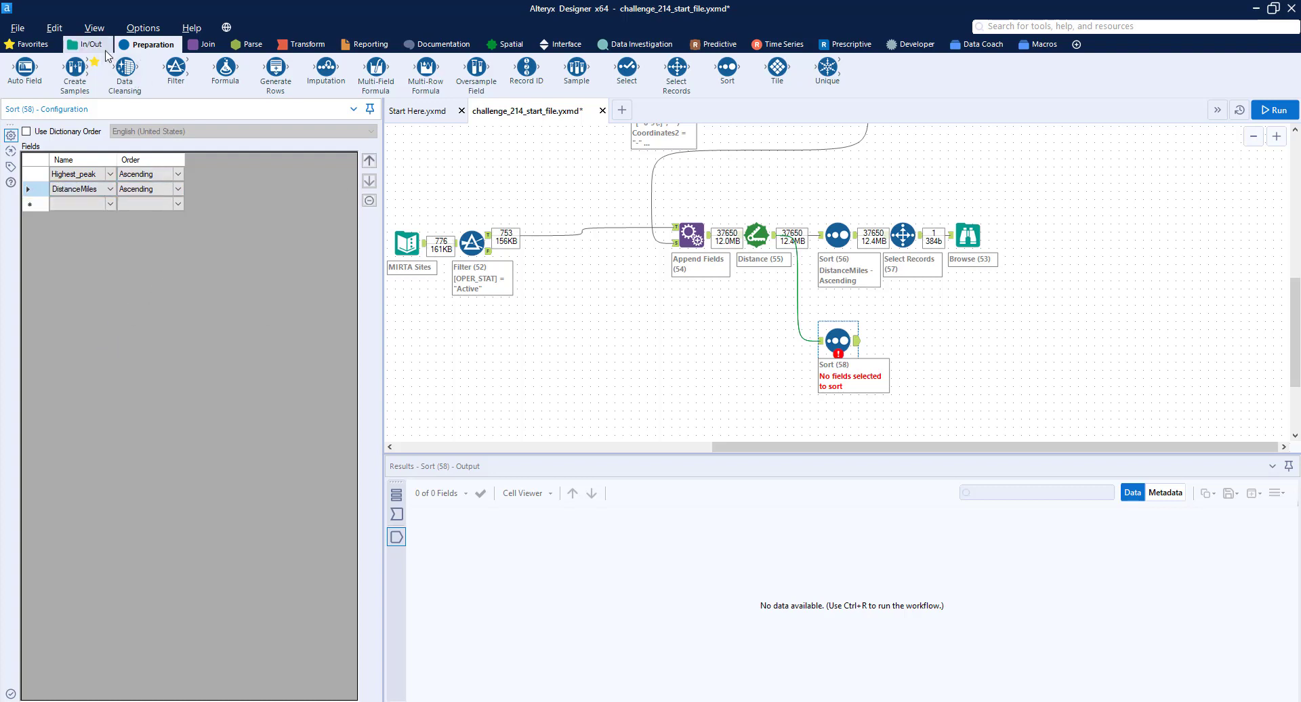
# - Attach a Browse tool to the new Sort's output and run the workflow
pyautogui.click(85, 44)
pyautogui.moveTo(25, 68); pyautogui.dragTo(946, 343)
pyautogui.hotkey('ctrl', 'r')
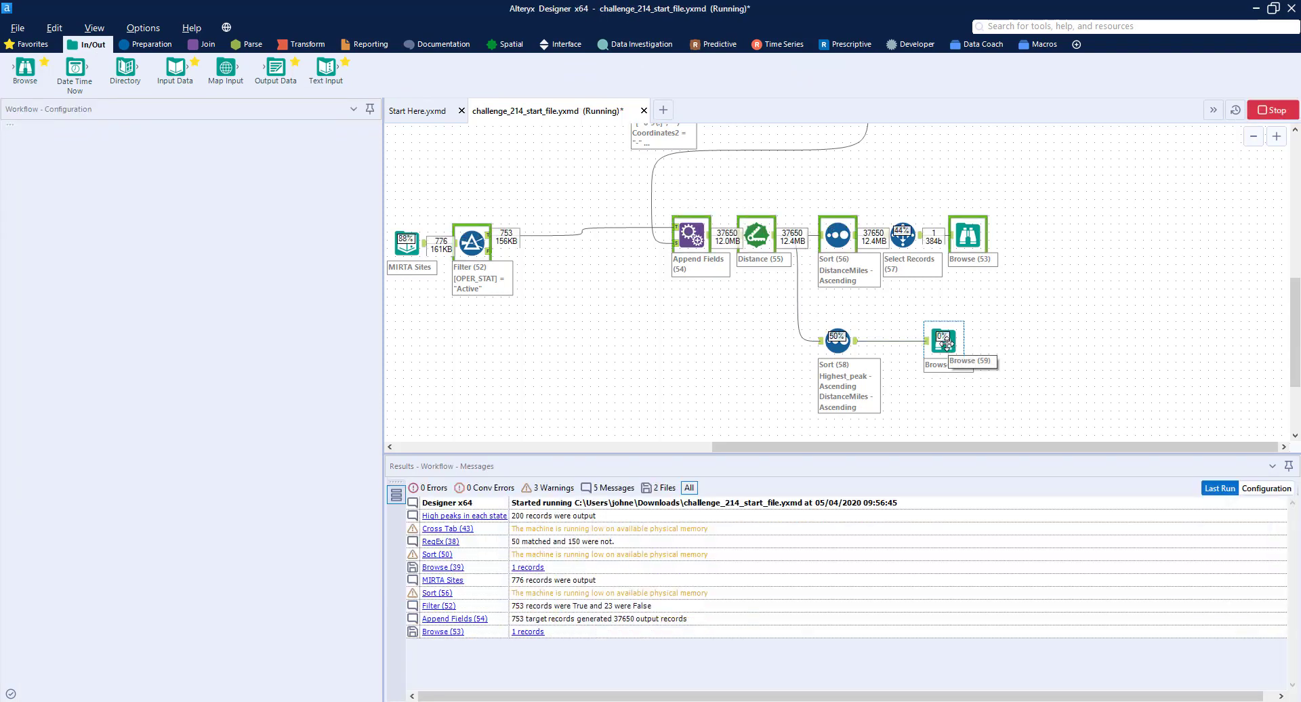
# - Reread the challenge question about high peaks closest to a MIRTA site in a neighboring state
pyautogui.moveTo(964, 447); pyautogui.dragTo(572, 414)
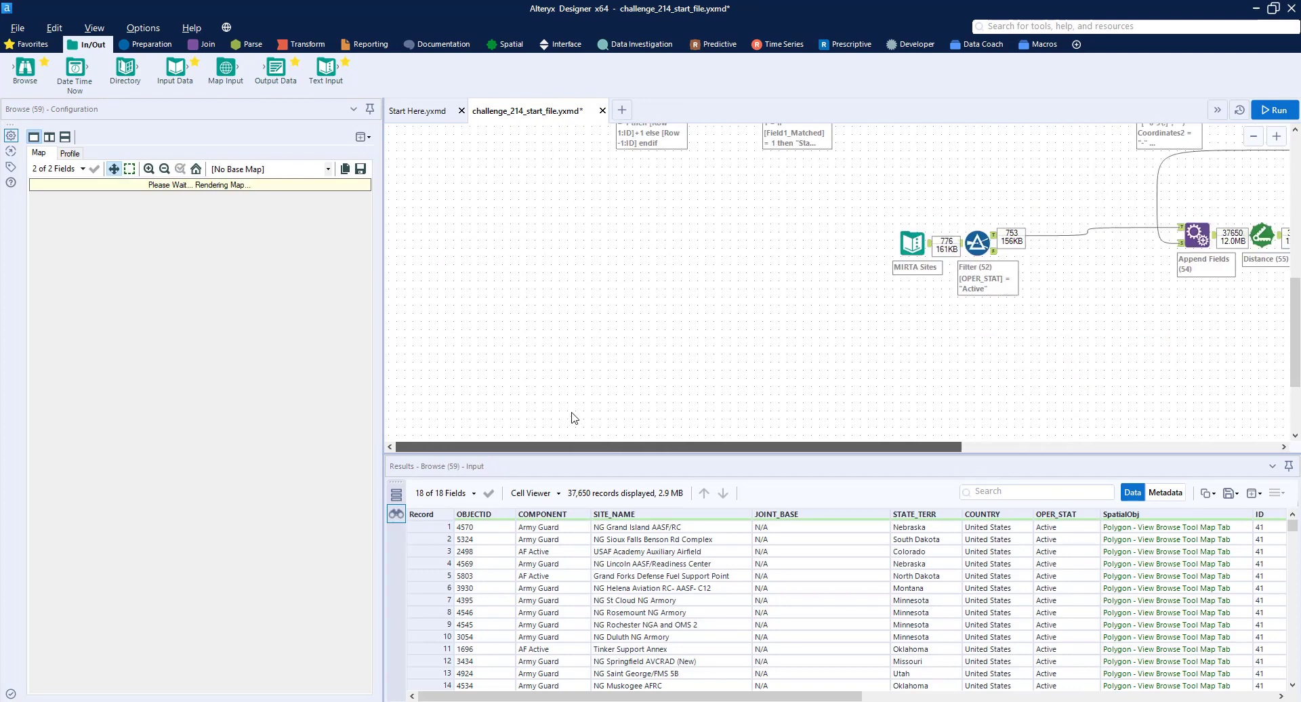
pyautogui.scroll(5, 579, 242)
pyautogui.scroll(2, 579, 243)
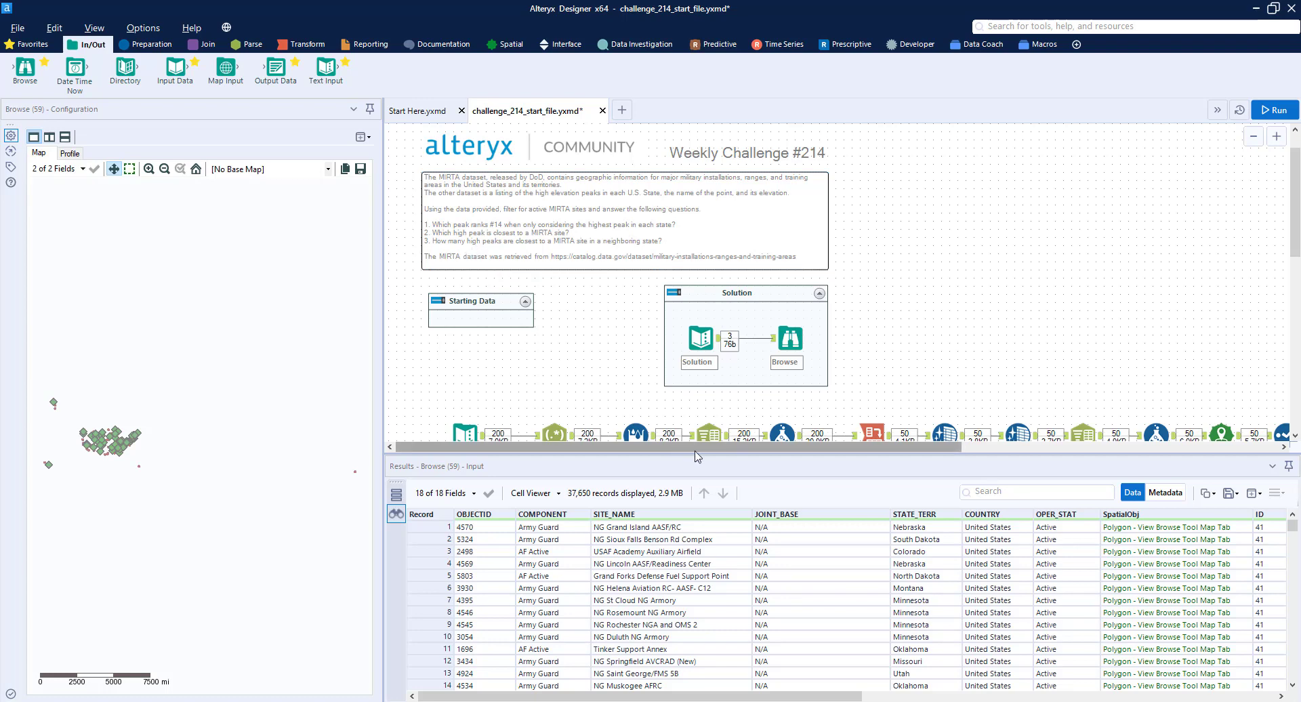
pyautogui.moveTo(685, 446); pyautogui.dragTo(974, 406)
pyautogui.scroll(-3, 974, 406)
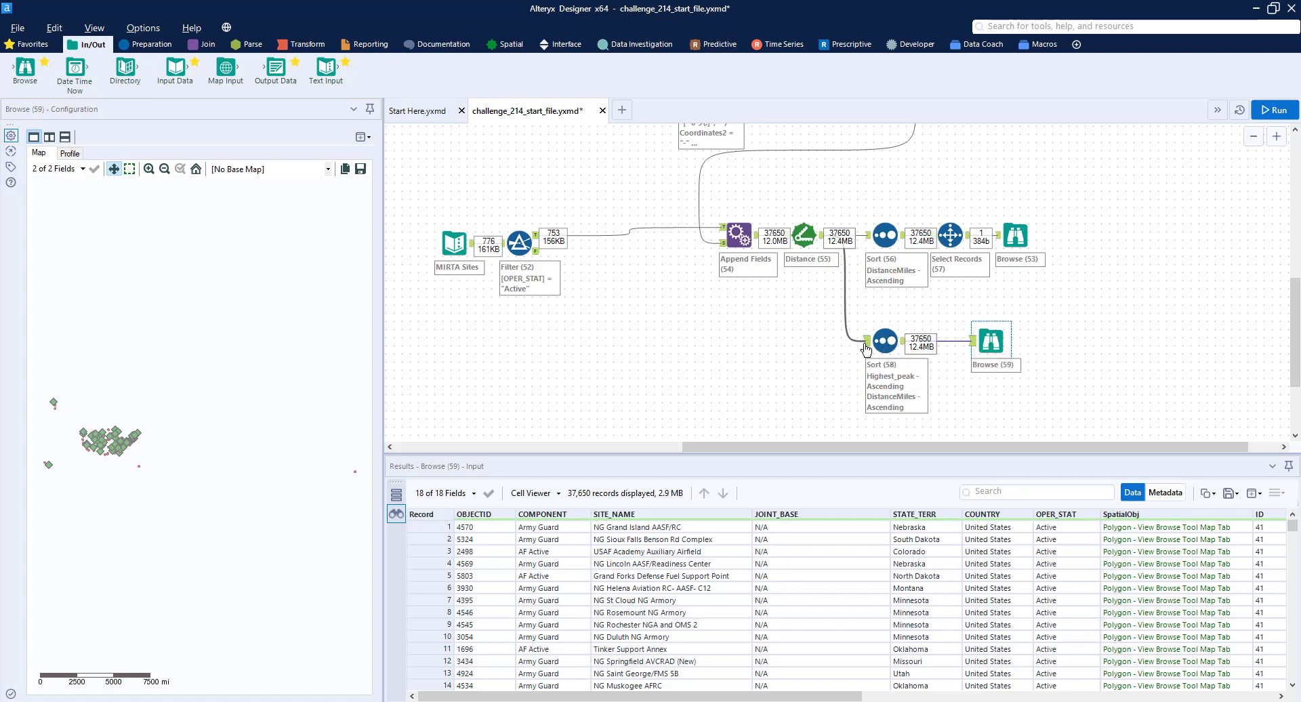
# - Review the second Sort's fields and examine the peak, state and distance columns across its sorted records in the Browse
pyautogui.click(880, 342)
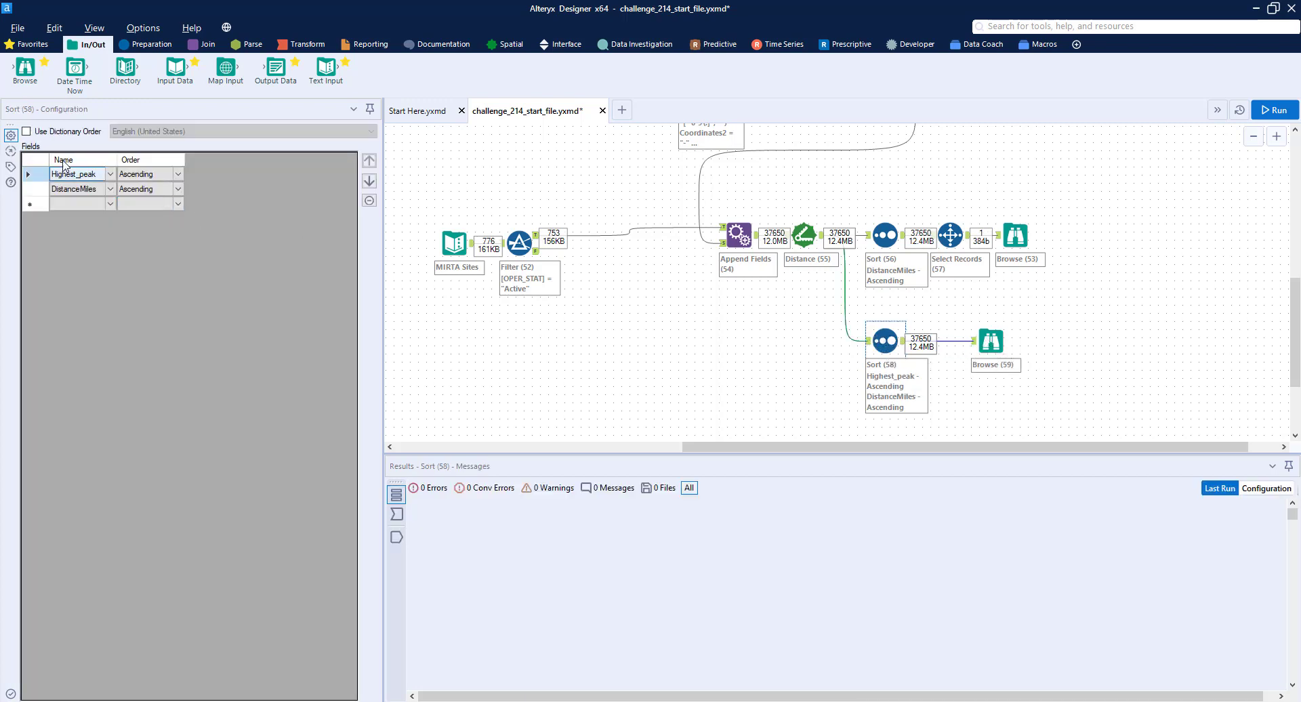
pyautogui.click(103, 190)
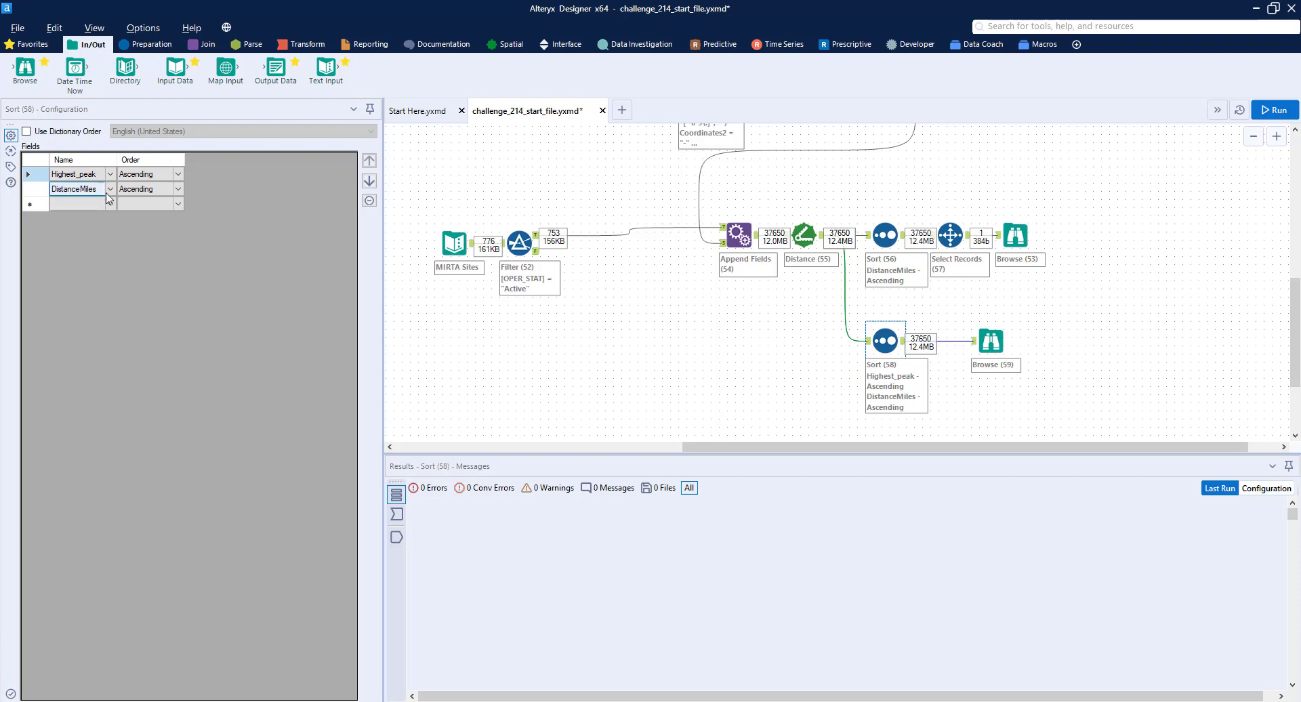
pyautogui.click(993, 343)
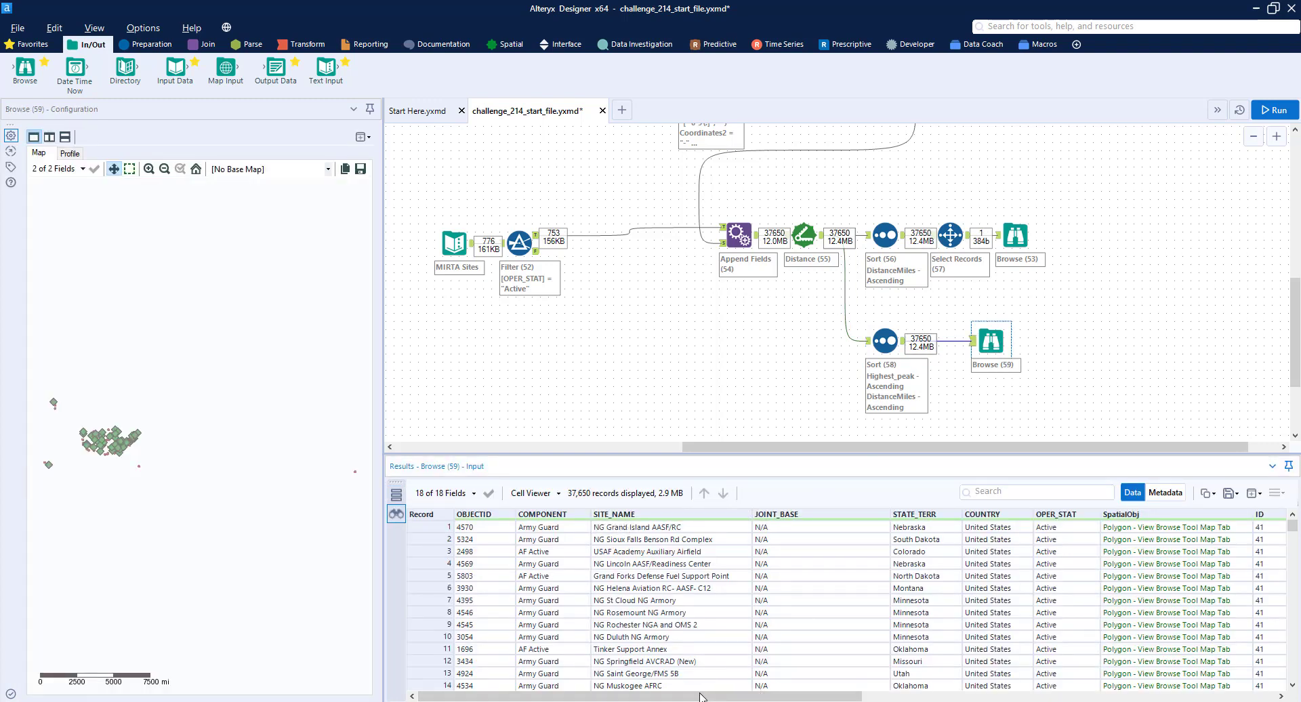
pyautogui.moveTo(710, 695); pyautogui.dragTo(1074, 695)
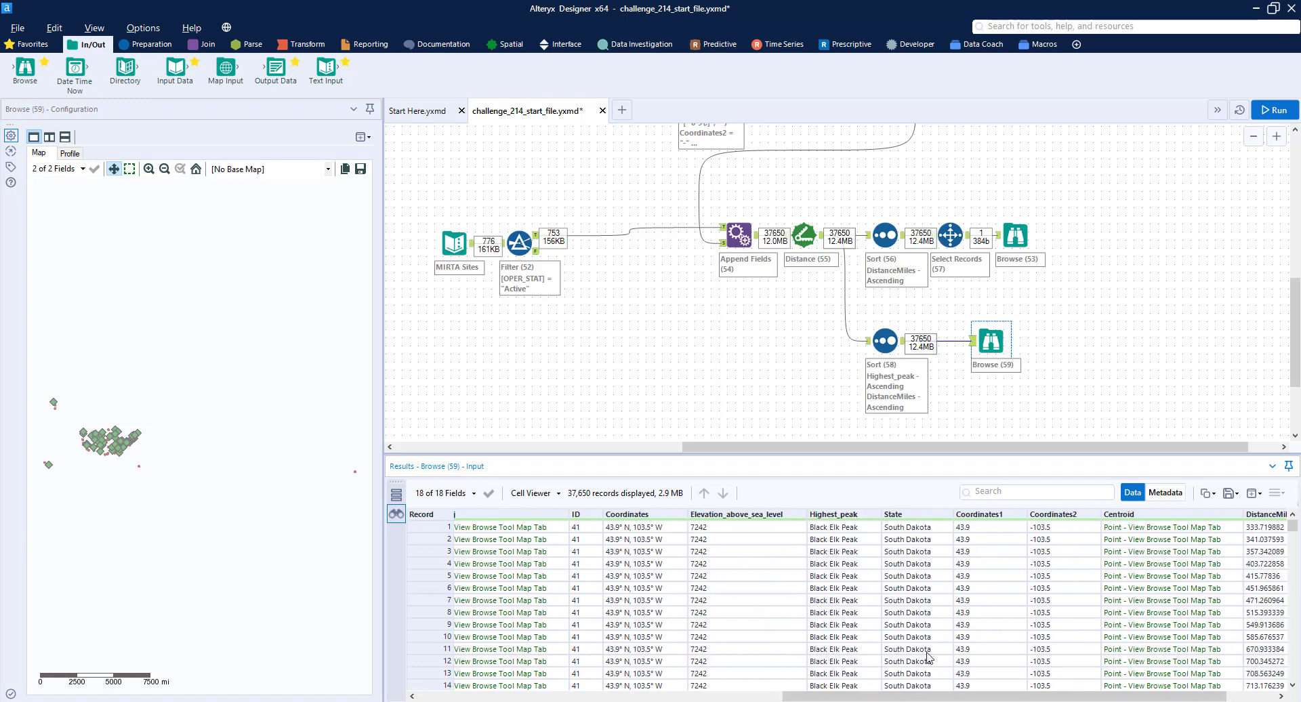
pyautogui.moveTo(955, 695); pyautogui.dragTo(1004, 696)
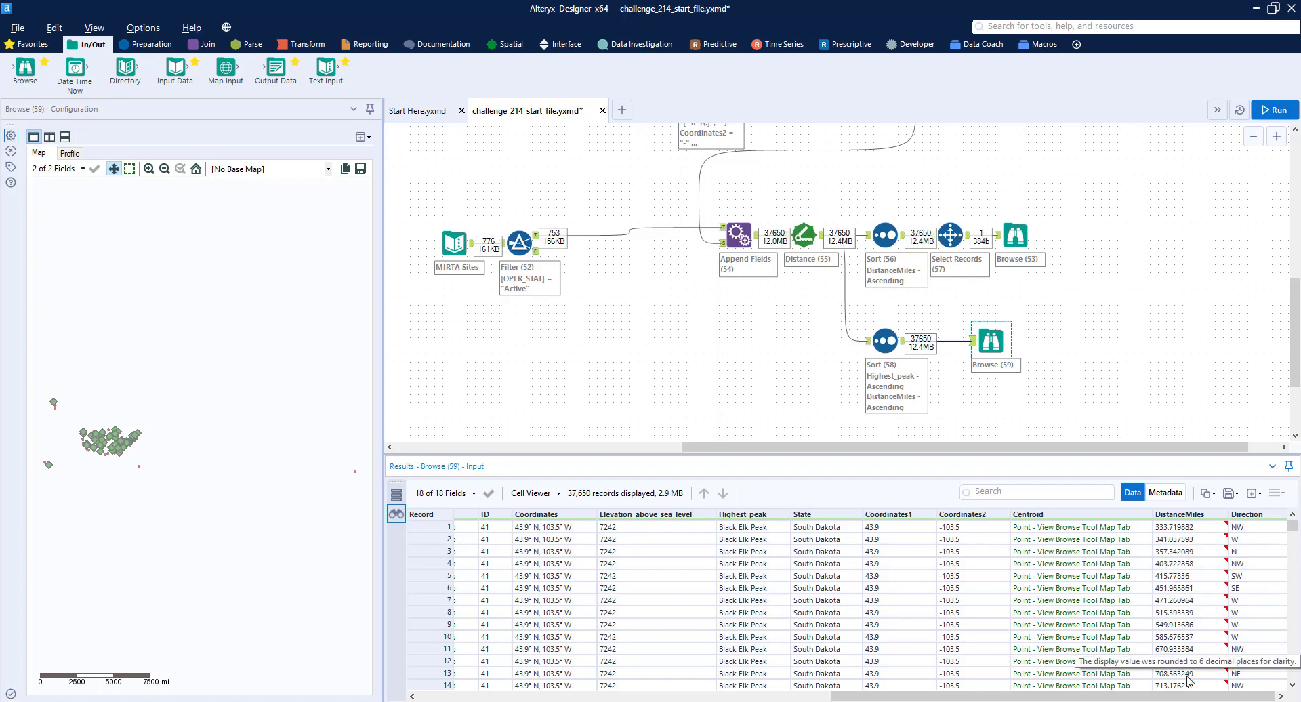
pyautogui.scroll(-13, 1178, 596)
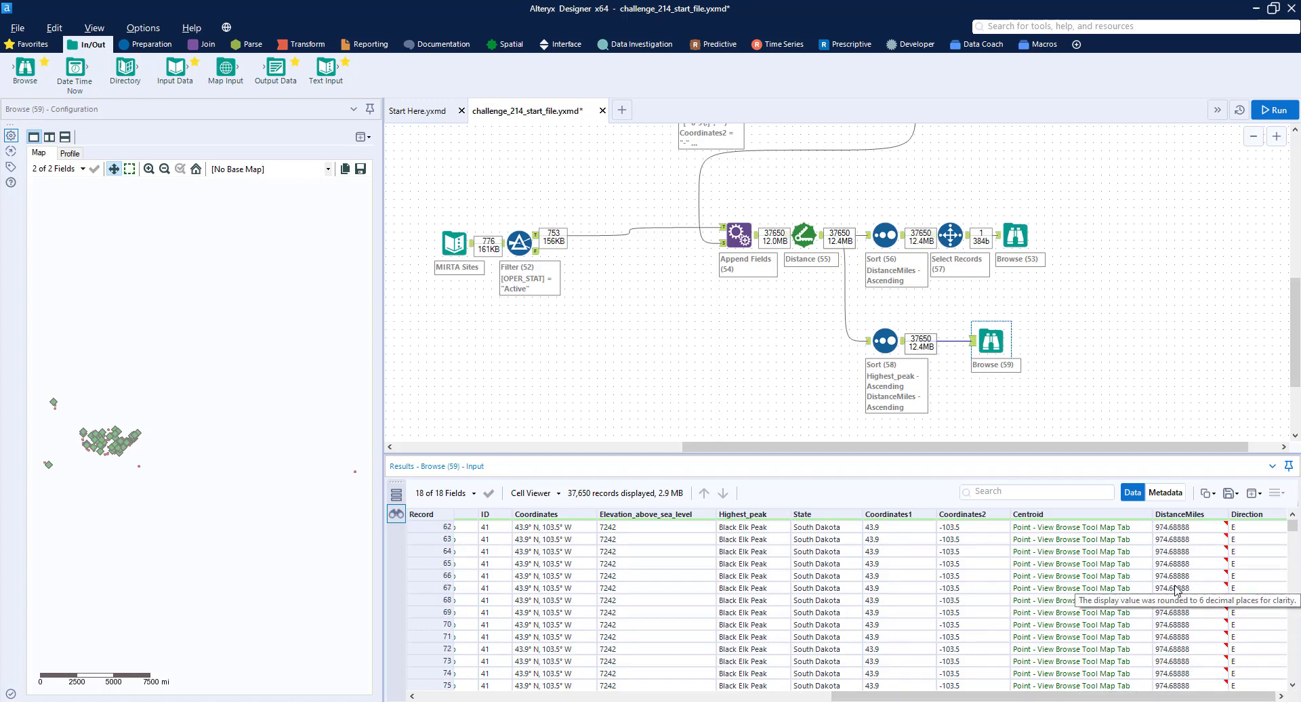
pyautogui.scroll(-14, 1176, 590)
pyautogui.scroll(-14, 1174, 590)
pyautogui.moveTo(1292, 526); pyautogui.dragTo(1292, 541)
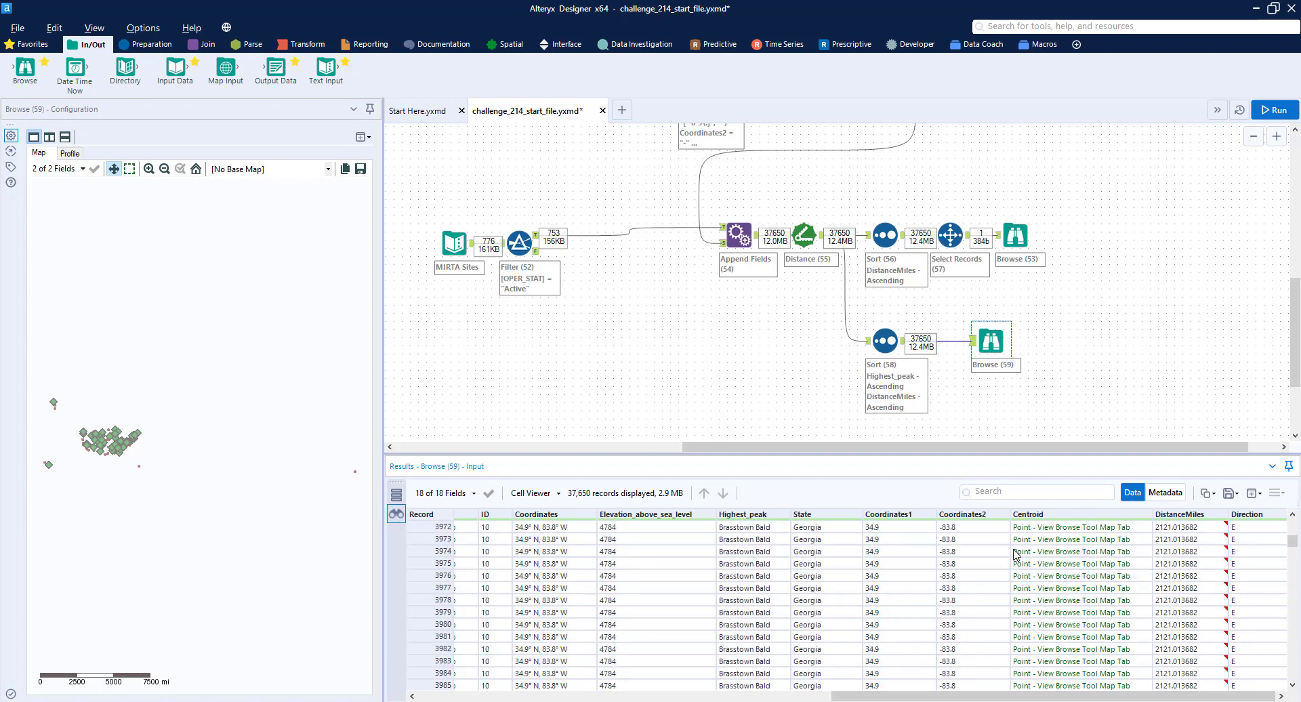
pyautogui.moveTo(1294, 539); pyautogui.dragTo(1297, 519)
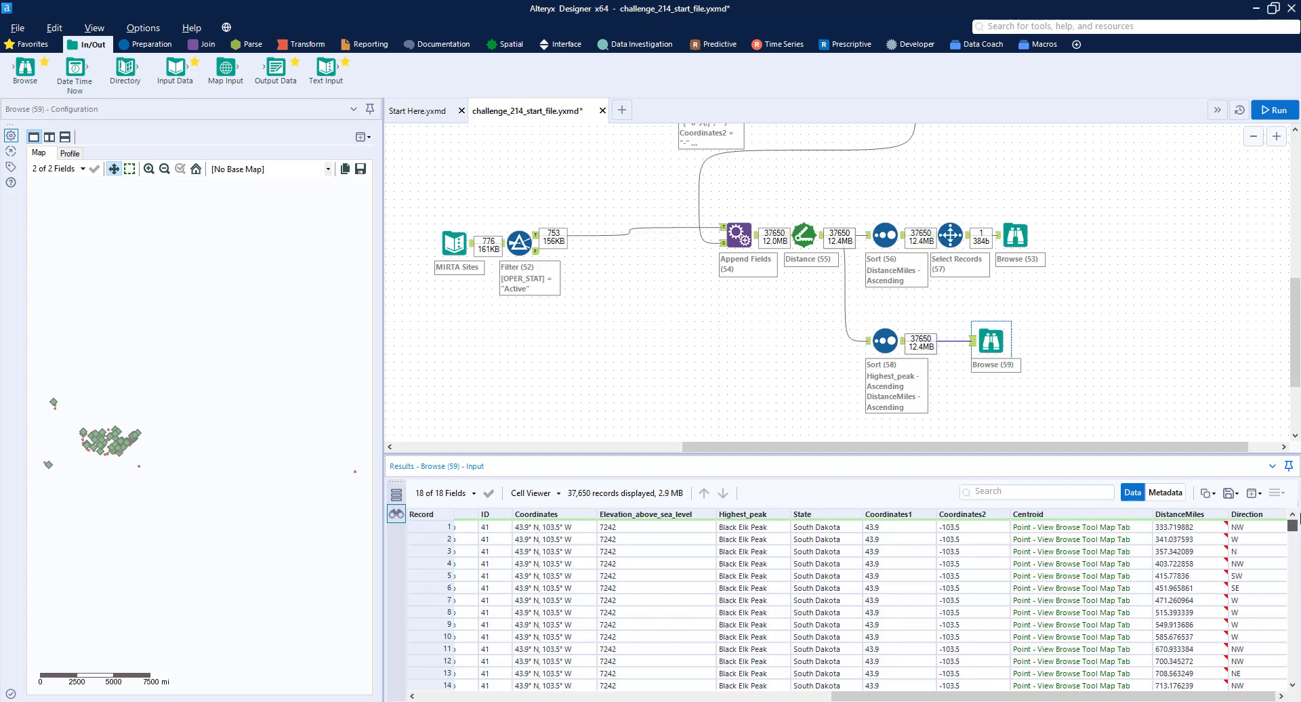
# - Insert a Sample tool between the second Sort and its Browse, keeping the first 1 row grouped by Highest_peak
pyautogui.click(152, 45)
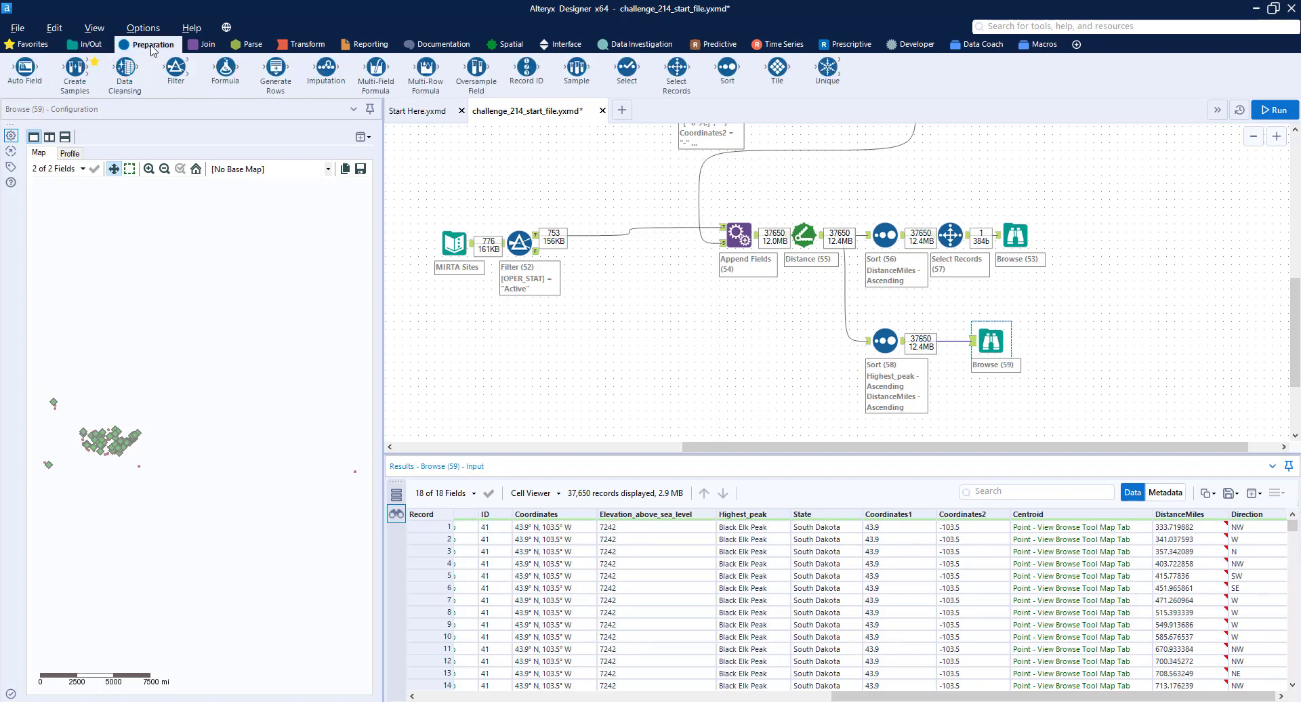
pyautogui.moveTo(680, 72); pyautogui.dragTo(1040, 341)
pyautogui.click(950, 340)
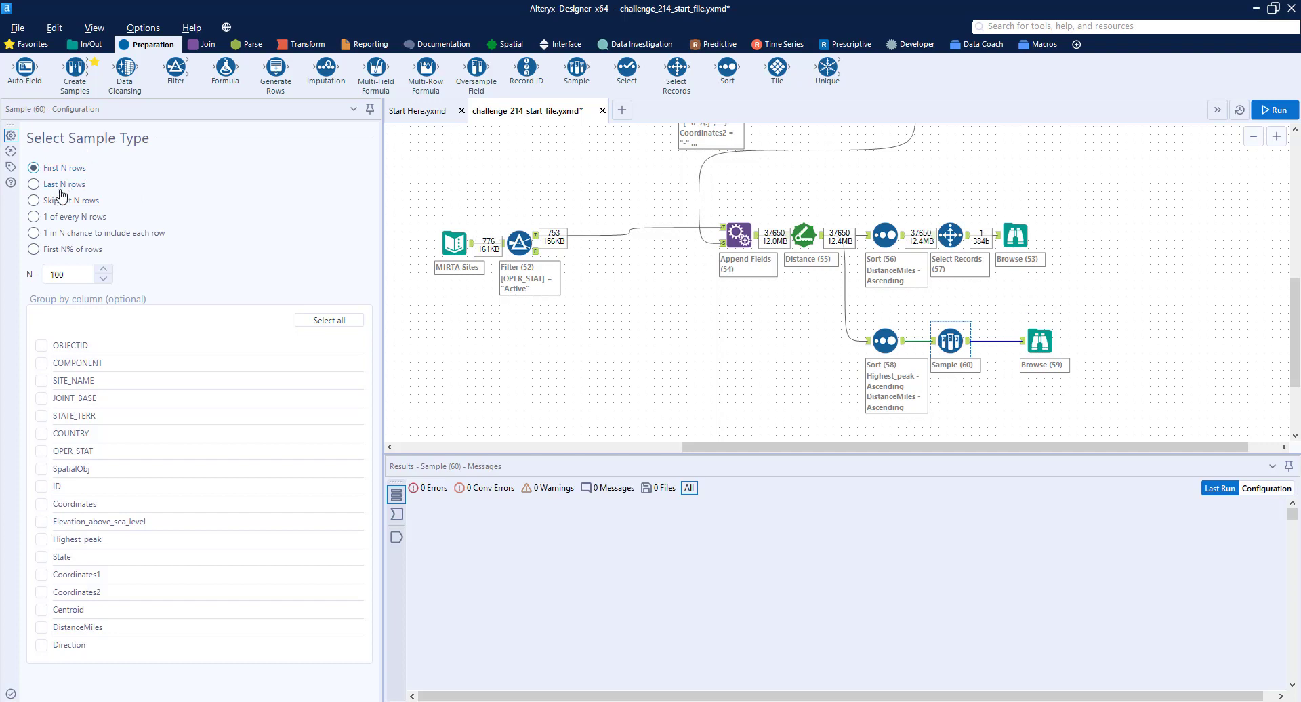
pyautogui.doubleClick(79, 279)
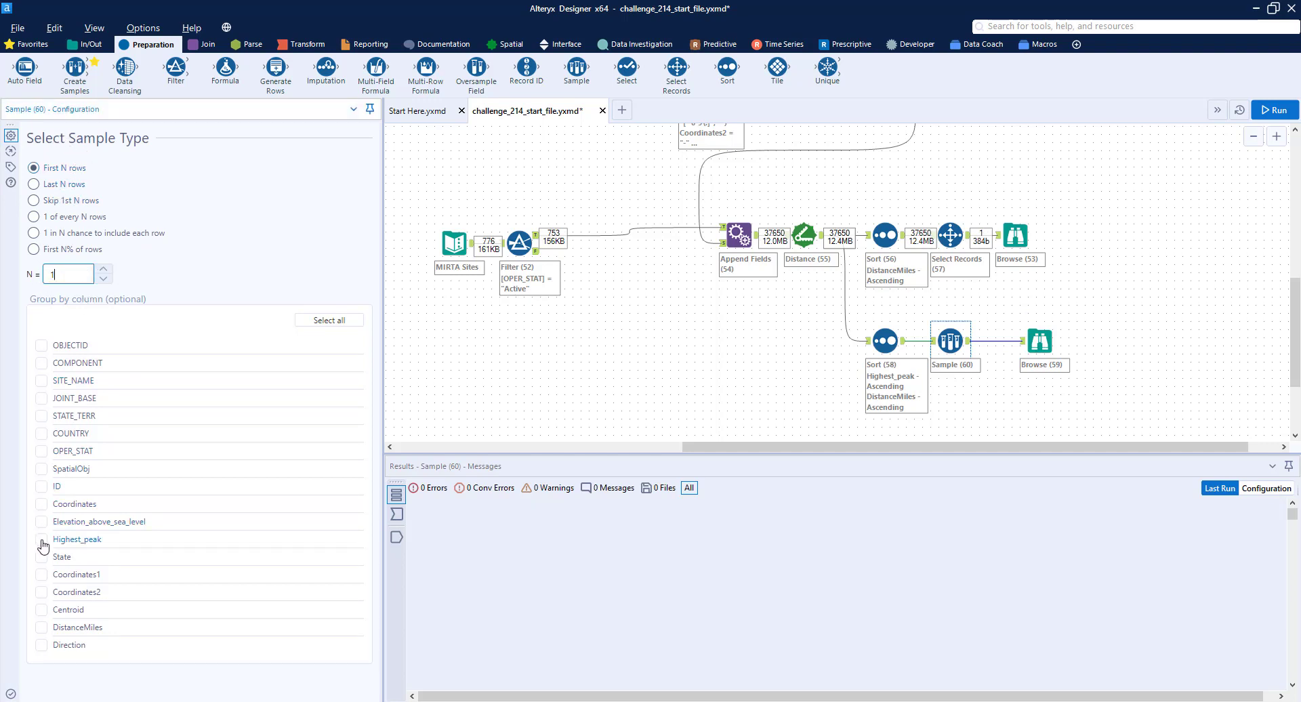
# - Run the workflow and examine the sampled records' site state, peak state and distance in the Browse
pyautogui.click(1289, 115)
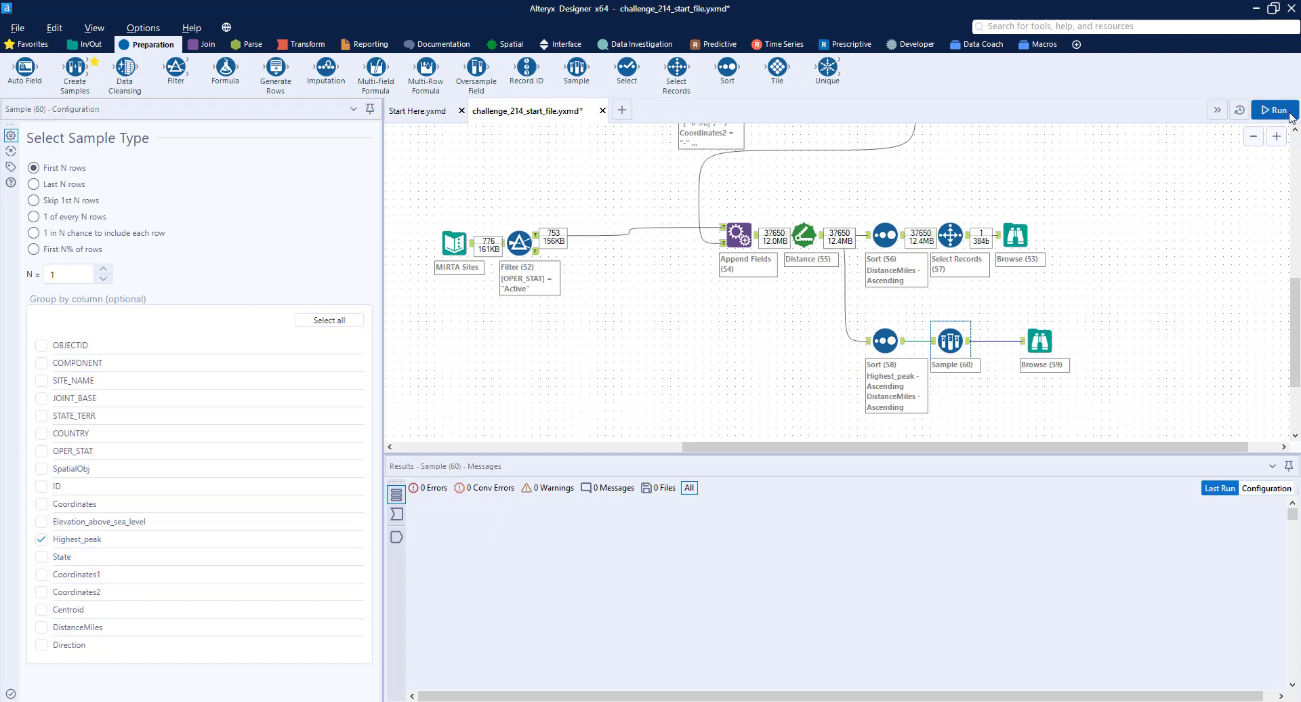
pyautogui.click(1041, 341)
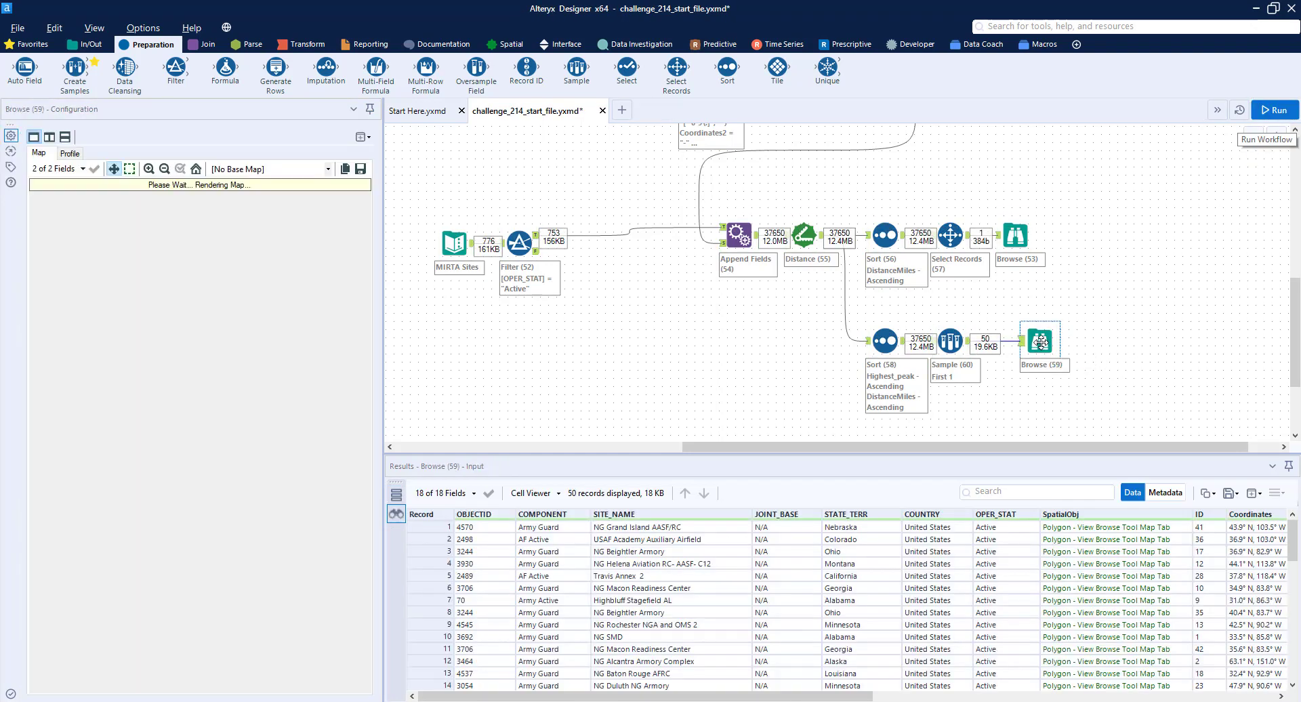
pyautogui.moveTo(753, 691); pyautogui.dragTo(1108, 696)
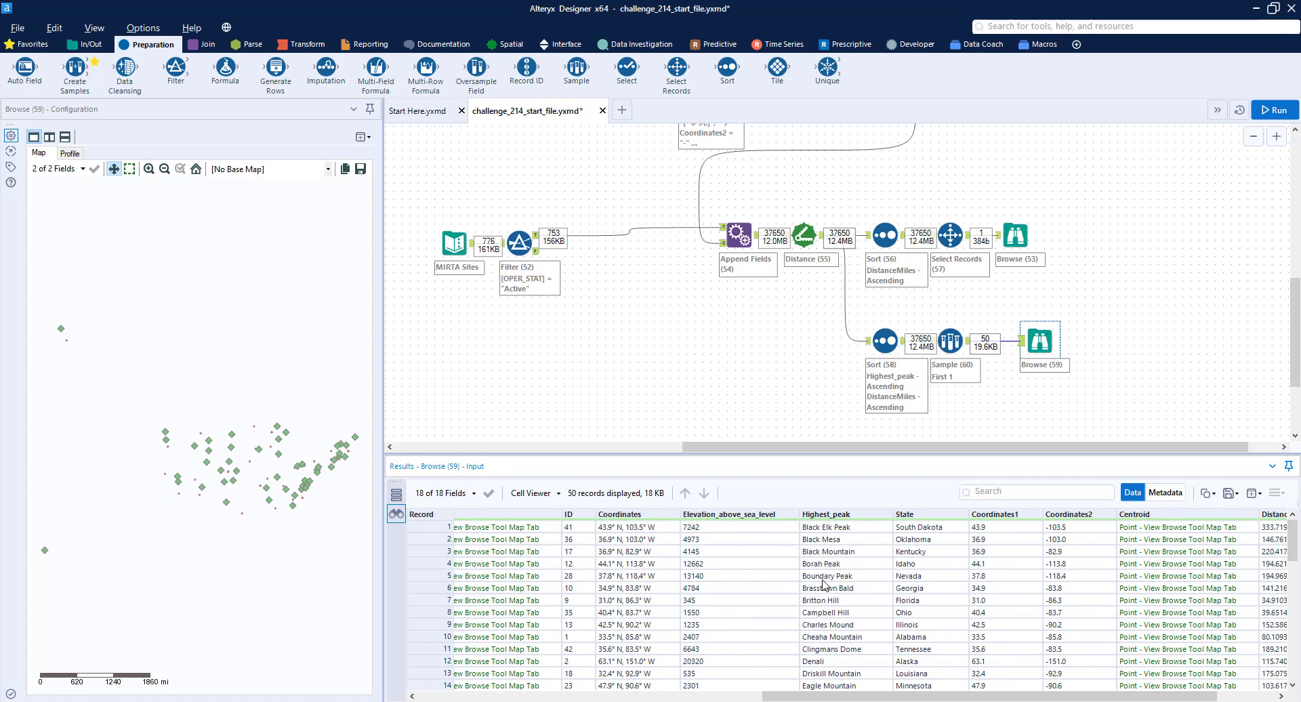
pyautogui.moveTo(1016, 696); pyautogui.dragTo(1072, 670)
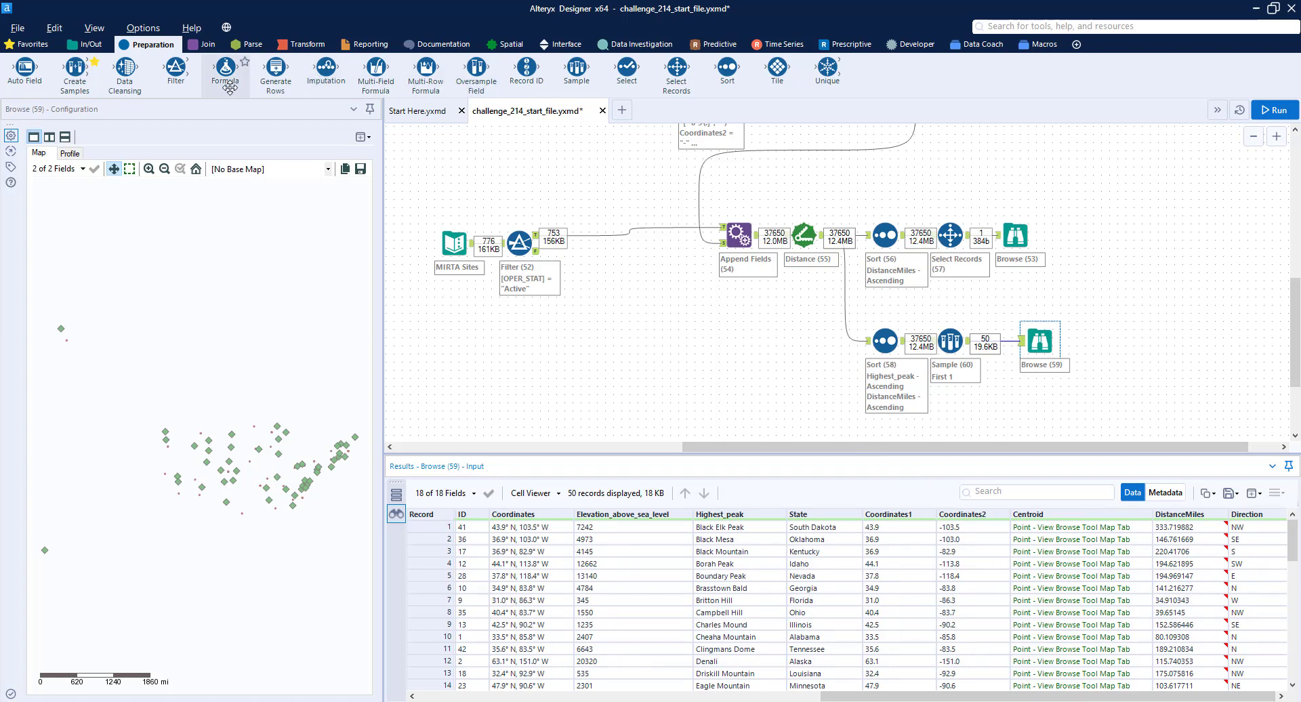
# - Insert a Filter between Sample and Browse with the custom expression [STATE_TERR] != [State]
pyautogui.moveTo(183, 65); pyautogui.dragTo(1016, 340)
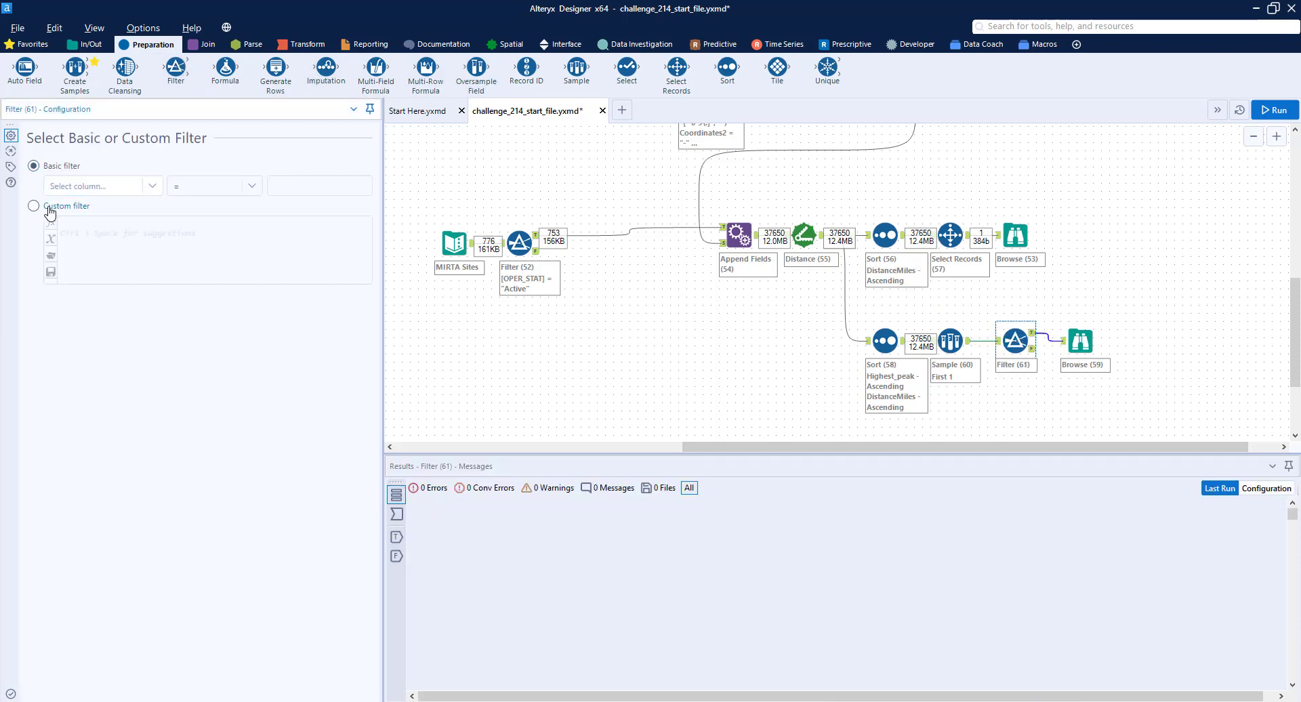
pyautogui.click(46, 205)
pyautogui.write('[st')
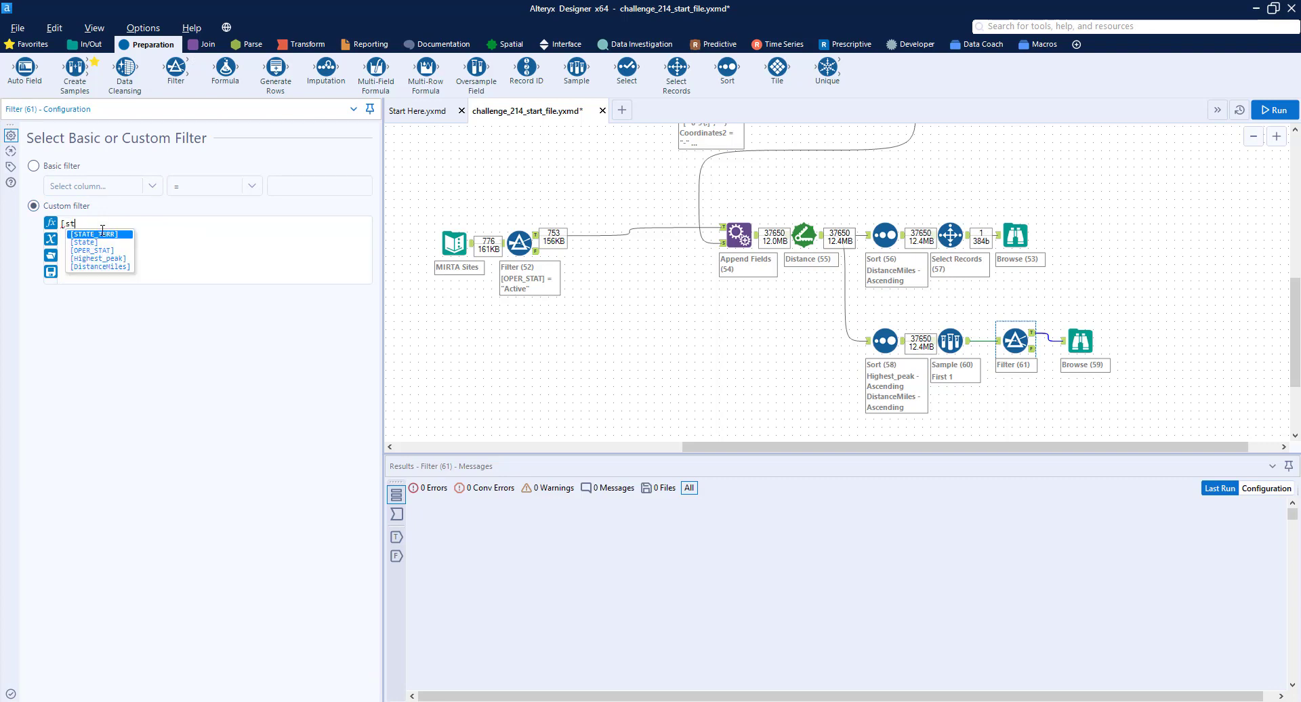
pyautogui.press('Return')
pyautogui.write('!')
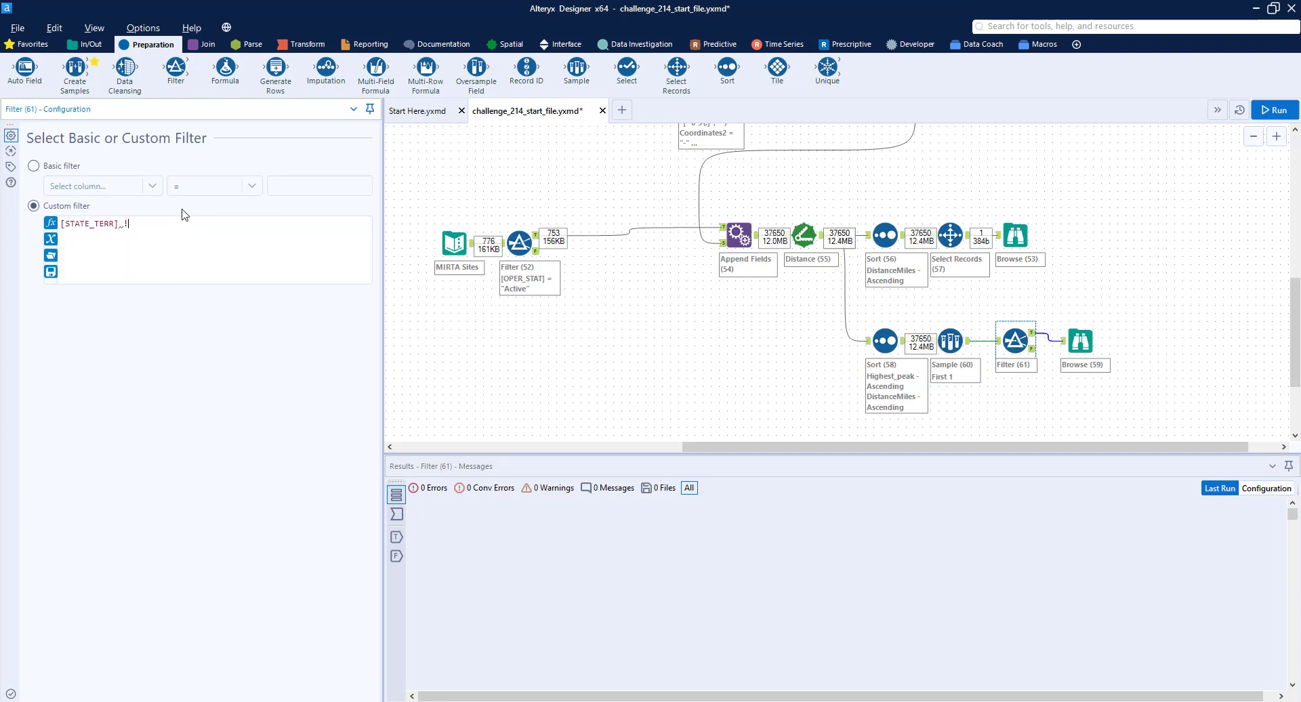
pyautogui.write('= [st')
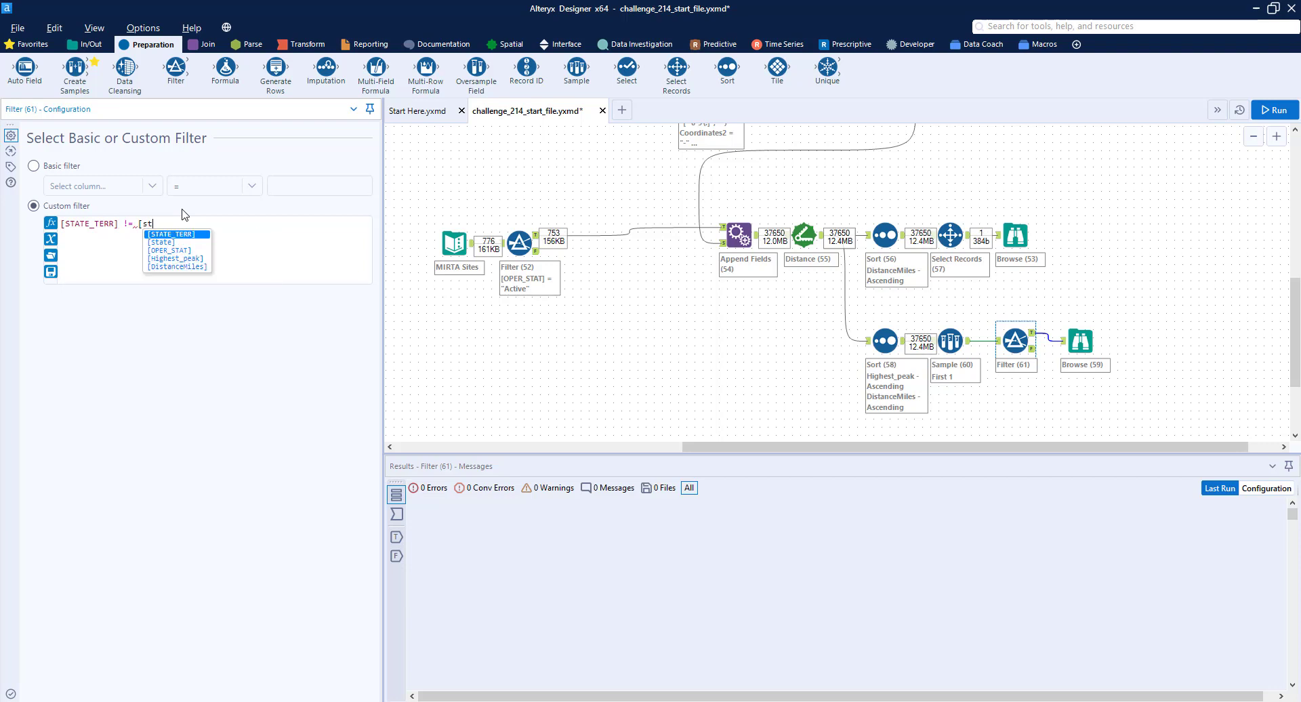
pyautogui.press('Down')
pyautogui.press('Return')
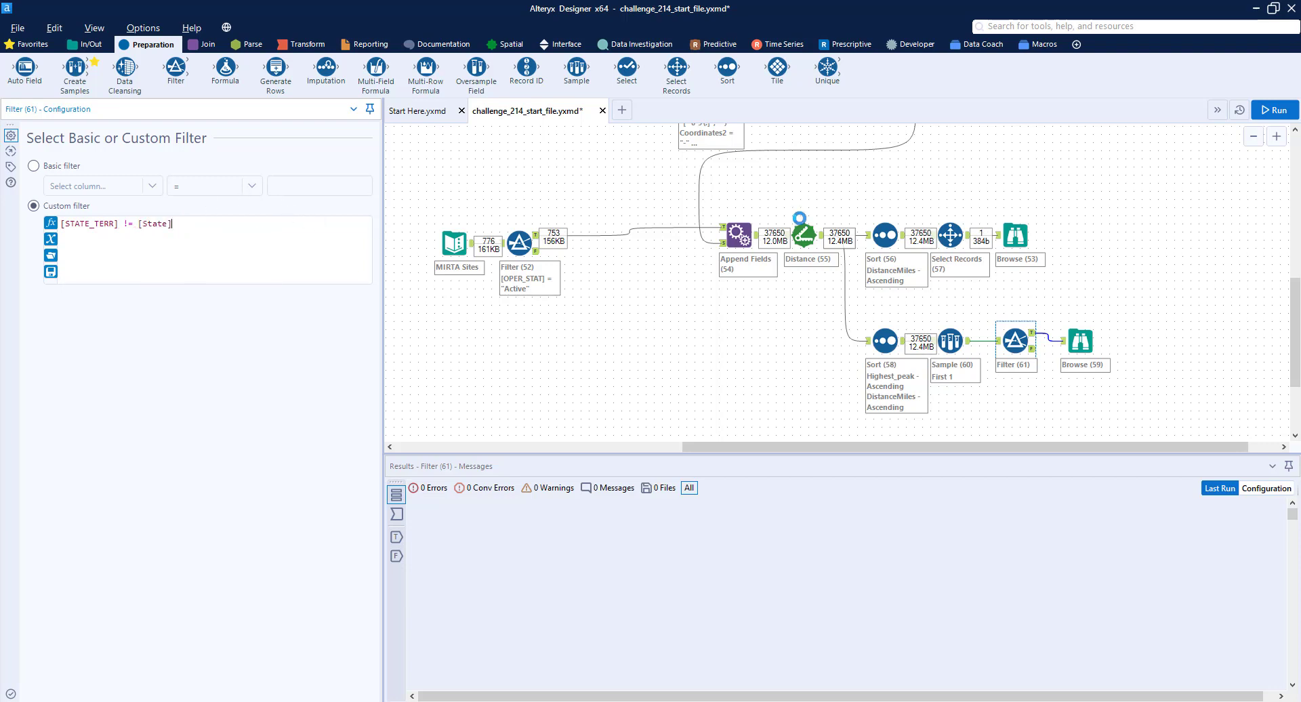
# - Run the workflow with the state filter and move its Browse farther right of the Filter to check the remaining records
pyautogui.click(1037, 318)
pyautogui.hotkey('ctrl', 'r')
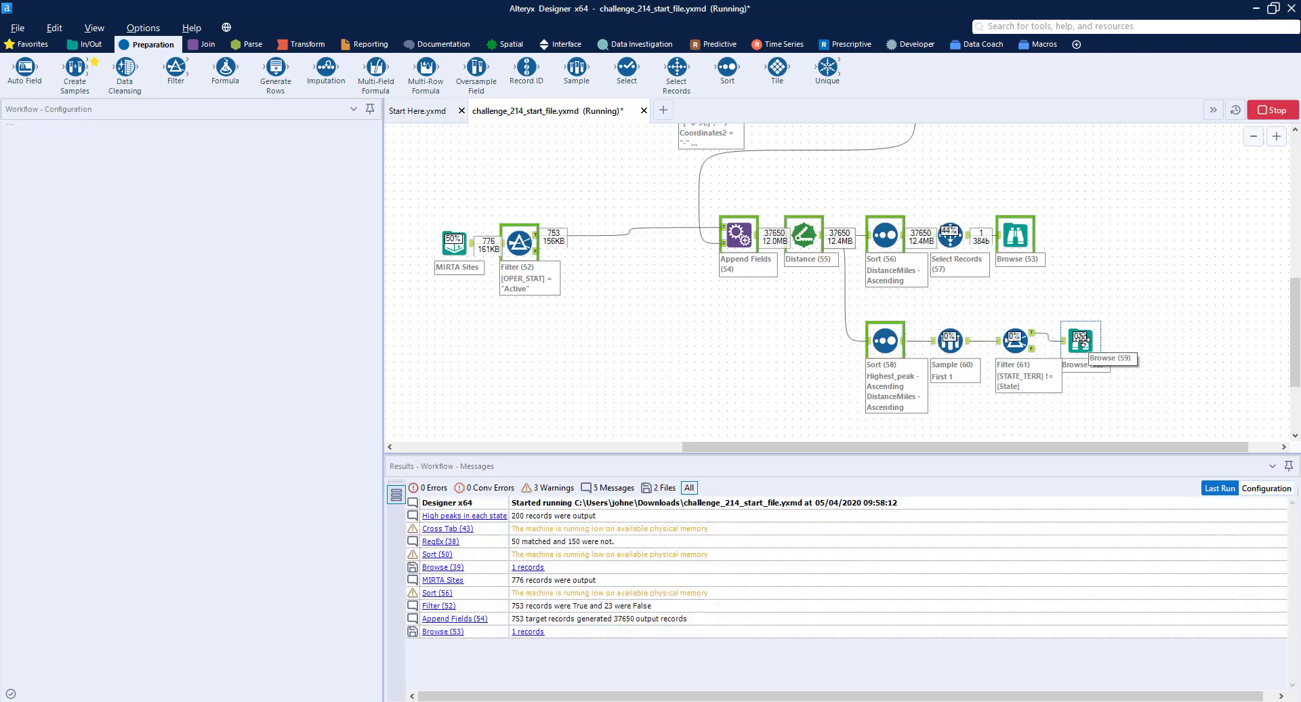
pyautogui.moveTo(1082, 340); pyautogui.dragTo(1147, 344)
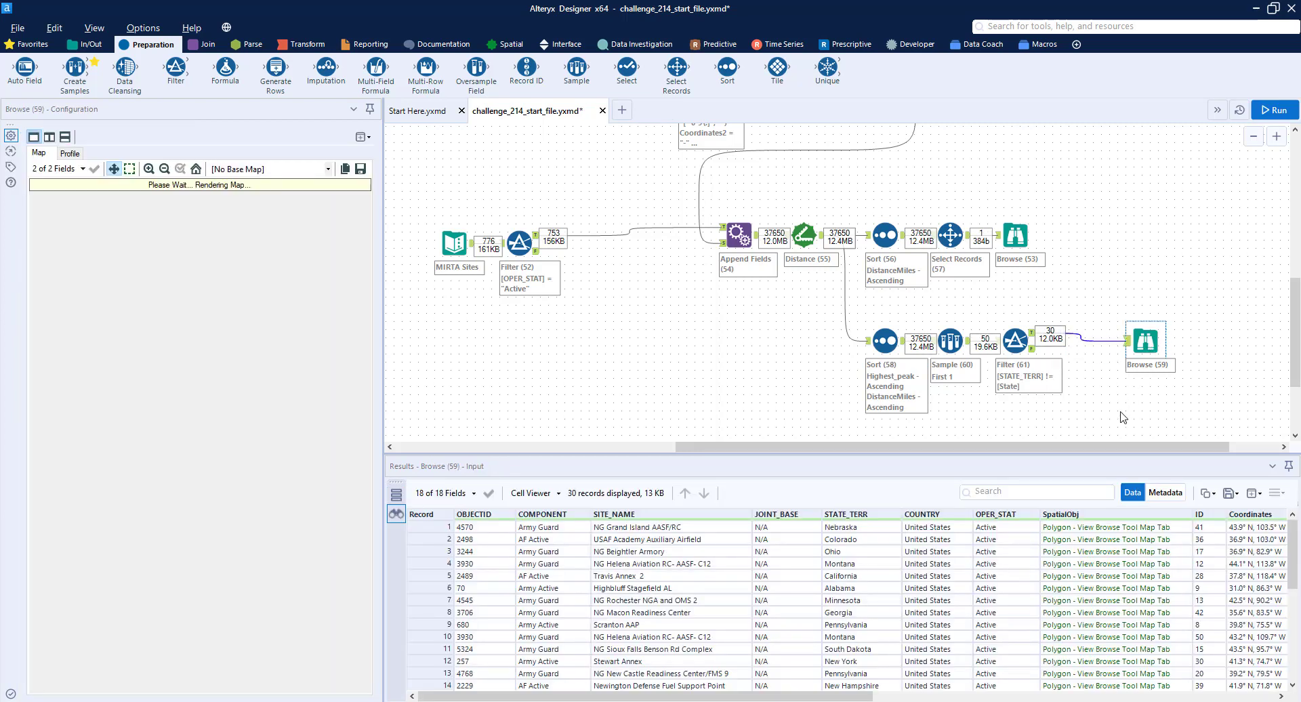
# - Check the expected answers in the Browse inside the Solution container
pyautogui.moveTo(1109, 448); pyautogui.dragTo(854, 446)
pyautogui.click(750, 203)
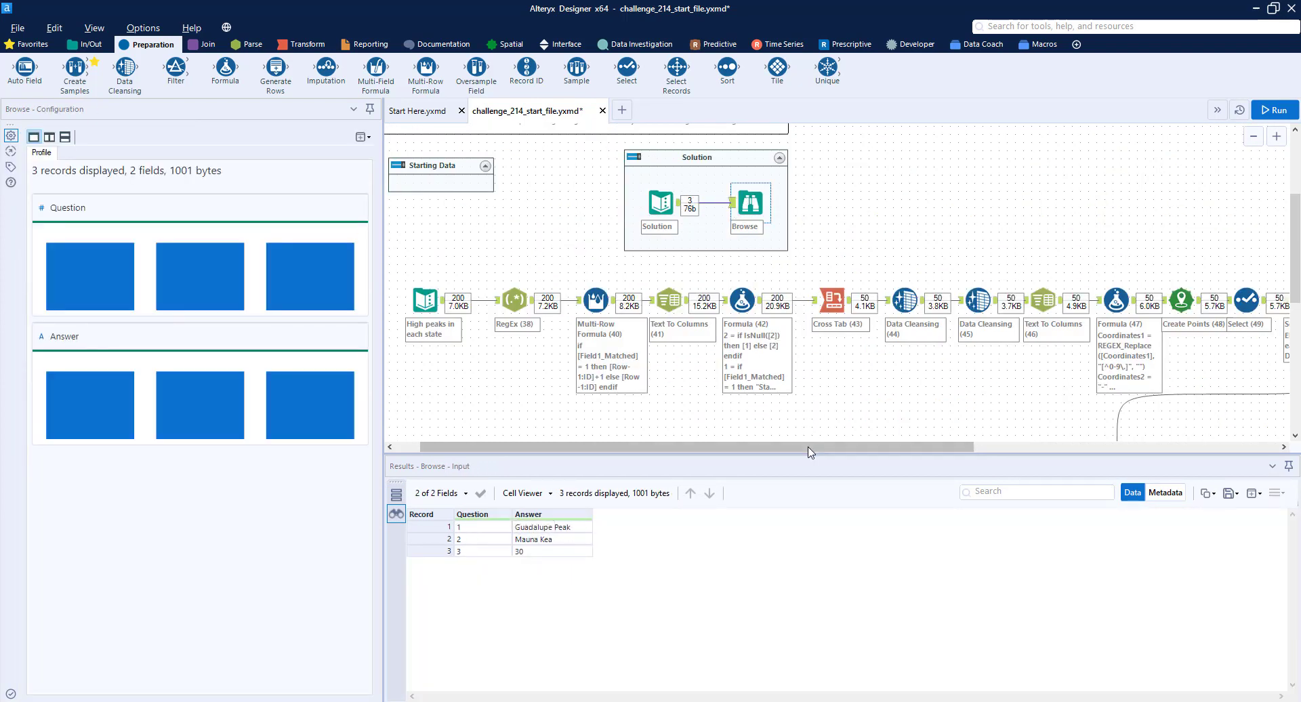
# - Insert a Count Records tool between the state Filter and its Browse, run the workflow, and shift that Browse slightly away from the new tool
pyautogui.moveTo(810, 446); pyautogui.dragTo(1112, 447)
pyautogui.scroll(-5, 1164, 334)
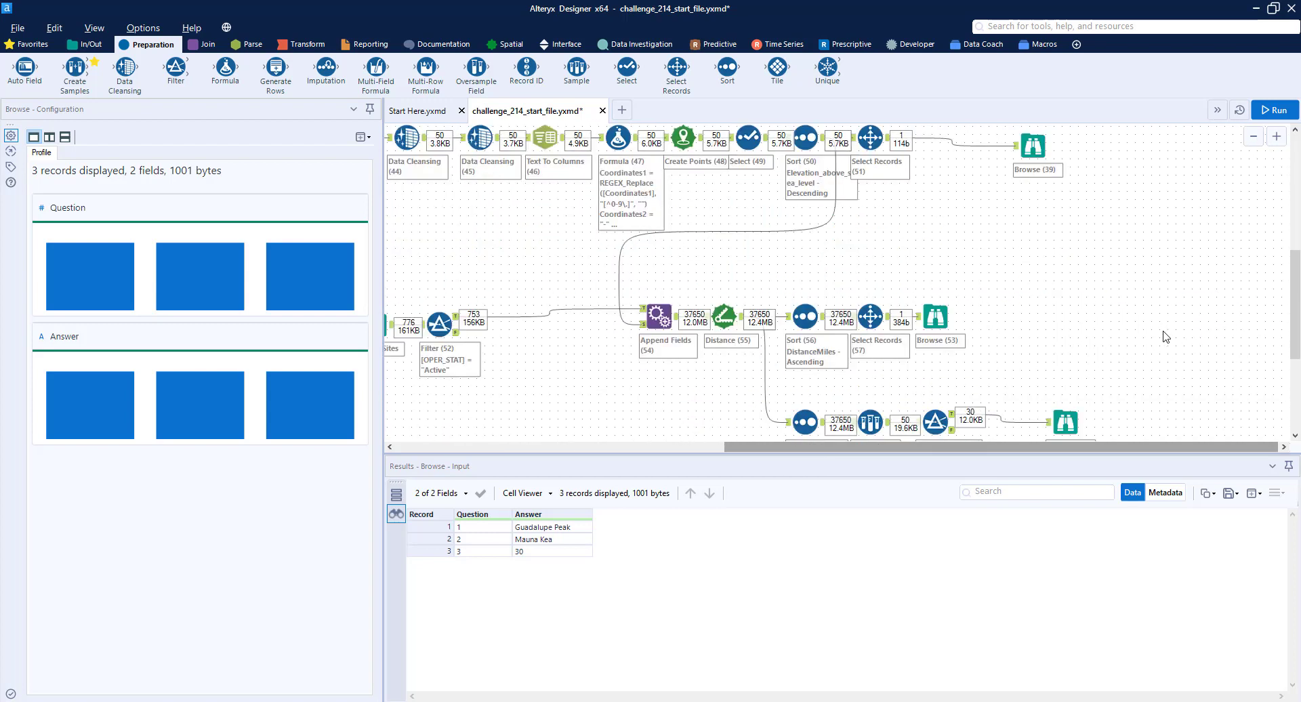
pyautogui.click(302, 44)
pyautogui.moveTo(81, 77); pyautogui.dragTo(1010, 340)
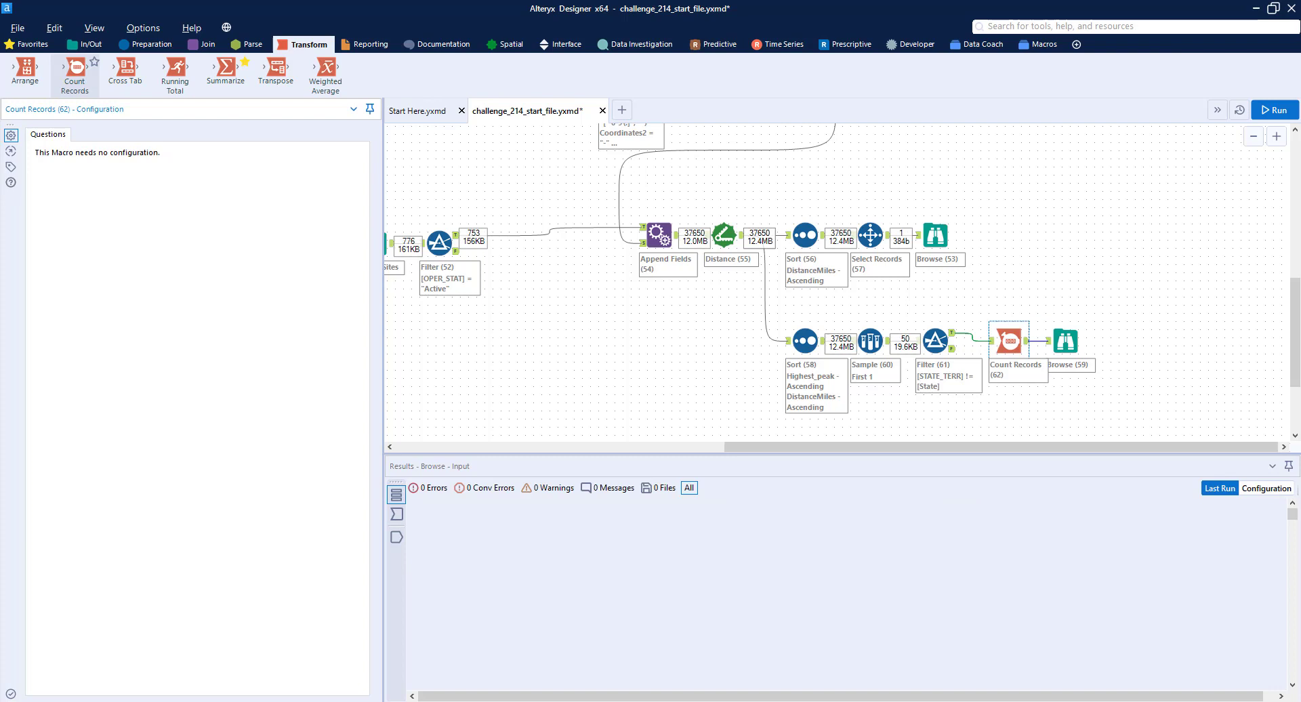
pyautogui.click(1273, 109)
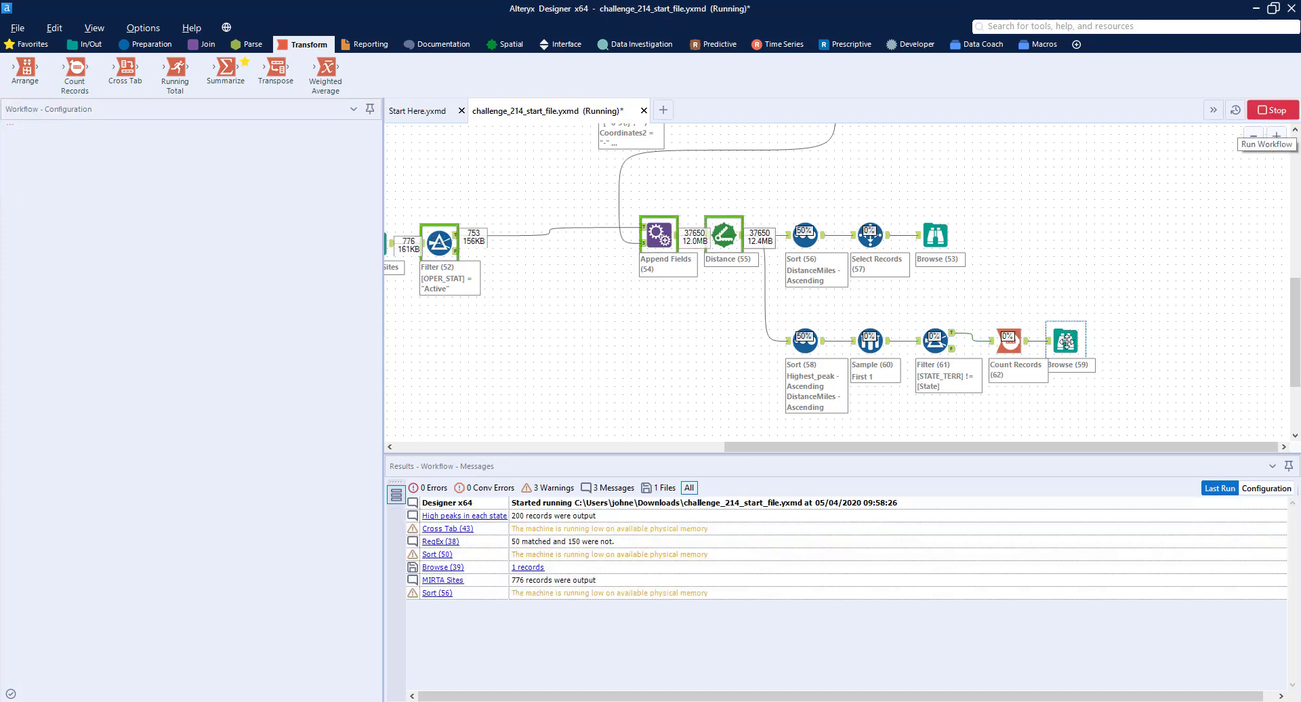
pyautogui.moveTo(1065, 340); pyautogui.dragTo(1081, 341)
# - Review the final results of all three questions in the Browse tools ending the peak, closest-site and record-count branches
pyautogui.moveTo(891, 445); pyautogui.dragTo(755, 445)
pyautogui.scroll(-3, 662, 290)
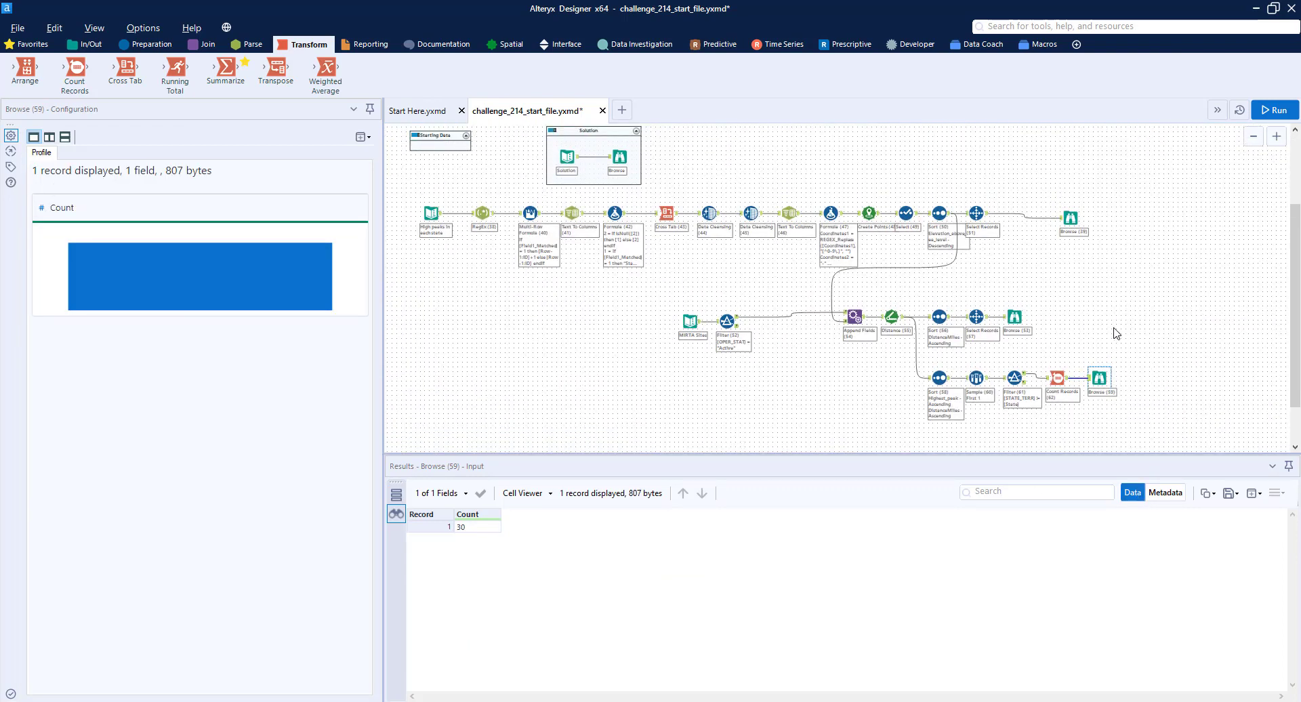
pyautogui.click(1073, 220)
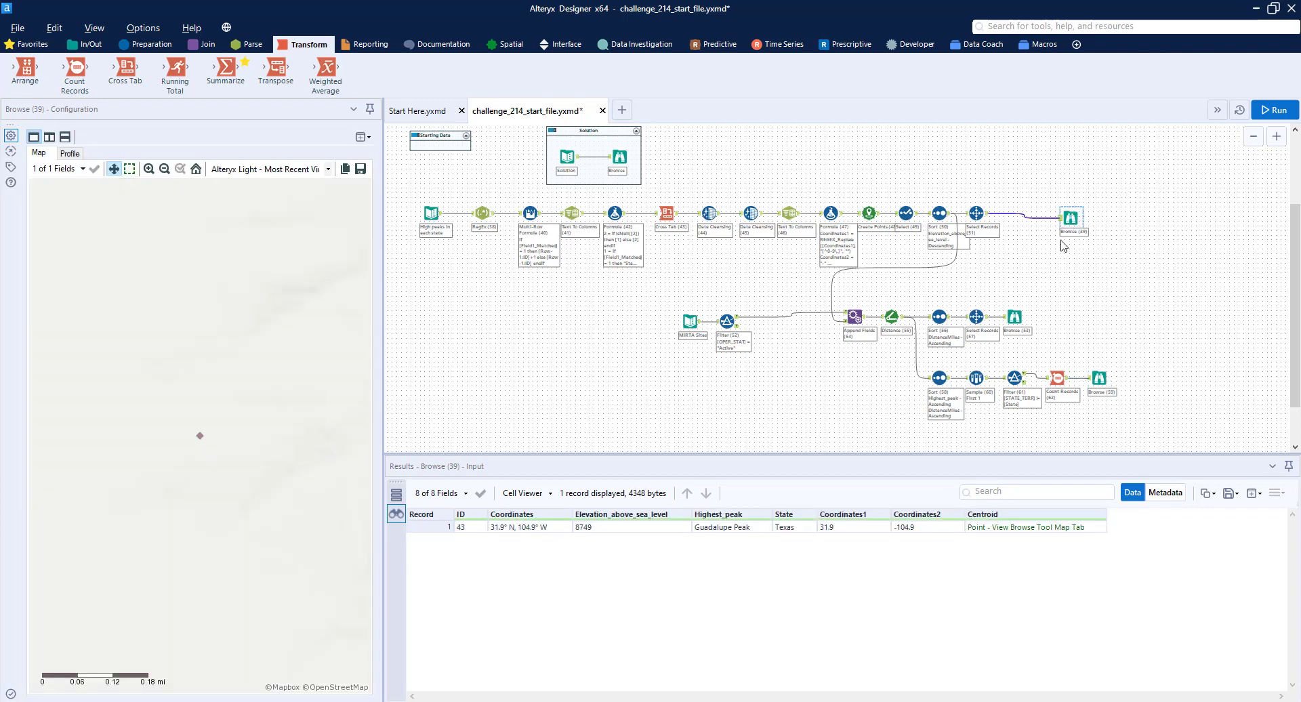
pyautogui.click(1012, 313)
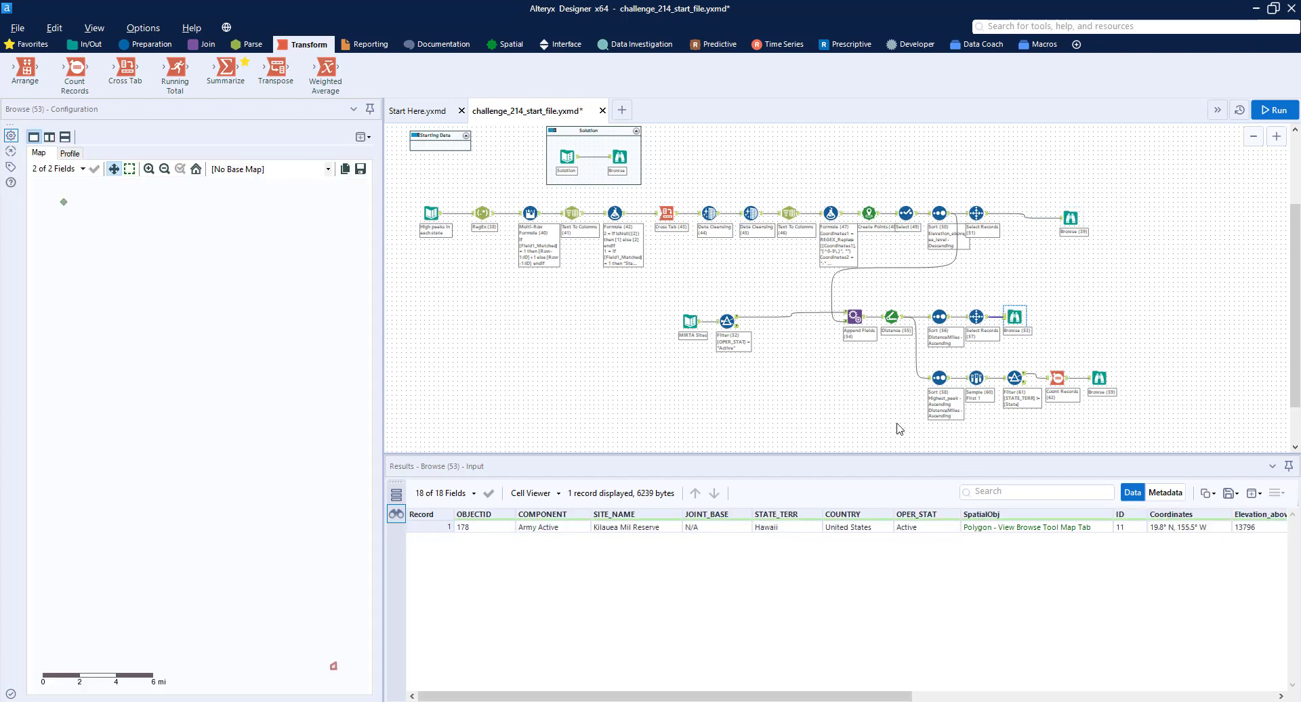
pyautogui.click(1093, 377)
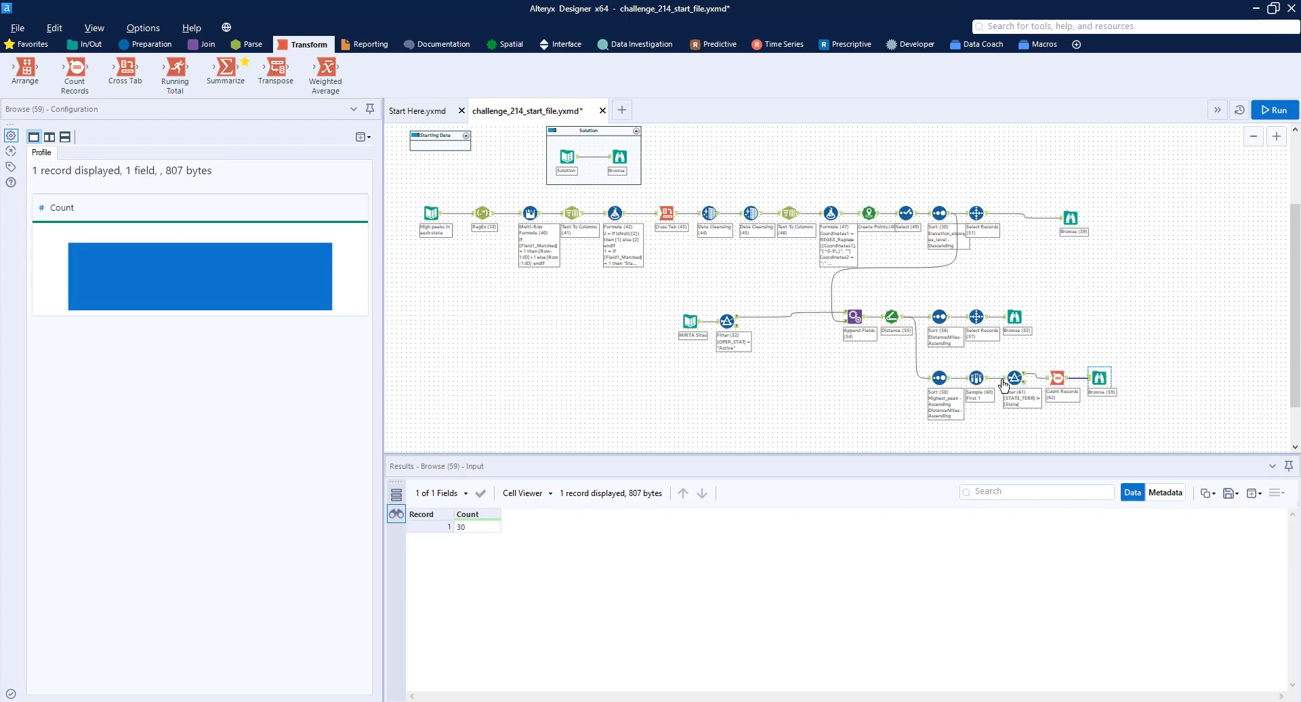